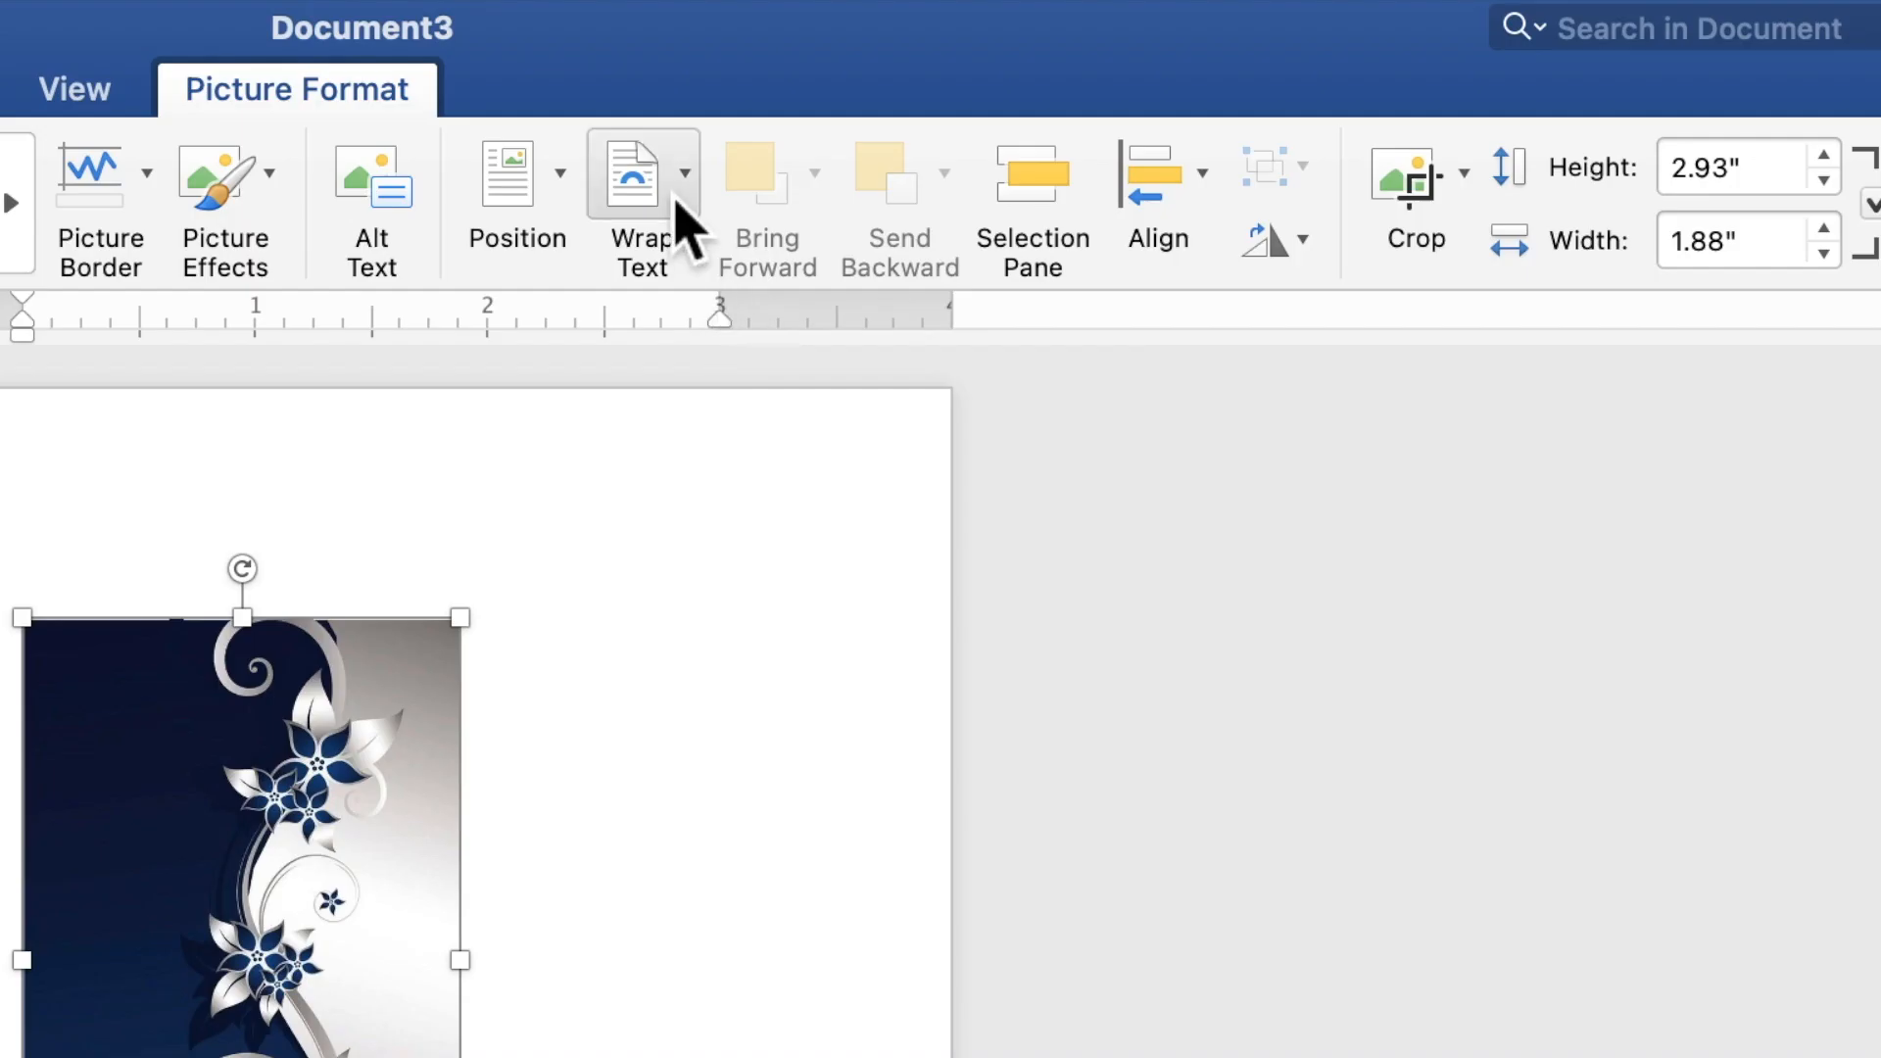
Set the floral picture to Behind Text and flip it horizontally.
click(1110, 70)
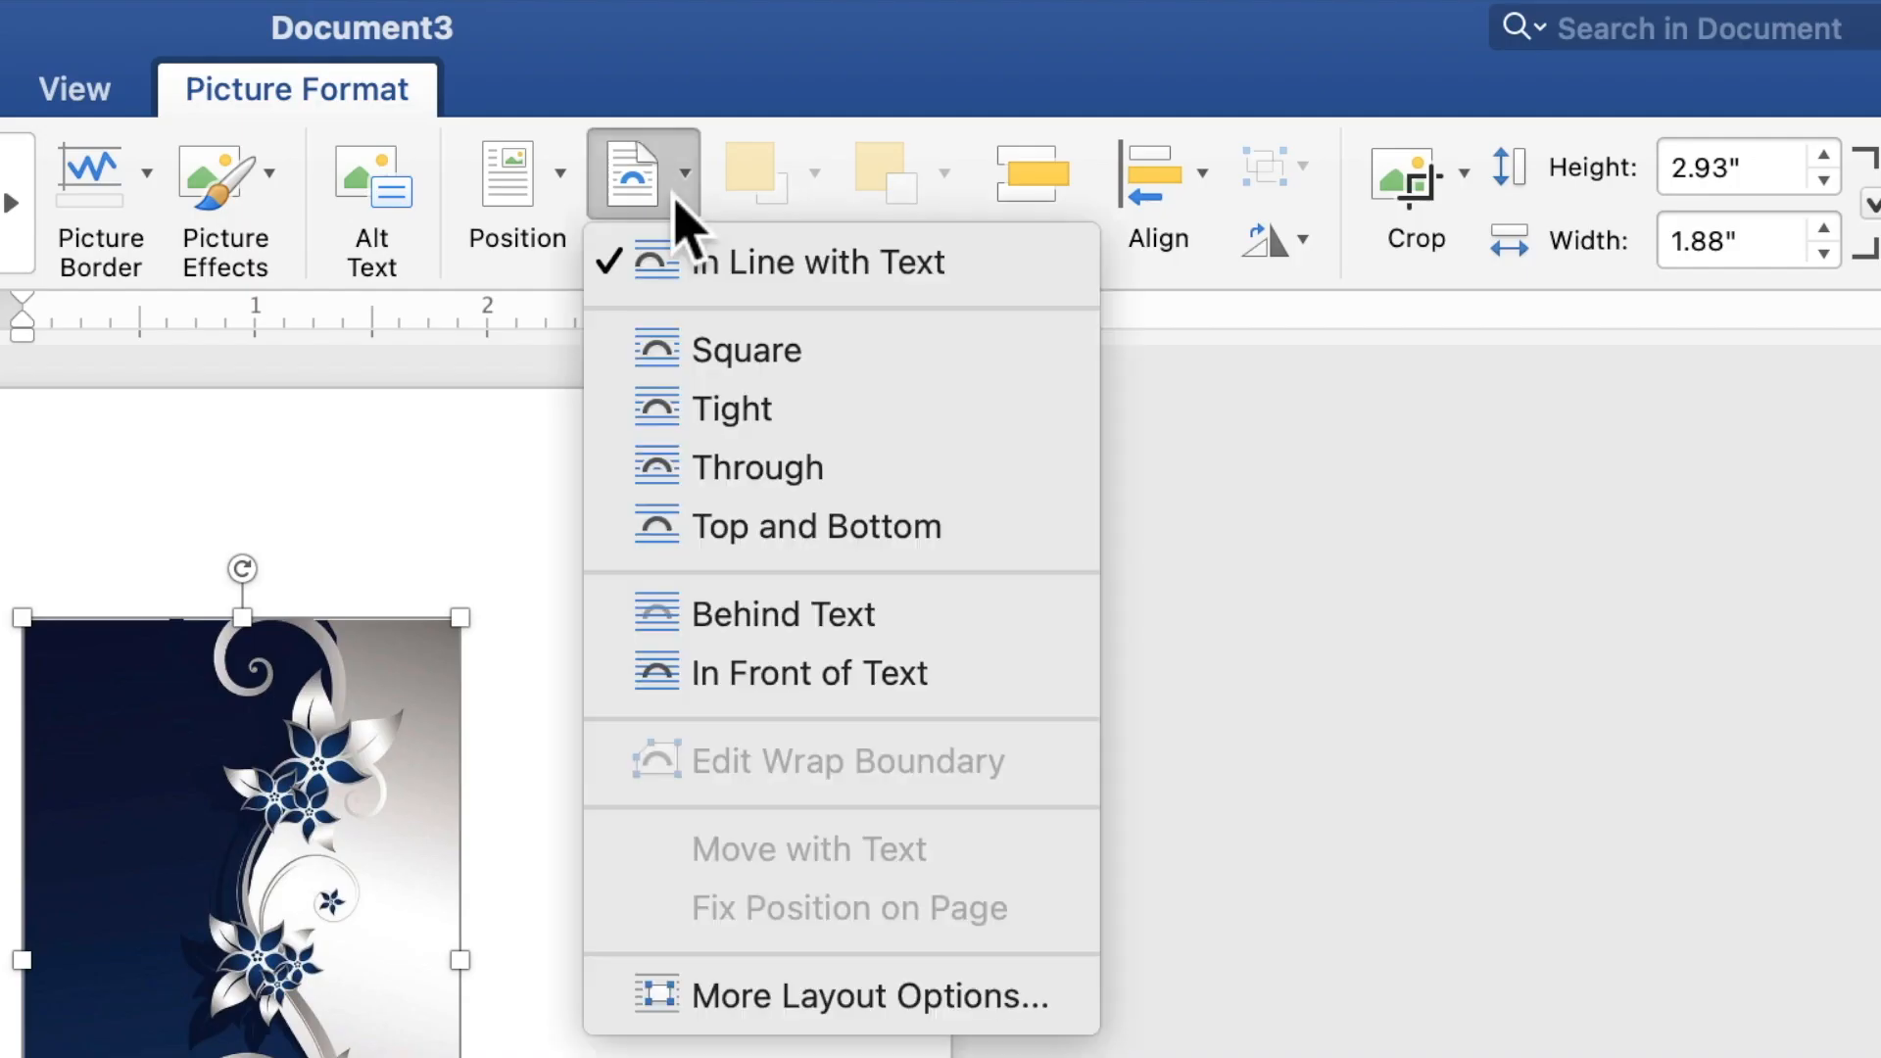
click(774, 619)
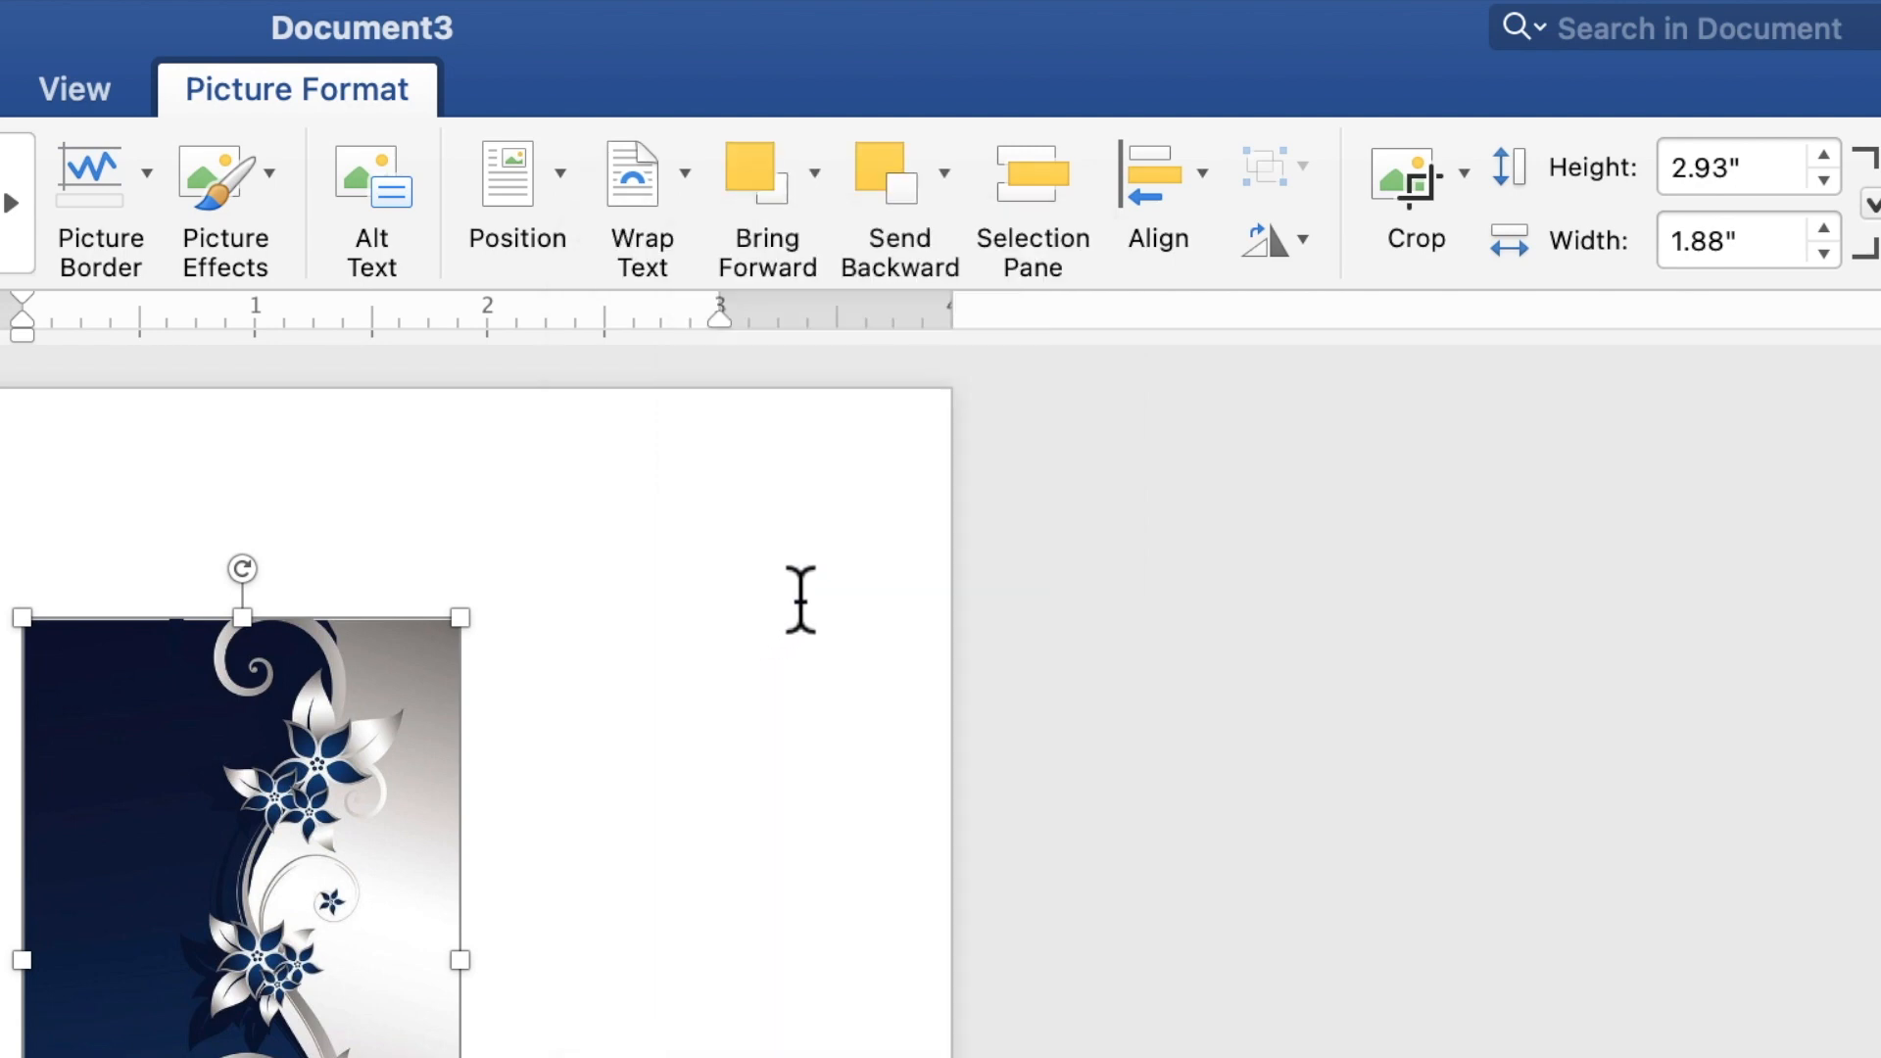
click(1288, 252)
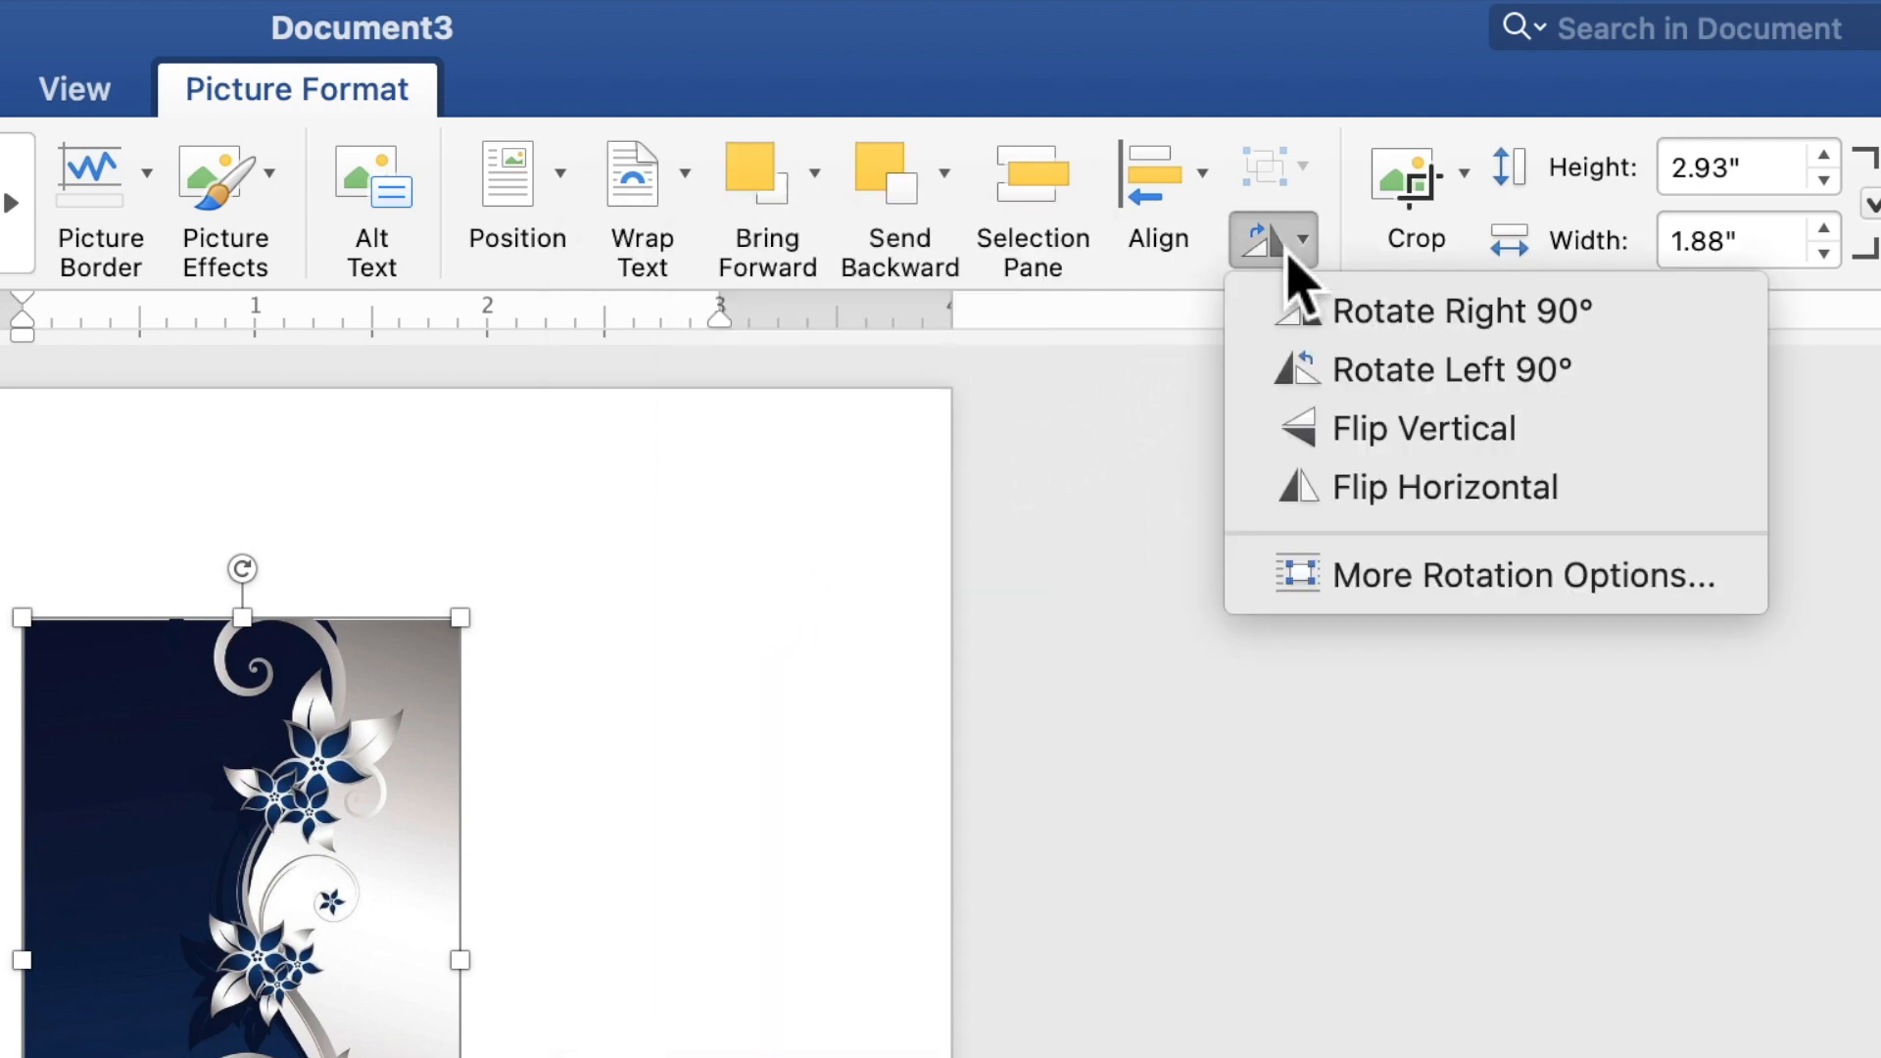
click(1349, 518)
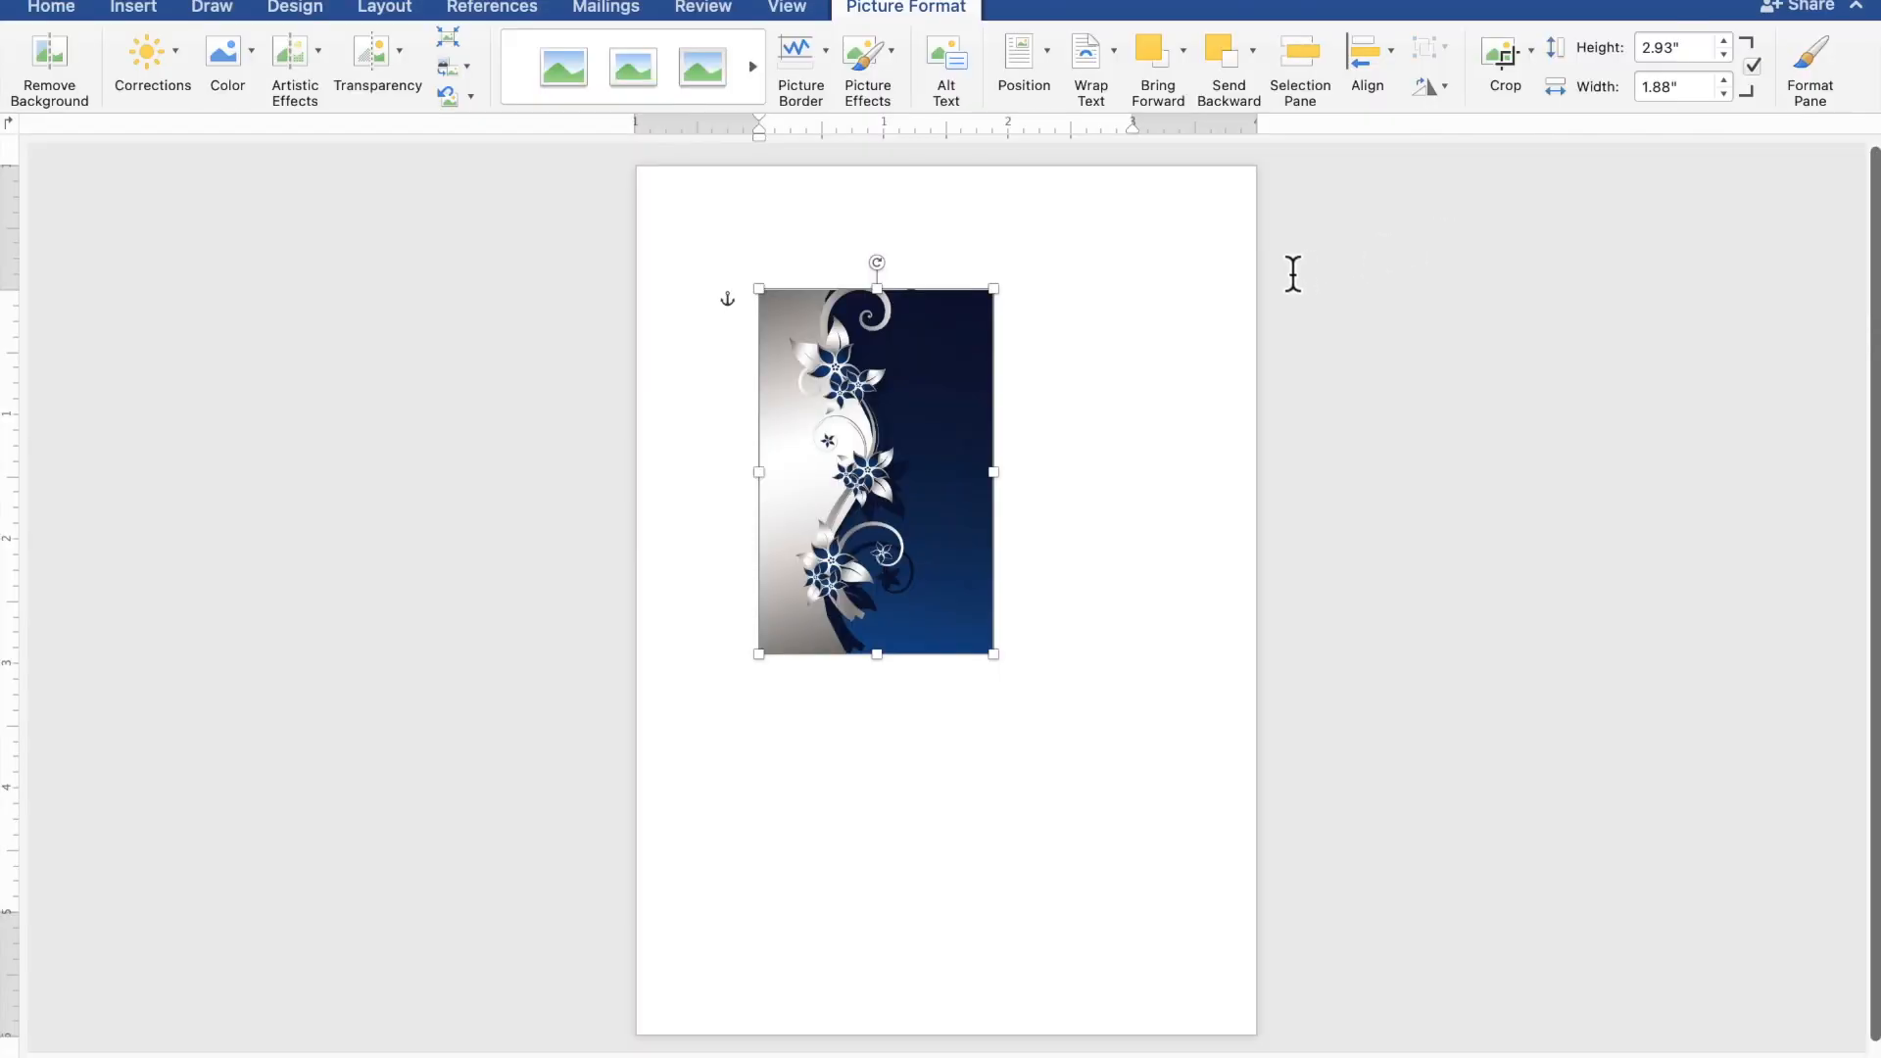
Move the picture to the top-left corner and enlarge it to 7.04" x 4.51".
drag(874, 369, 757, 251)
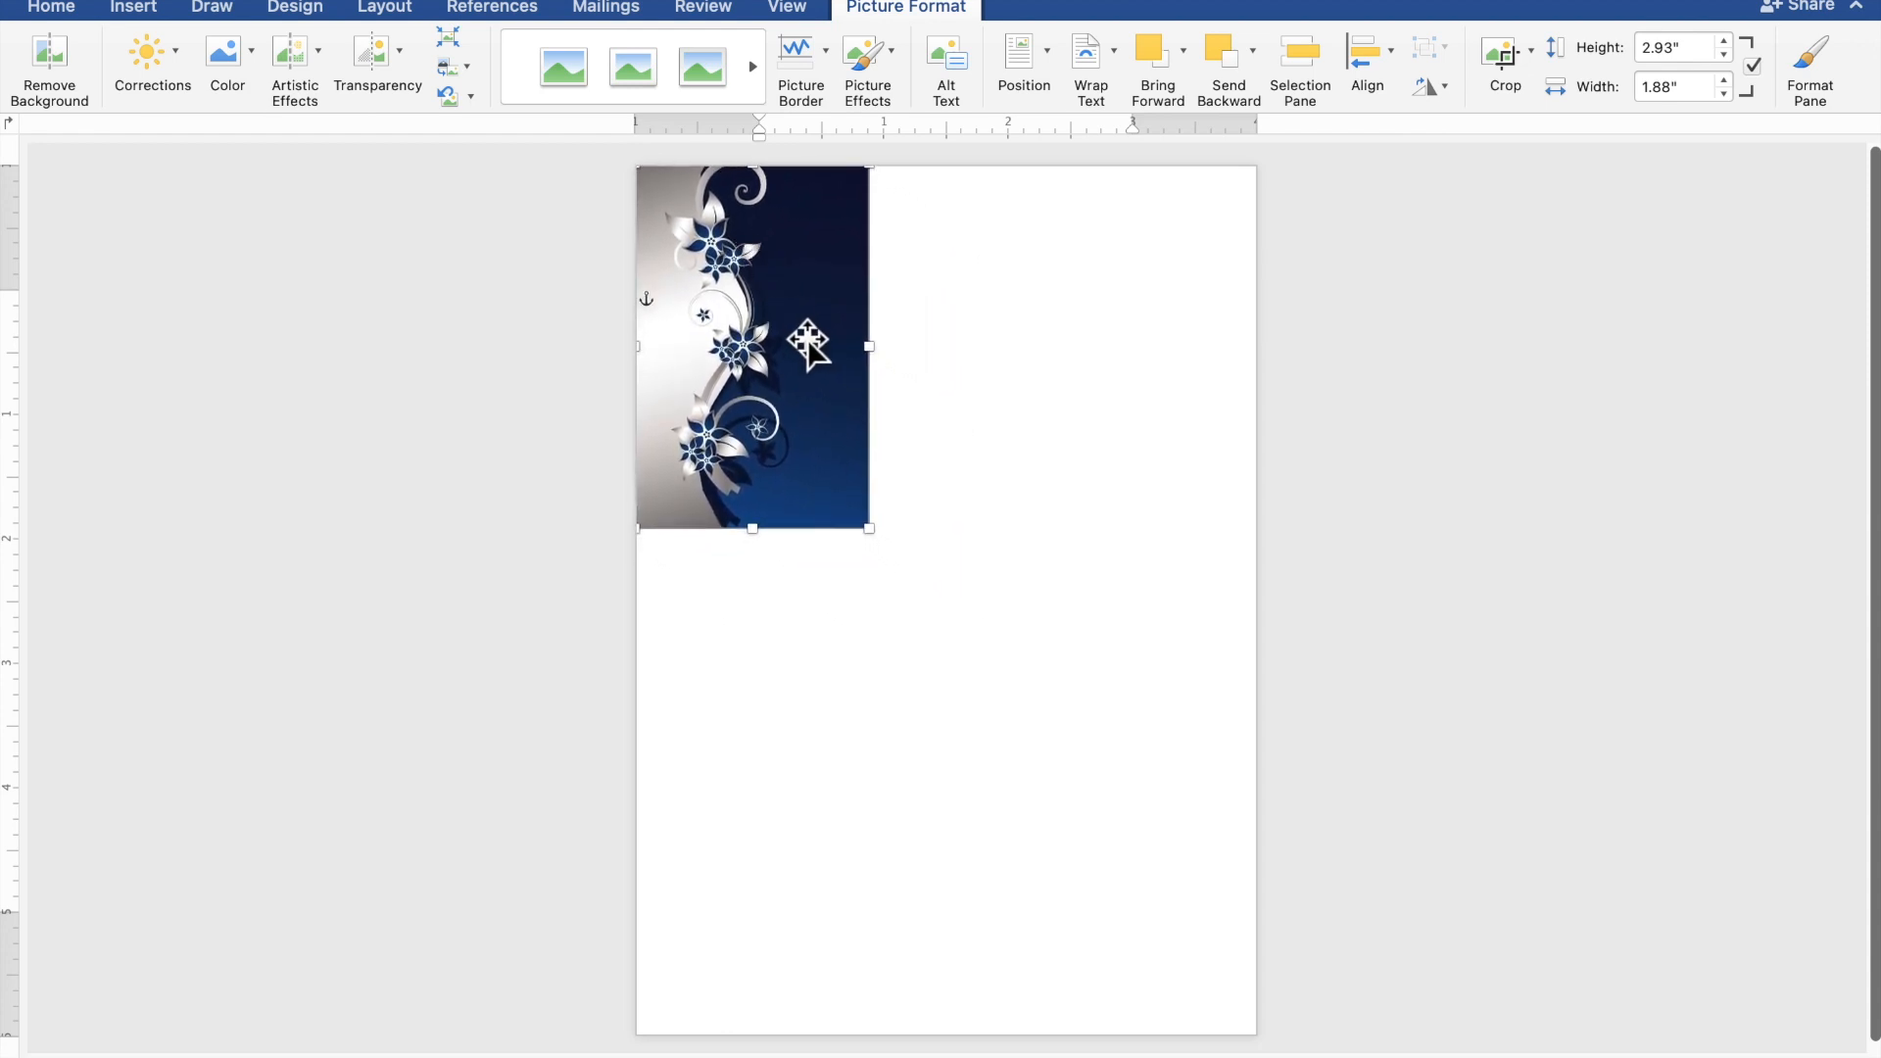
drag(891, 557, 1196, 1052)
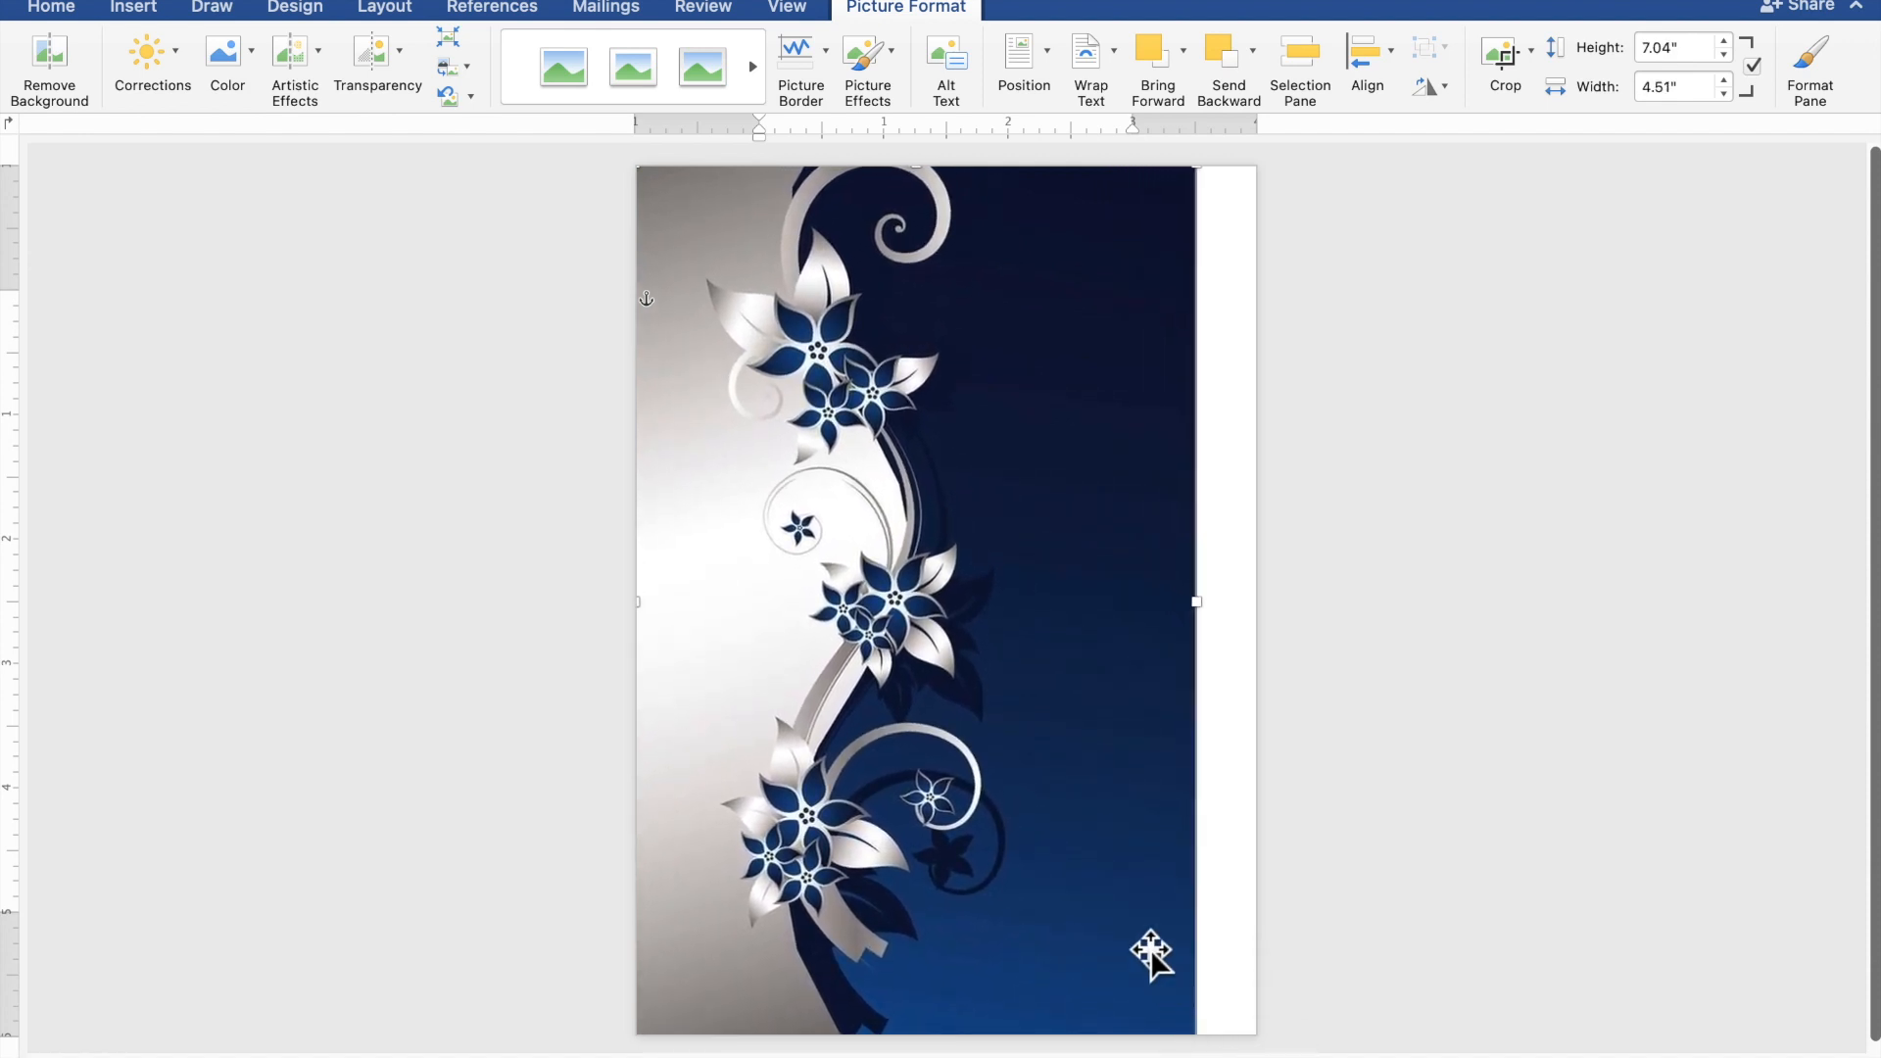
drag(1089, 689, 1000, 693)
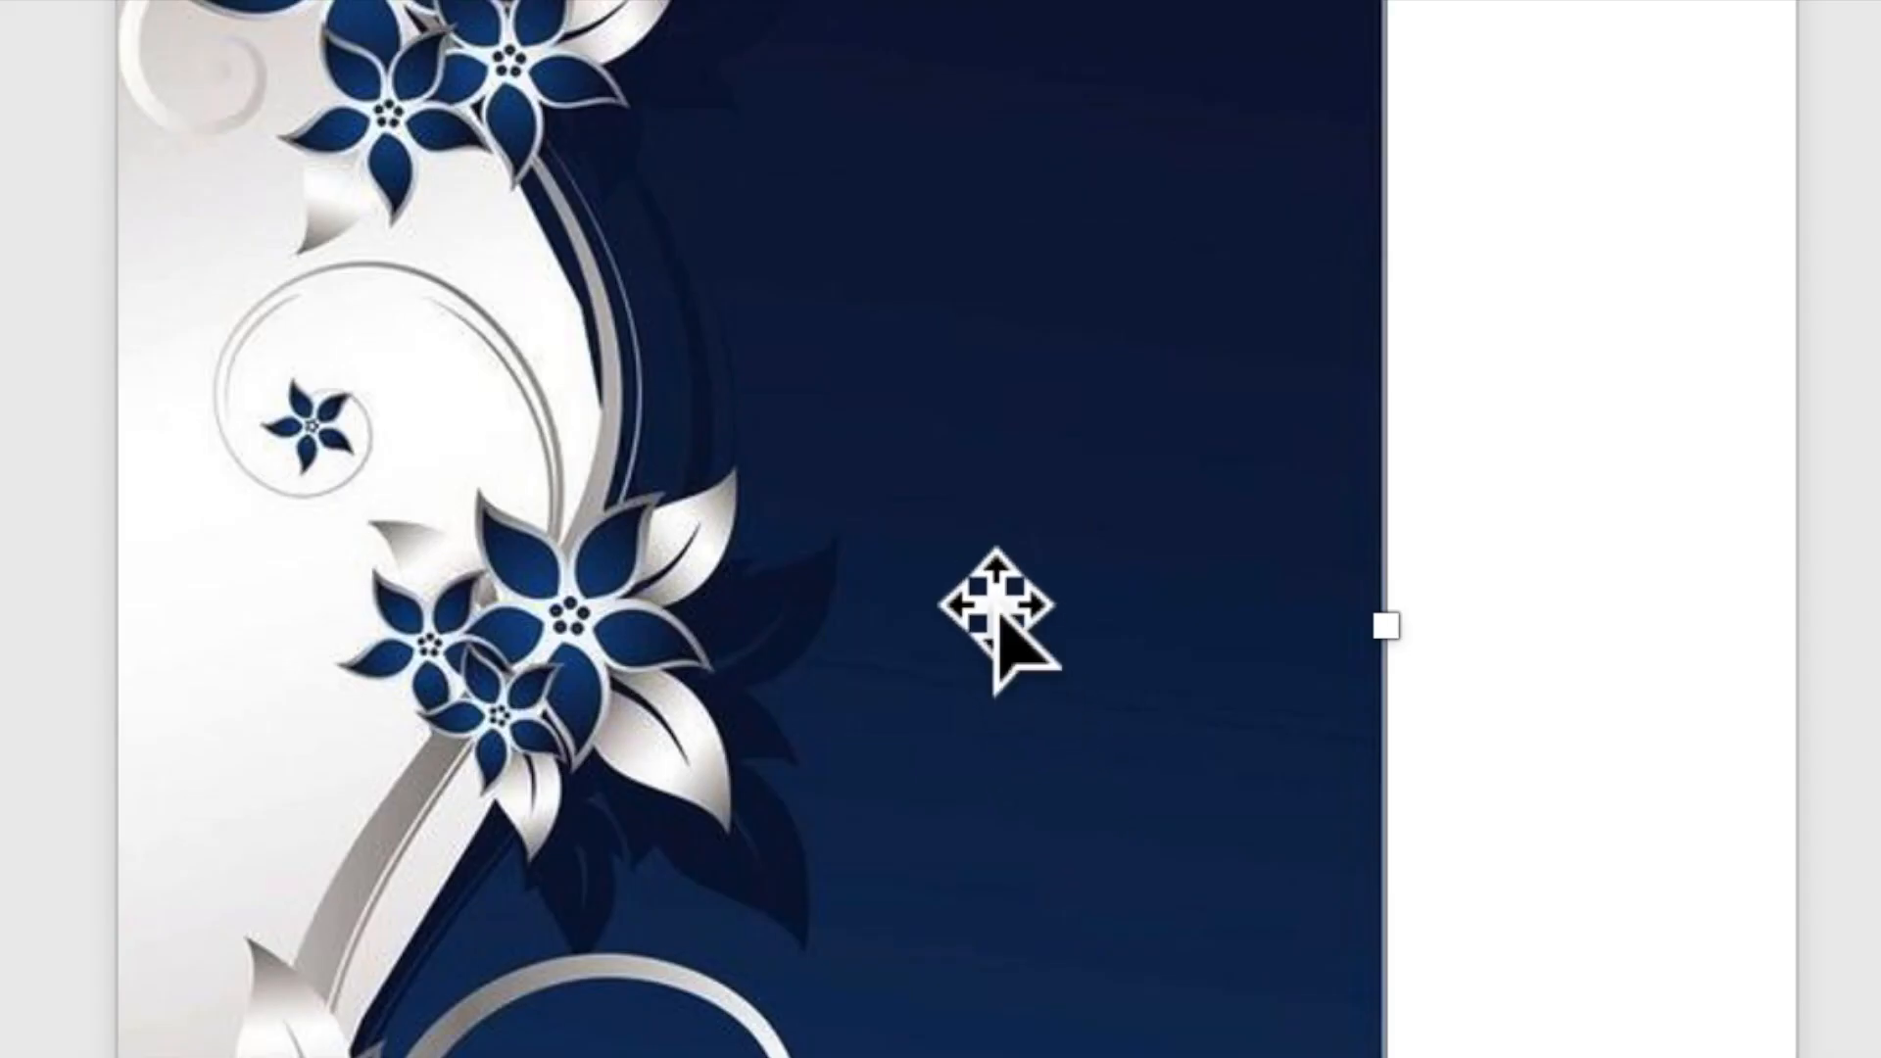
Copy and paste the floral picture, placing the copy over the original.
right_click(966, 580)
click(1062, 672)
right_click(942, 421)
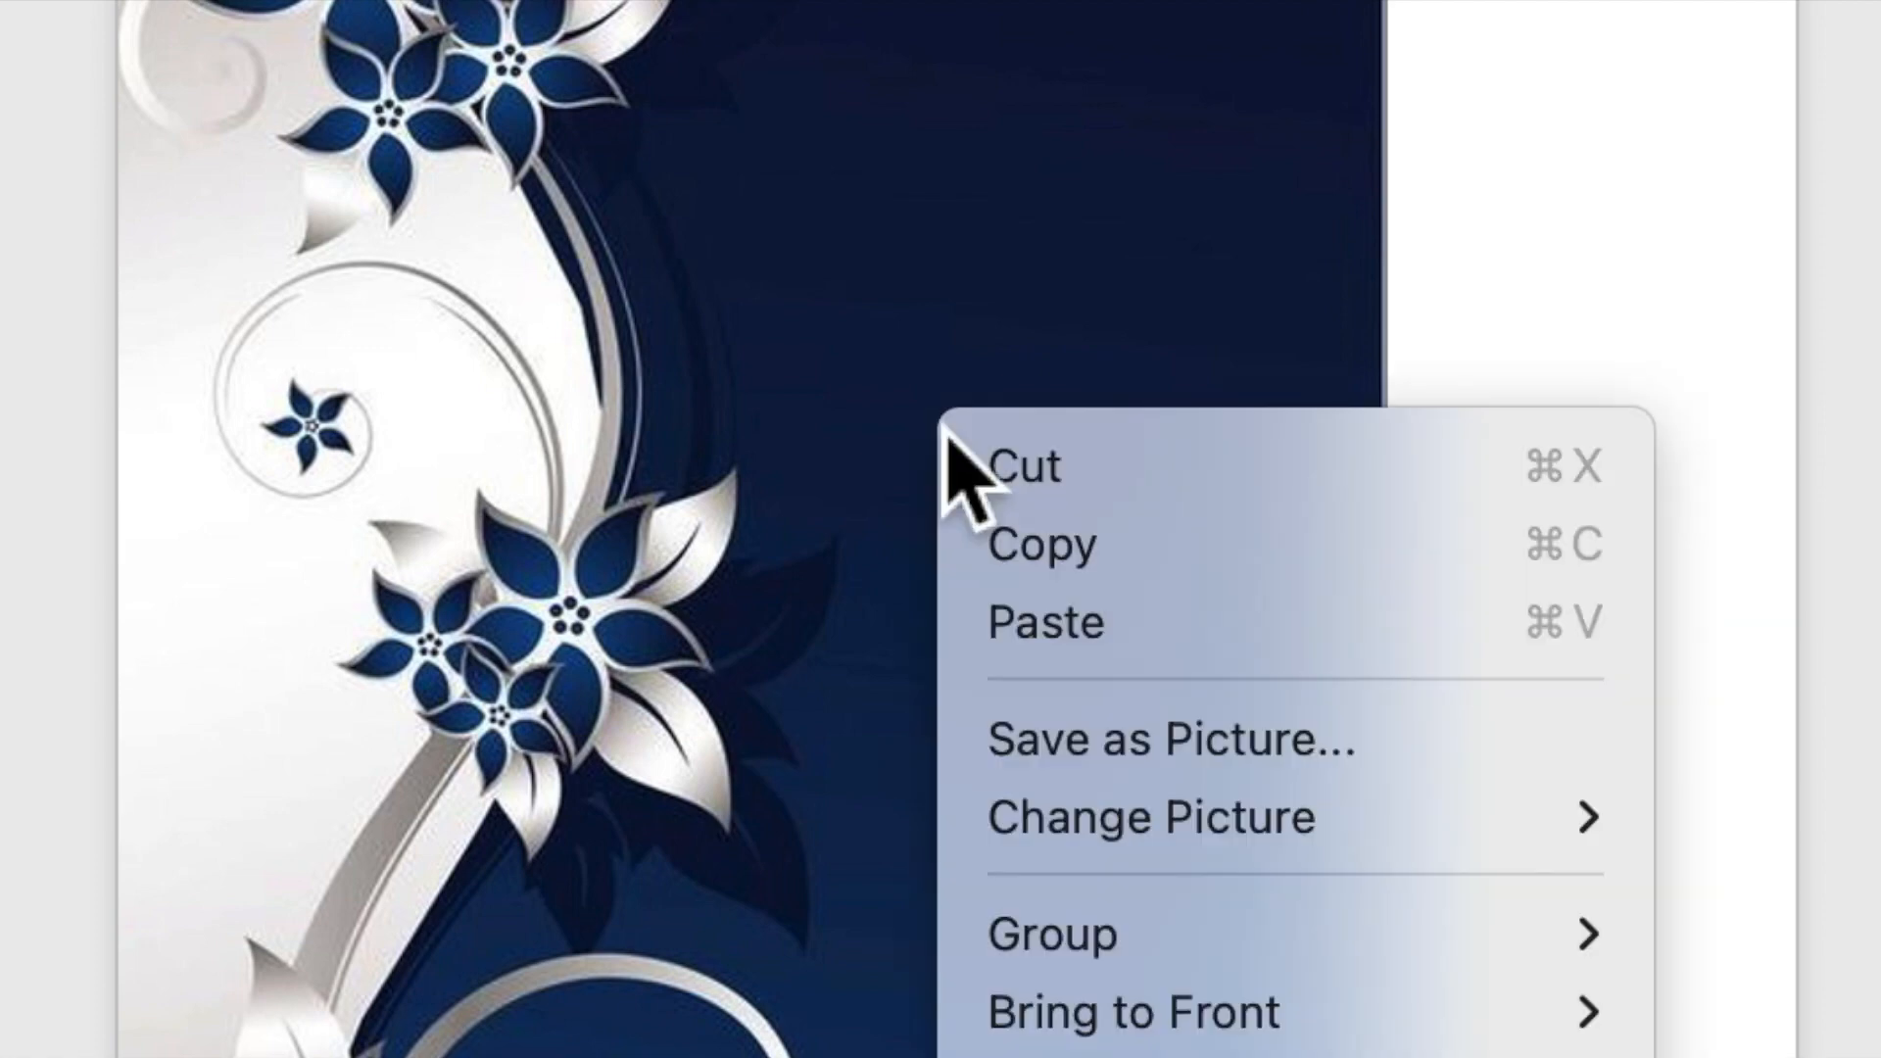
click(1050, 627)
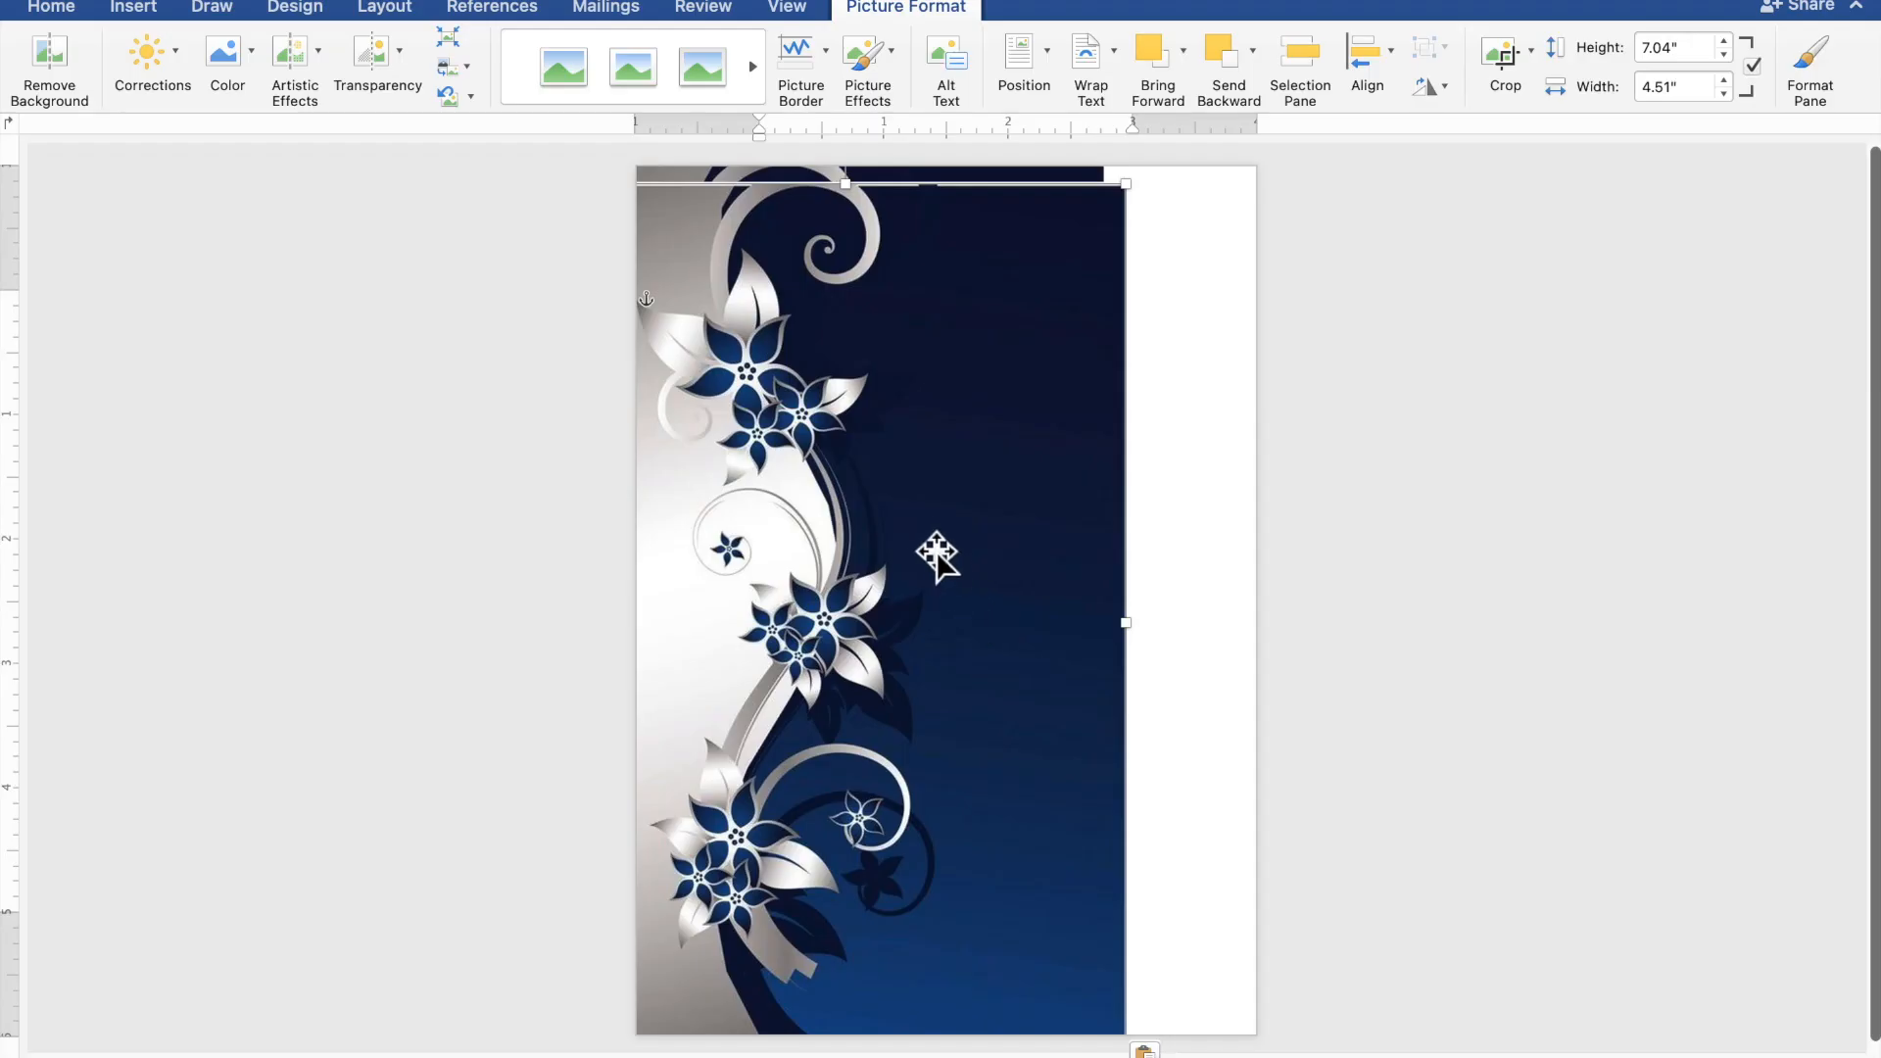
drag(924, 538, 1027, 520)
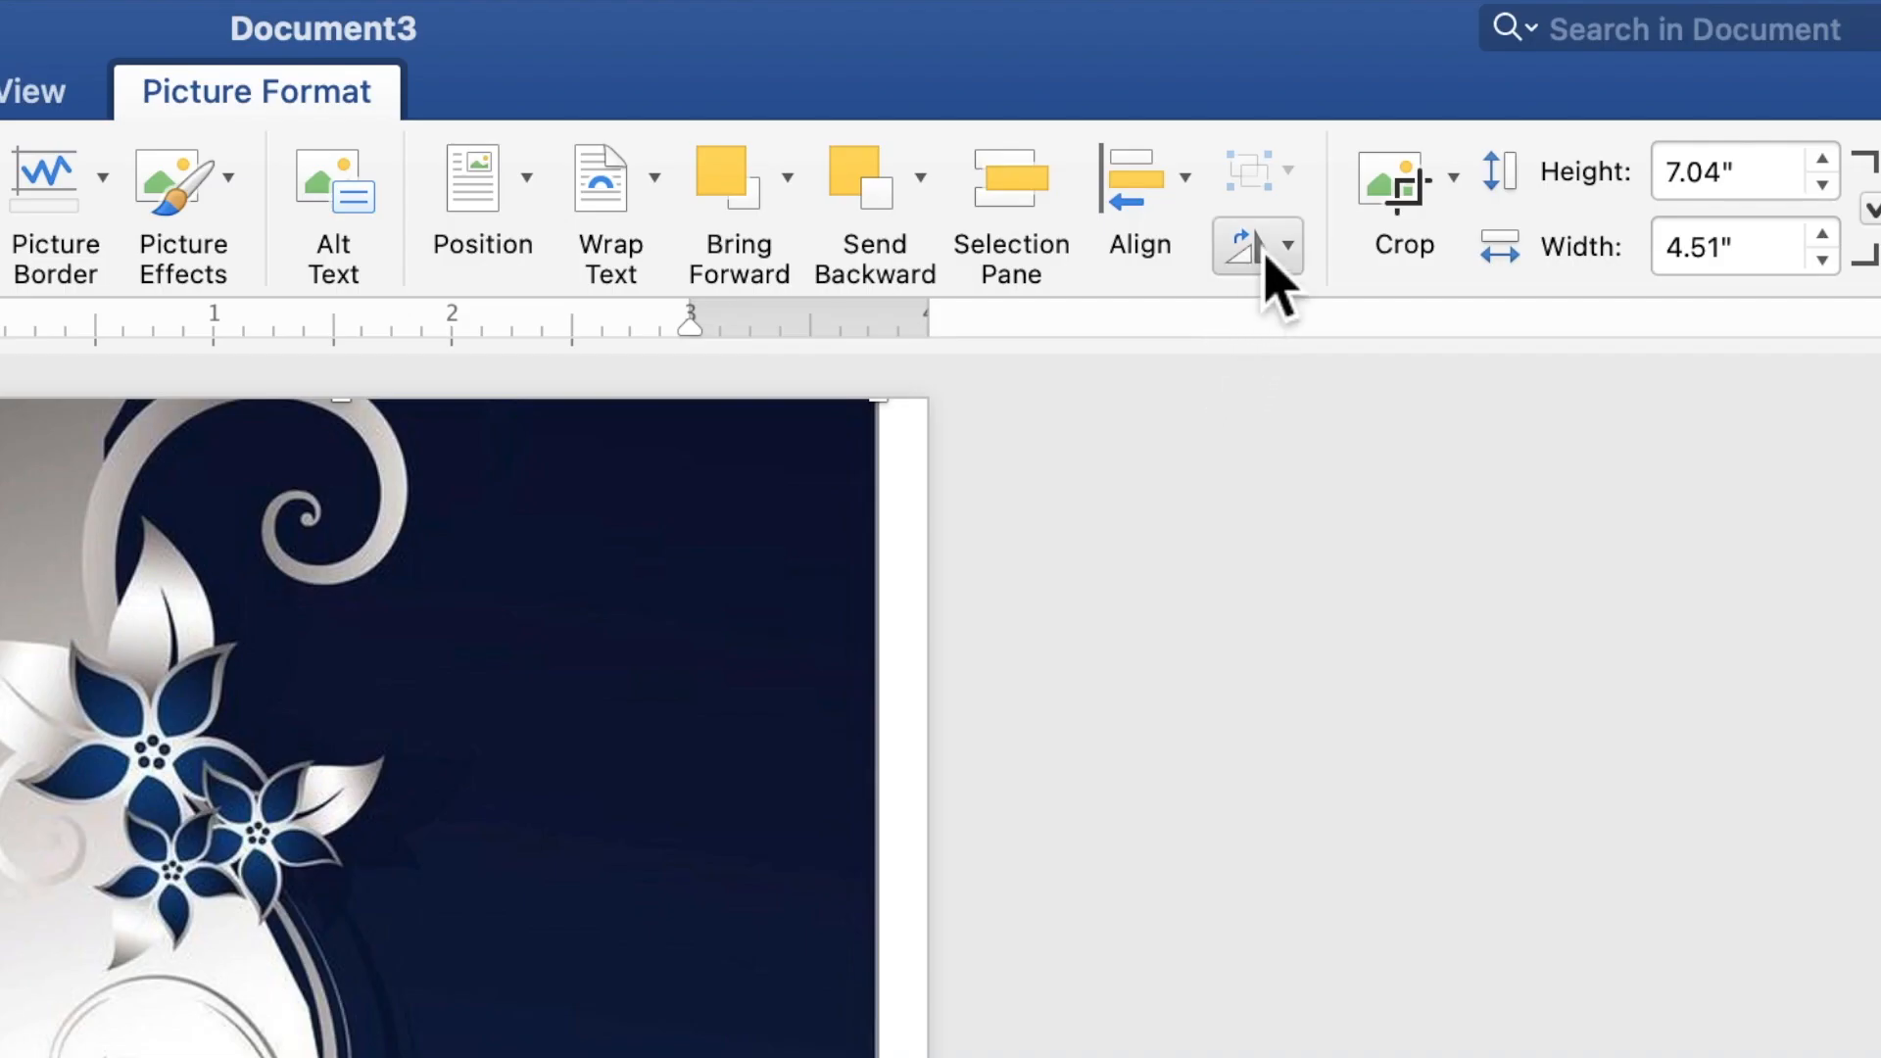
Flip the copied picture horizontally and start cropping it.
click(1430, 88)
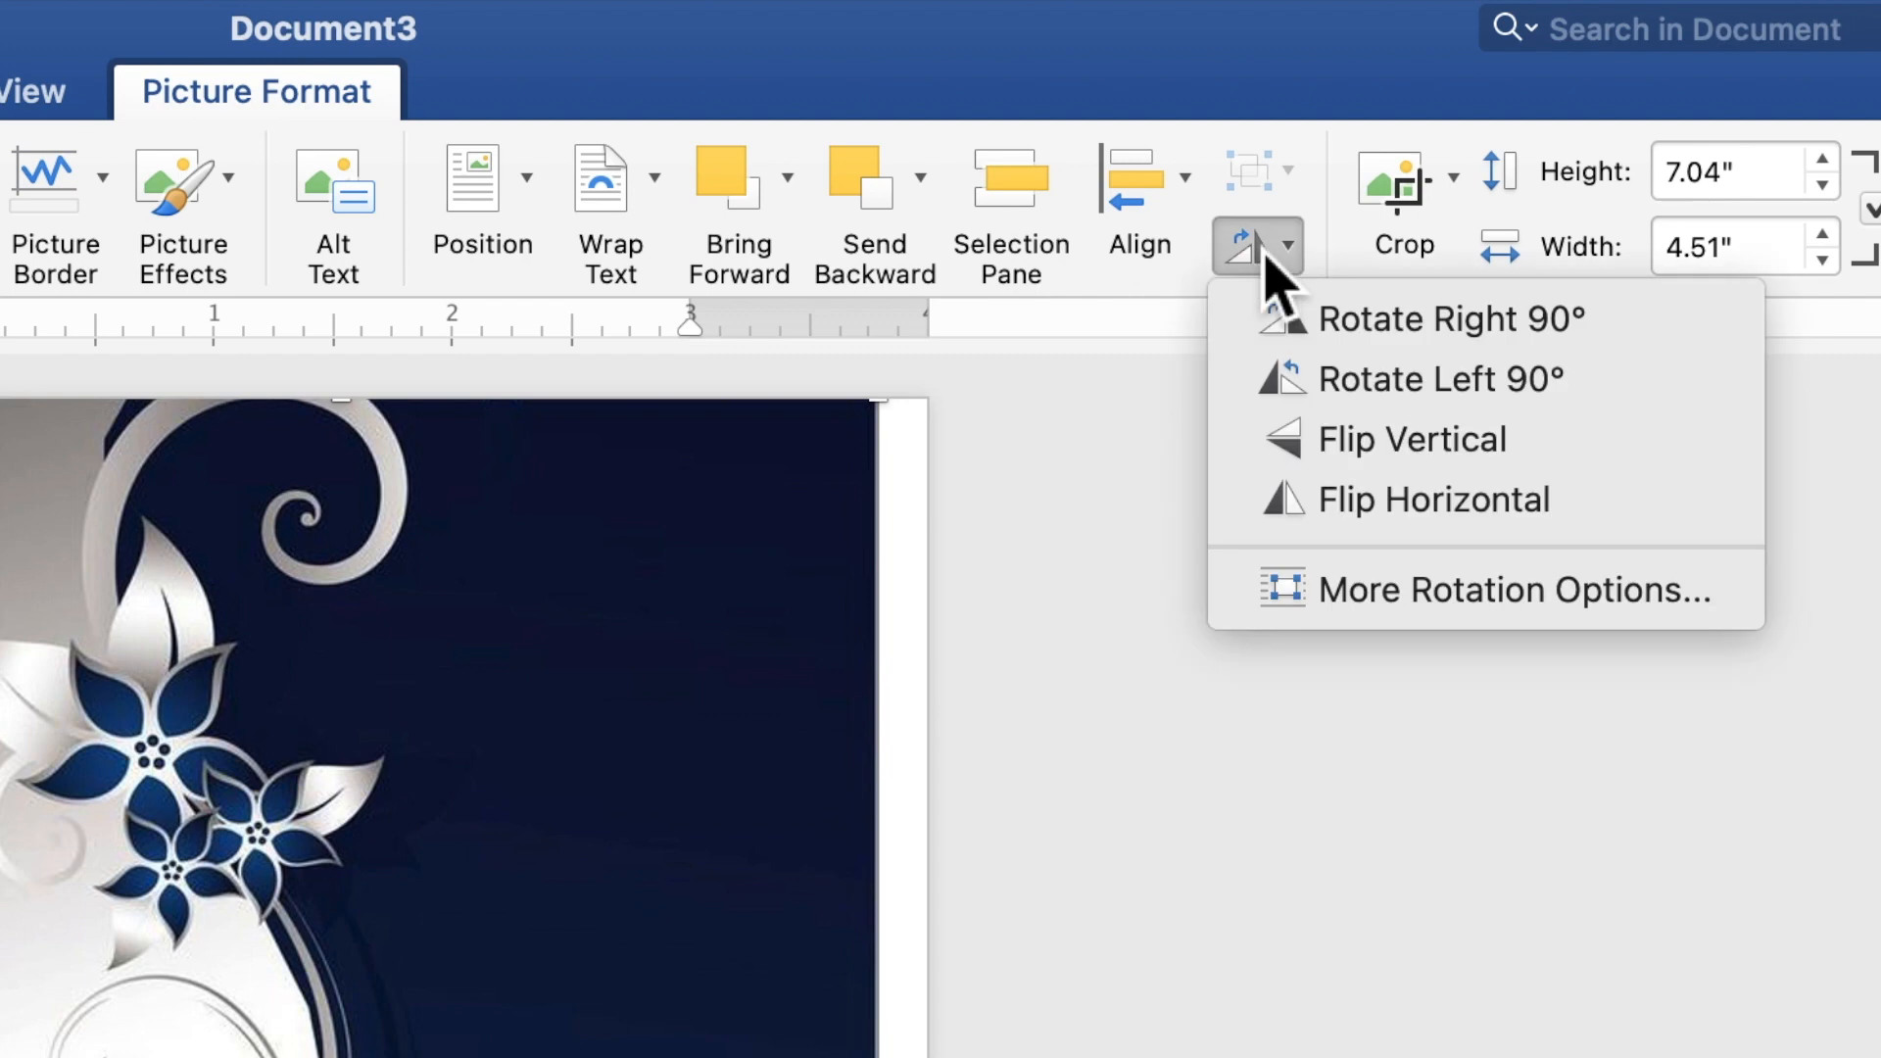
click(1323, 504)
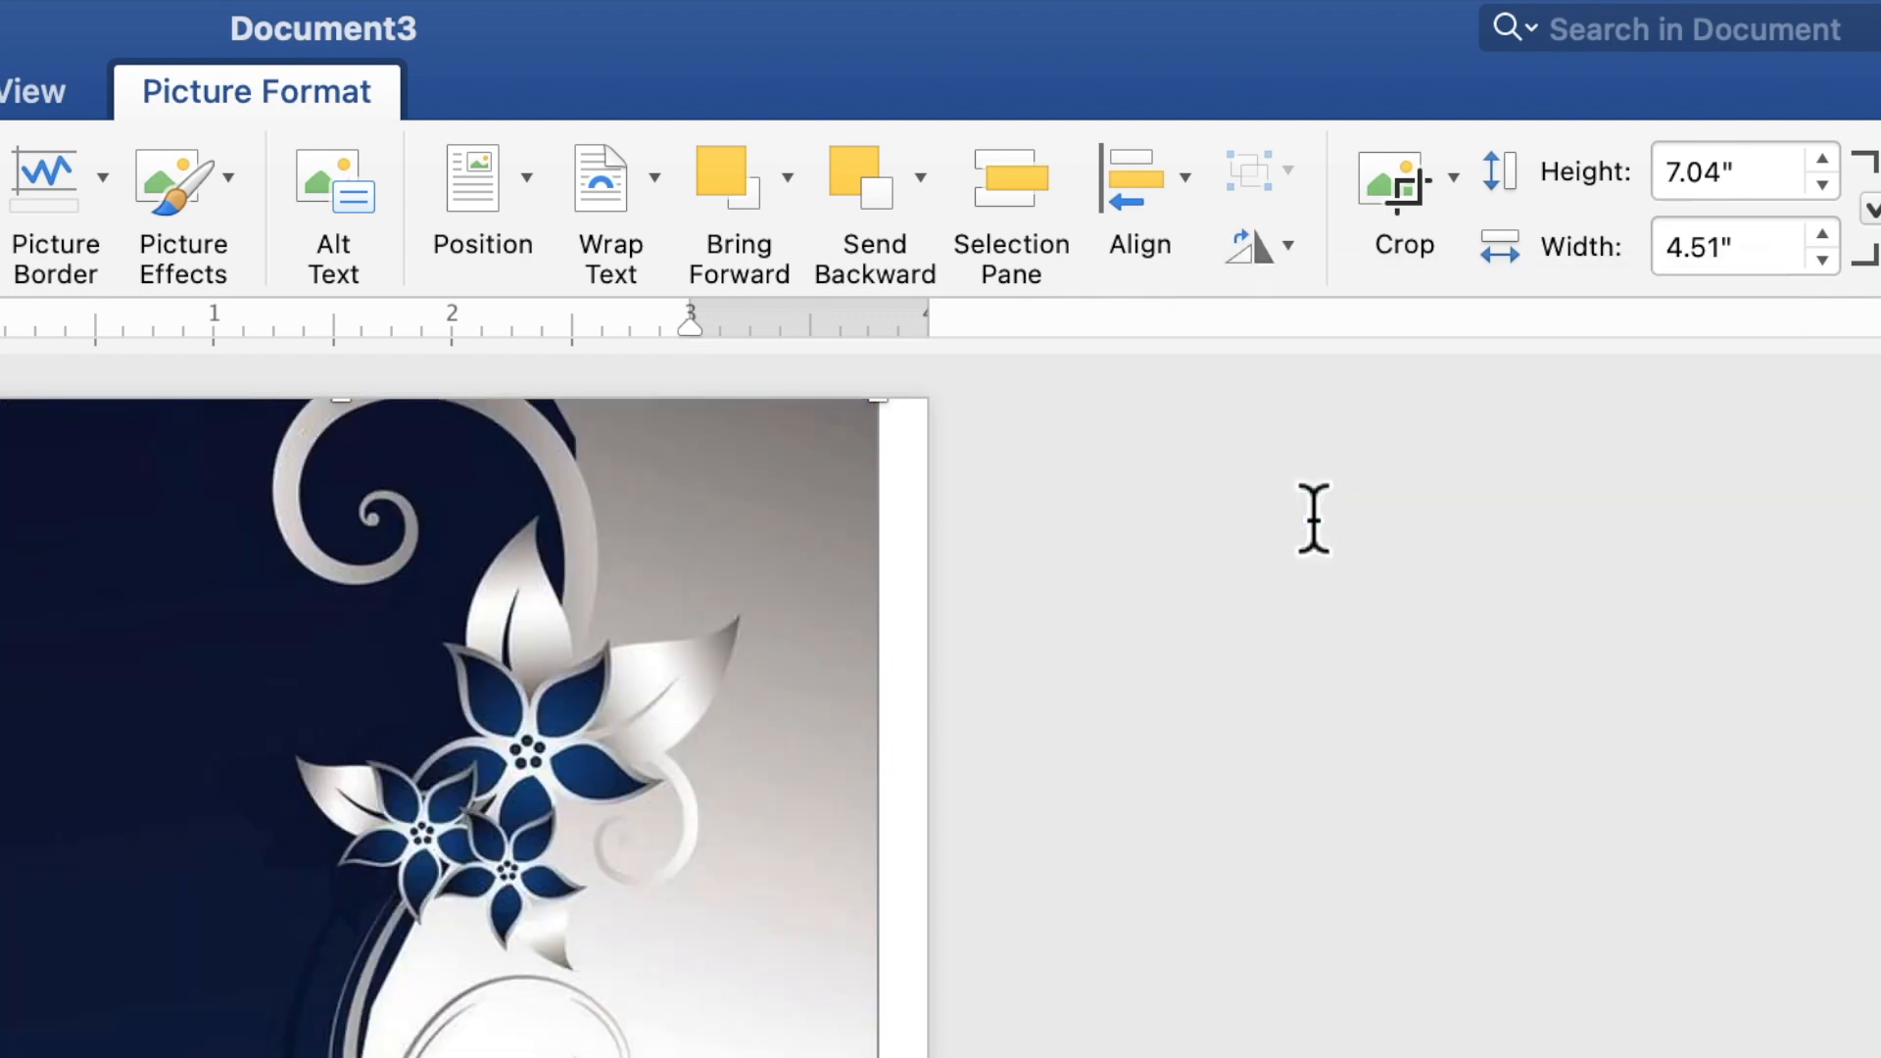
click(1402, 225)
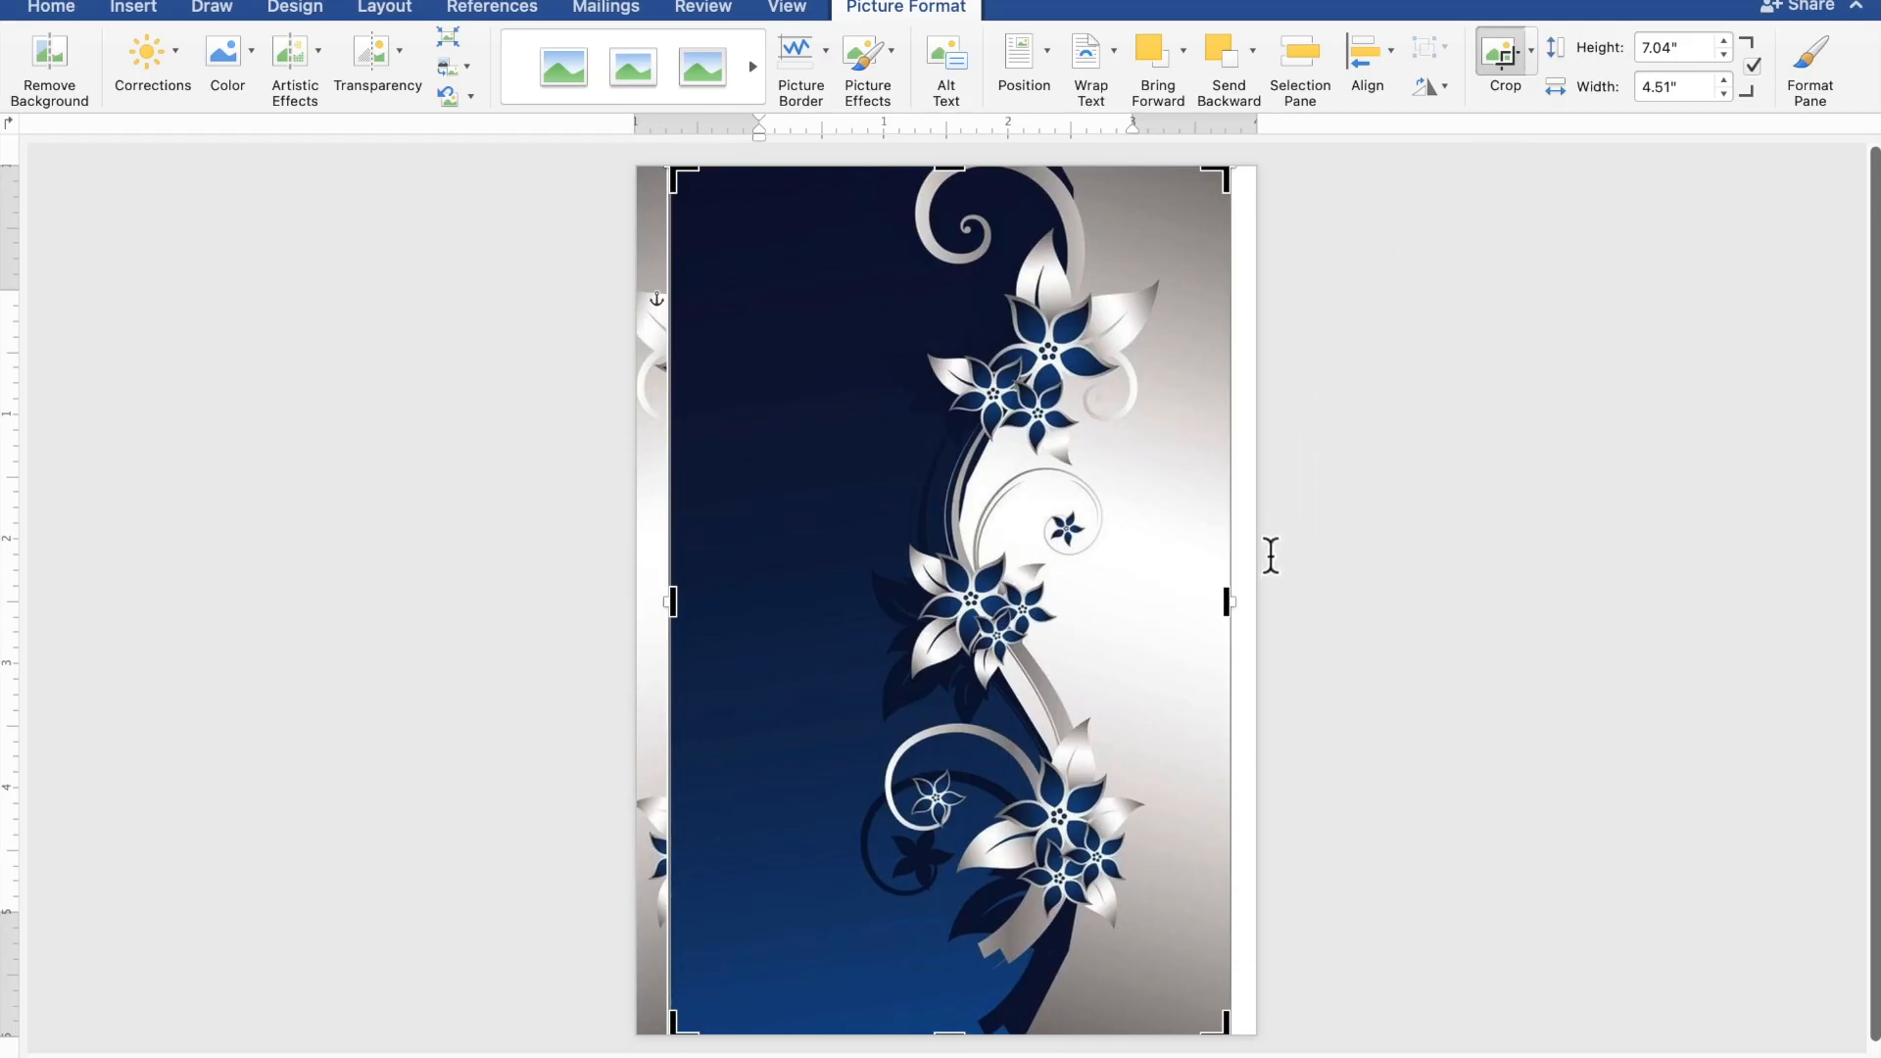
Crop the copied picture down to a 1.42" navy strip.
drag(1215, 614, 871, 620)
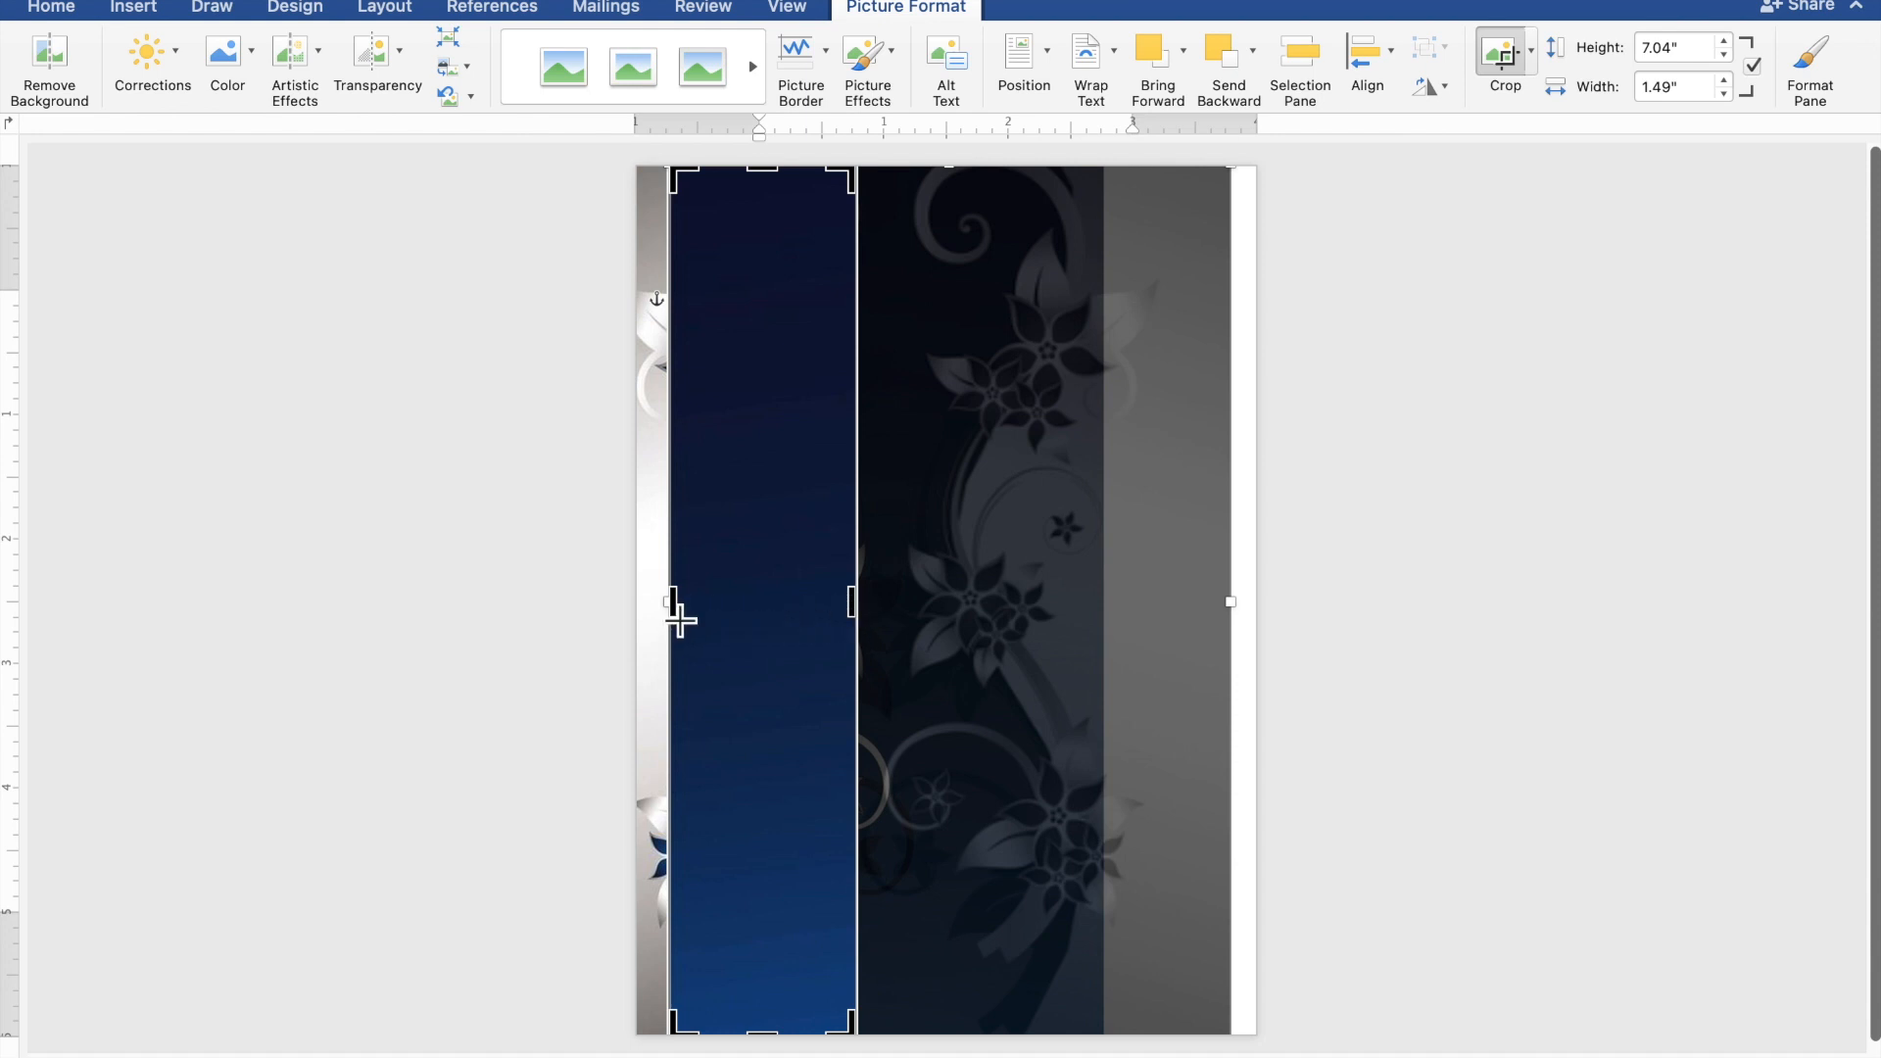
drag(685, 620, 697, 623)
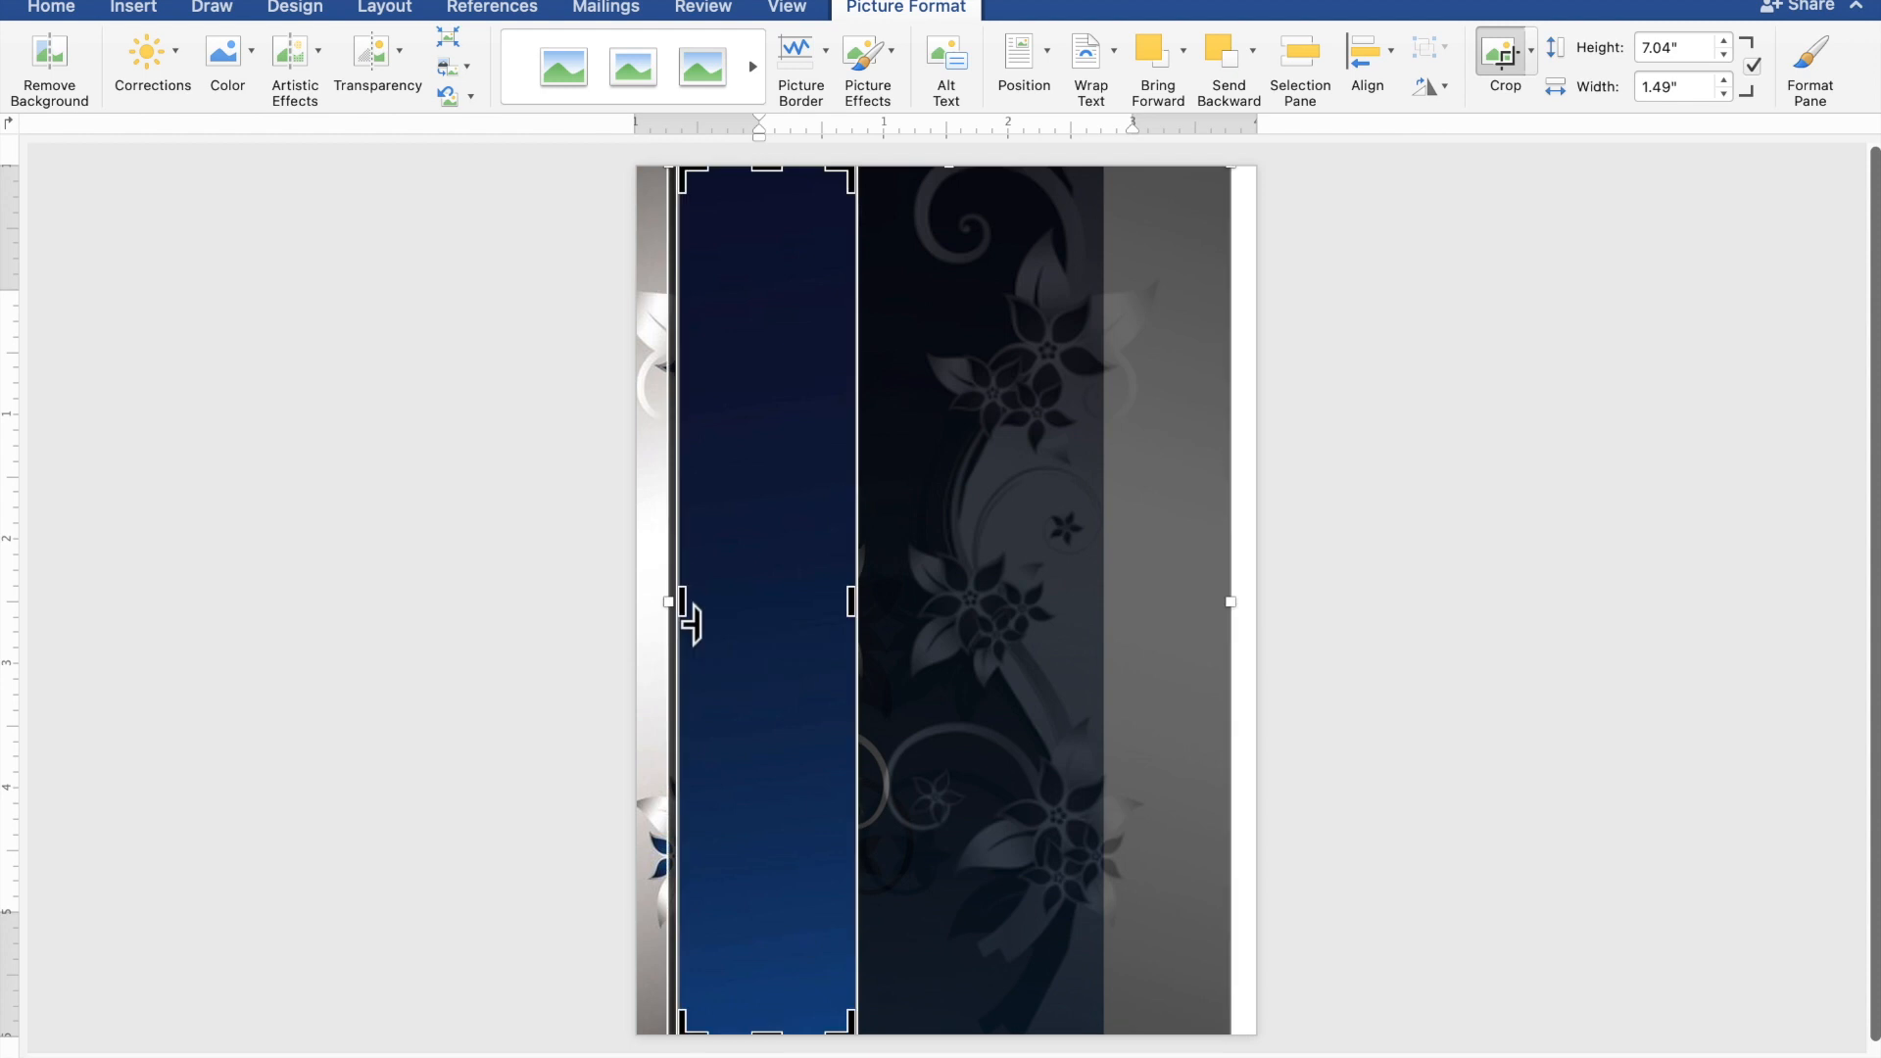
click(1590, 571)
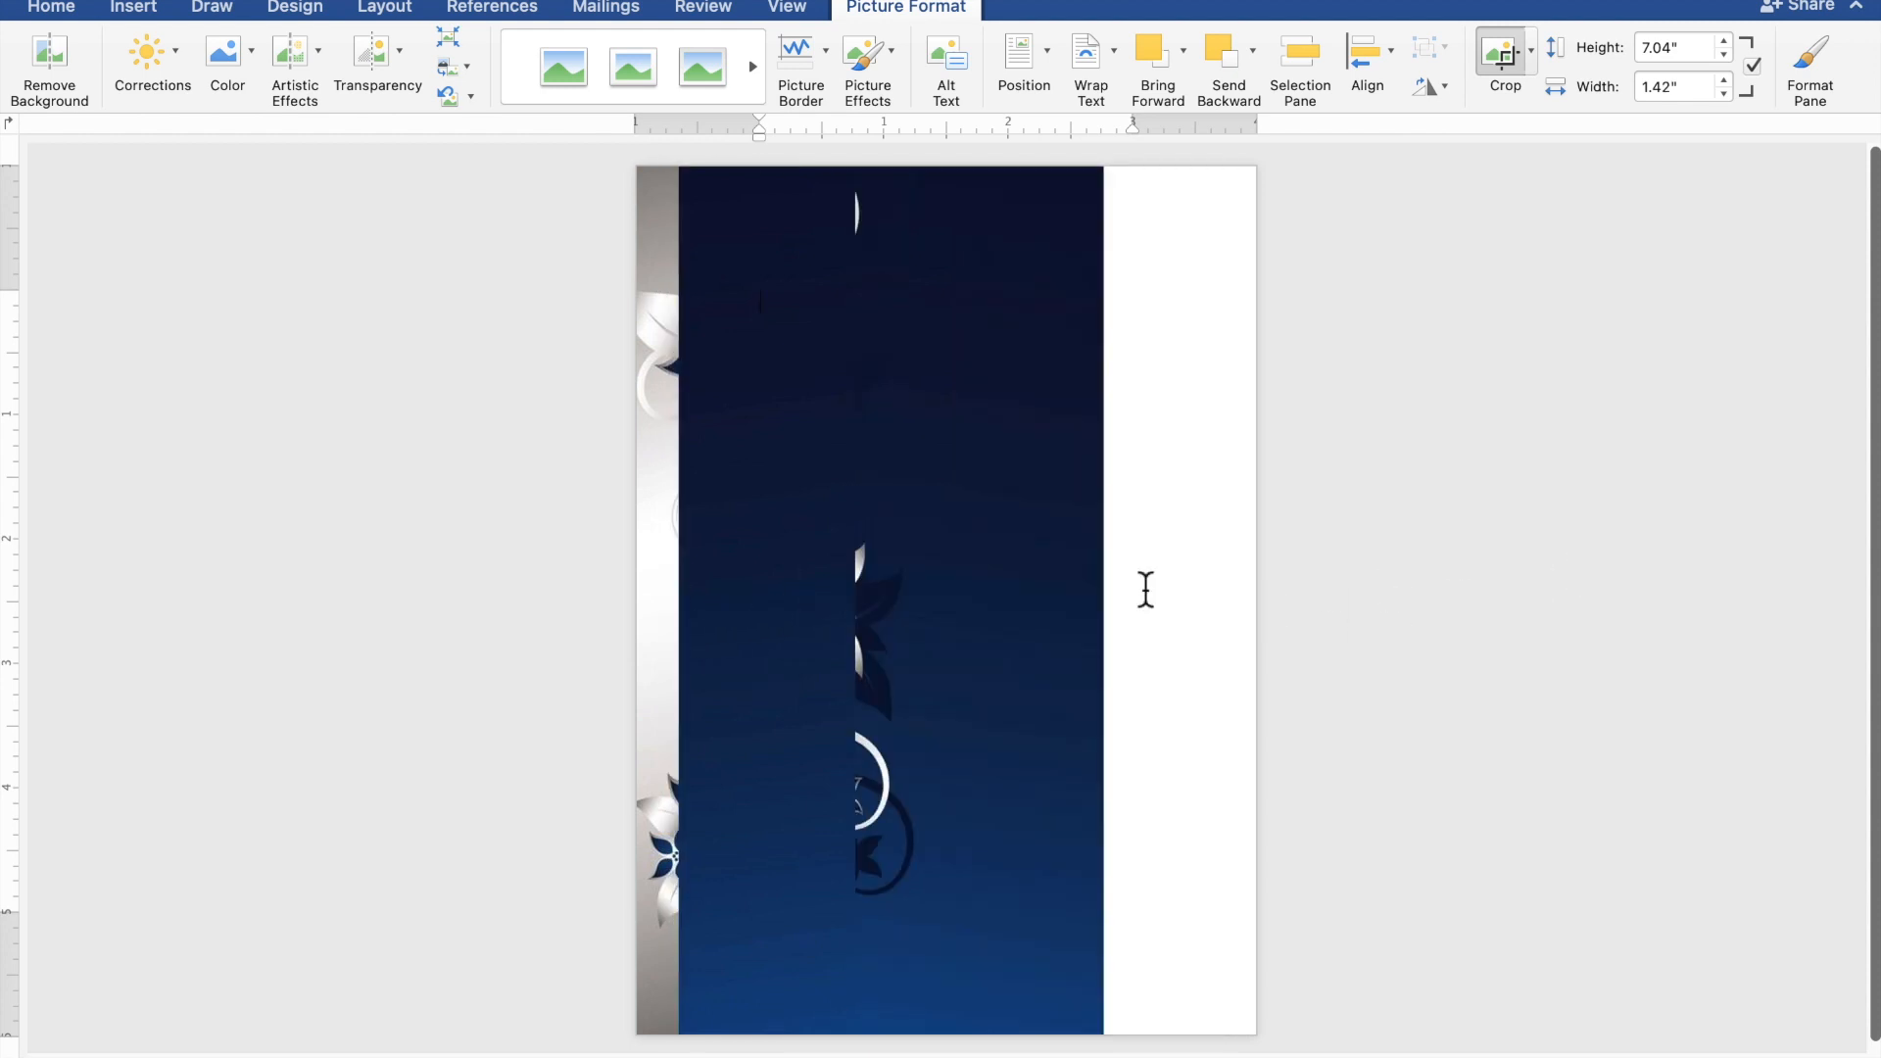
Move the navy strip over the page's white right edge.
click(806, 550)
drag(815, 549, 1201, 549)
click(1594, 561)
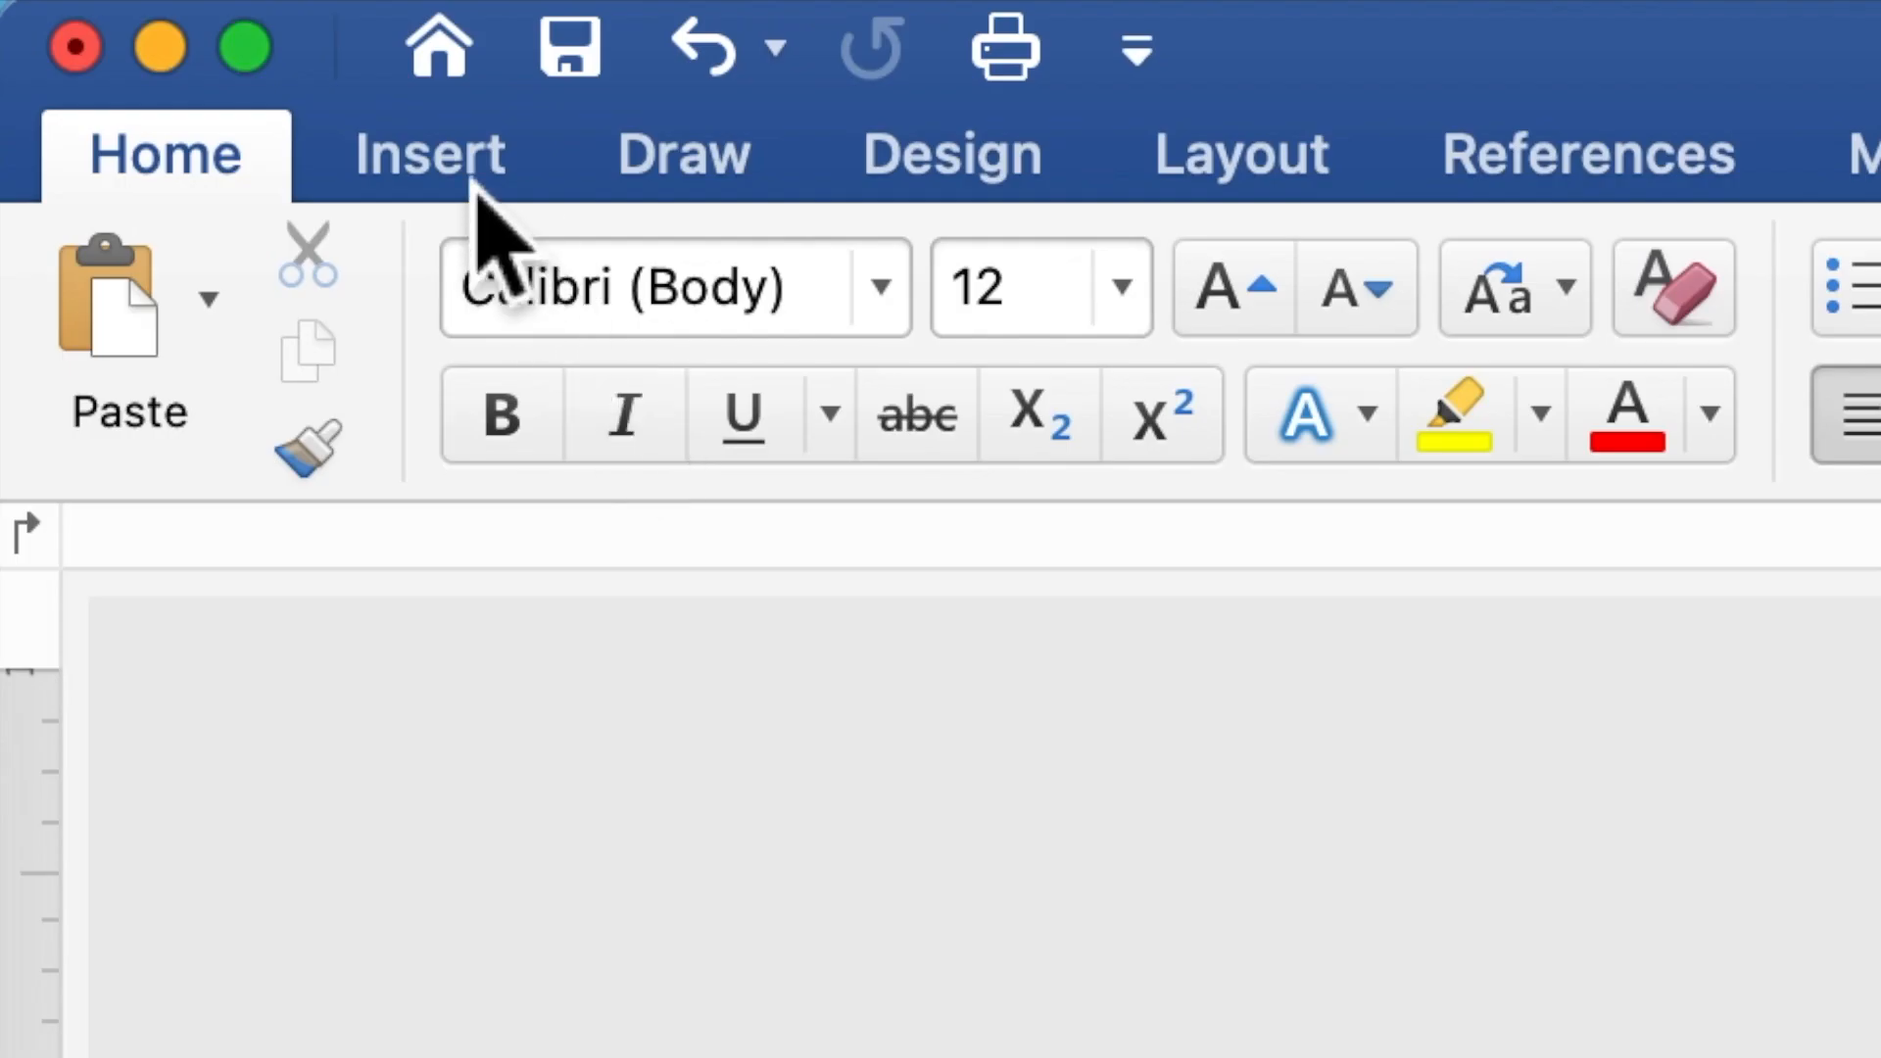
Draw a 4.84 x 5.14 inch rectangle covering most of the page.
click(477, 189)
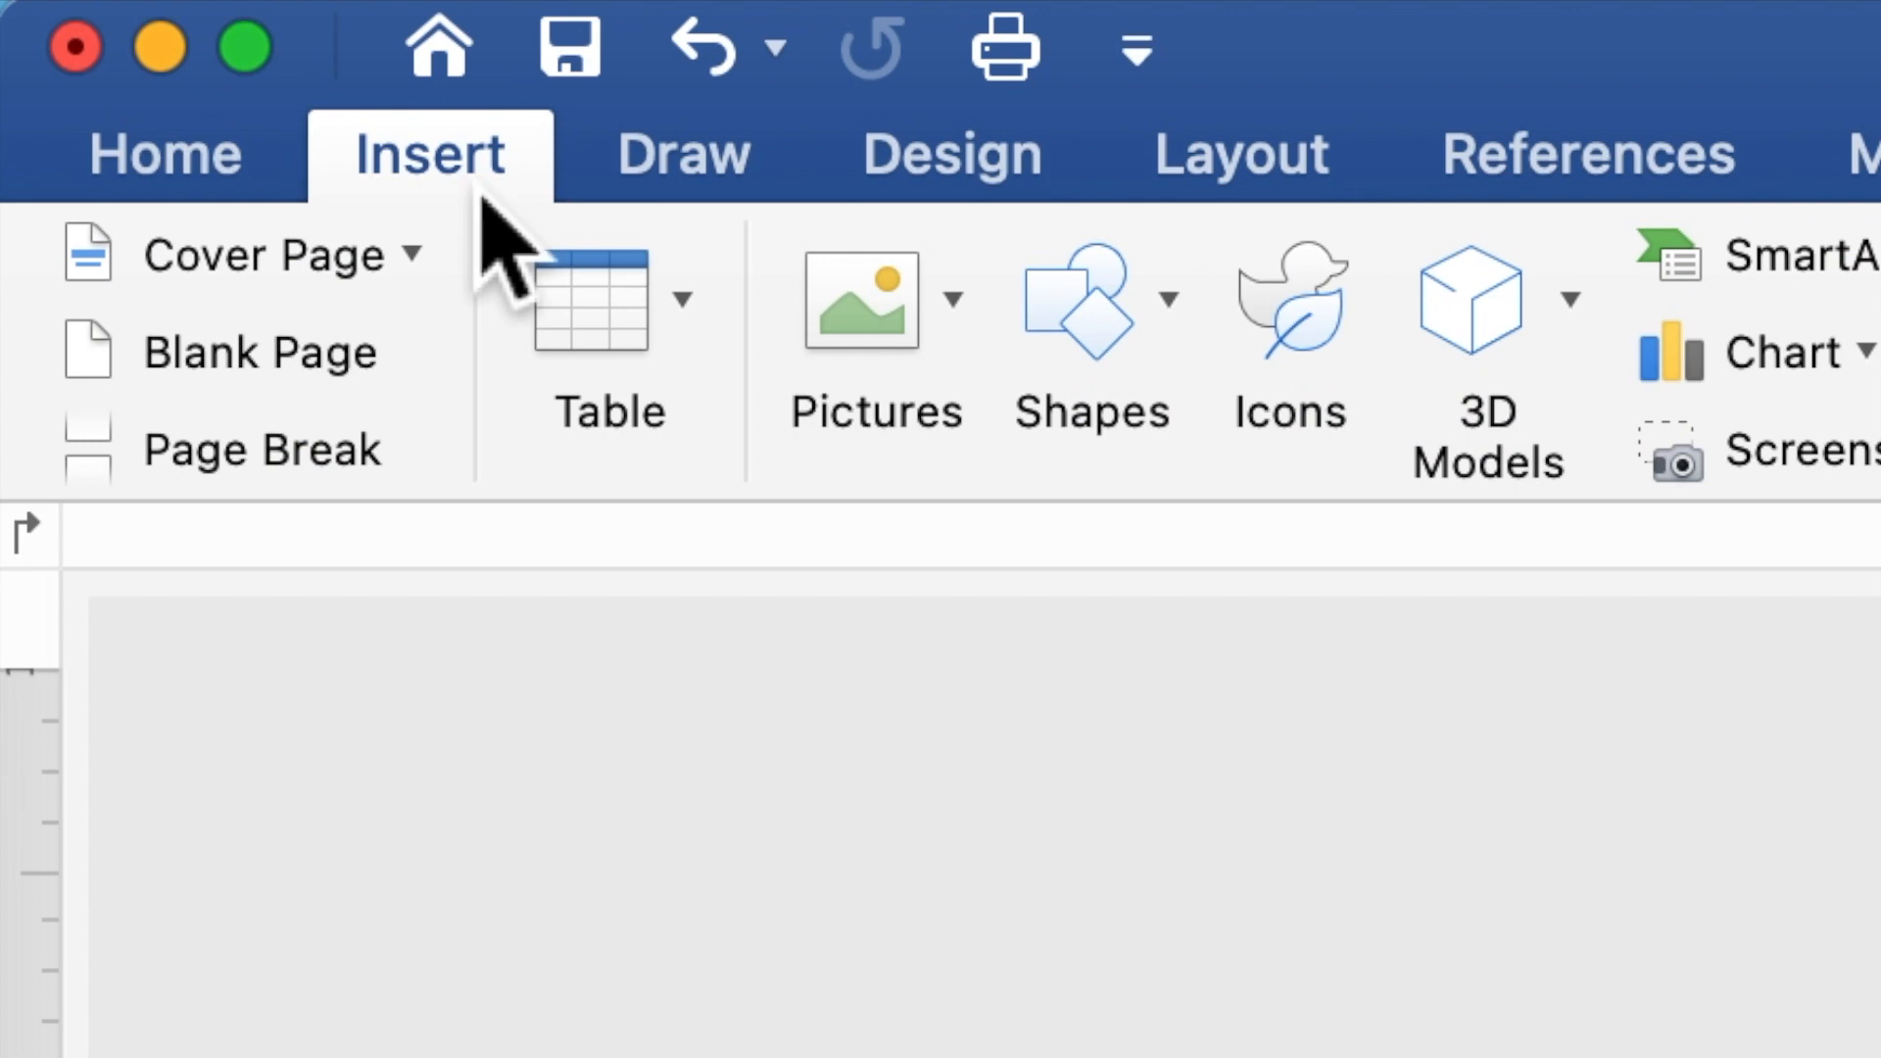
click(1097, 343)
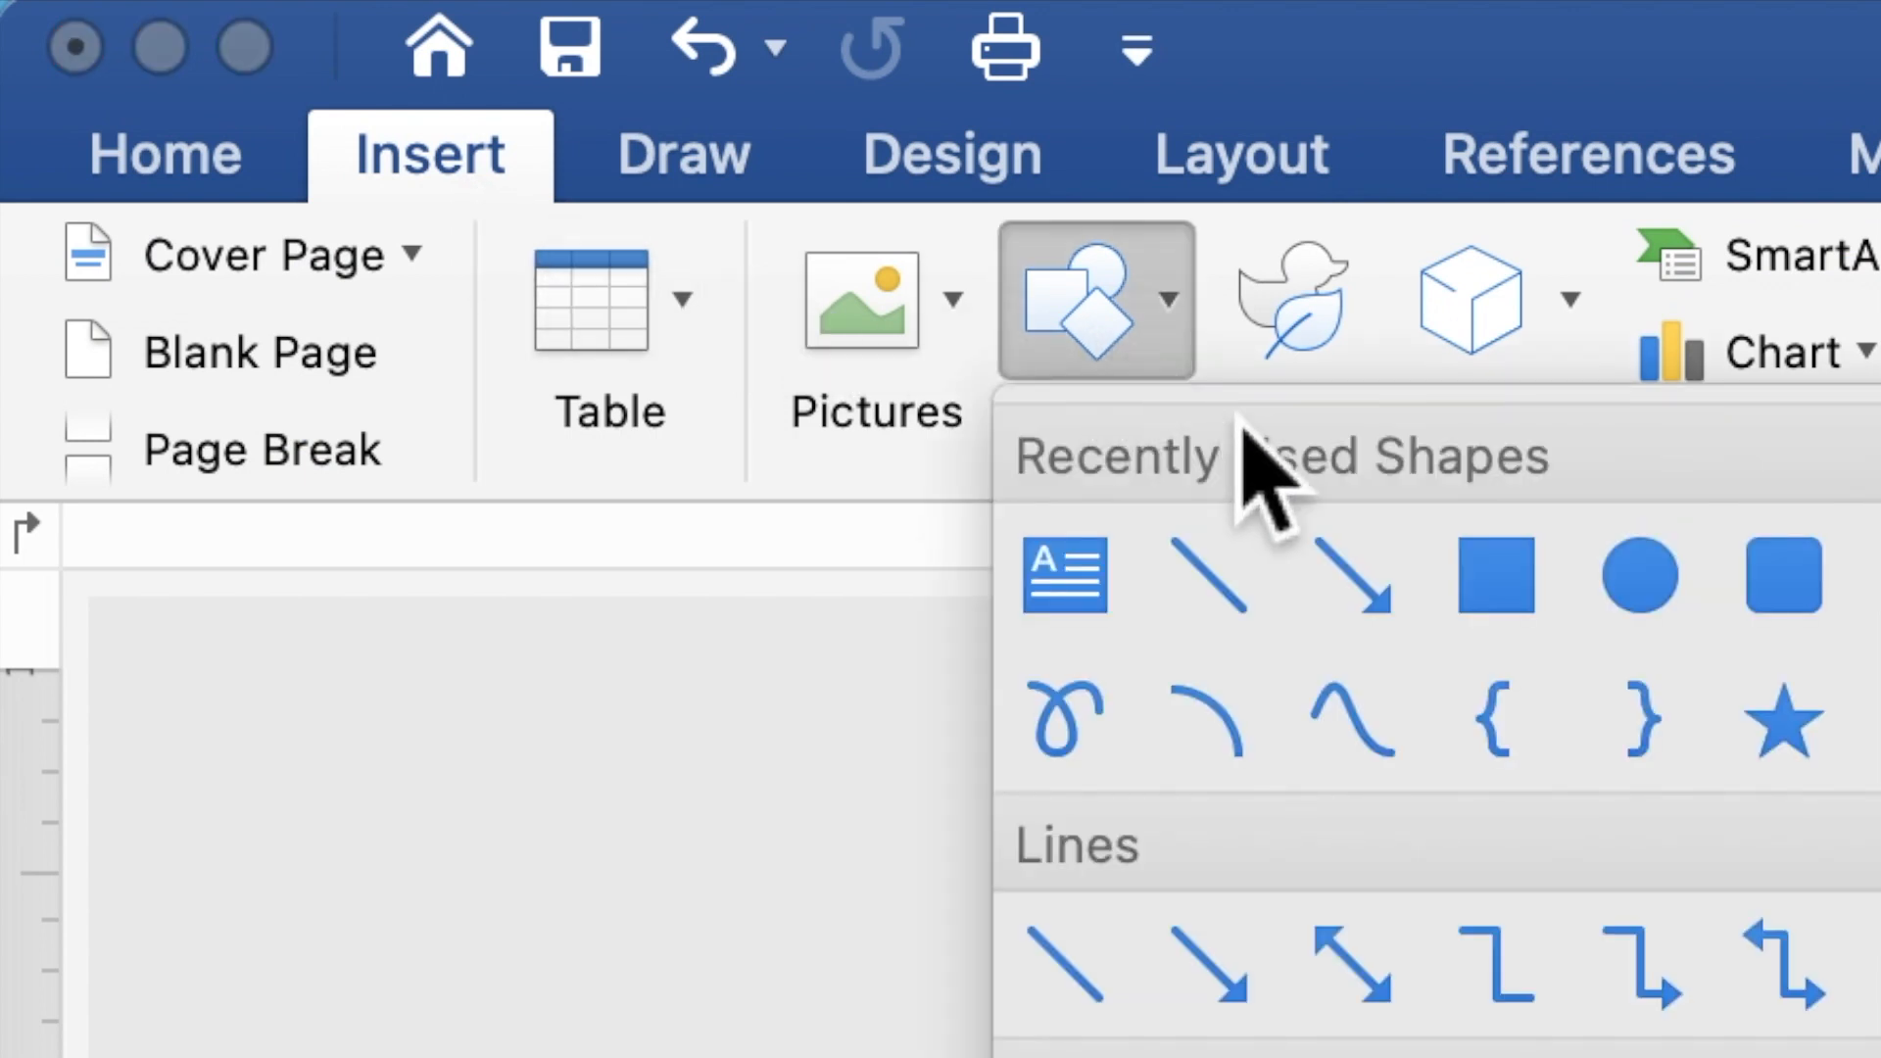
click(1497, 606)
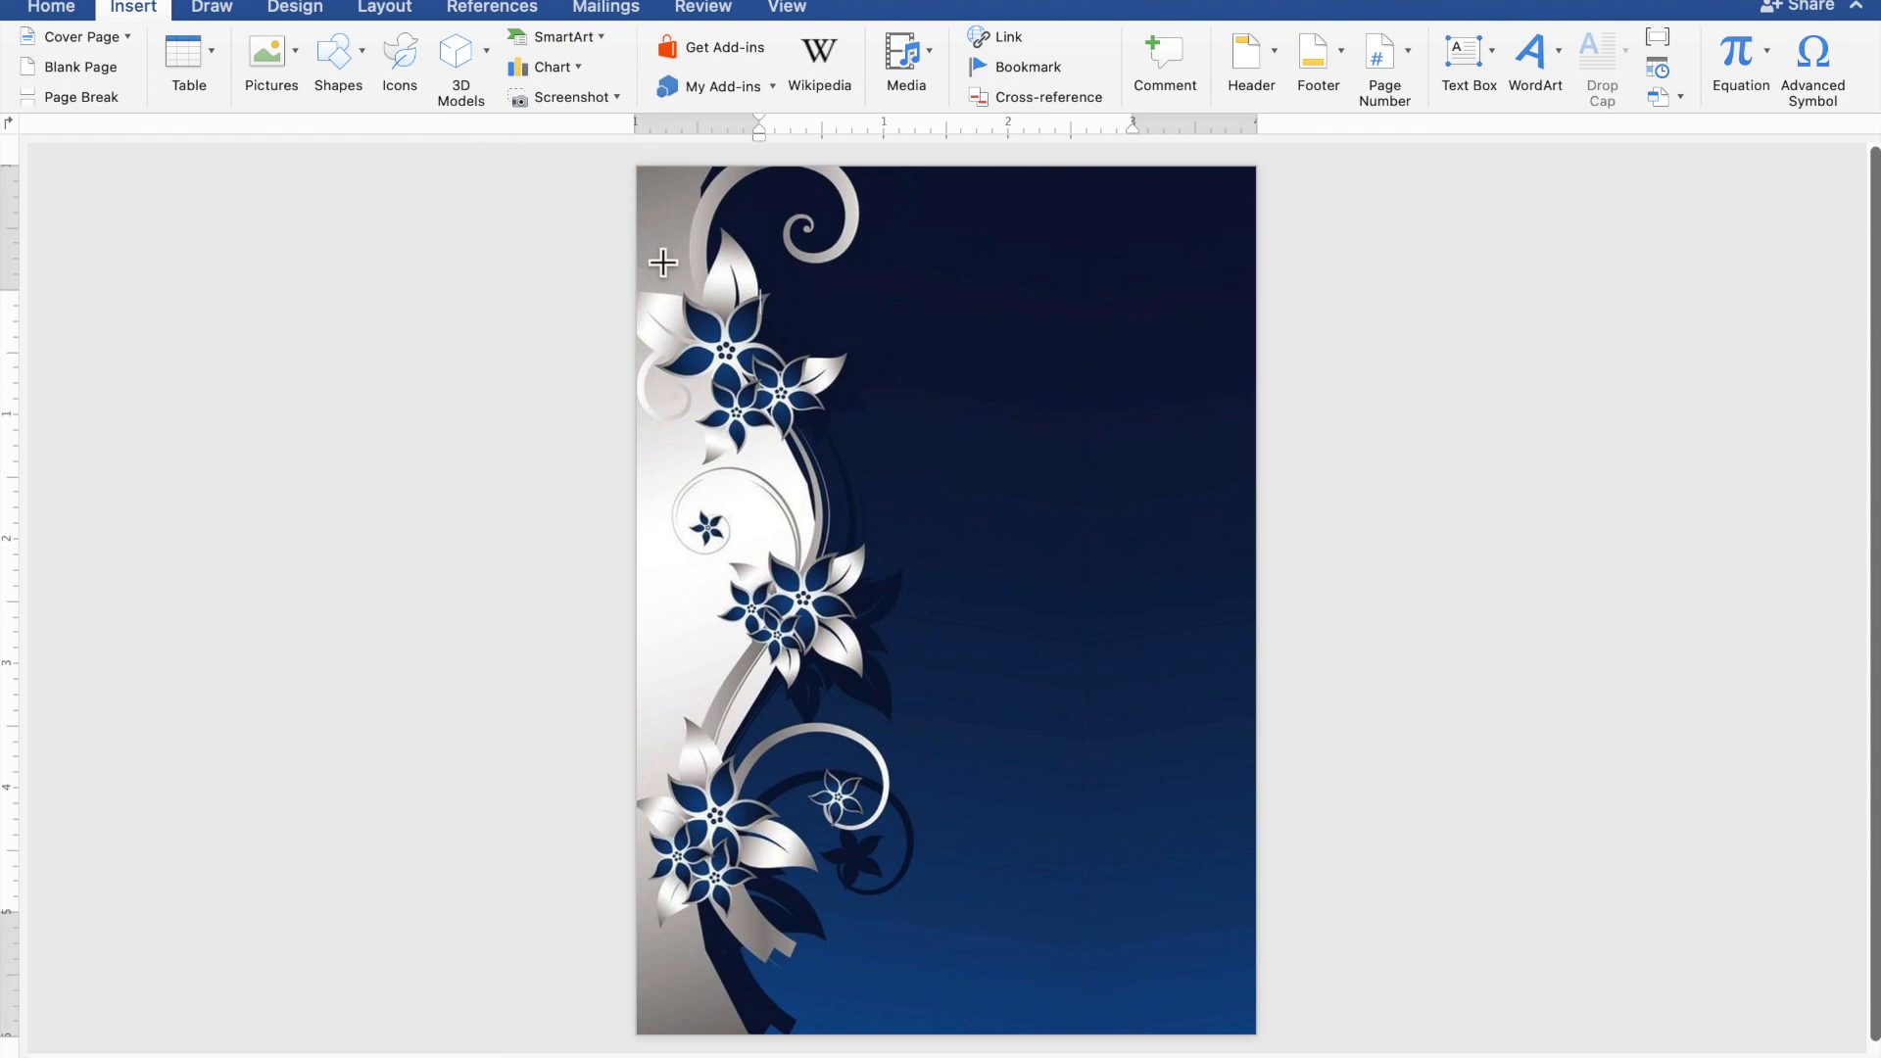
drag(693, 289, 1264, 899)
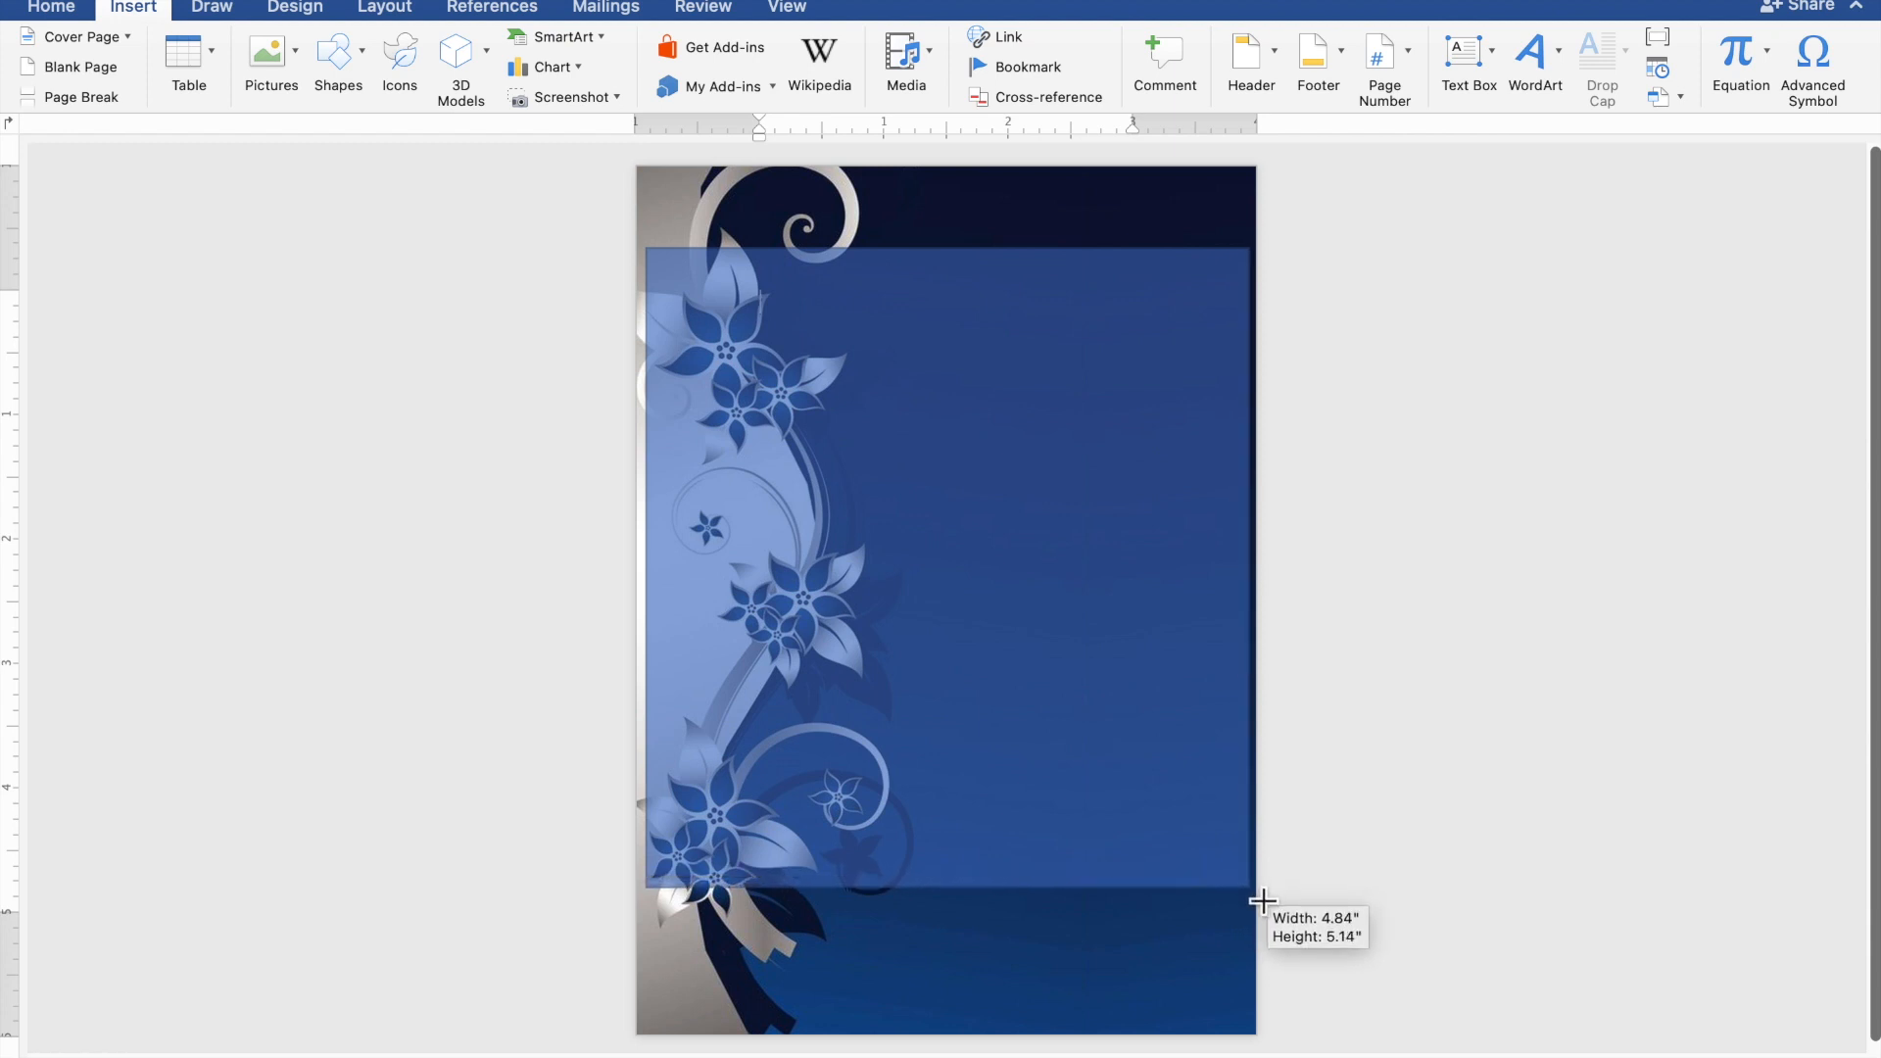
drag(1263, 901, 1262, 899)
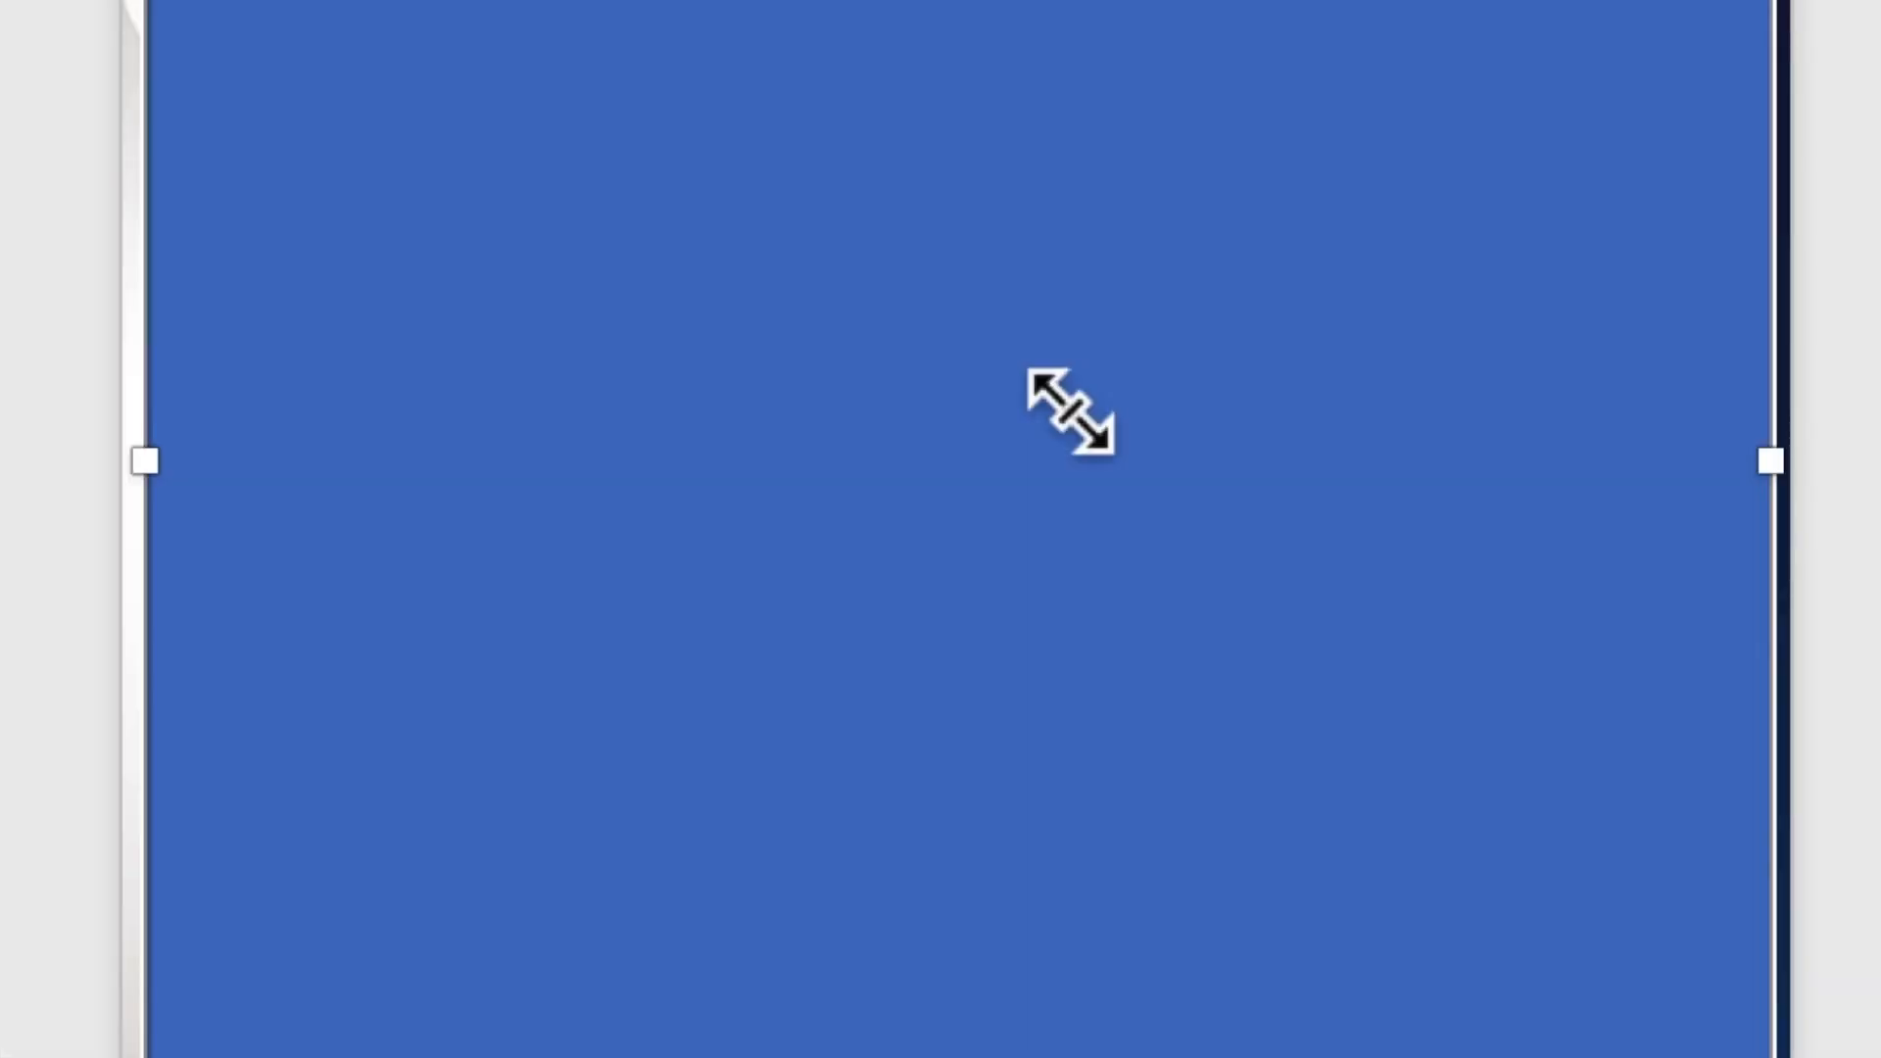
Use Add Text on the rectangle so it can hold typed text.
right_click(1040, 382)
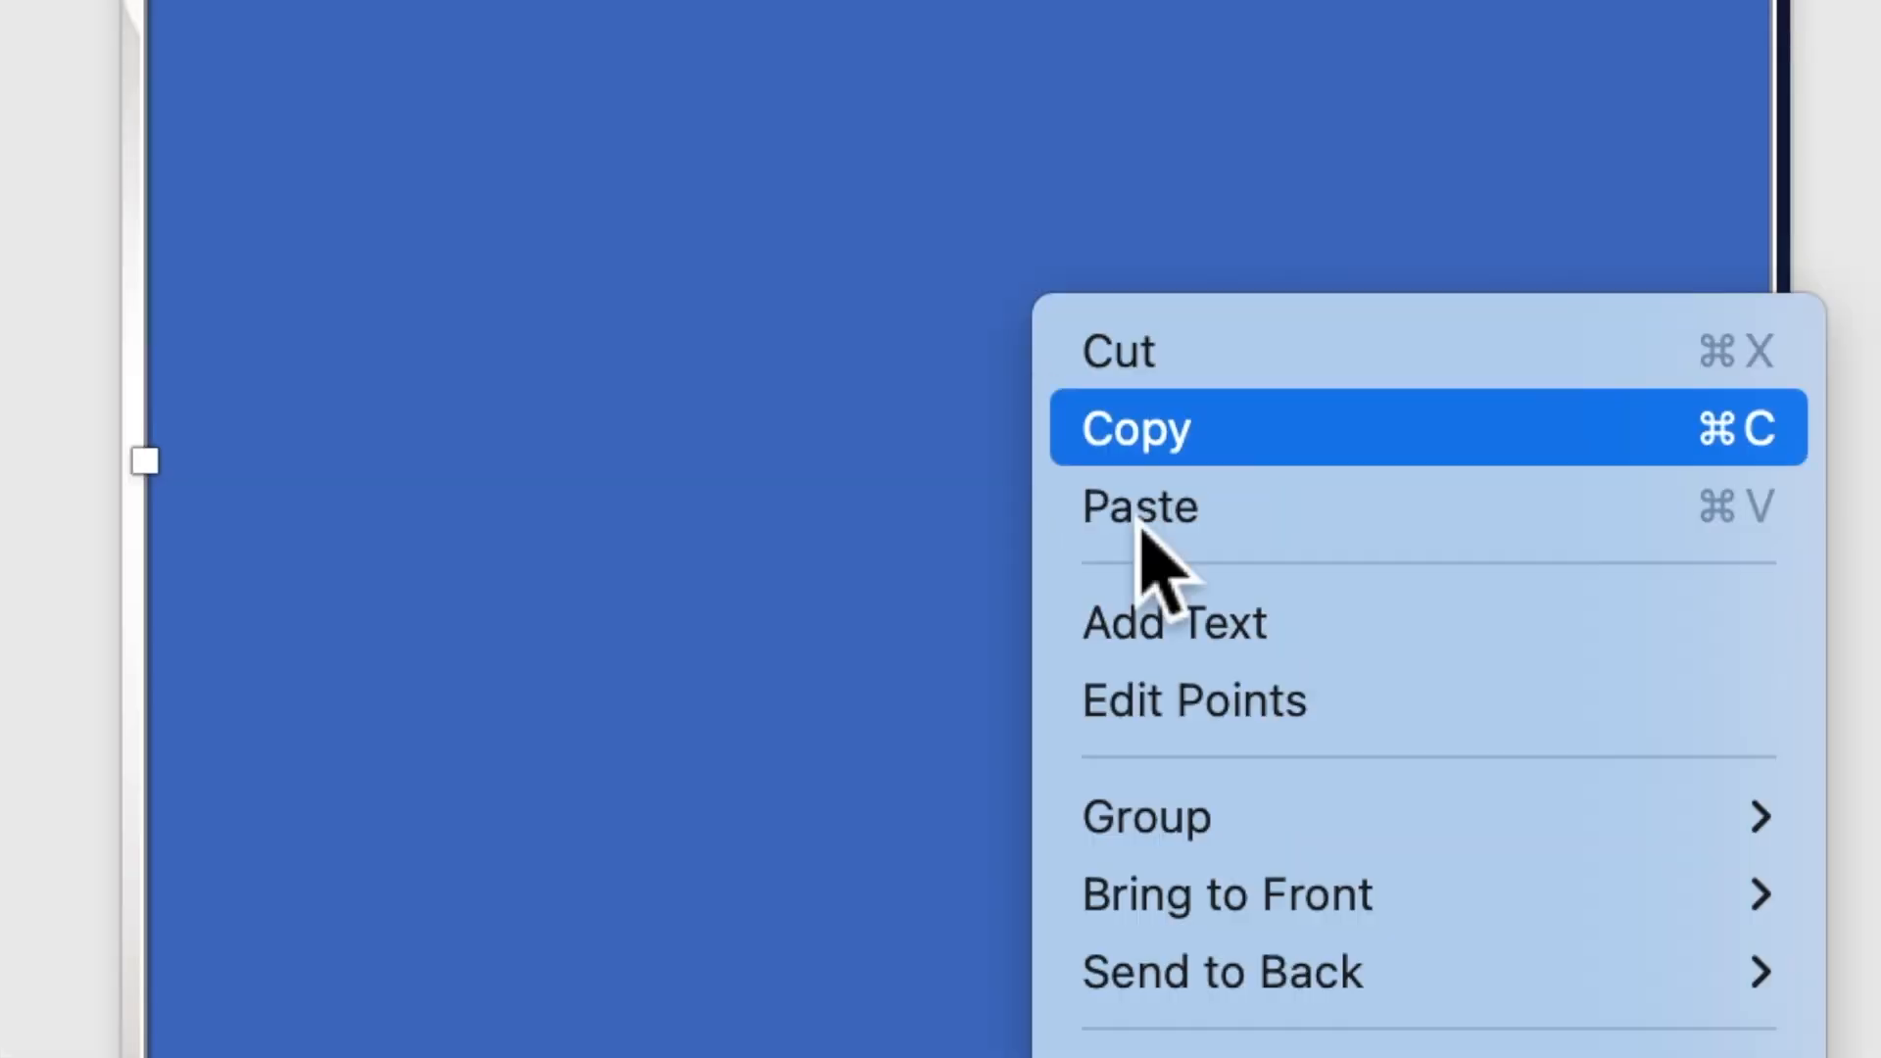
click(1188, 642)
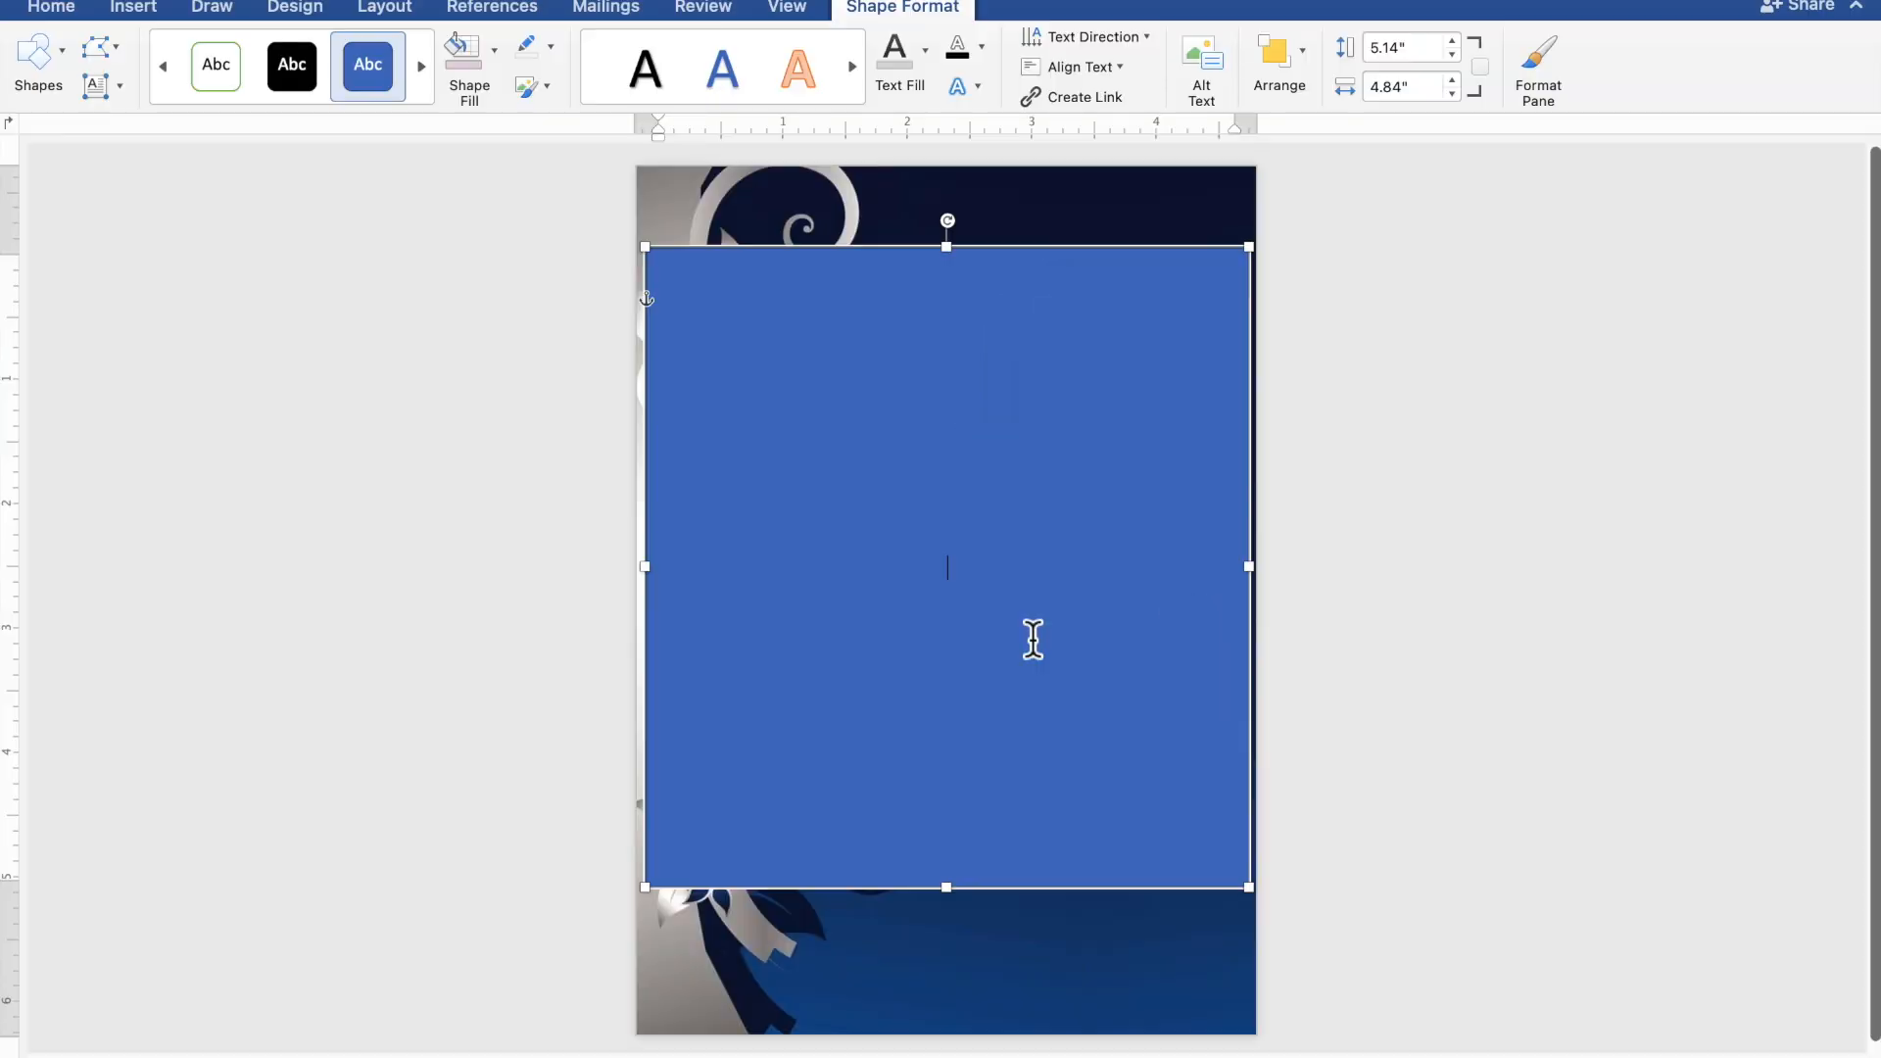
scroll(1033, 639, up, 5)
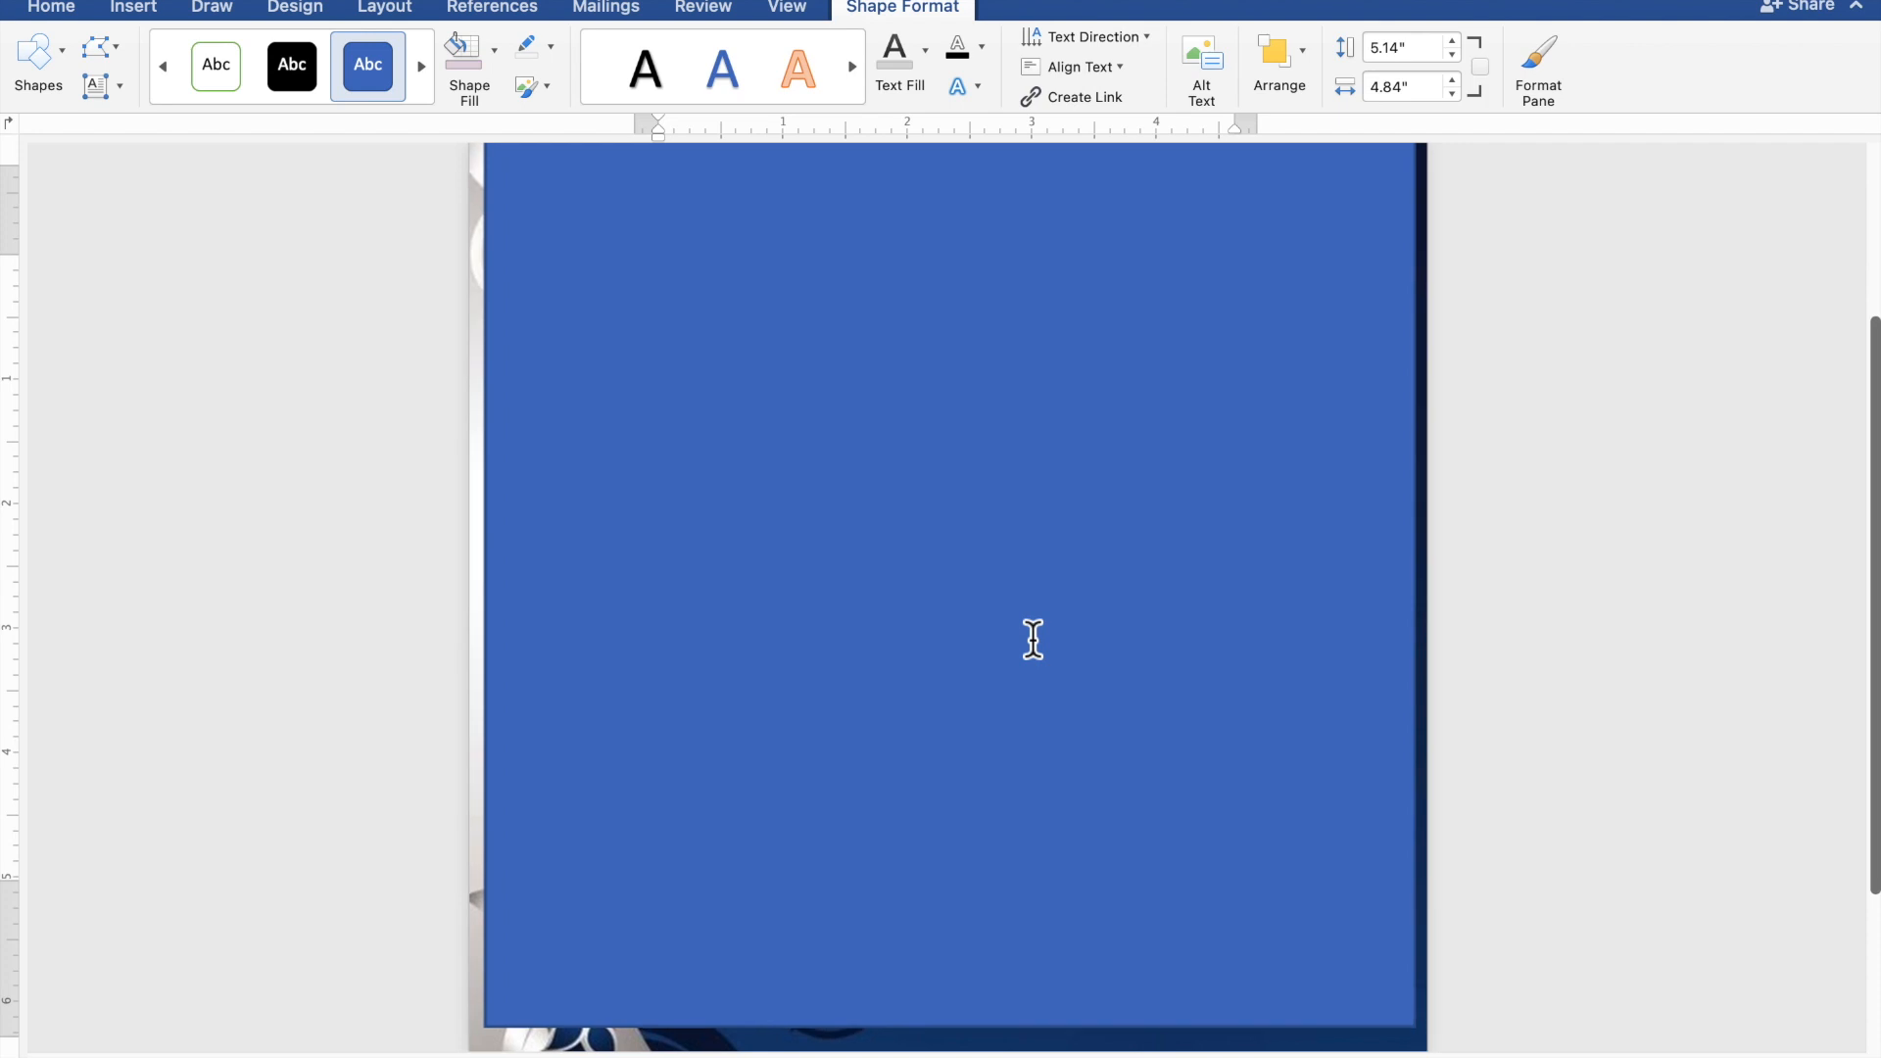
scroll(1032, 639, up, 1)
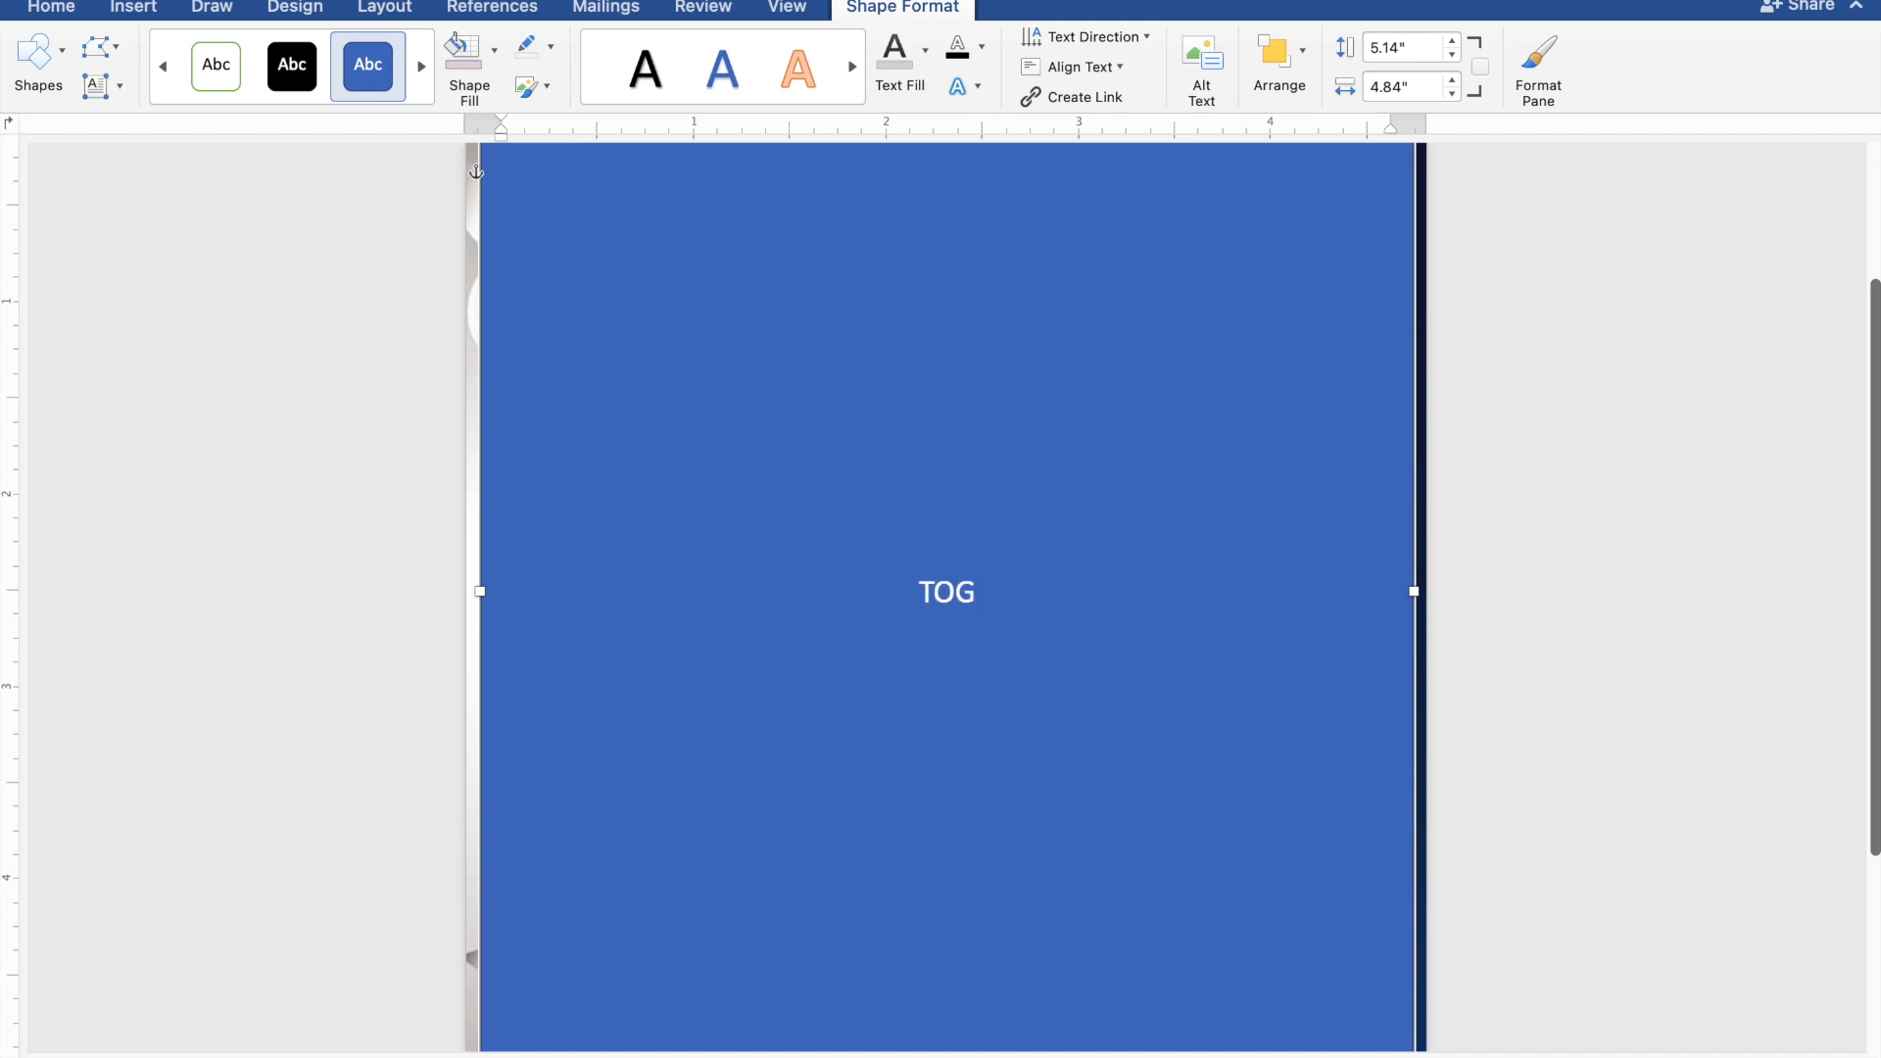
Type 'TOGETHER WITH THEIR FAMILIES', then the groom's name, 'AND' and the bride's name on separate lines.
text(ETHER)
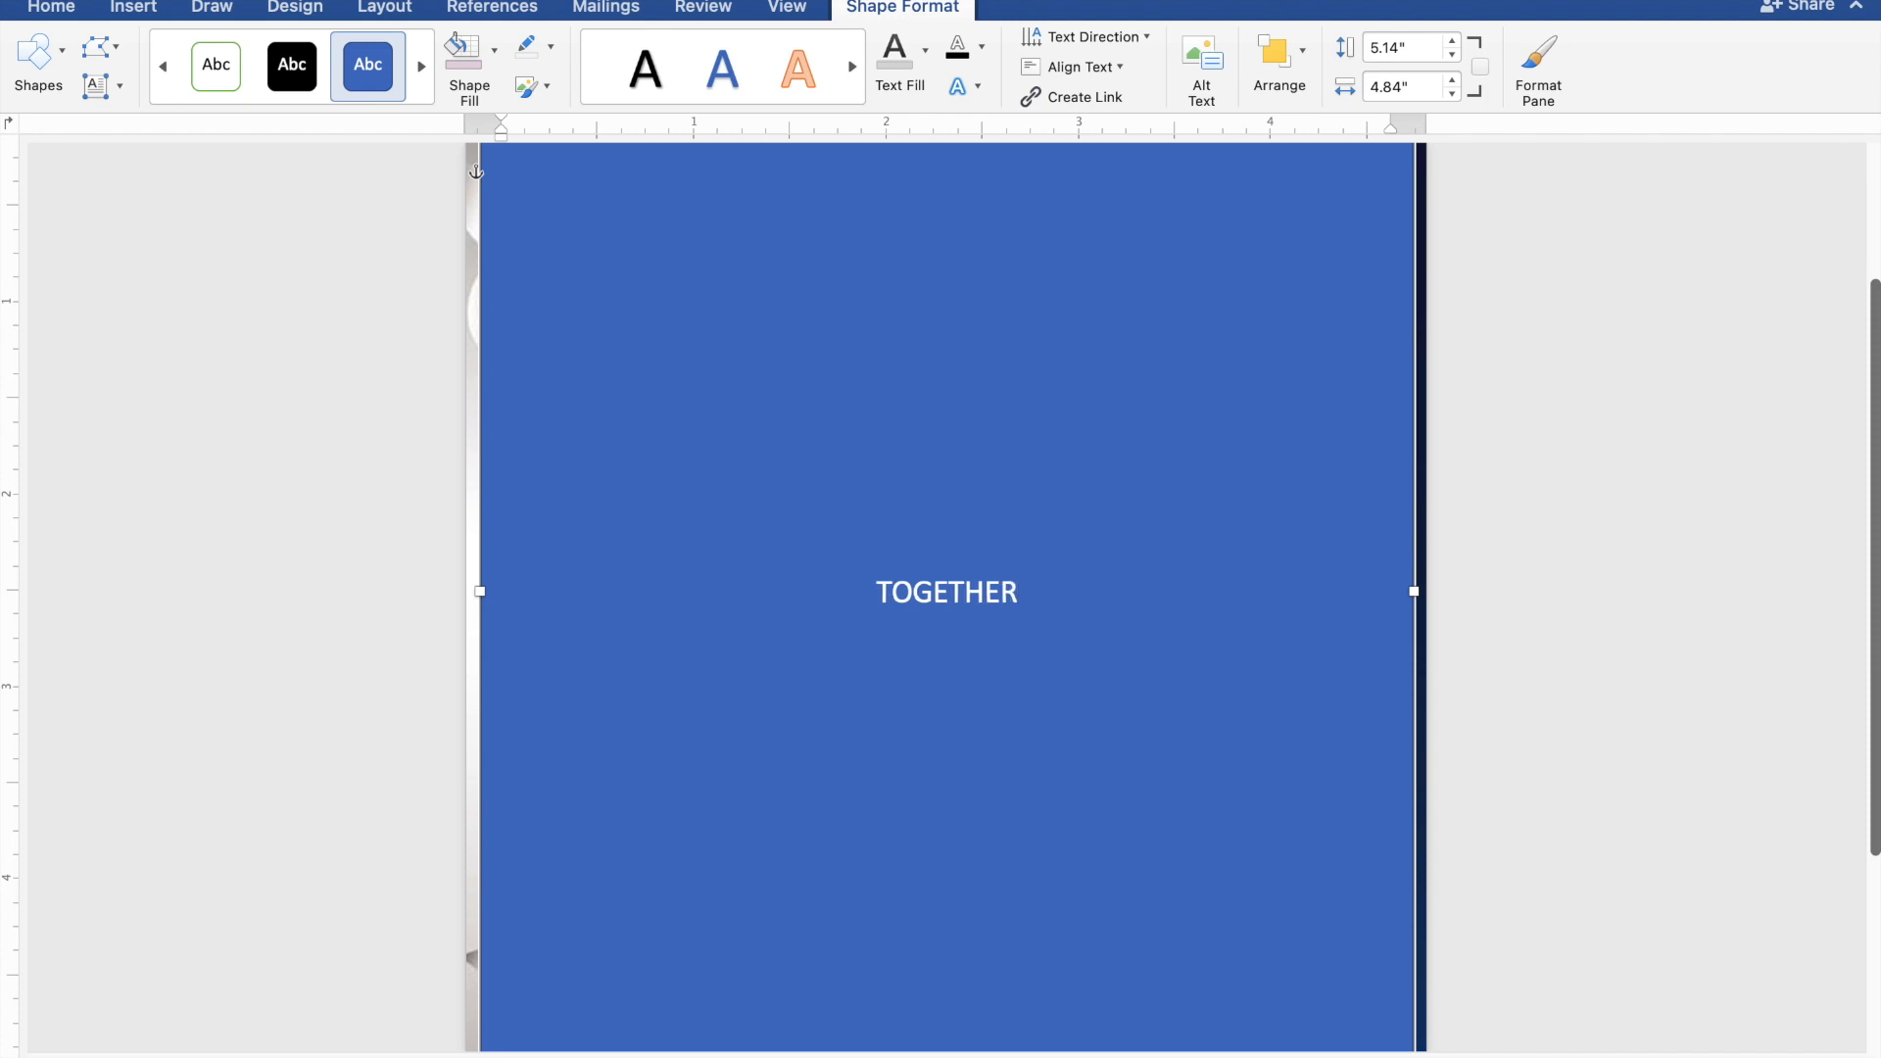
text( WIT)
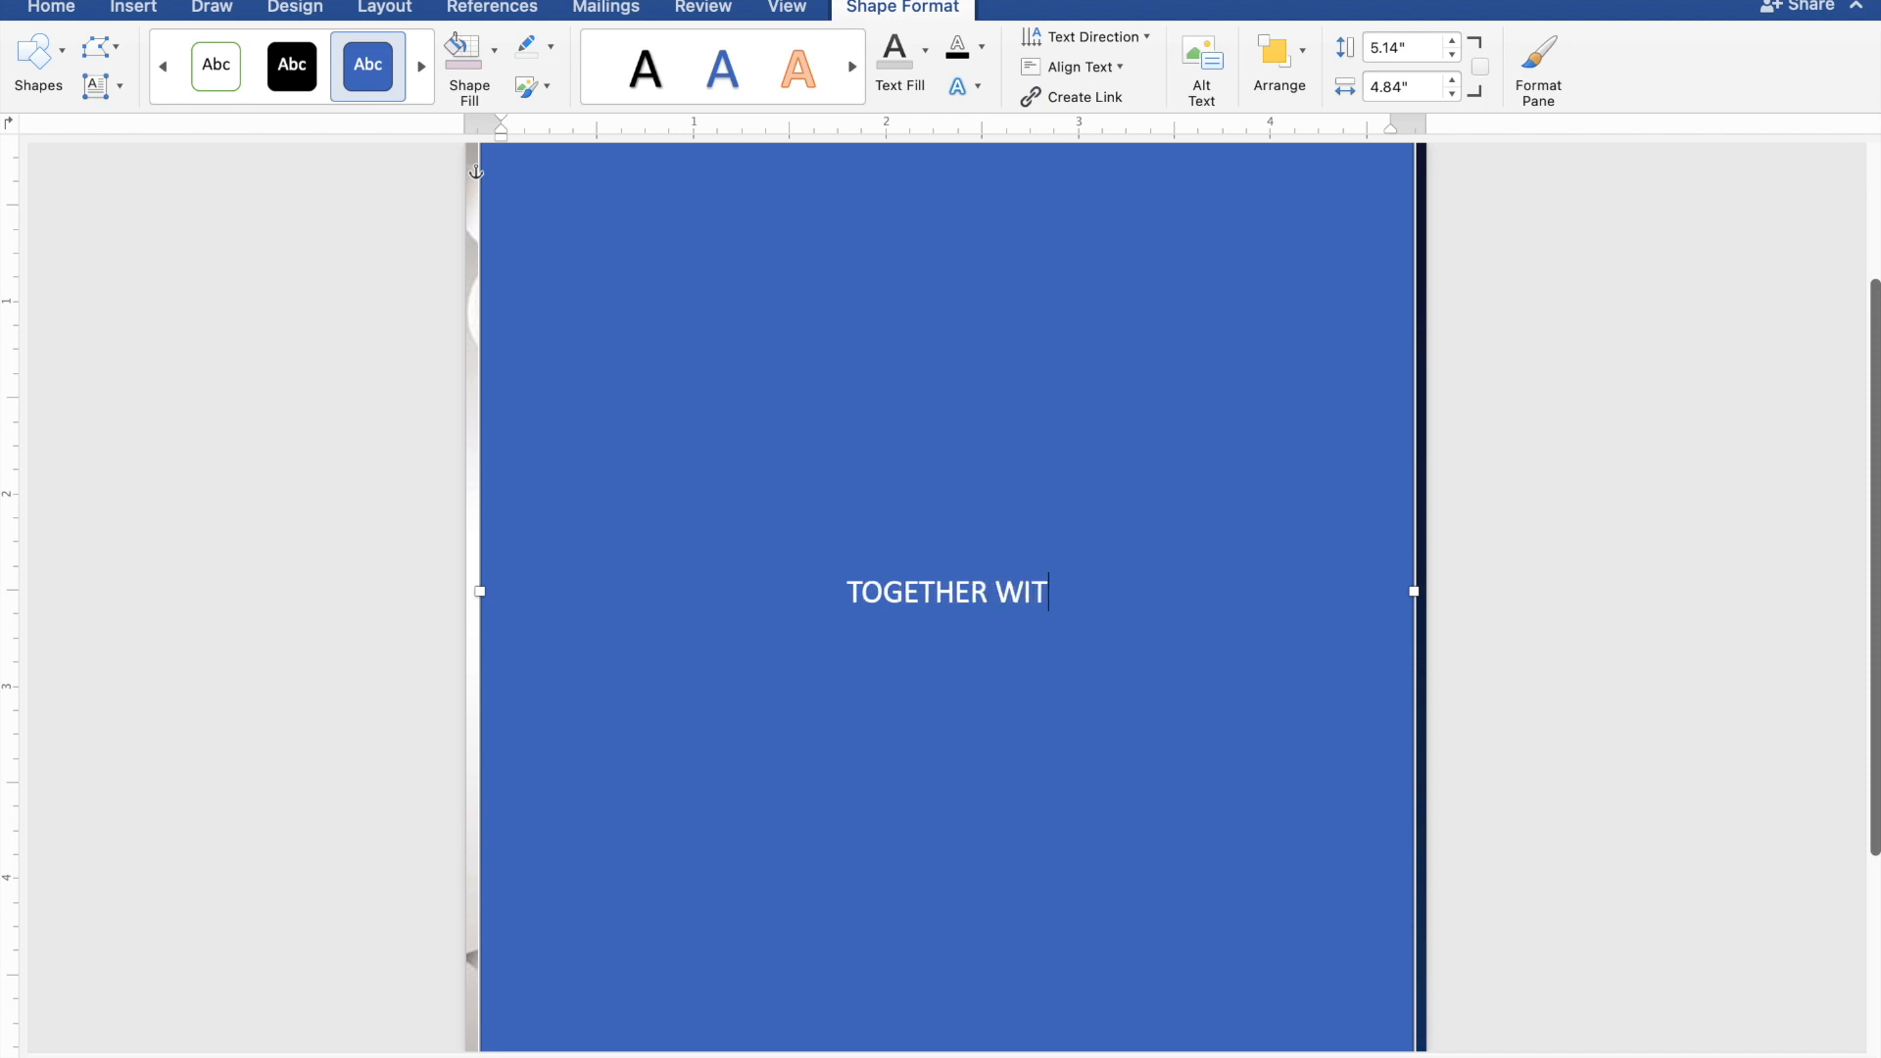
text(H T)
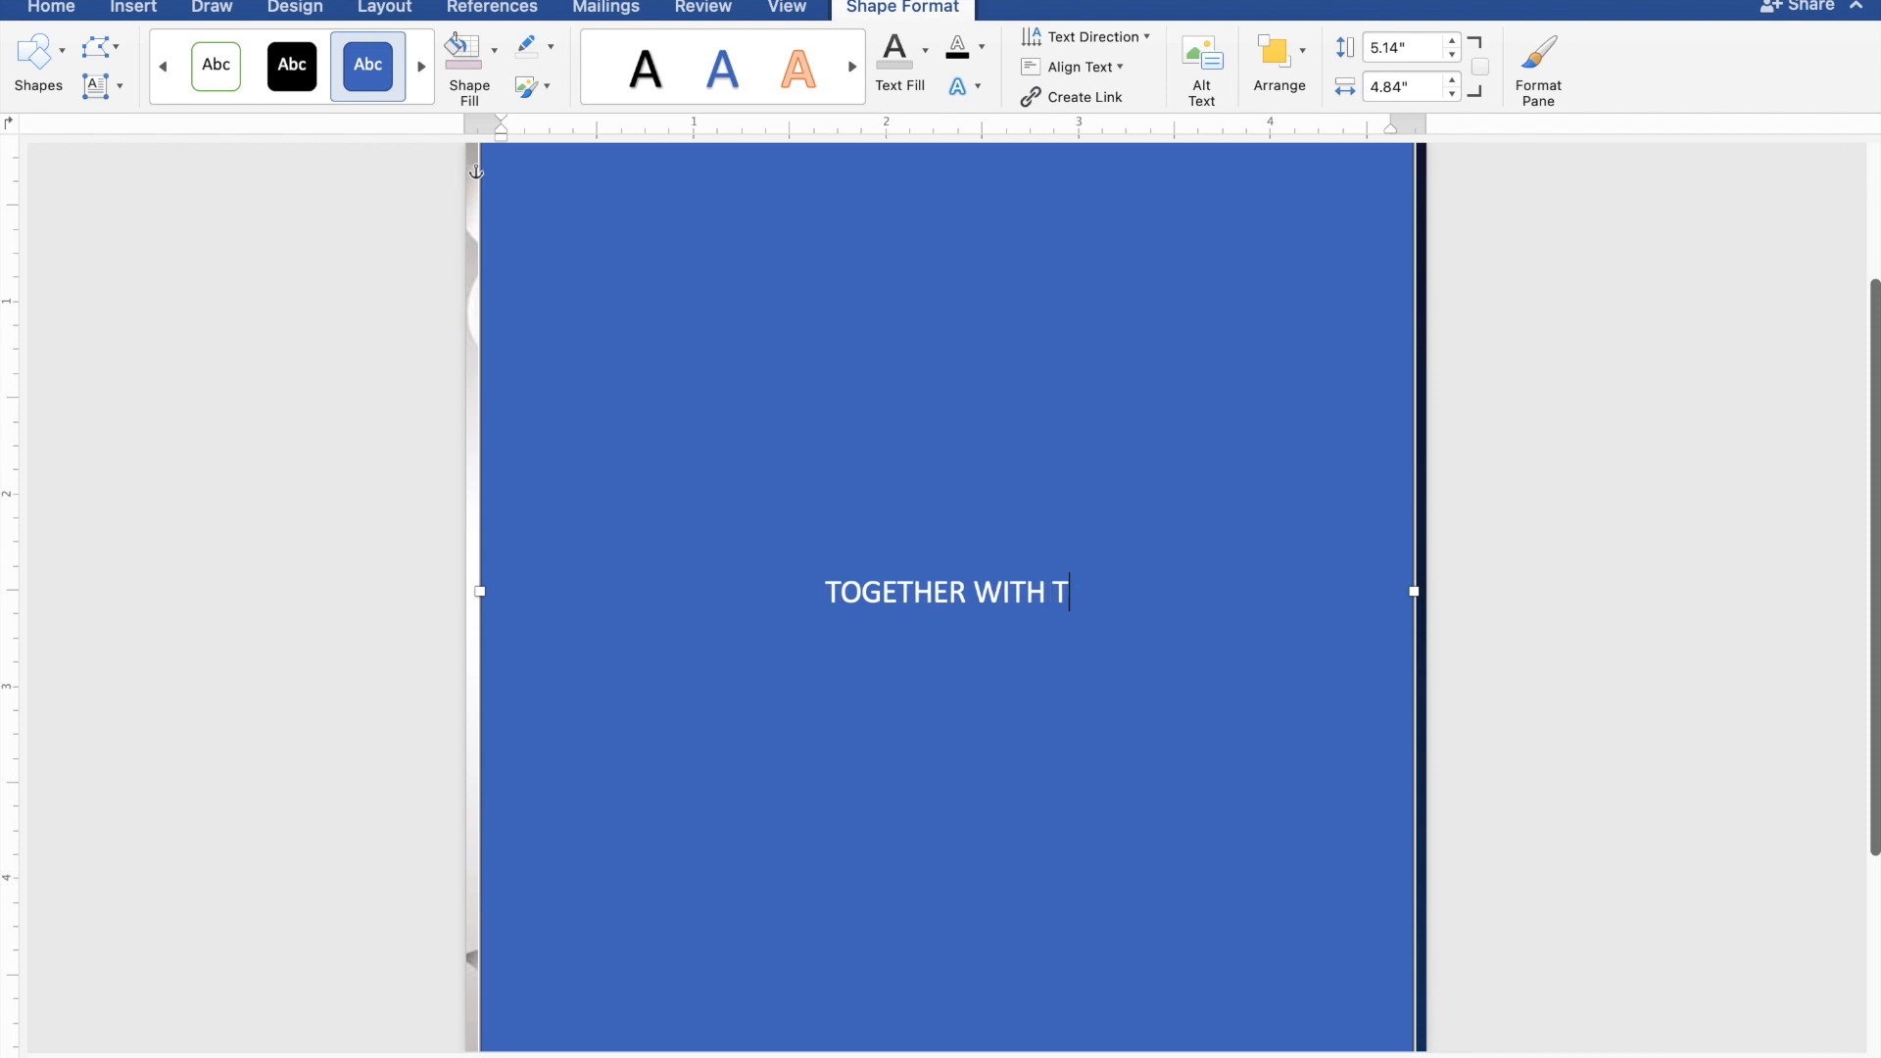
text(HEI)
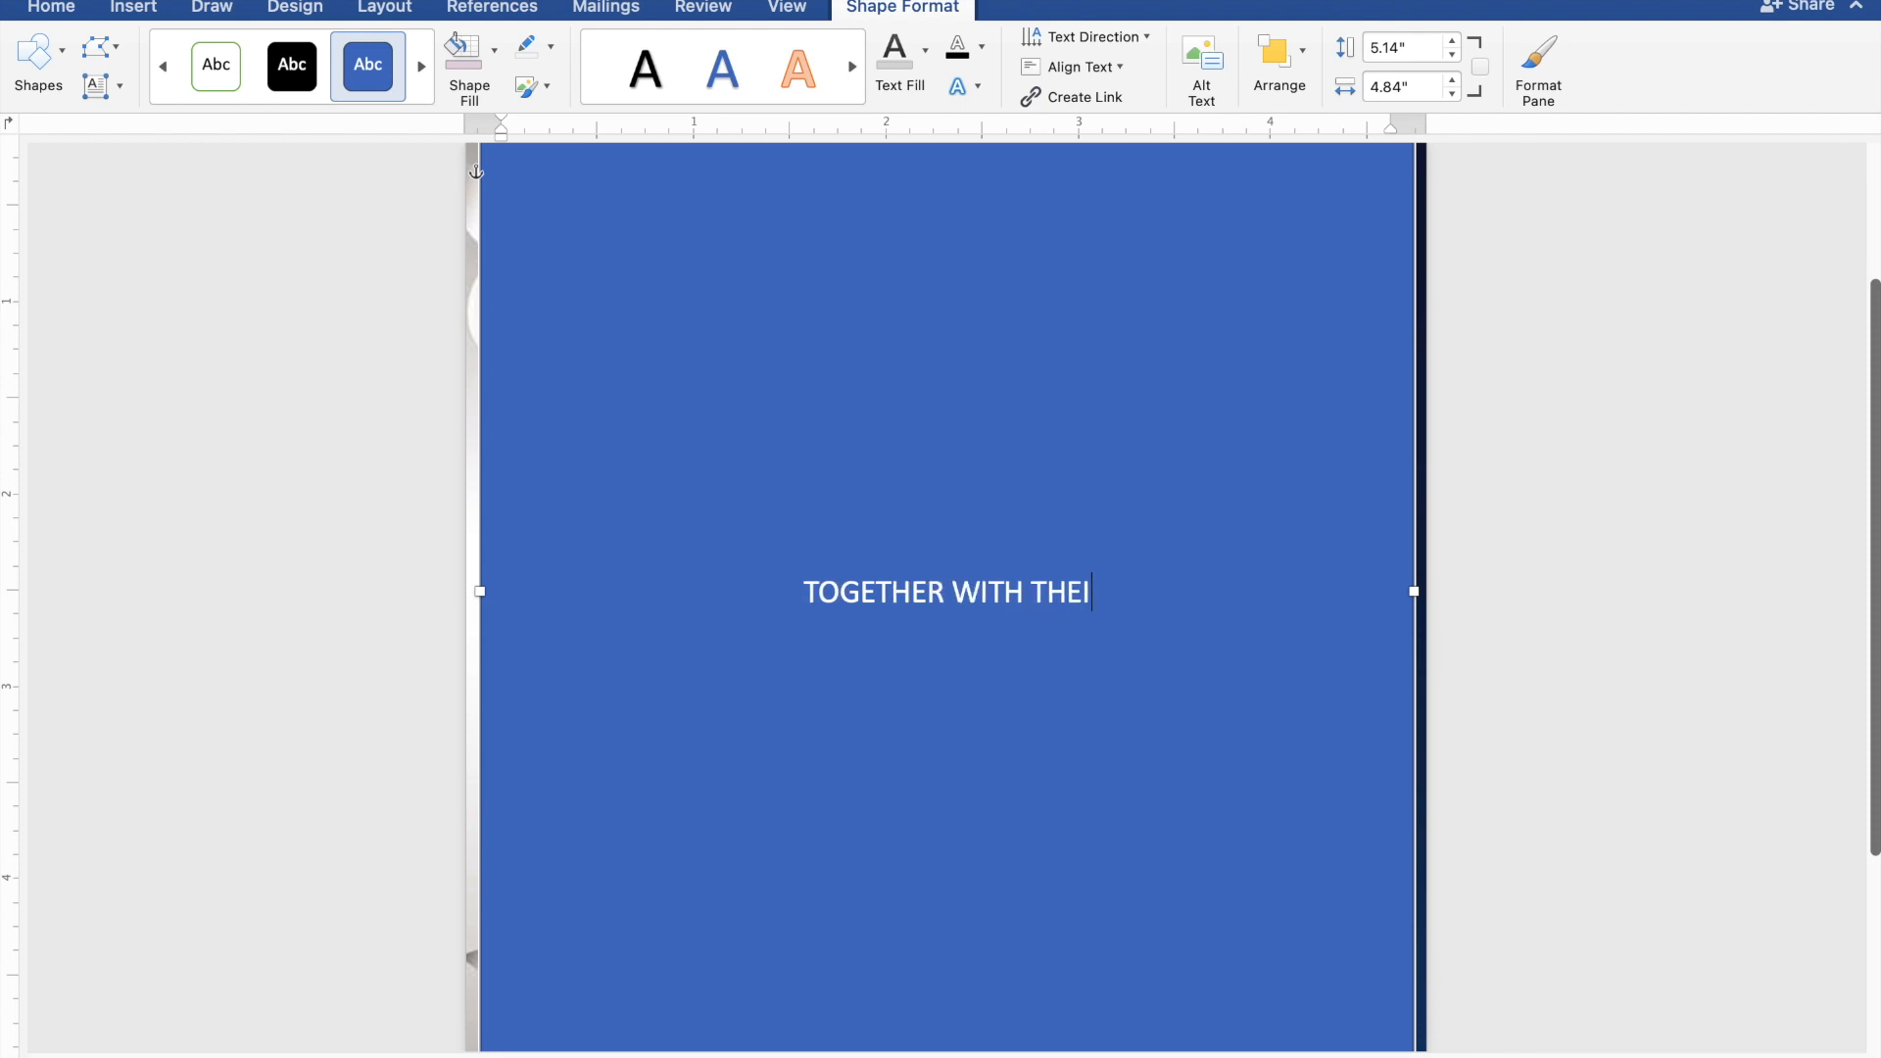
text(R F)
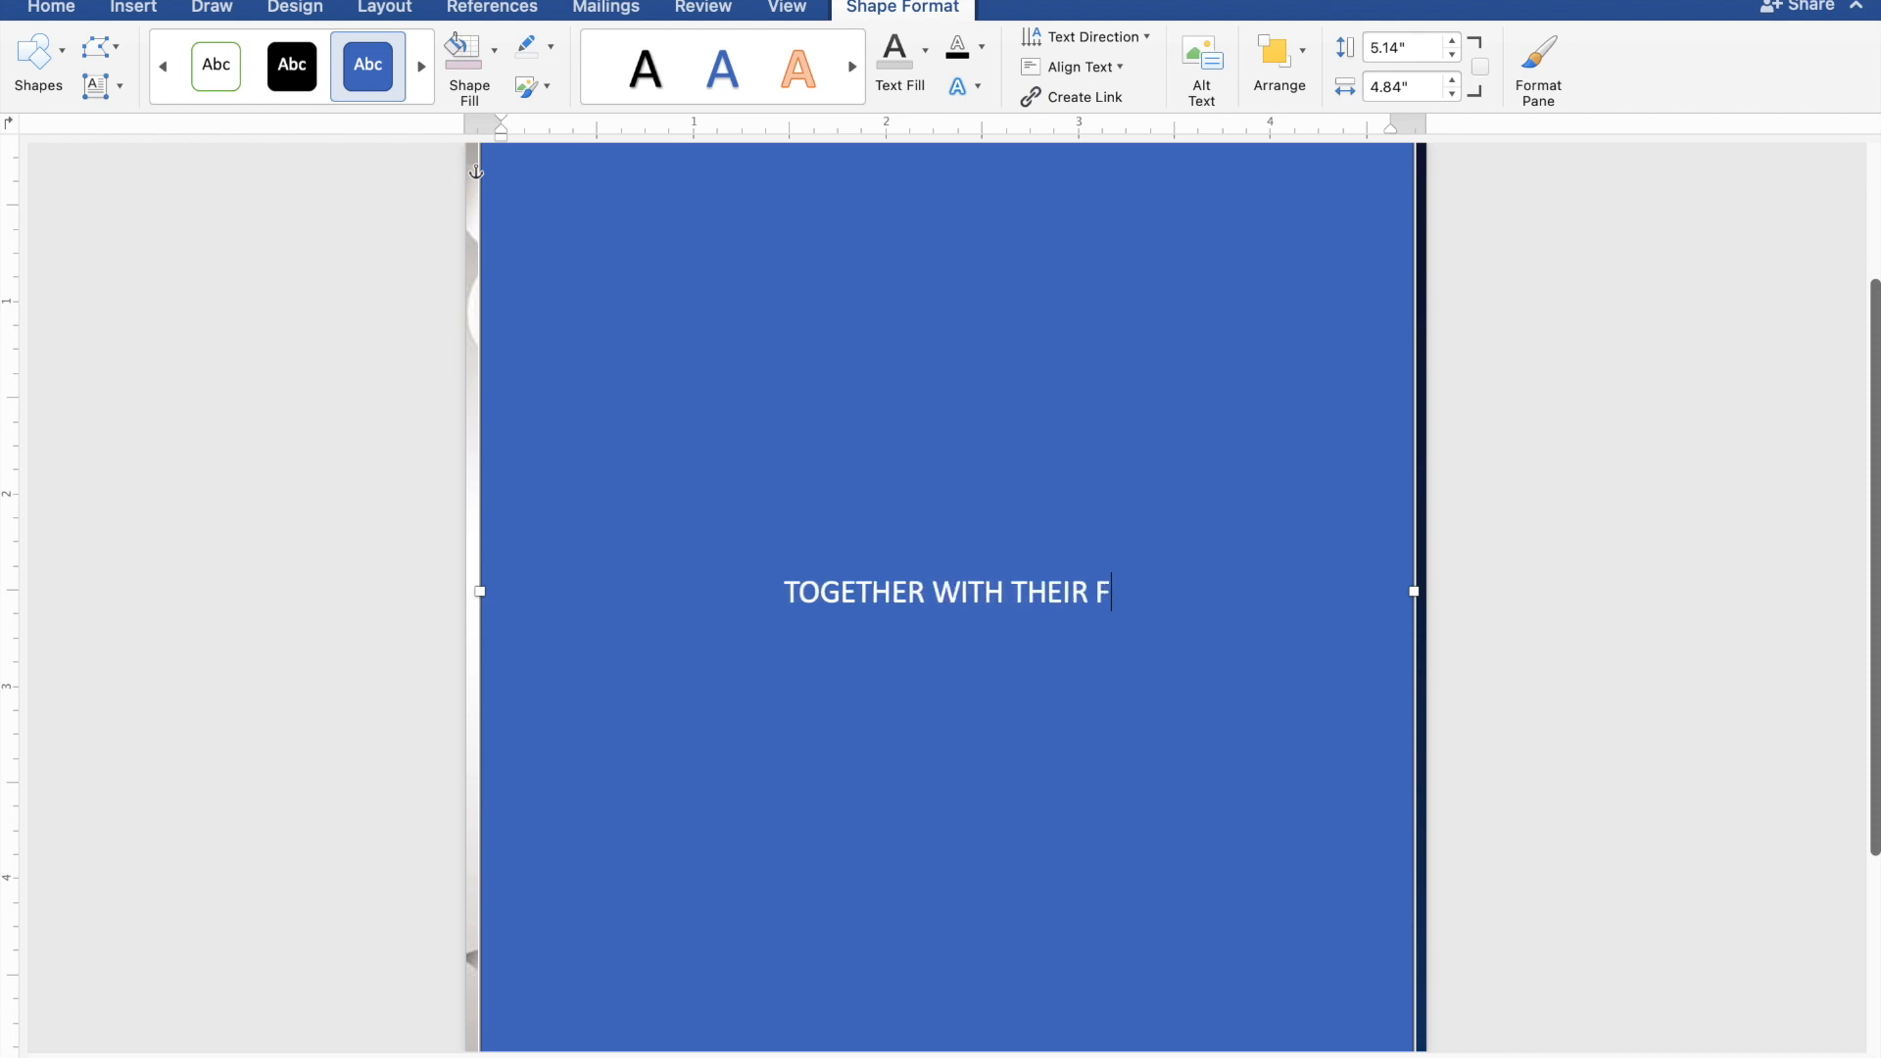
text(AM)
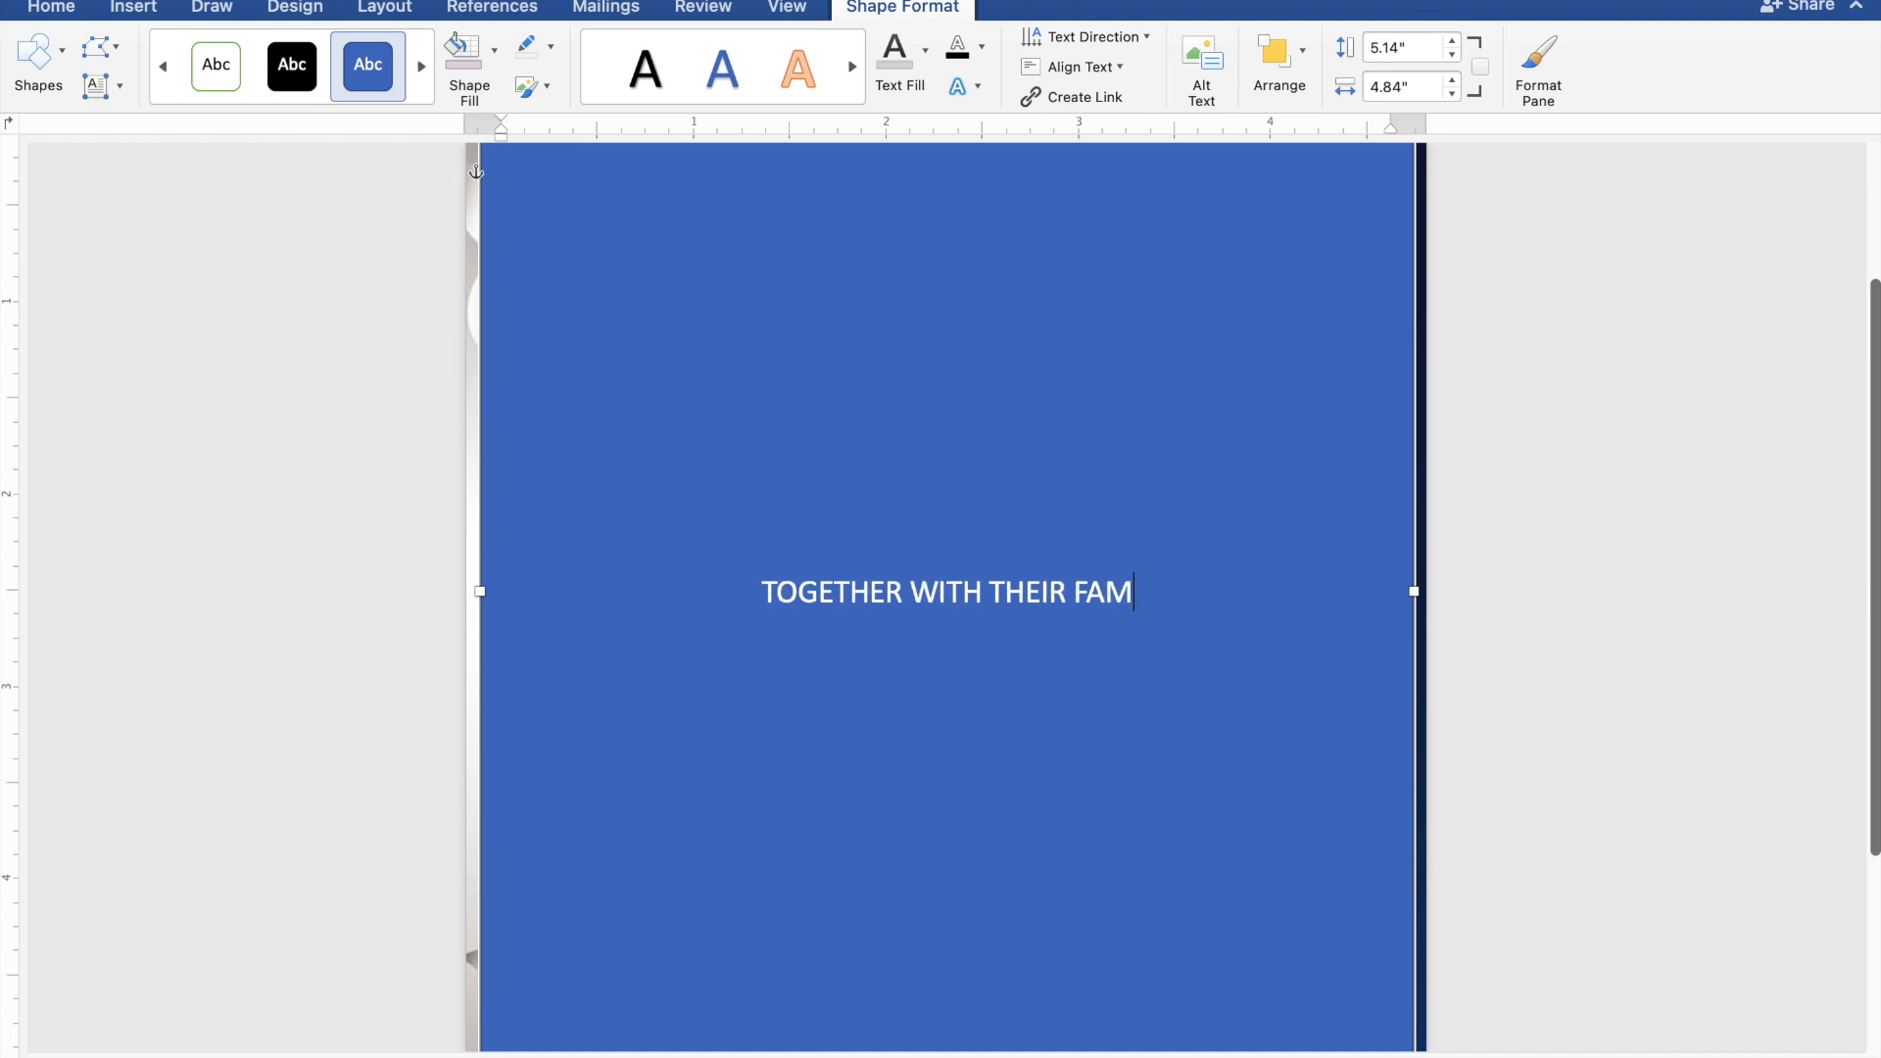
text(ILIES)
key(Return)
key(Return)
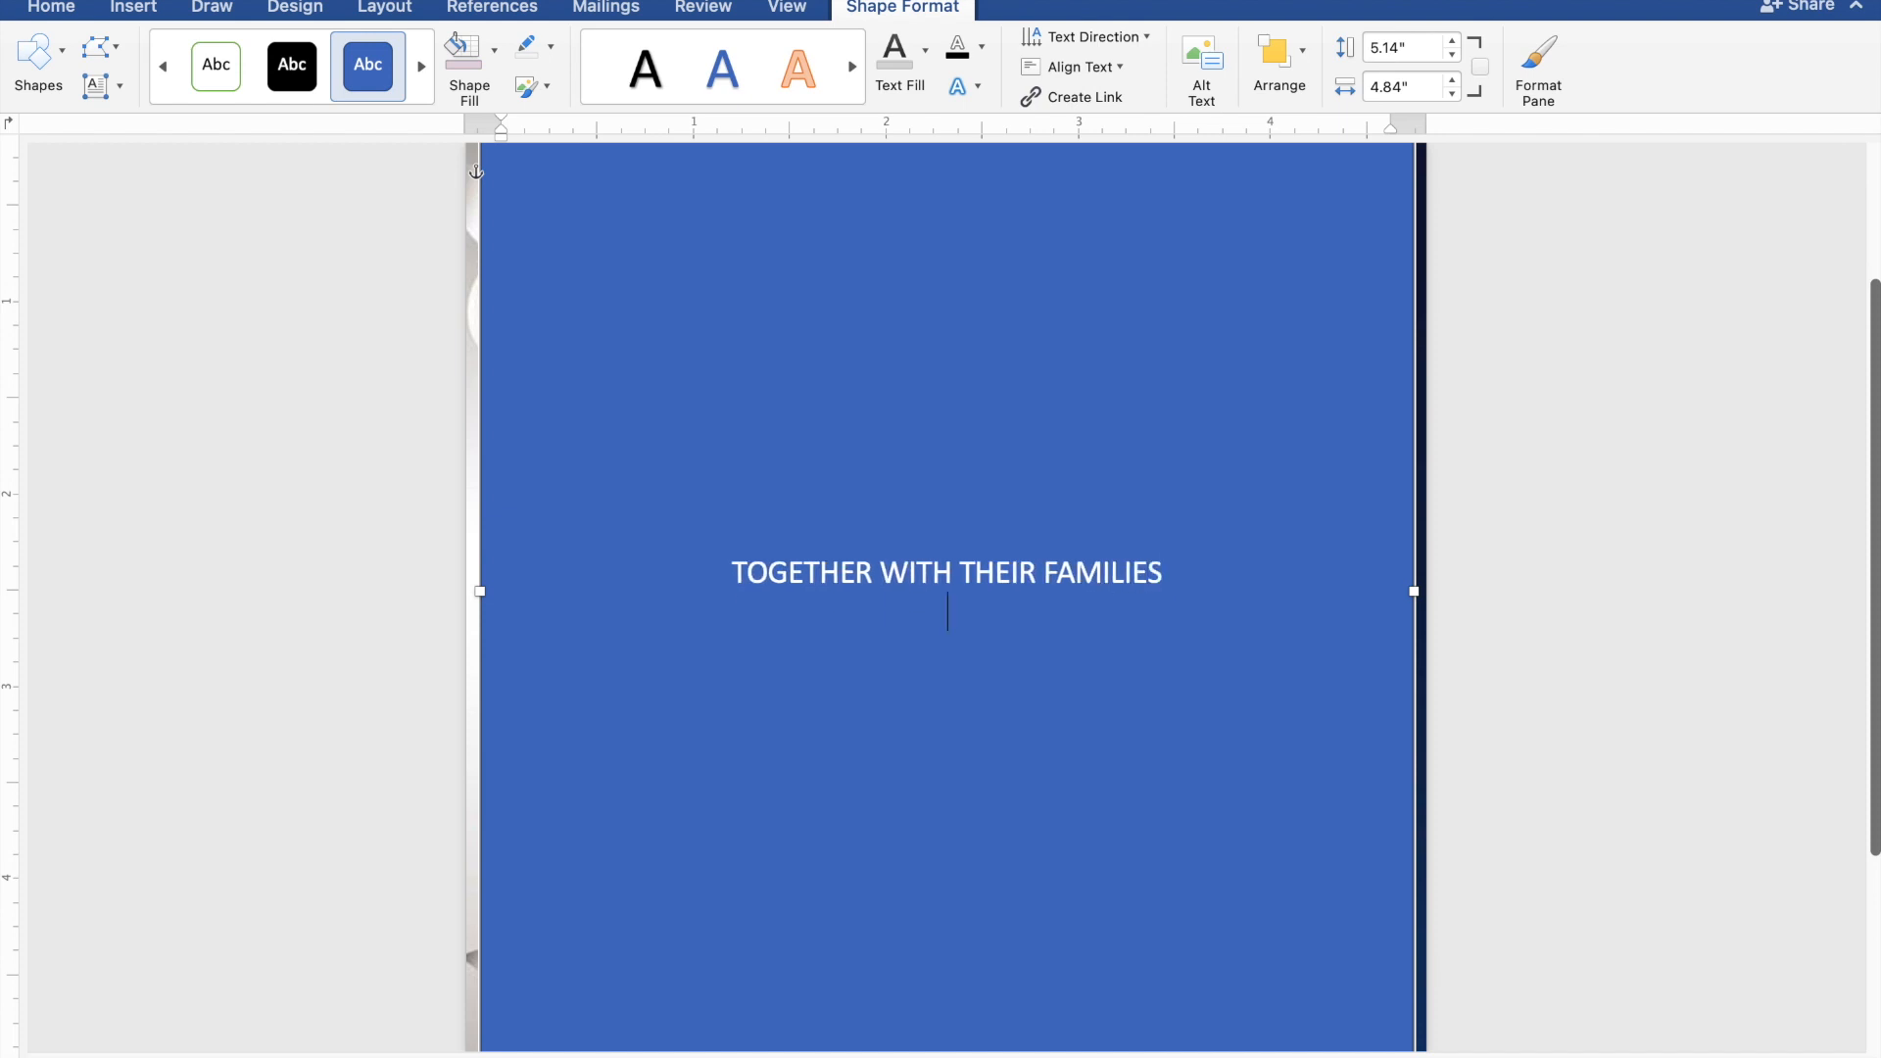
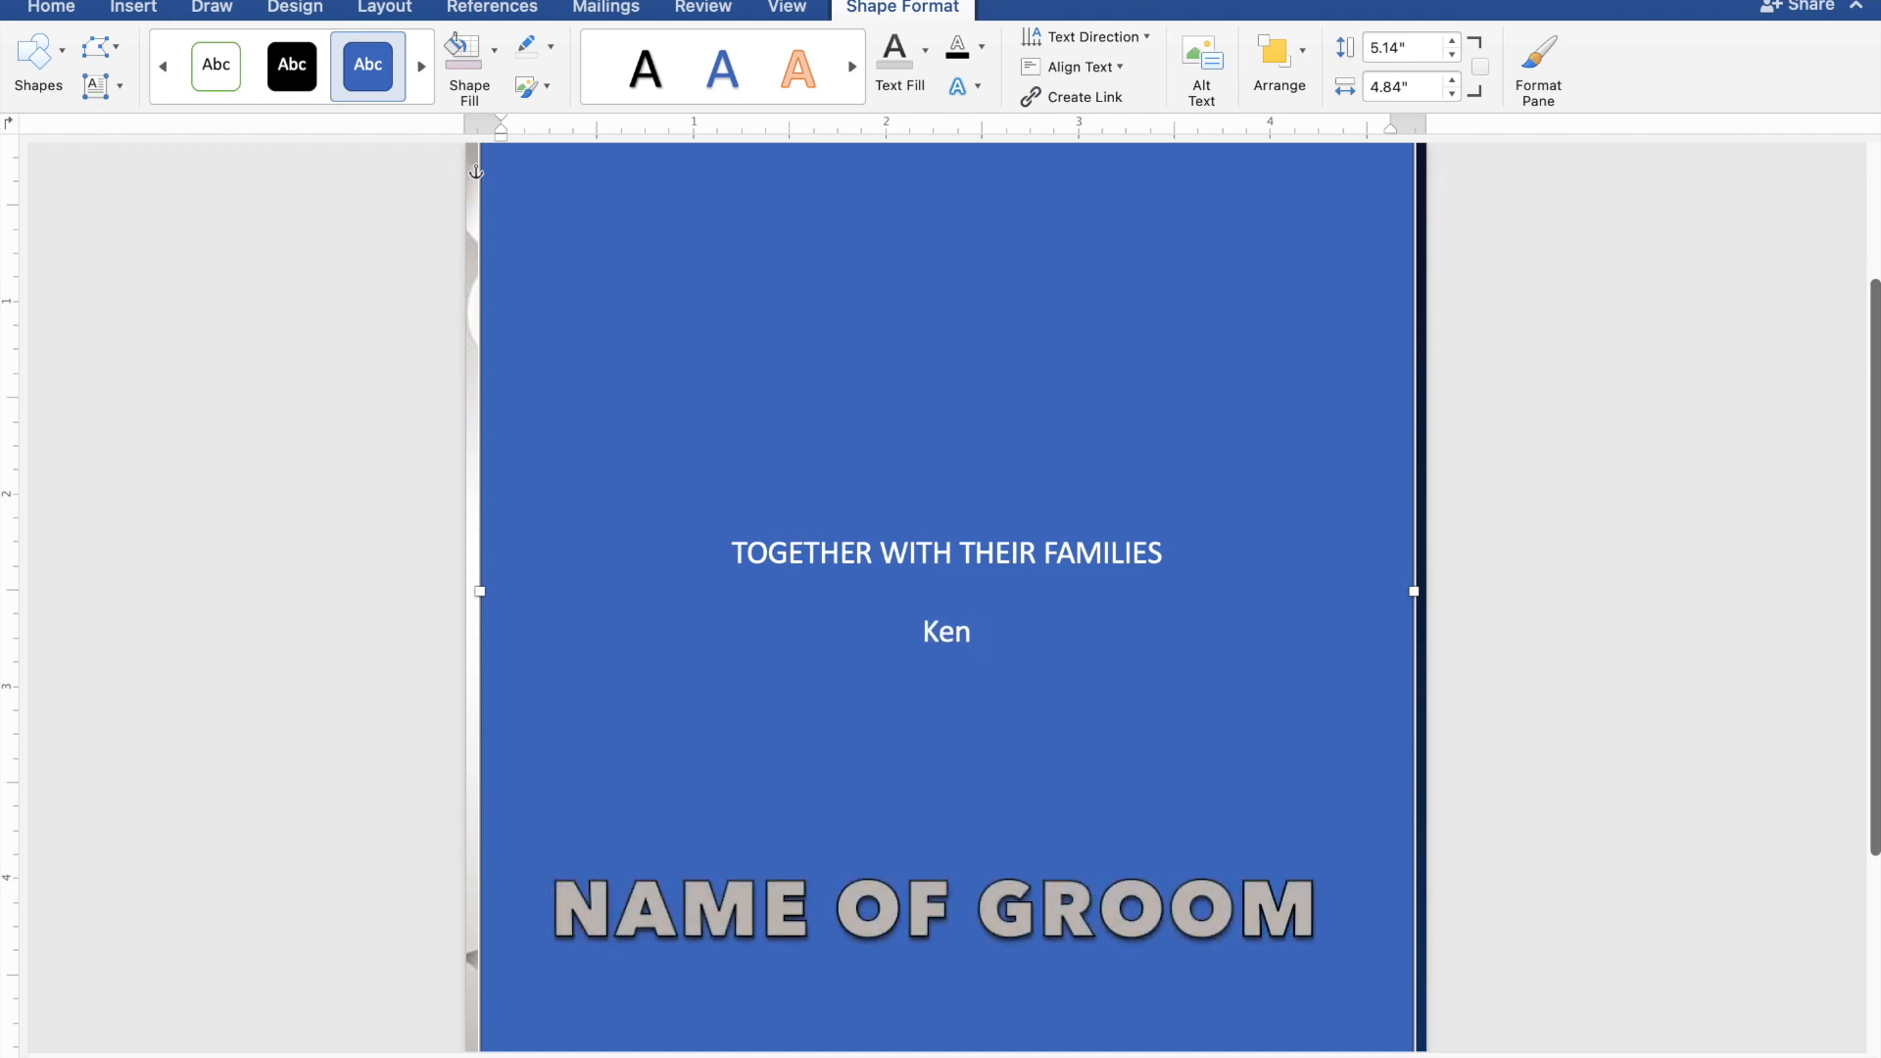
key(Return)
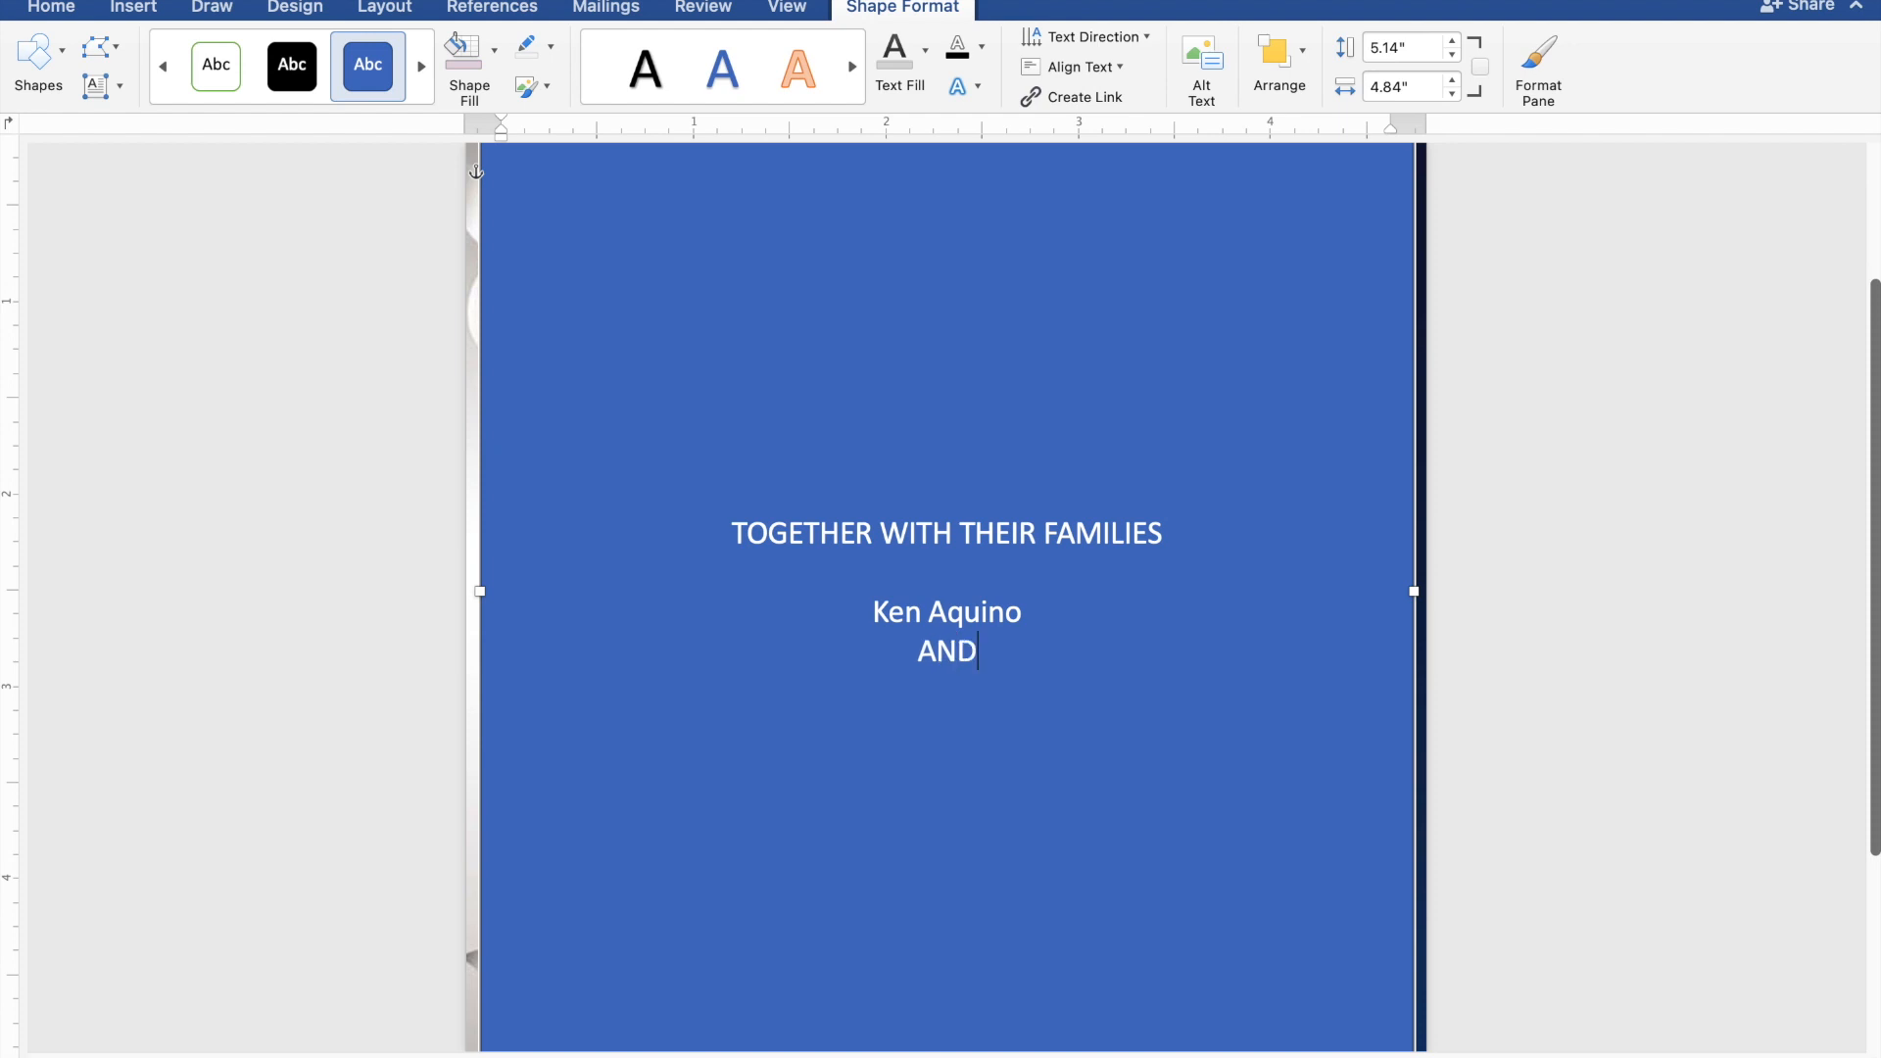
text(AND)
key(Return)
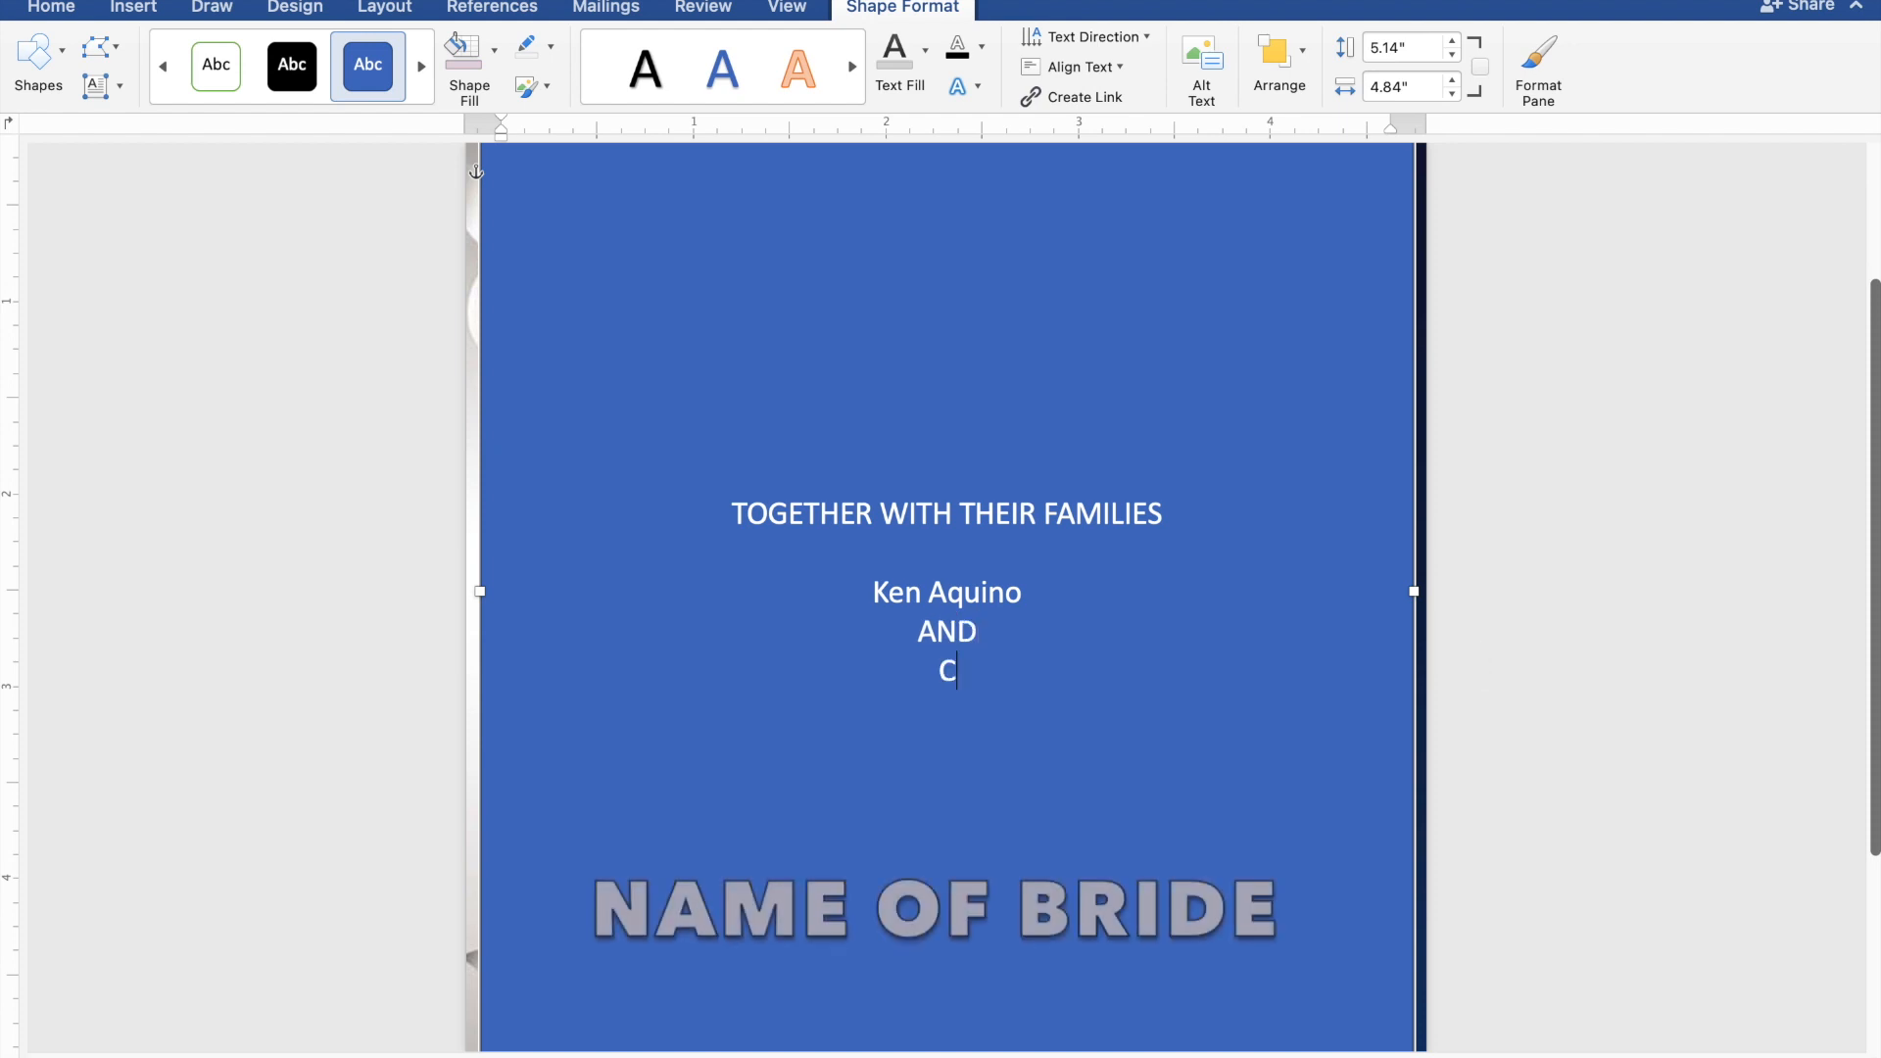
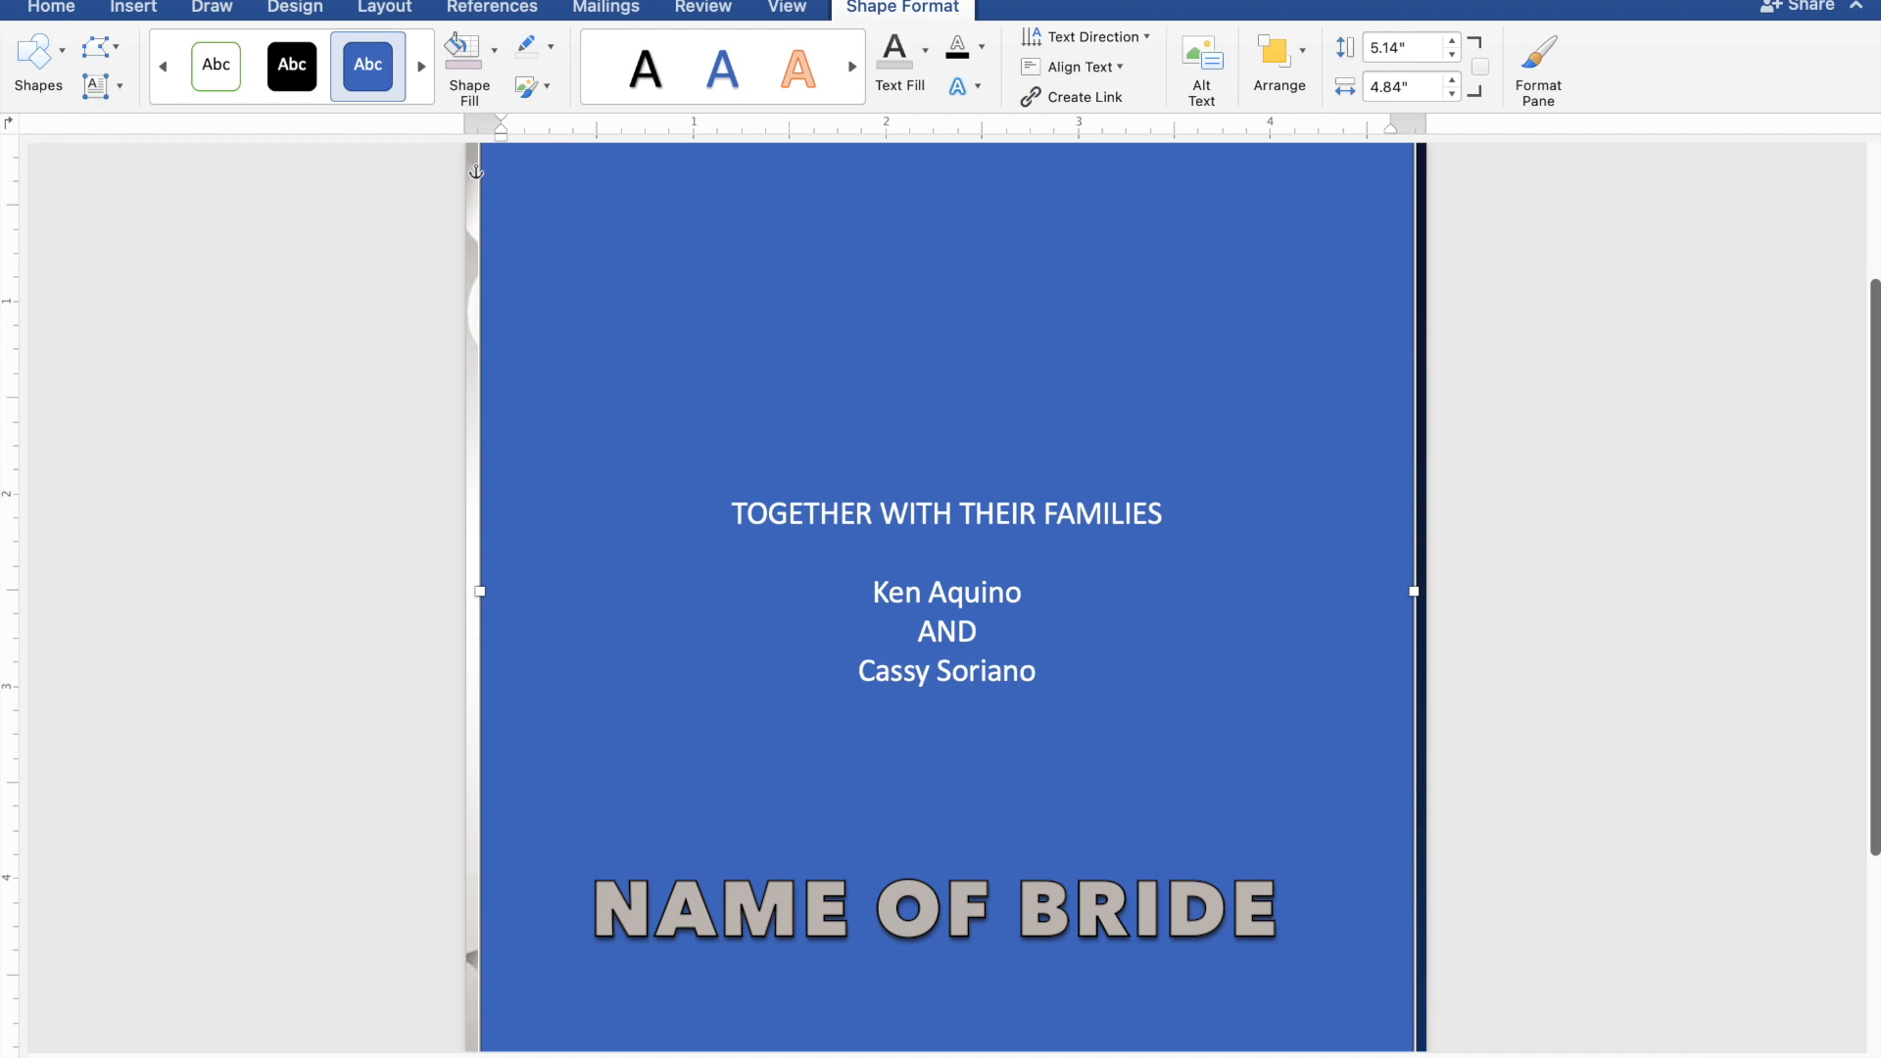
key(Return)
key(Return)
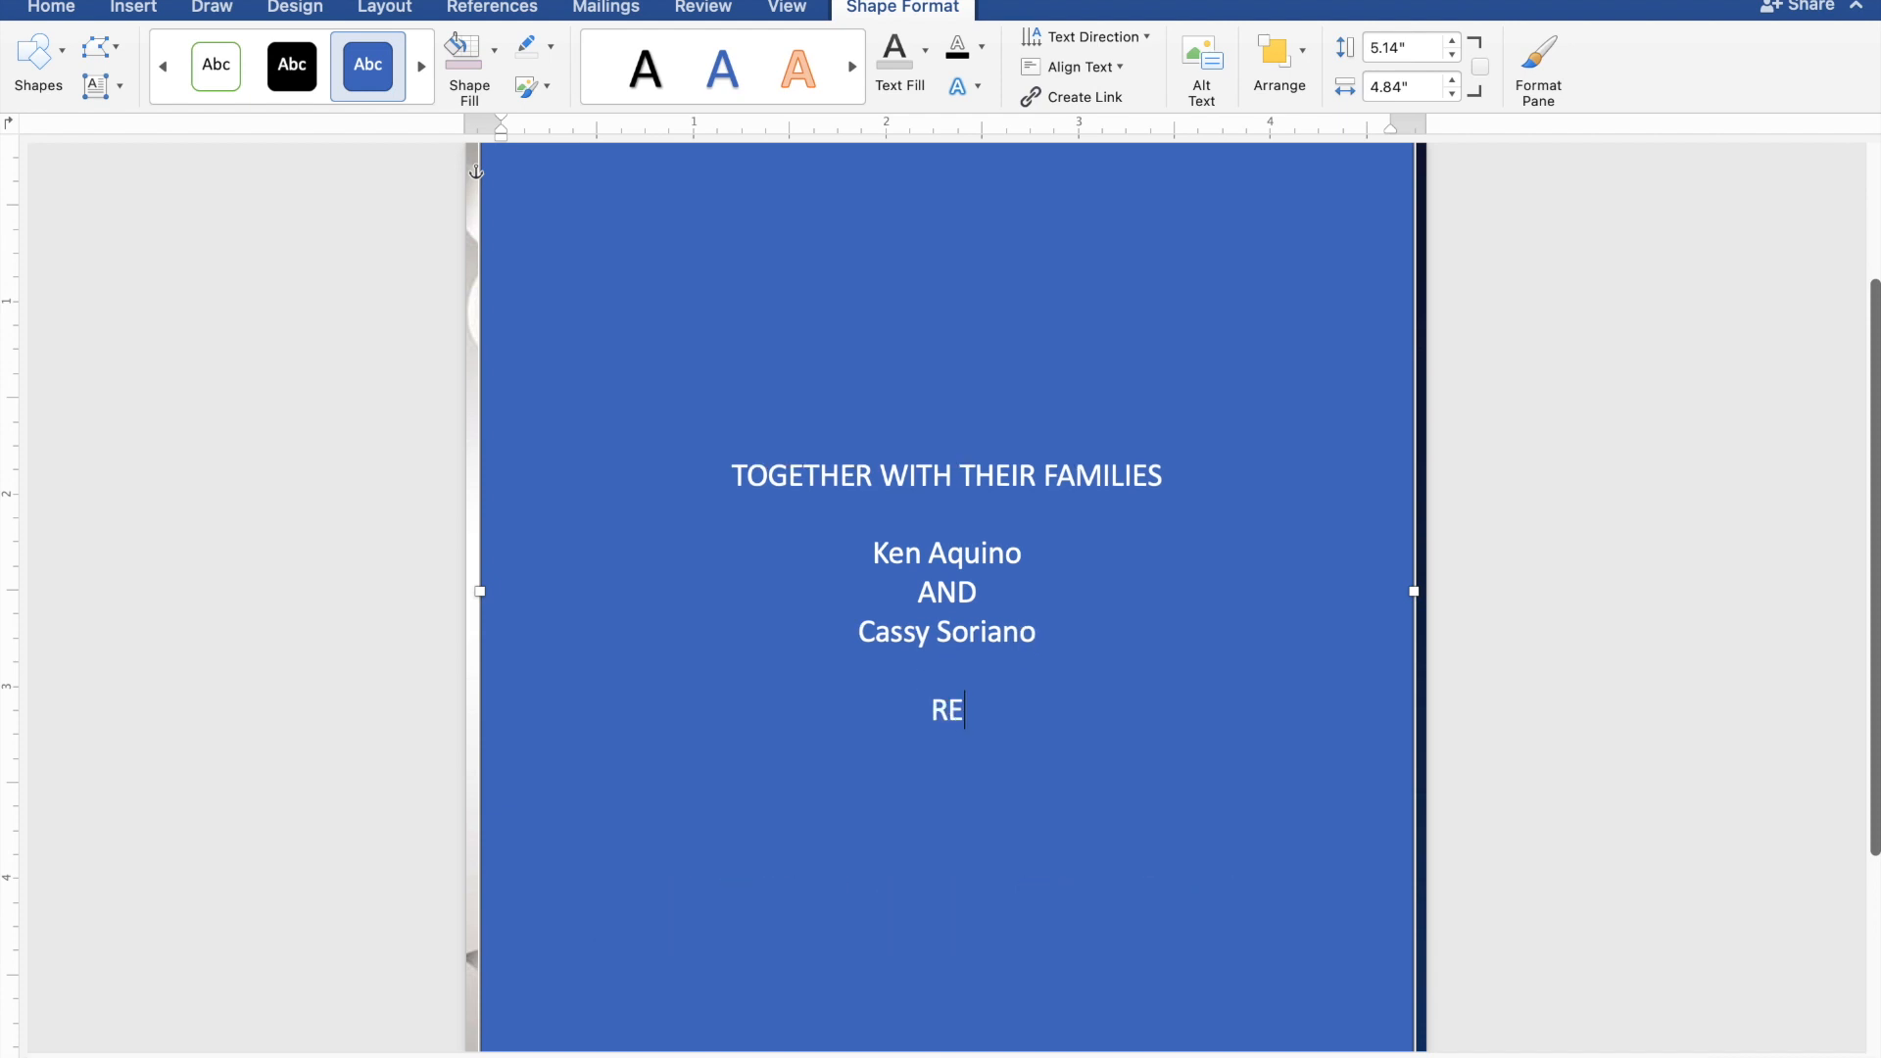
Add the lines 'REQUEST THE PLEASURE OF YOUR PRESENCE' and 'AS THEY JOYFULLY UNITE IN MARRIAGE'.
text(REQUEST)
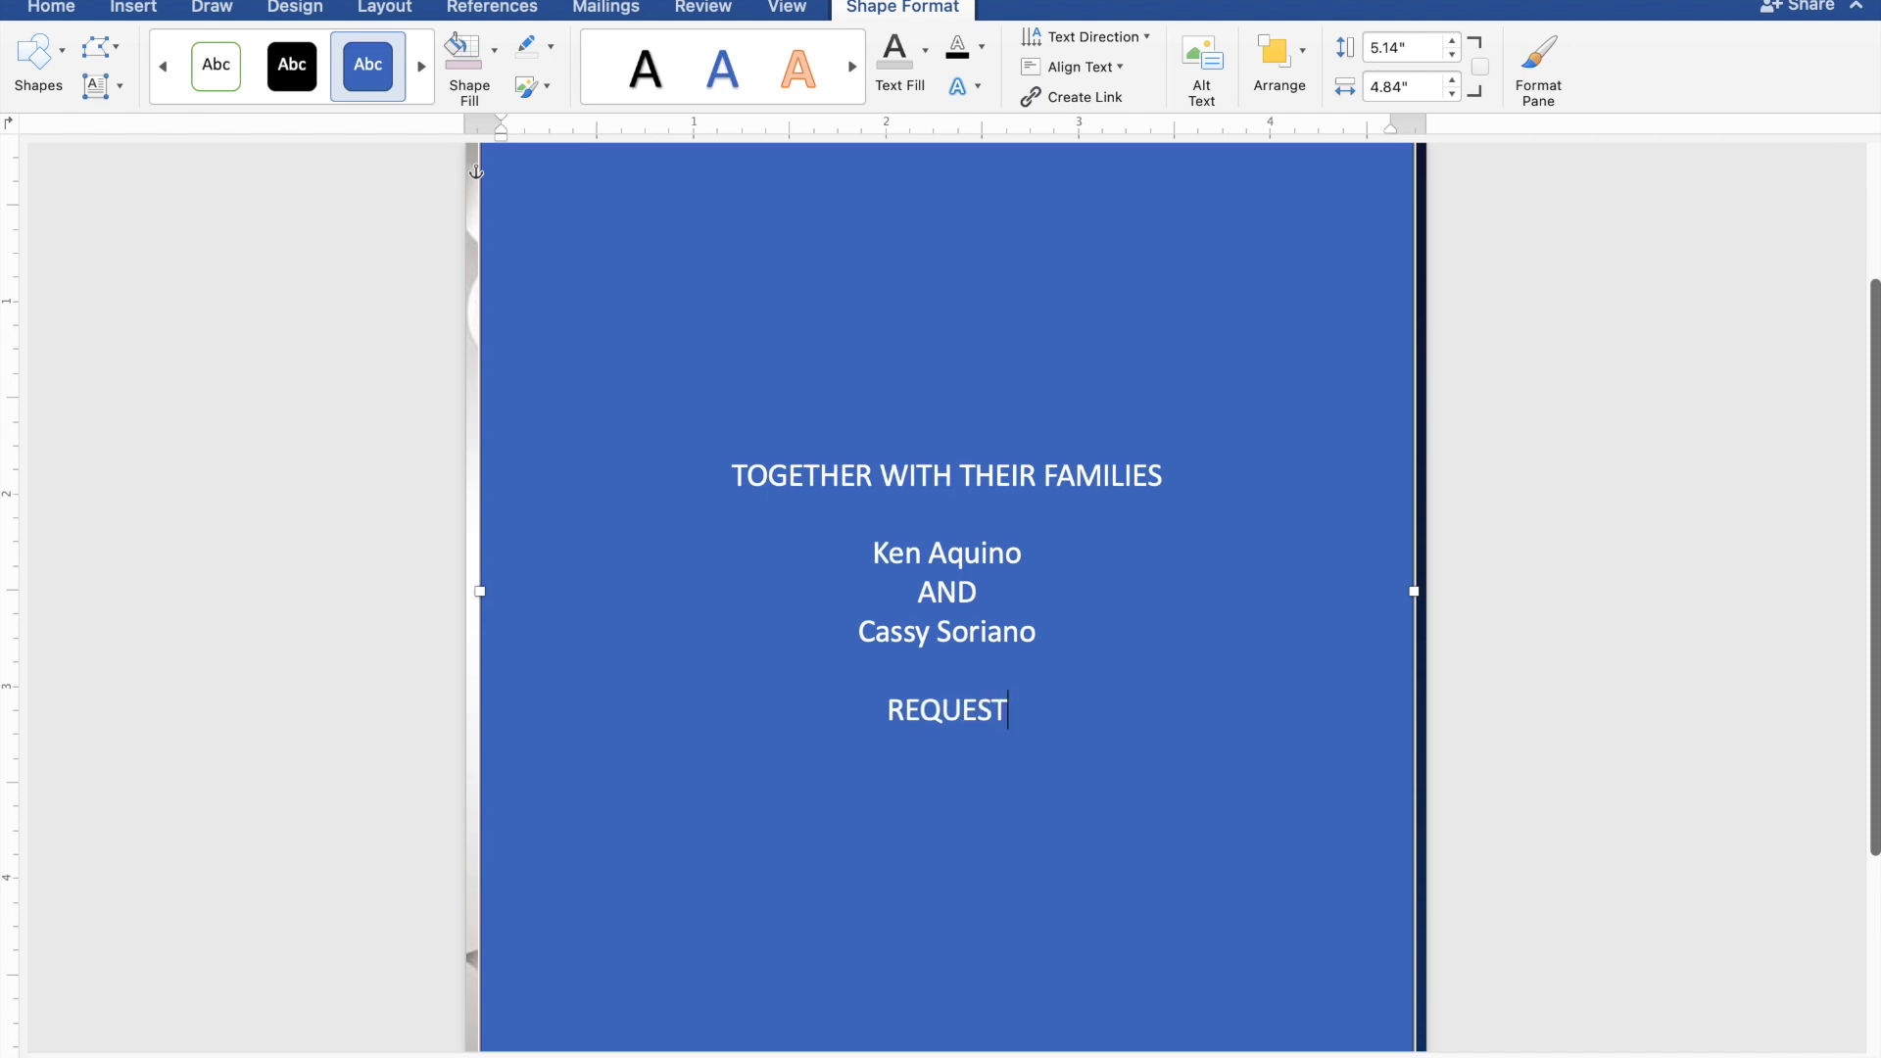
text( TH)
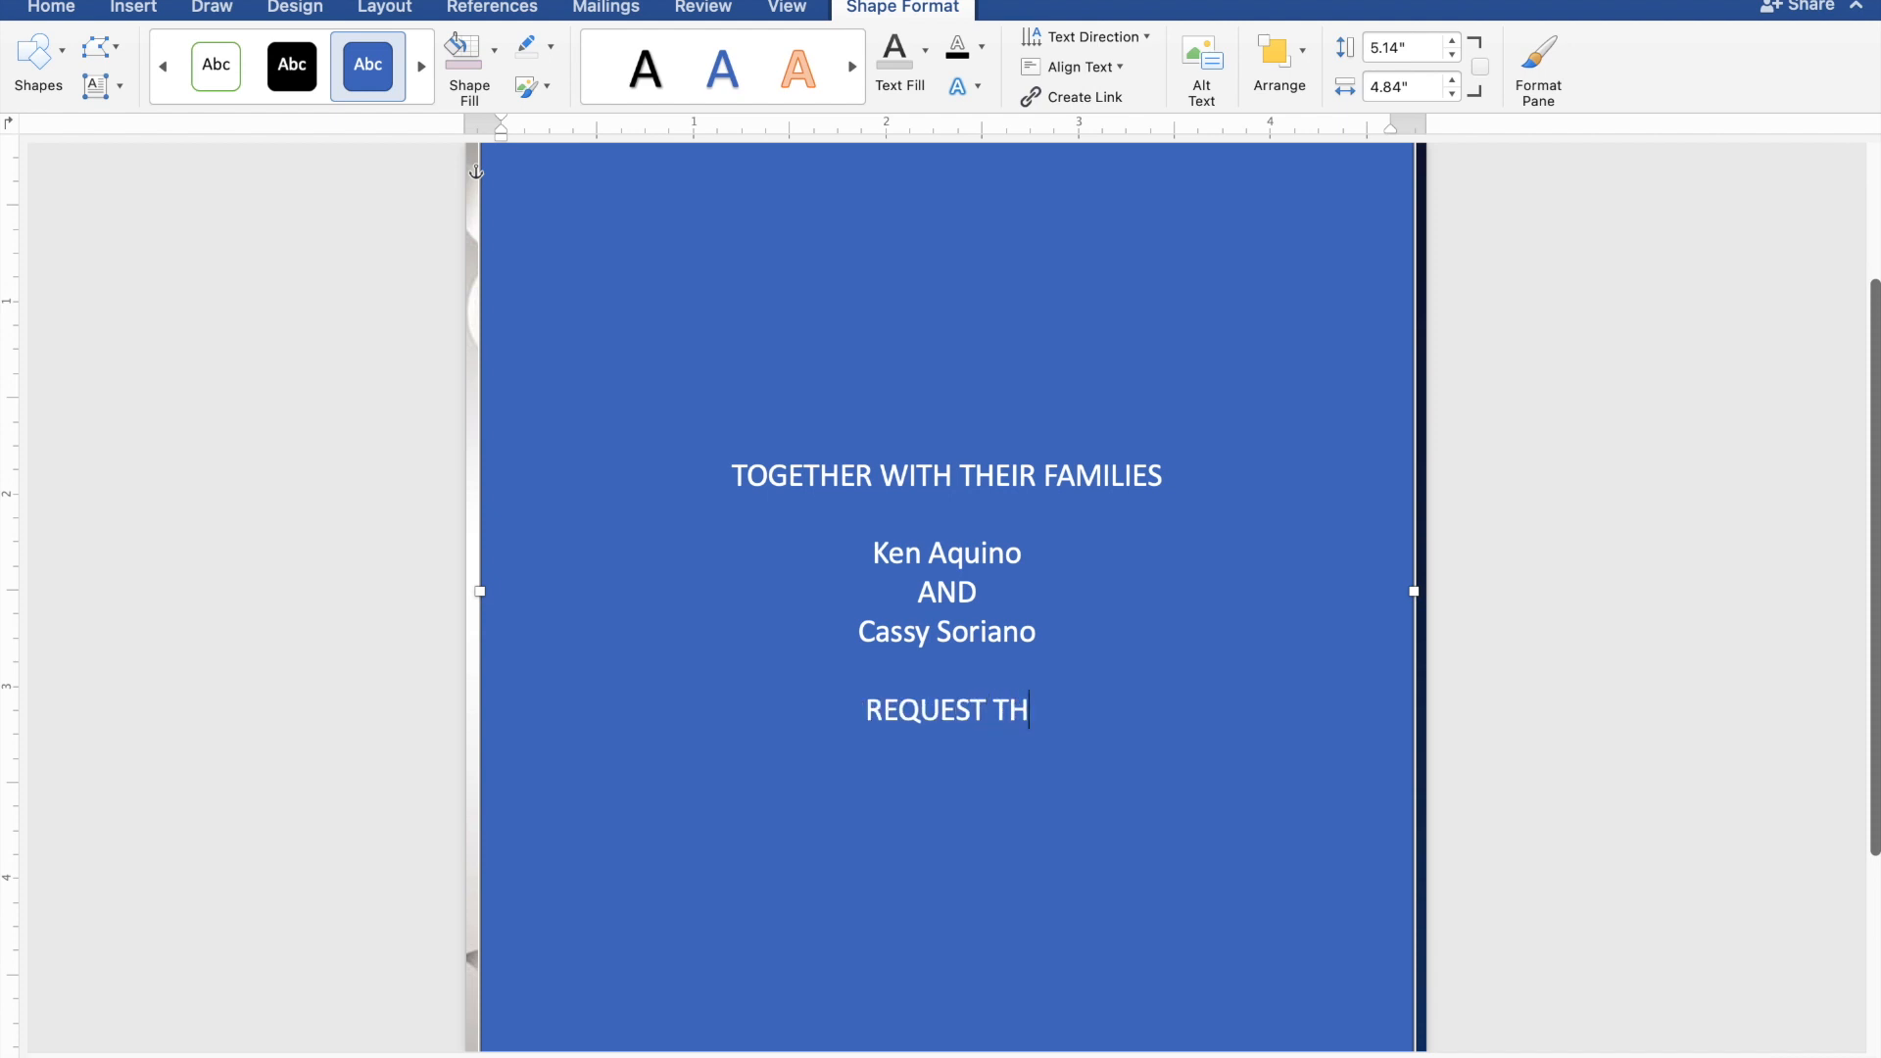
text(E PL)
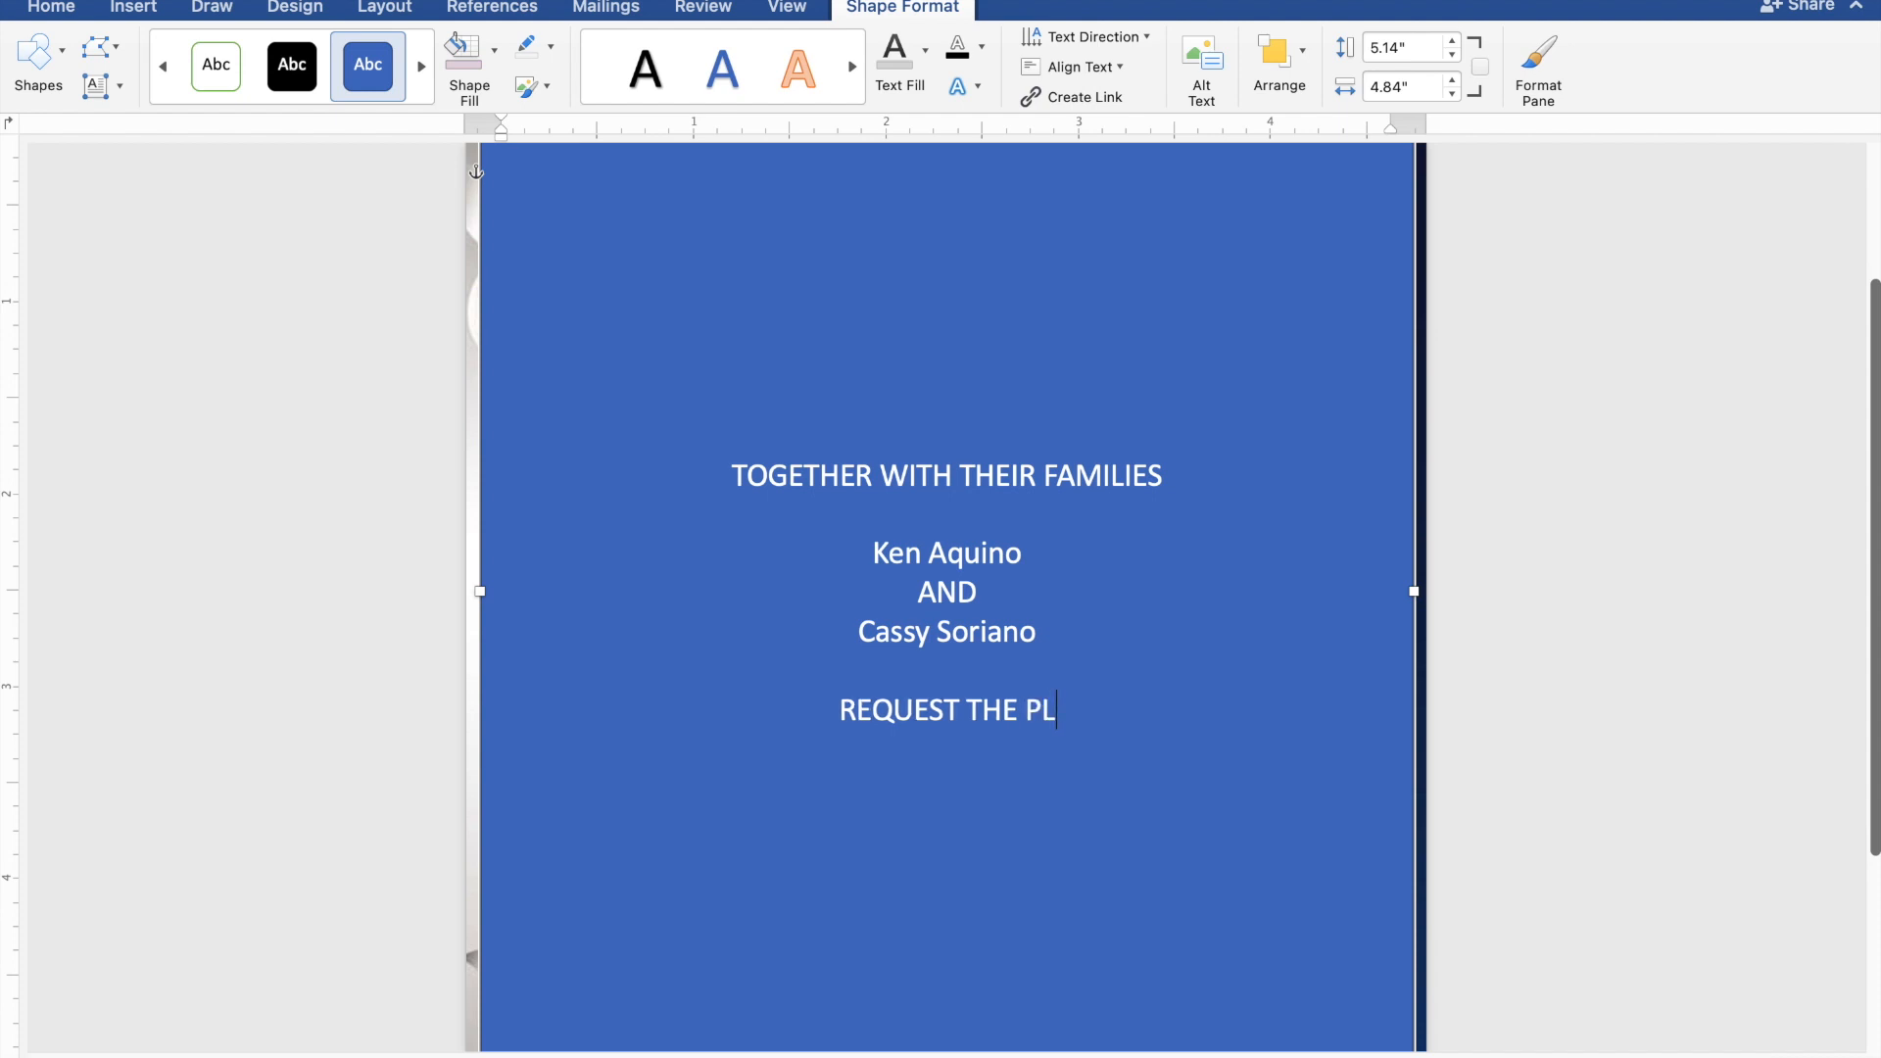
text(EAS)
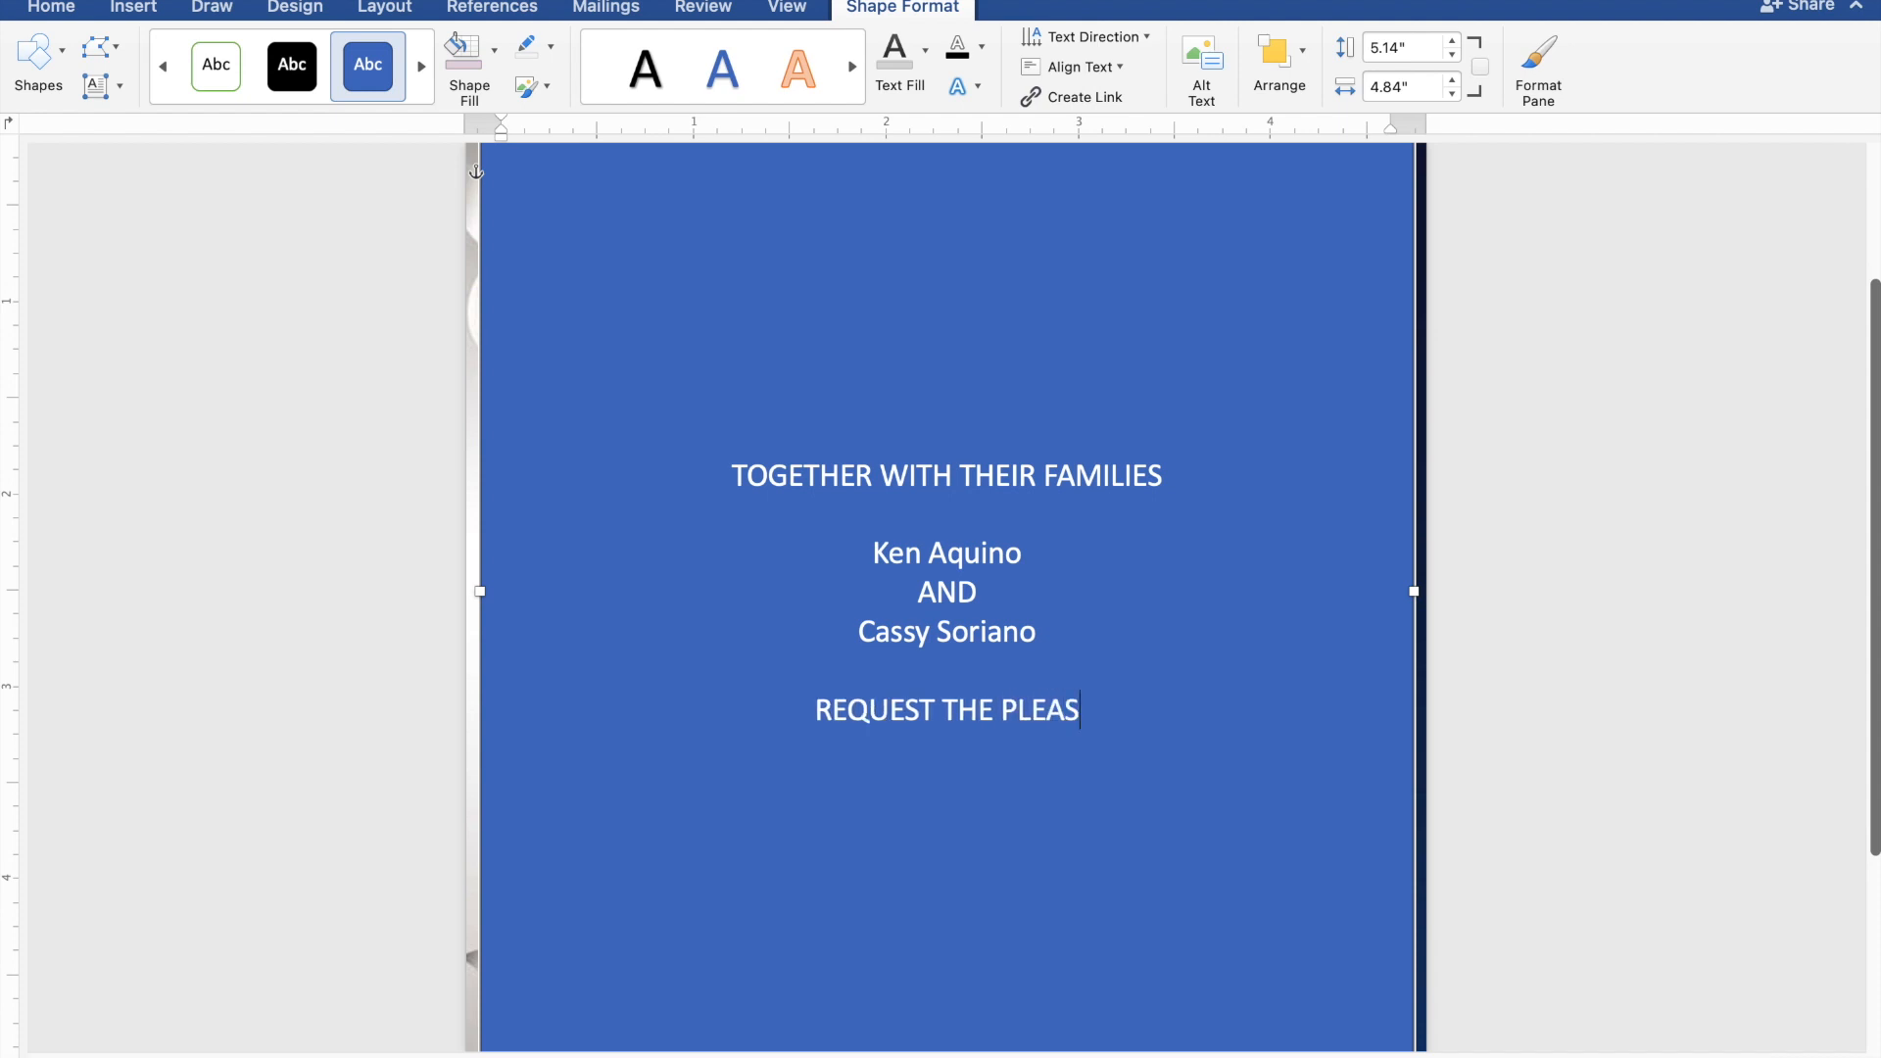
text(URE )
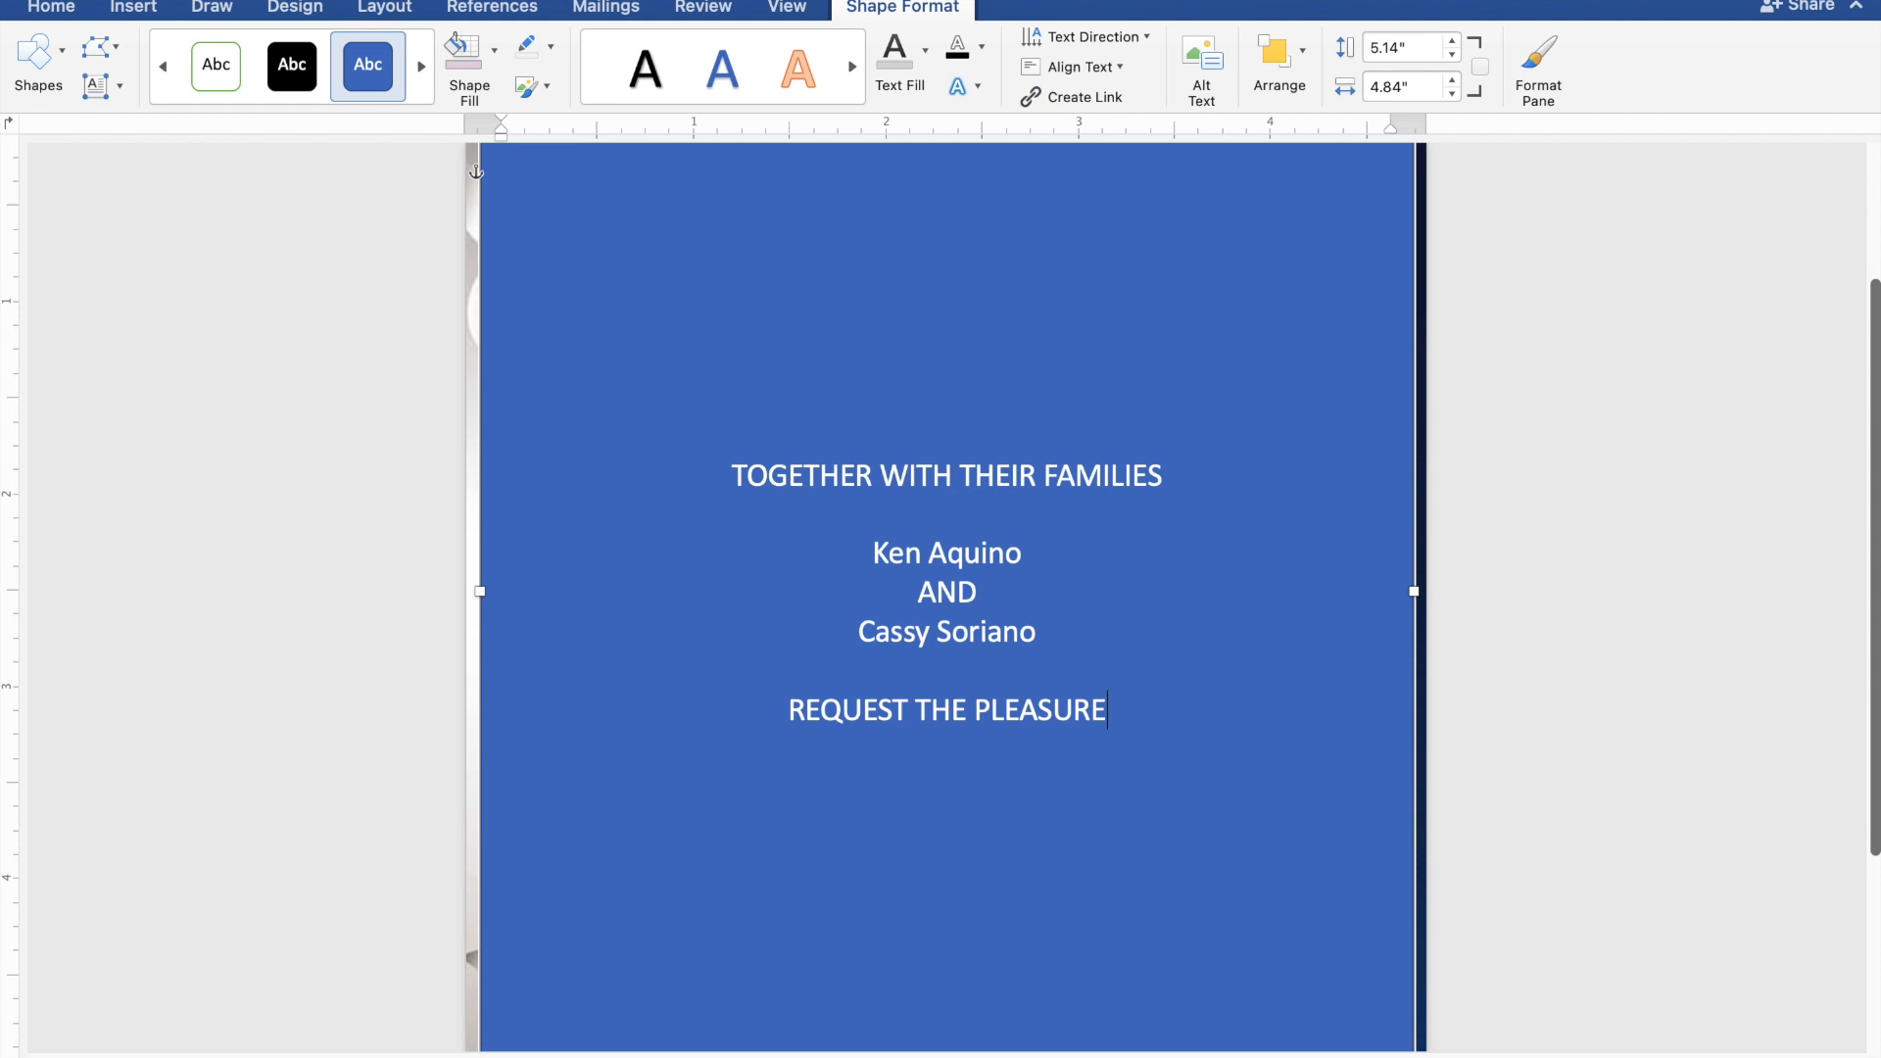
text(OF )
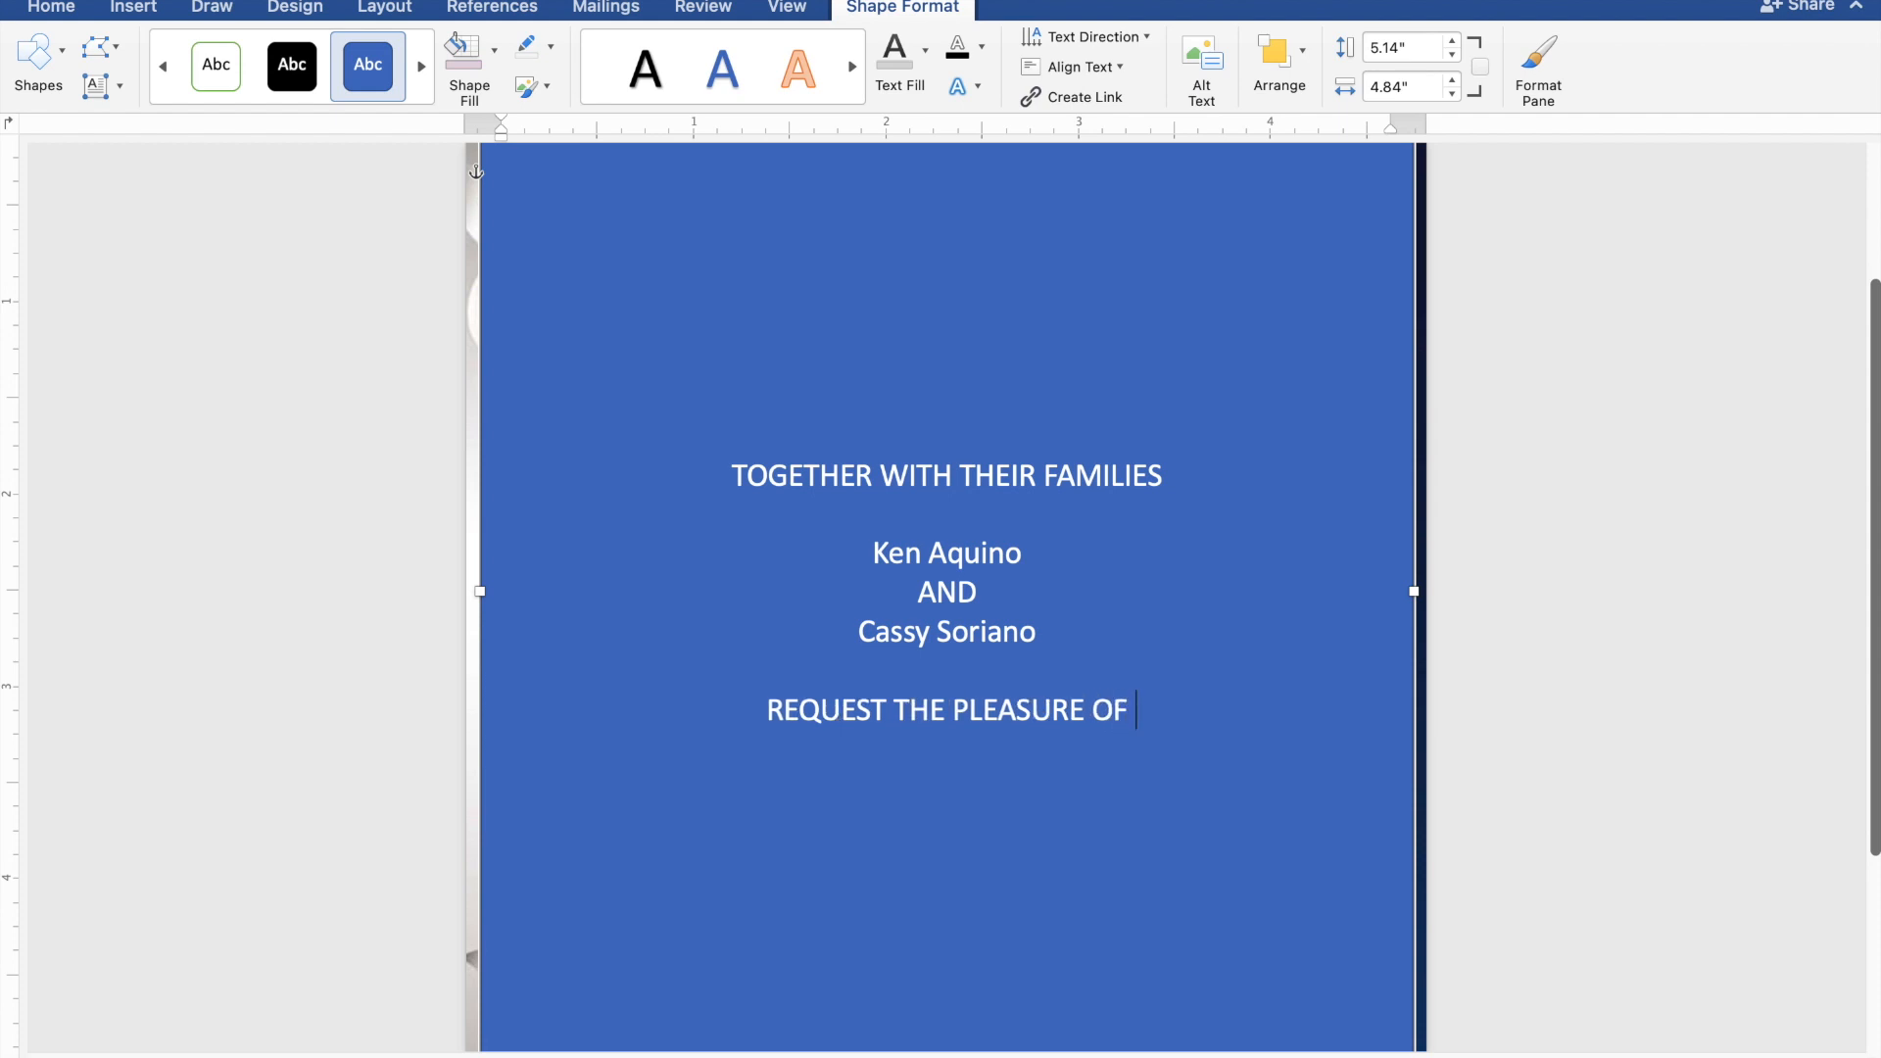
text(YOU)
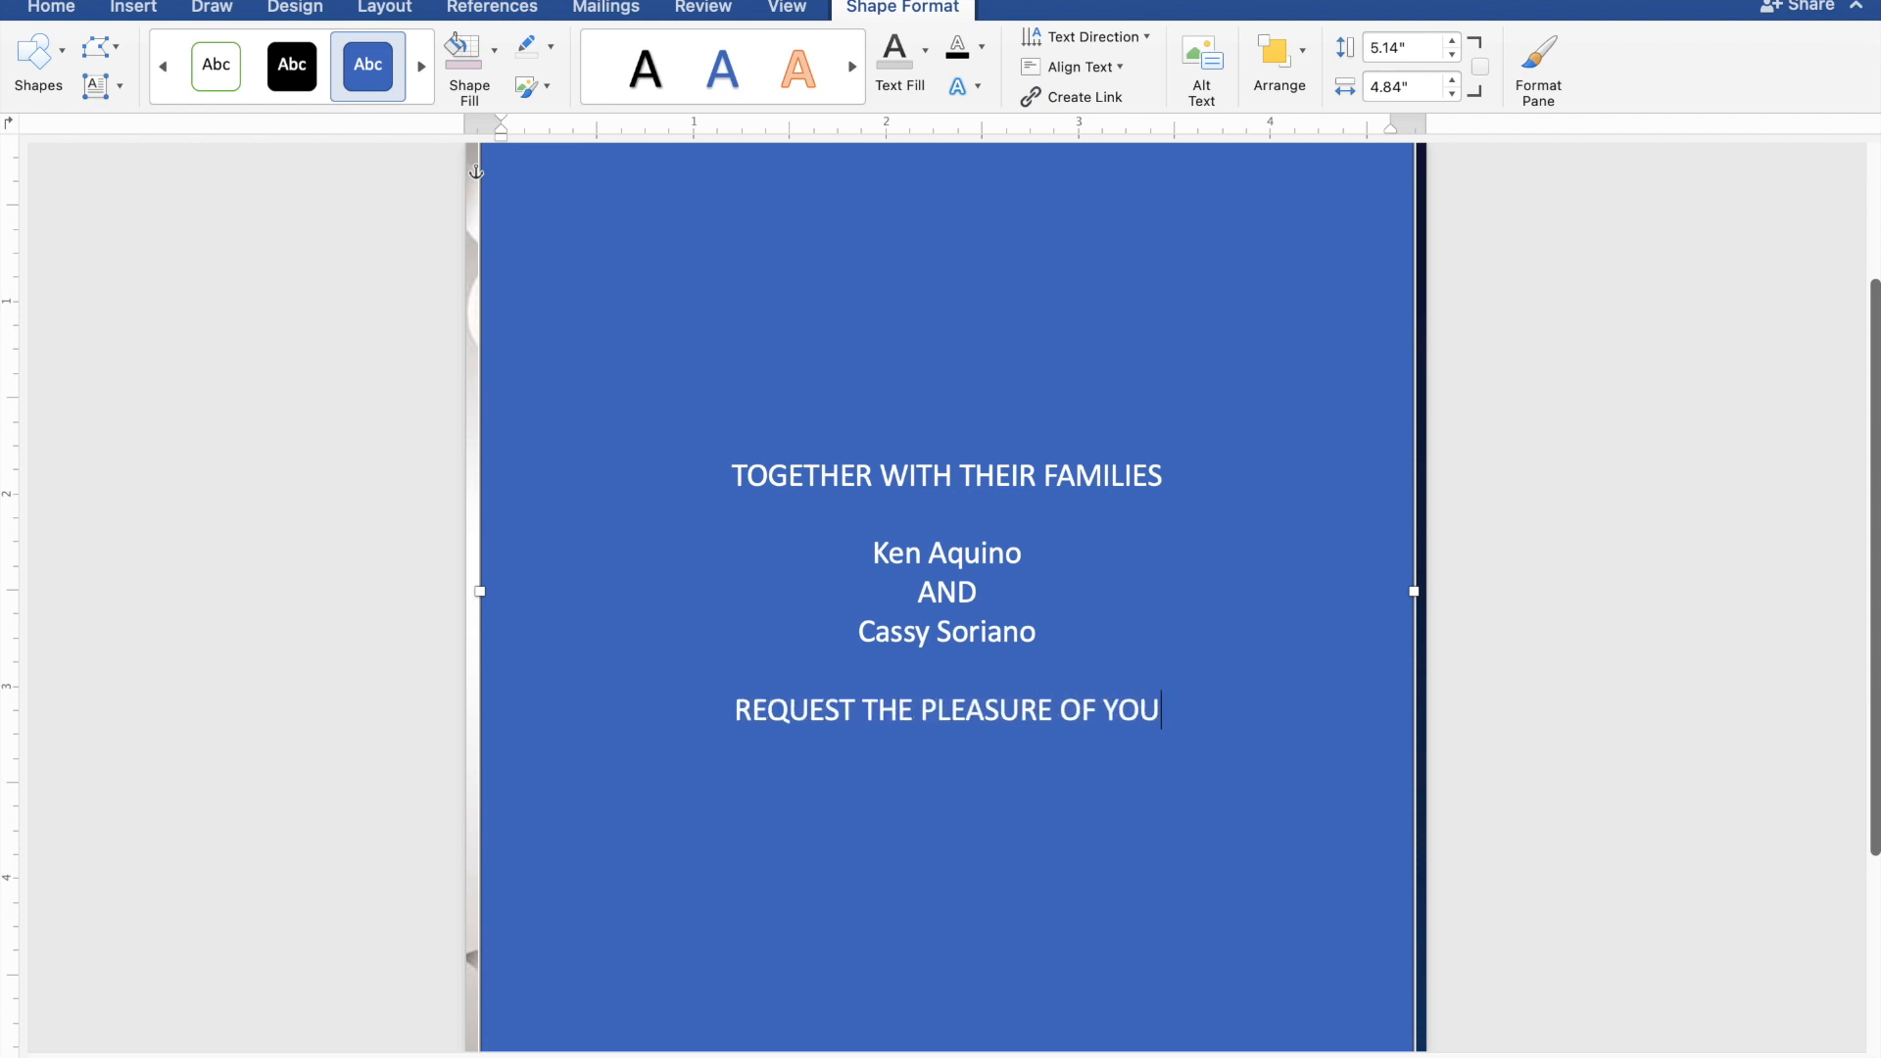
text(R PRE)
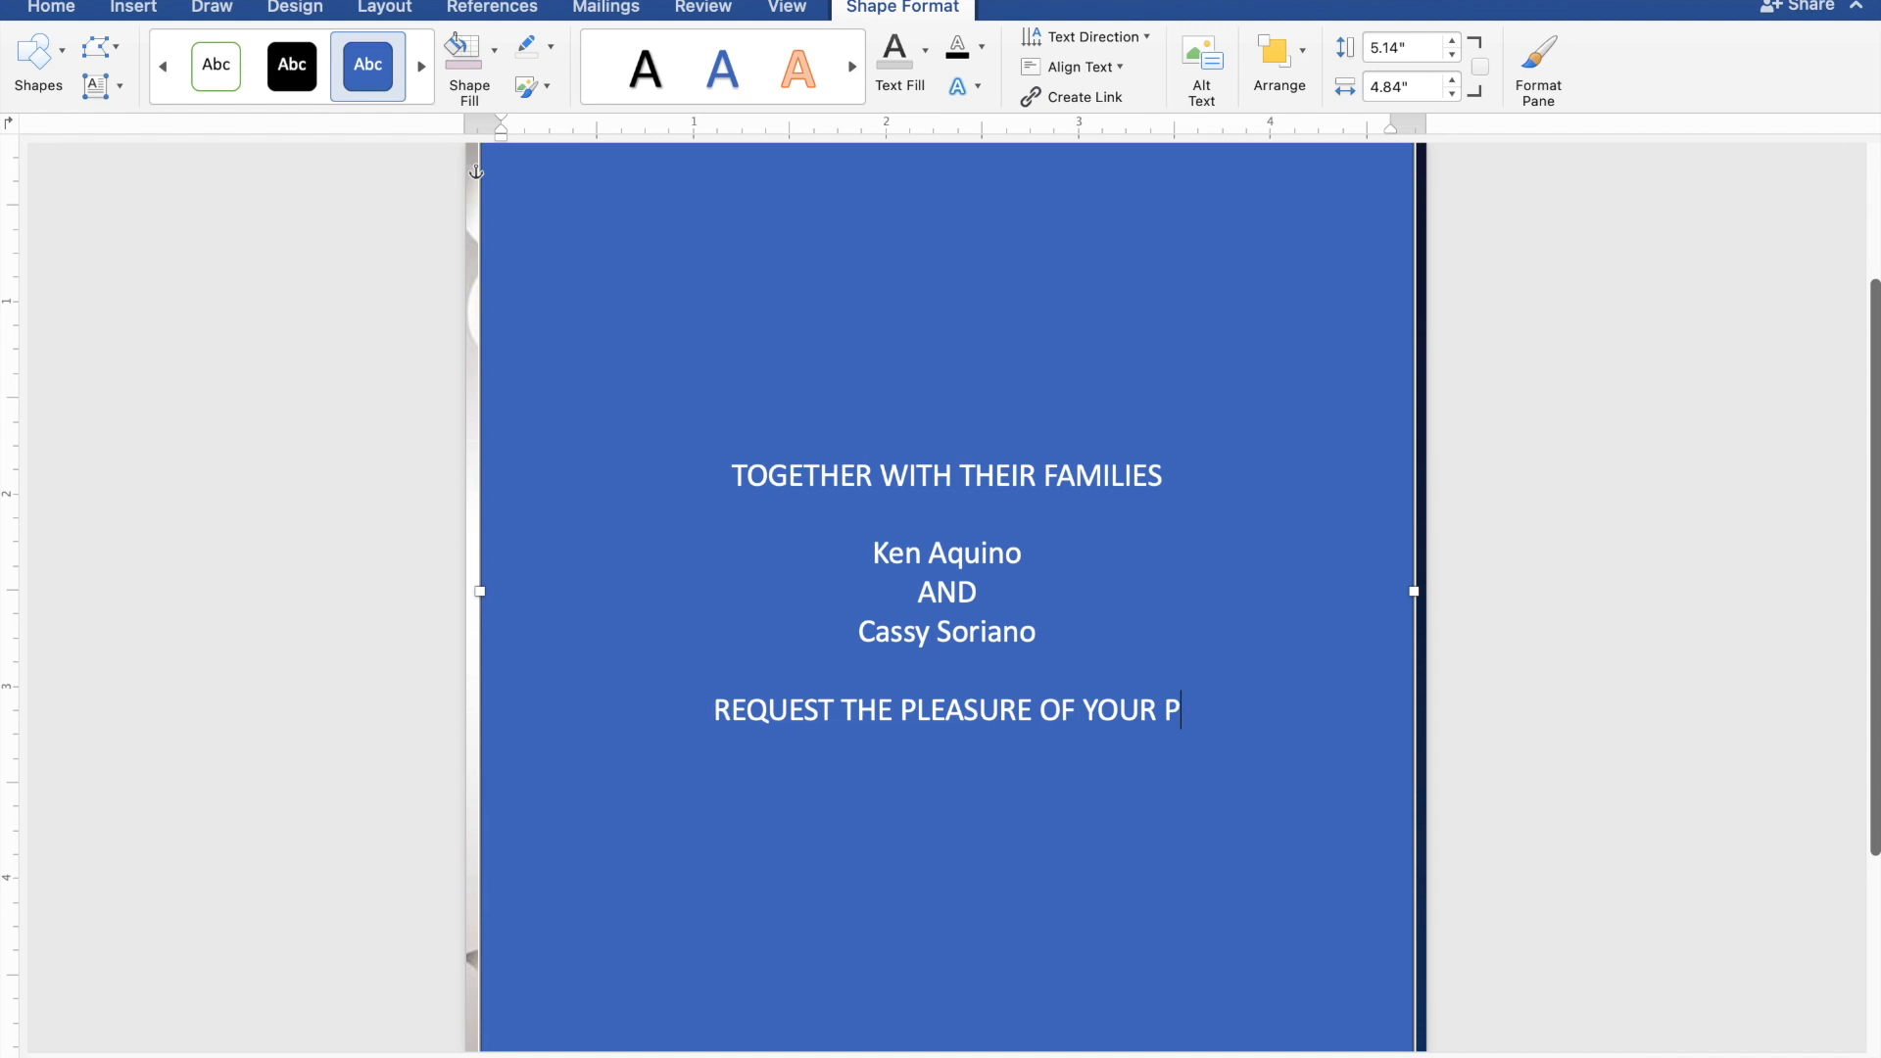
text(ENCE)
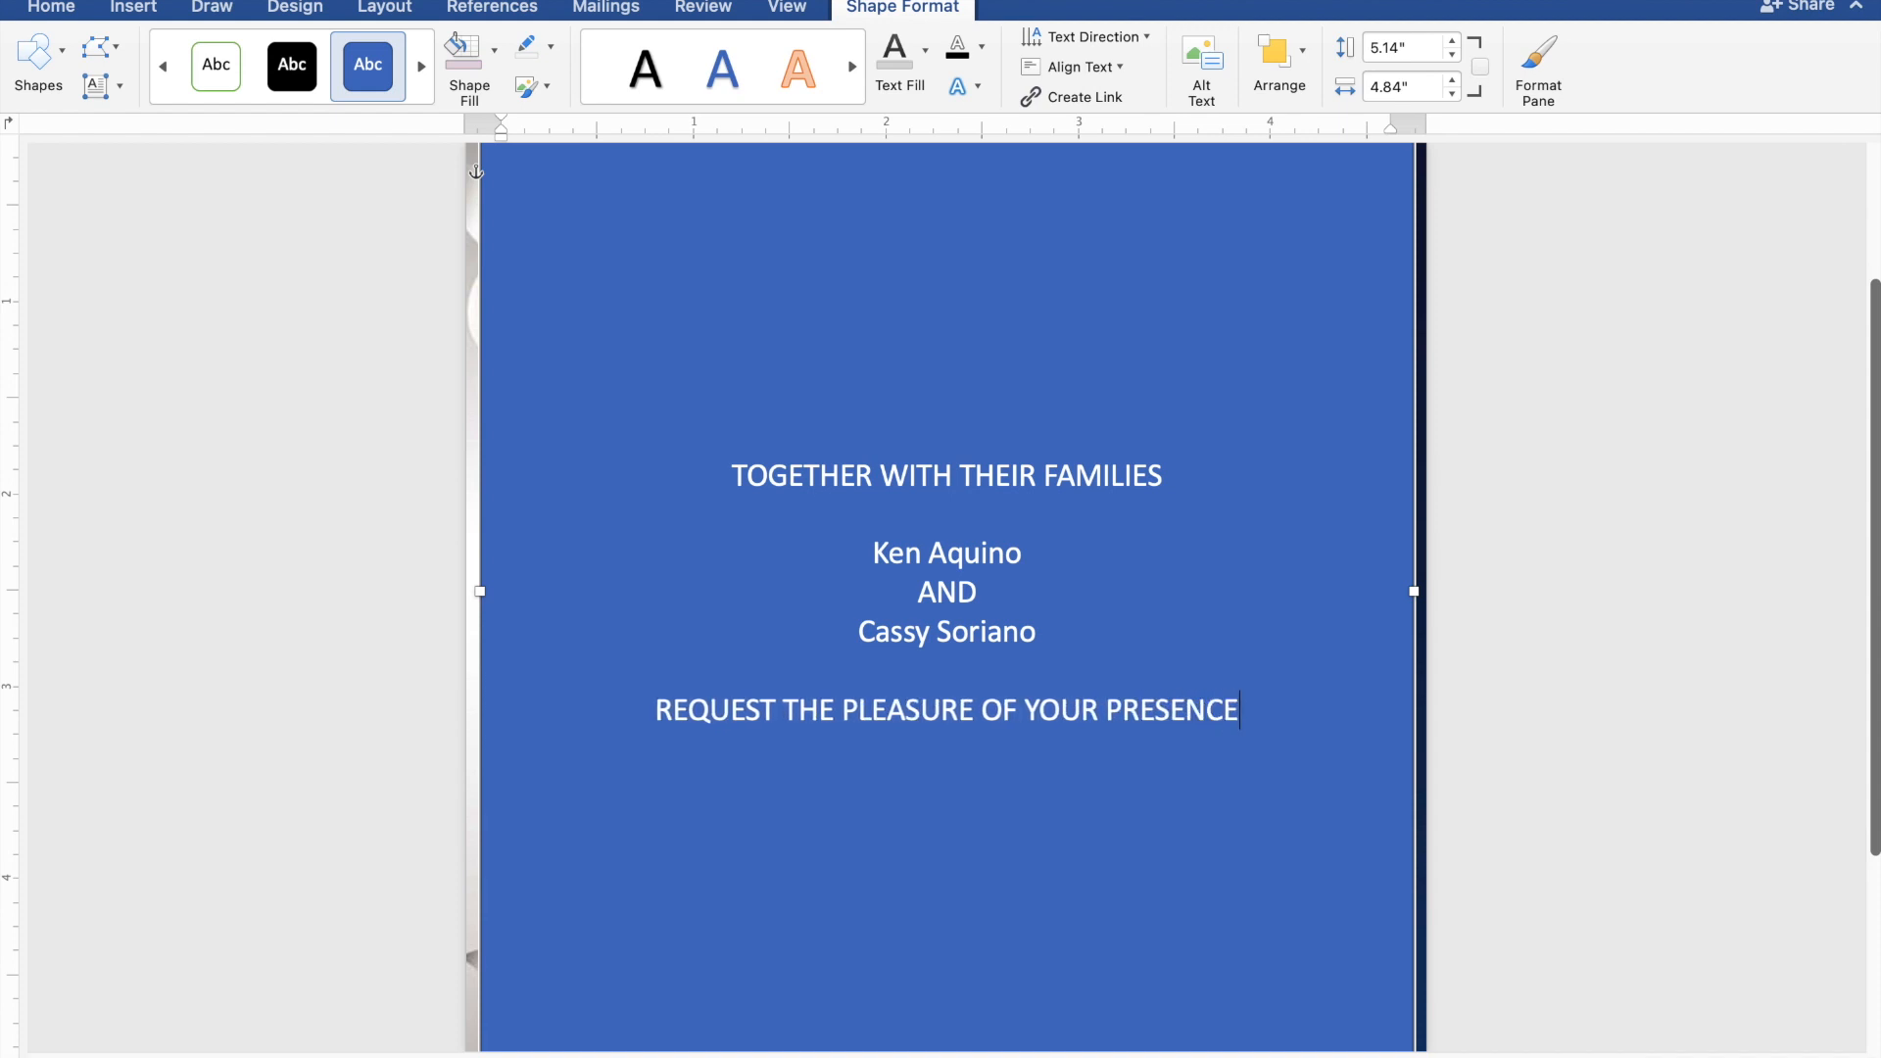
key(Return)
text(AS)
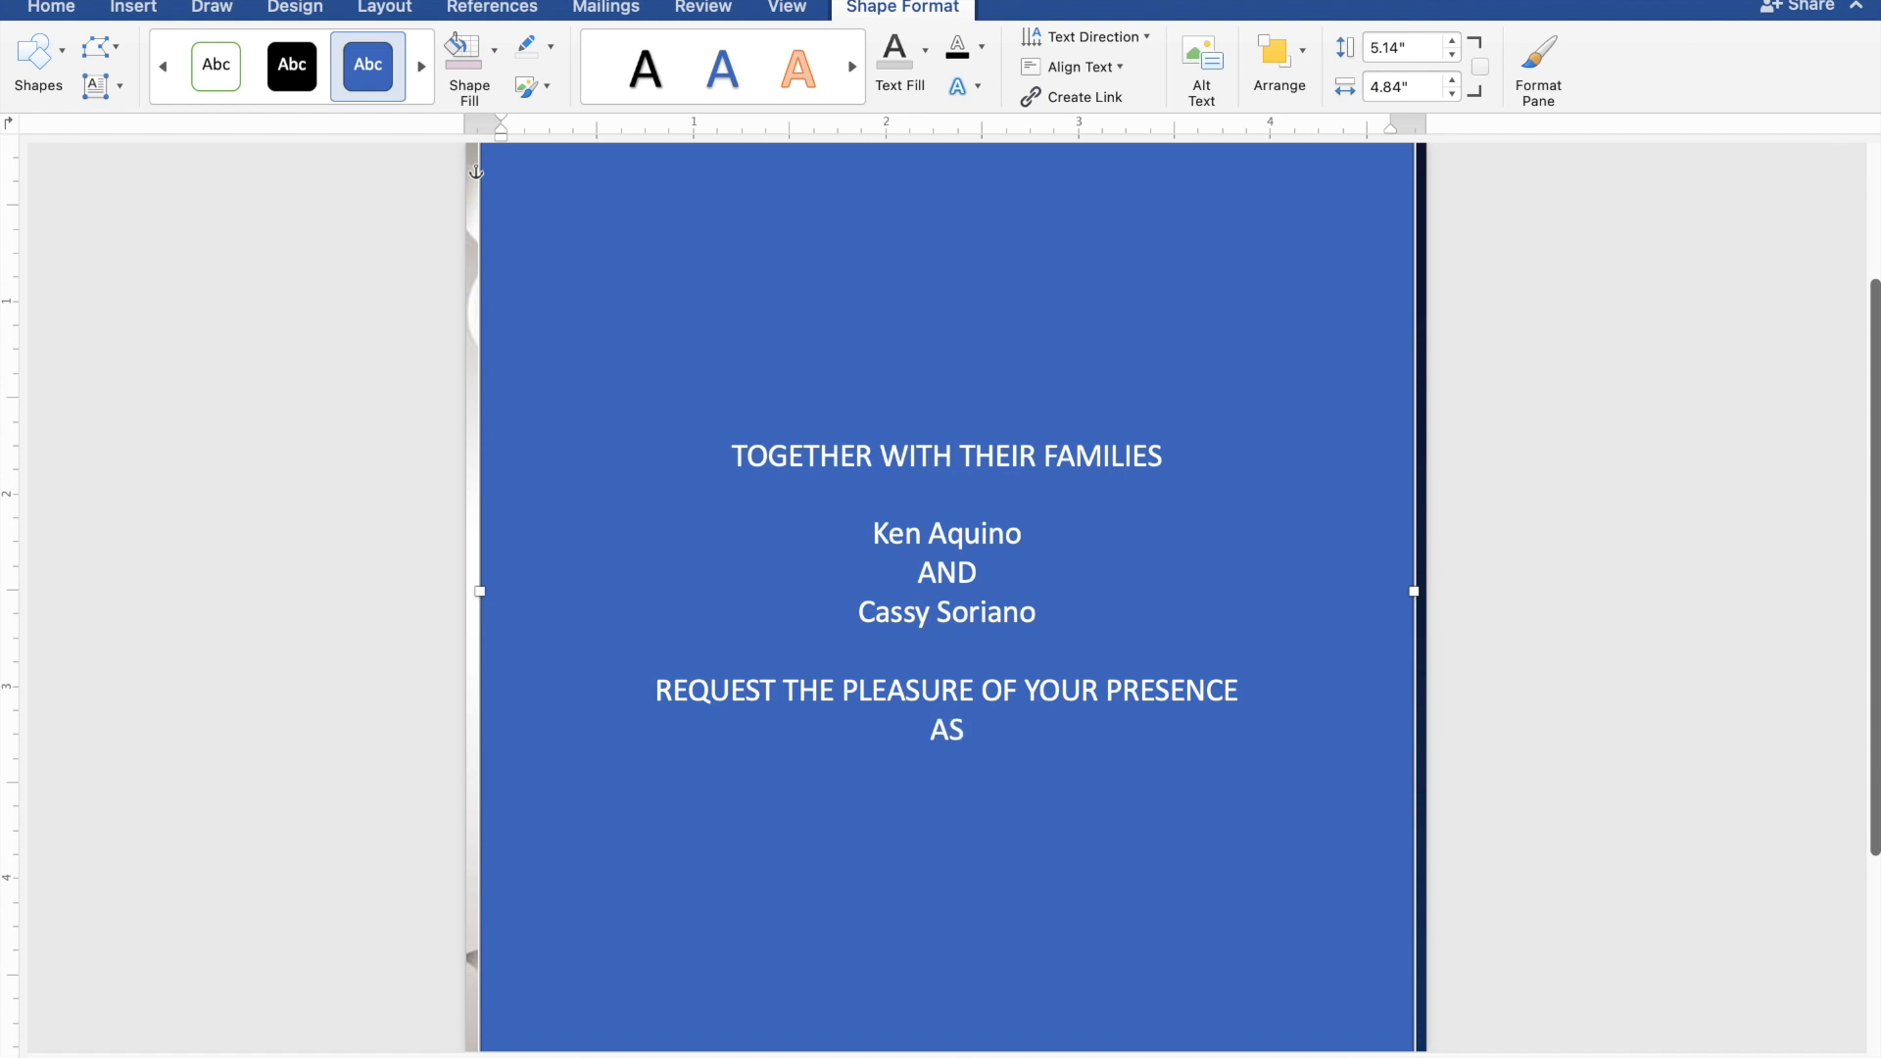
text( THEY JOYFULLY UN)
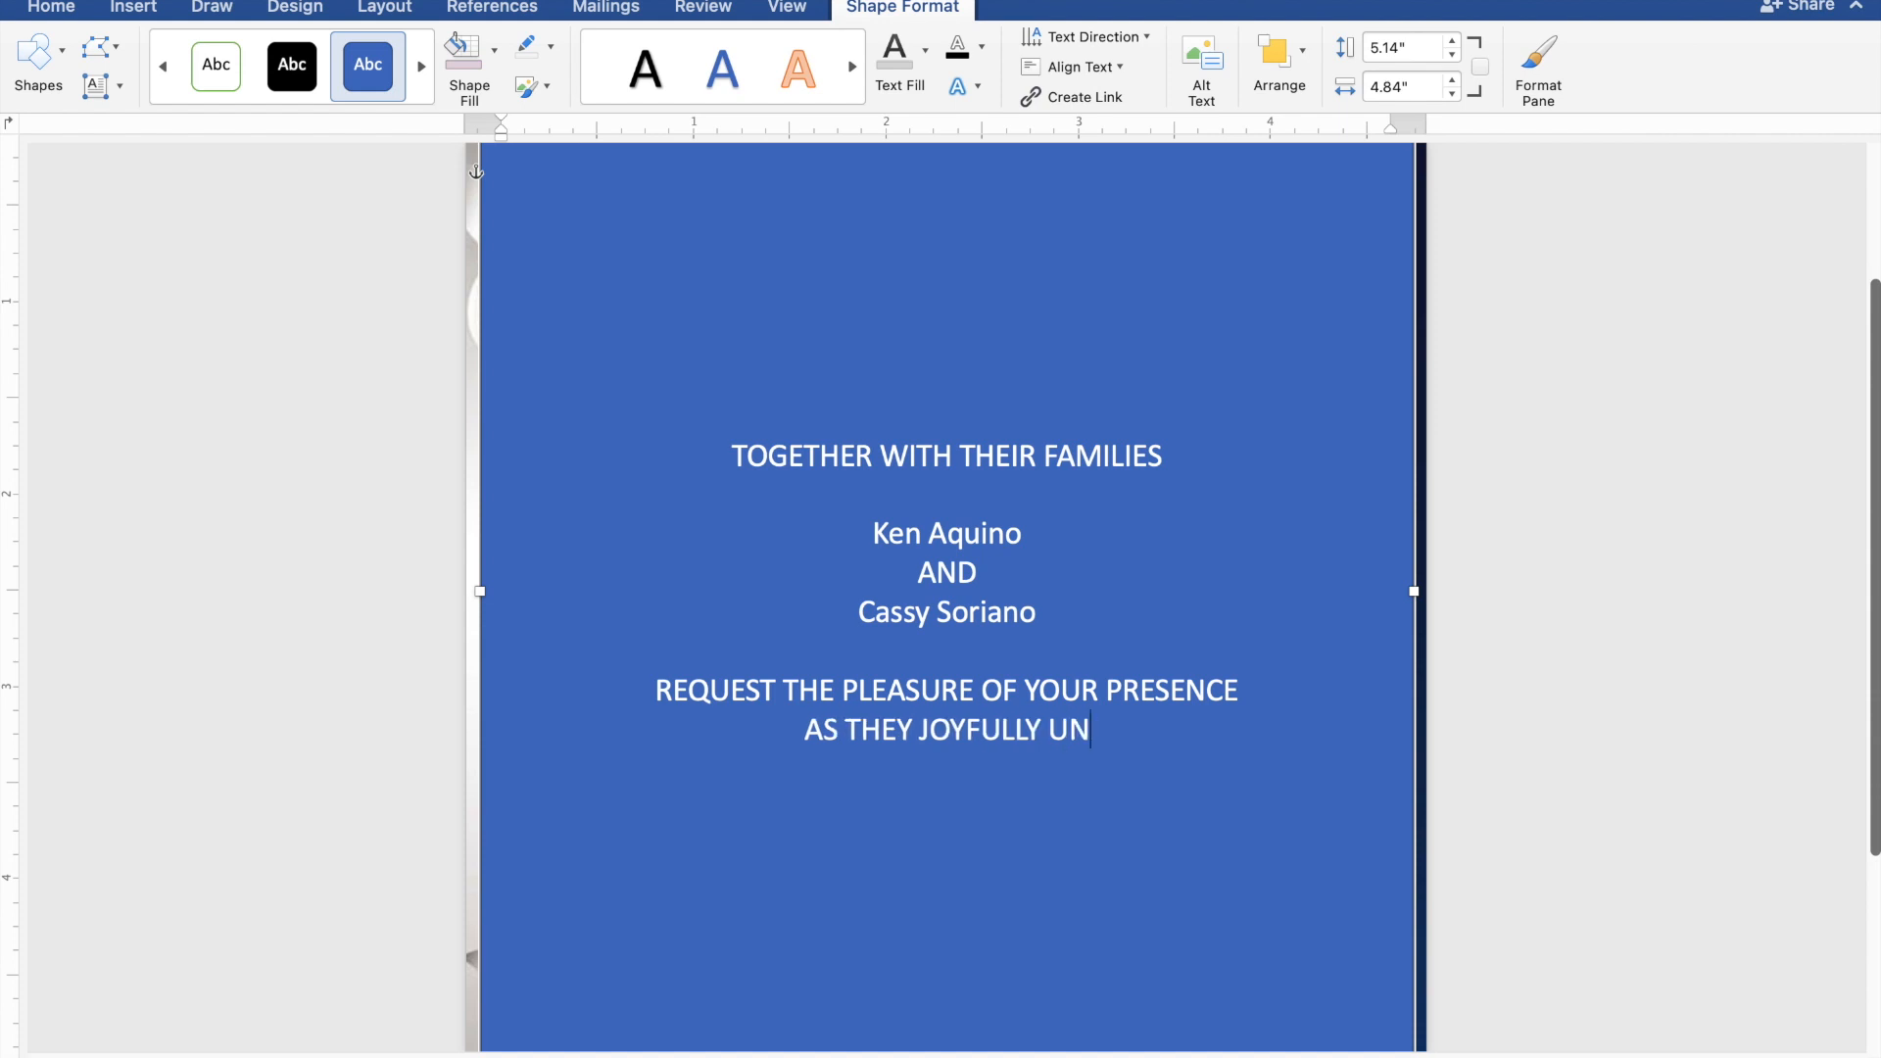
text(ITE)
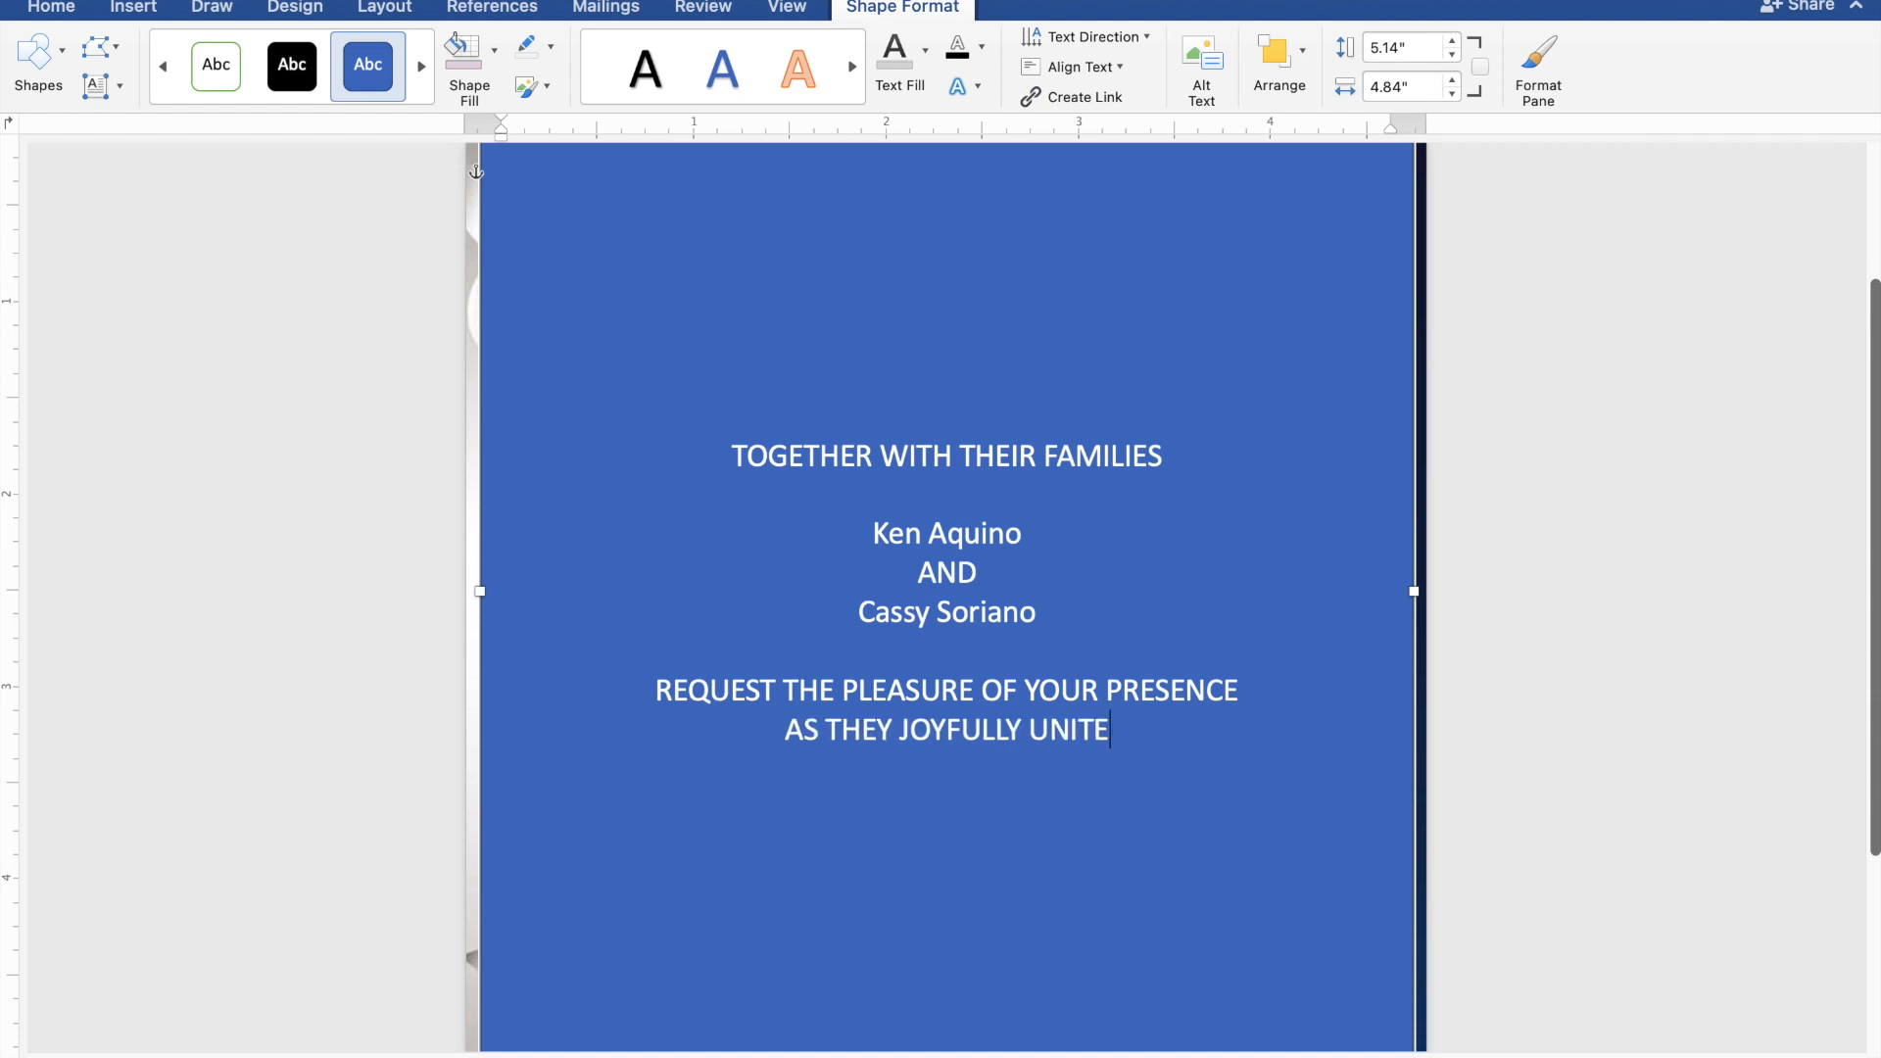
text( IN MAR)
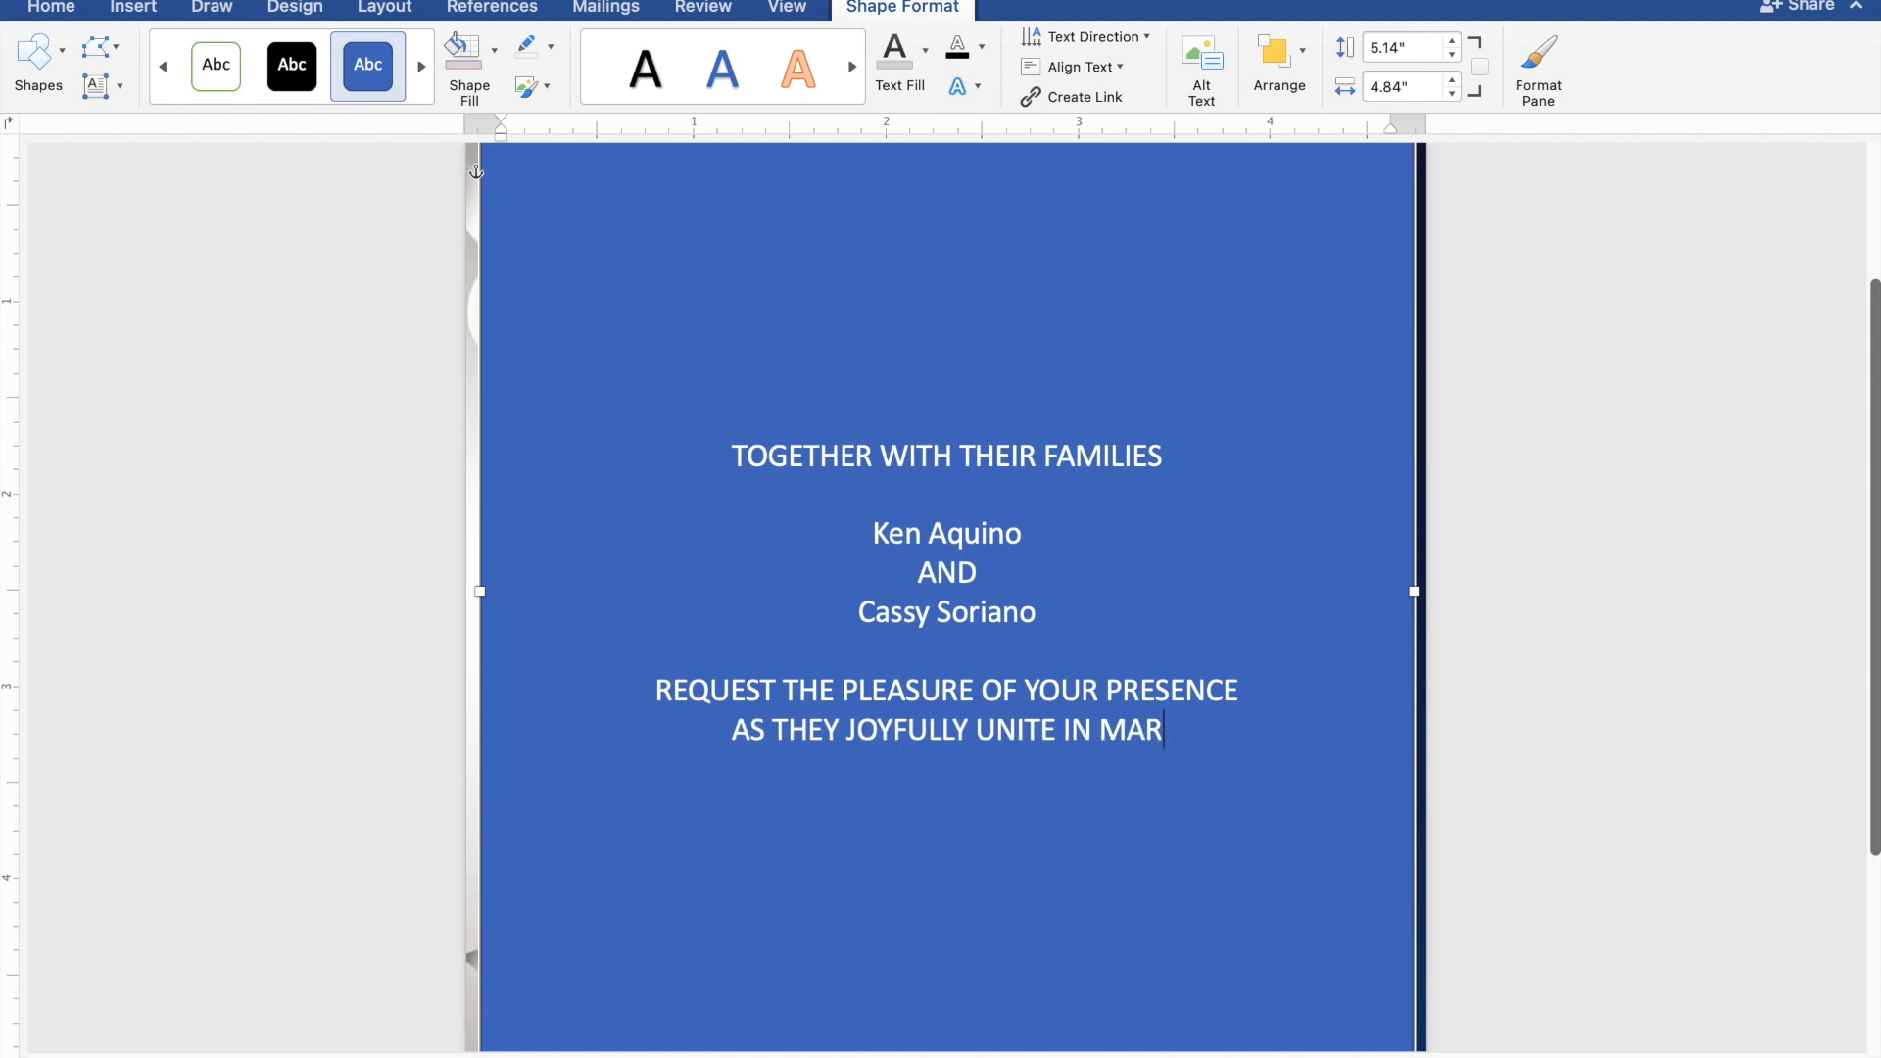
text(RIAGE)
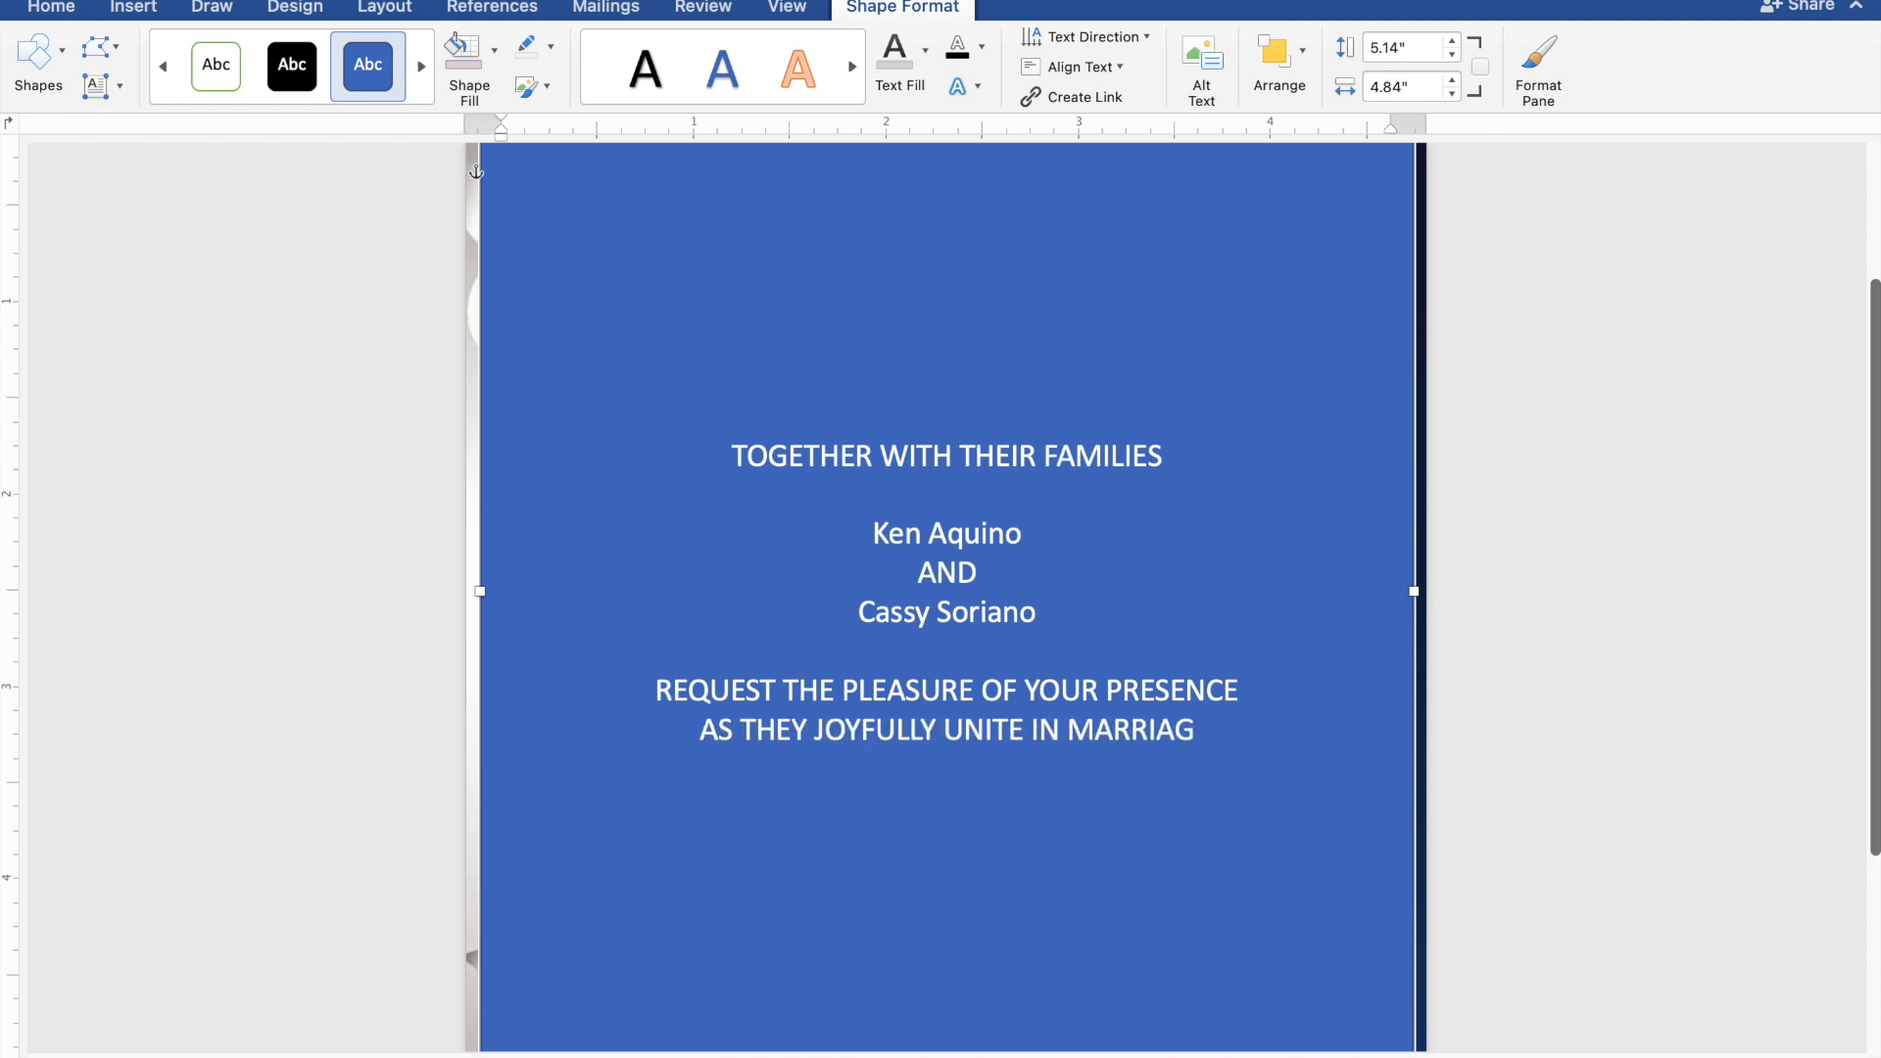
key(Return)
key(Return)
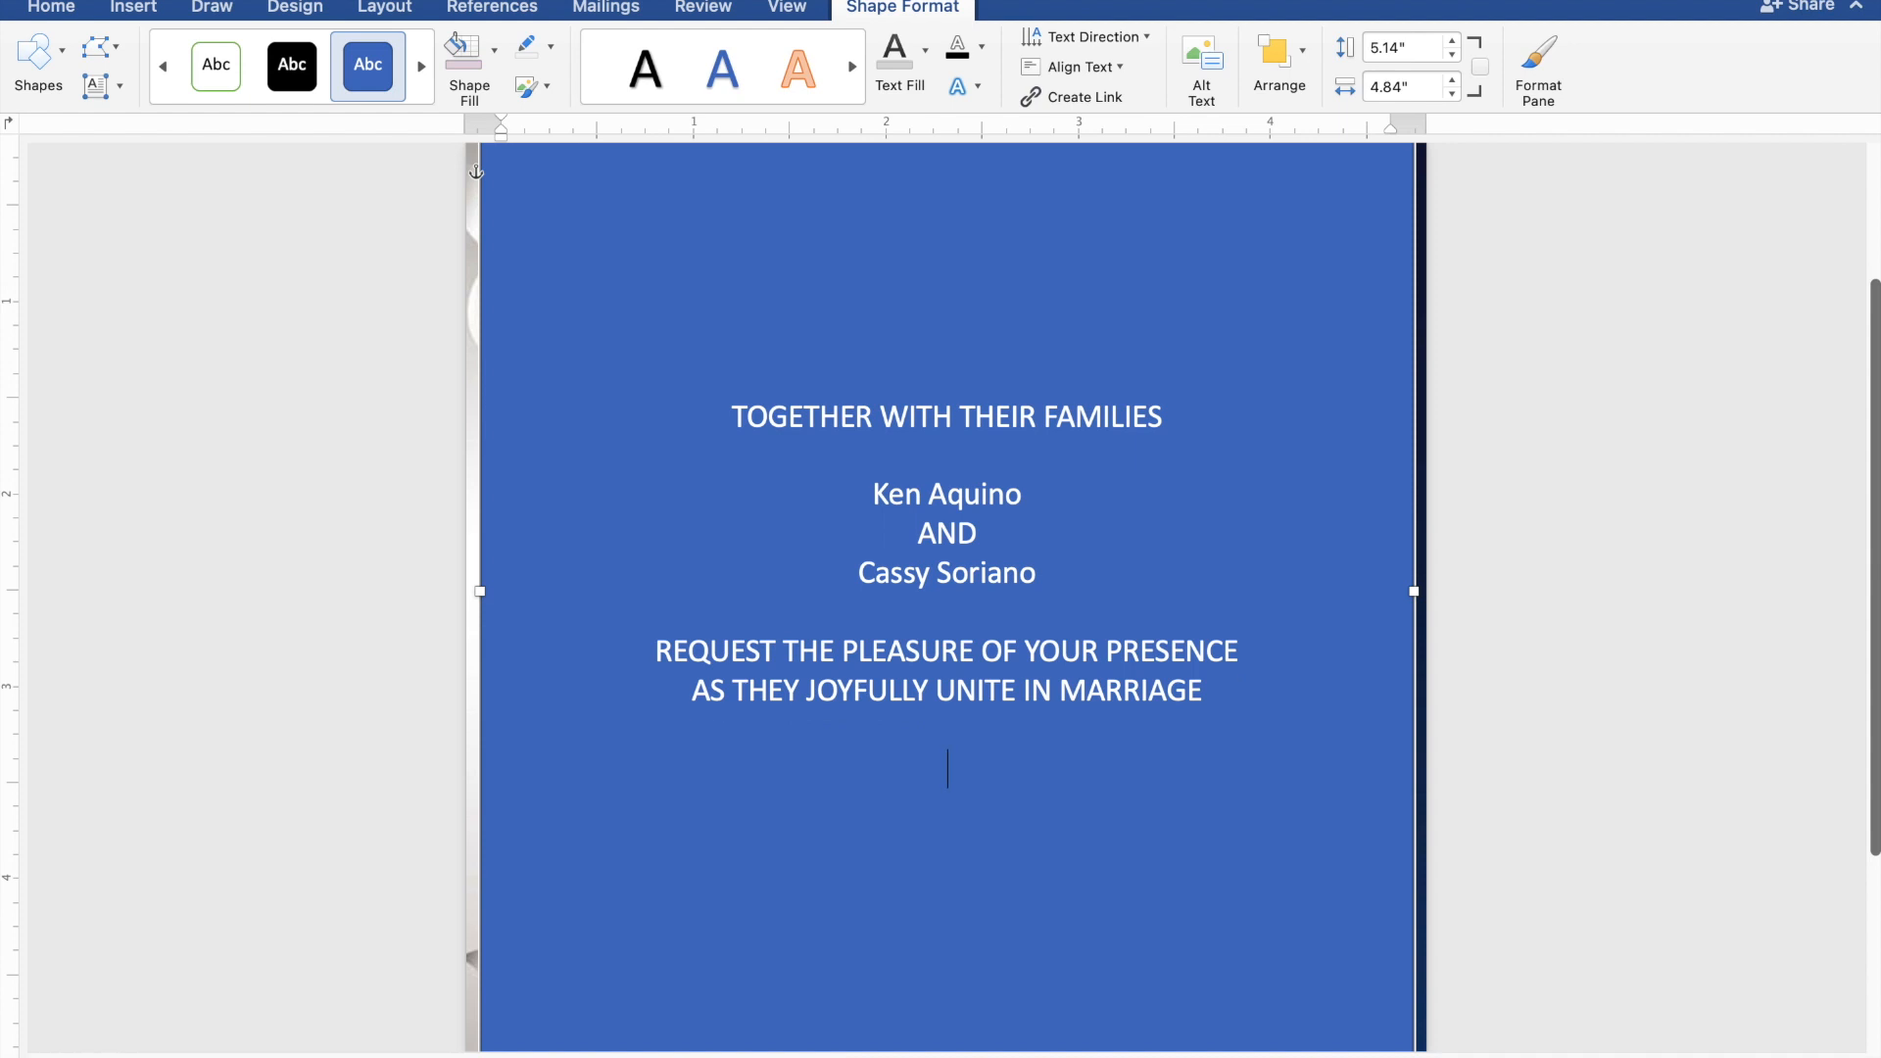
Add the lines 'SUNDAY', 'JANUARY 28, 2024' and '10:00 IN THE MORNING'.
text(SUNDAY)
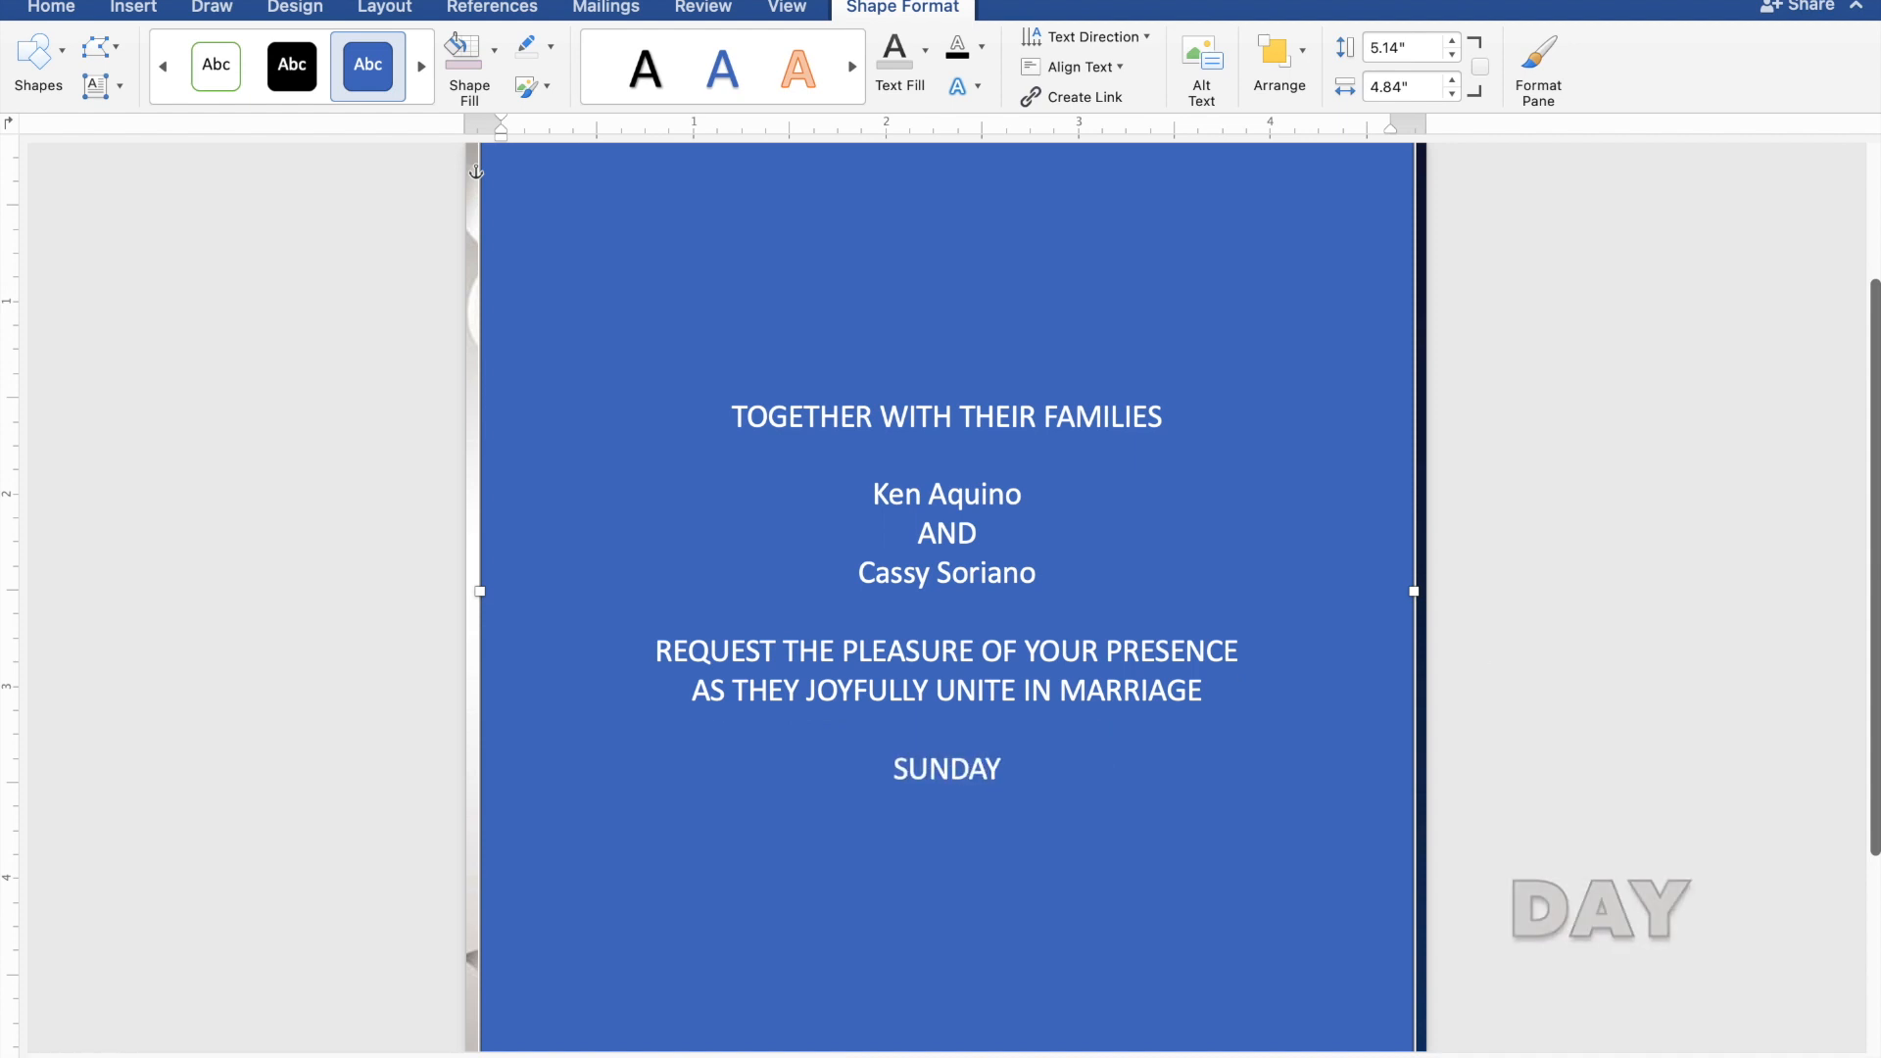
key(Return)
text(J)
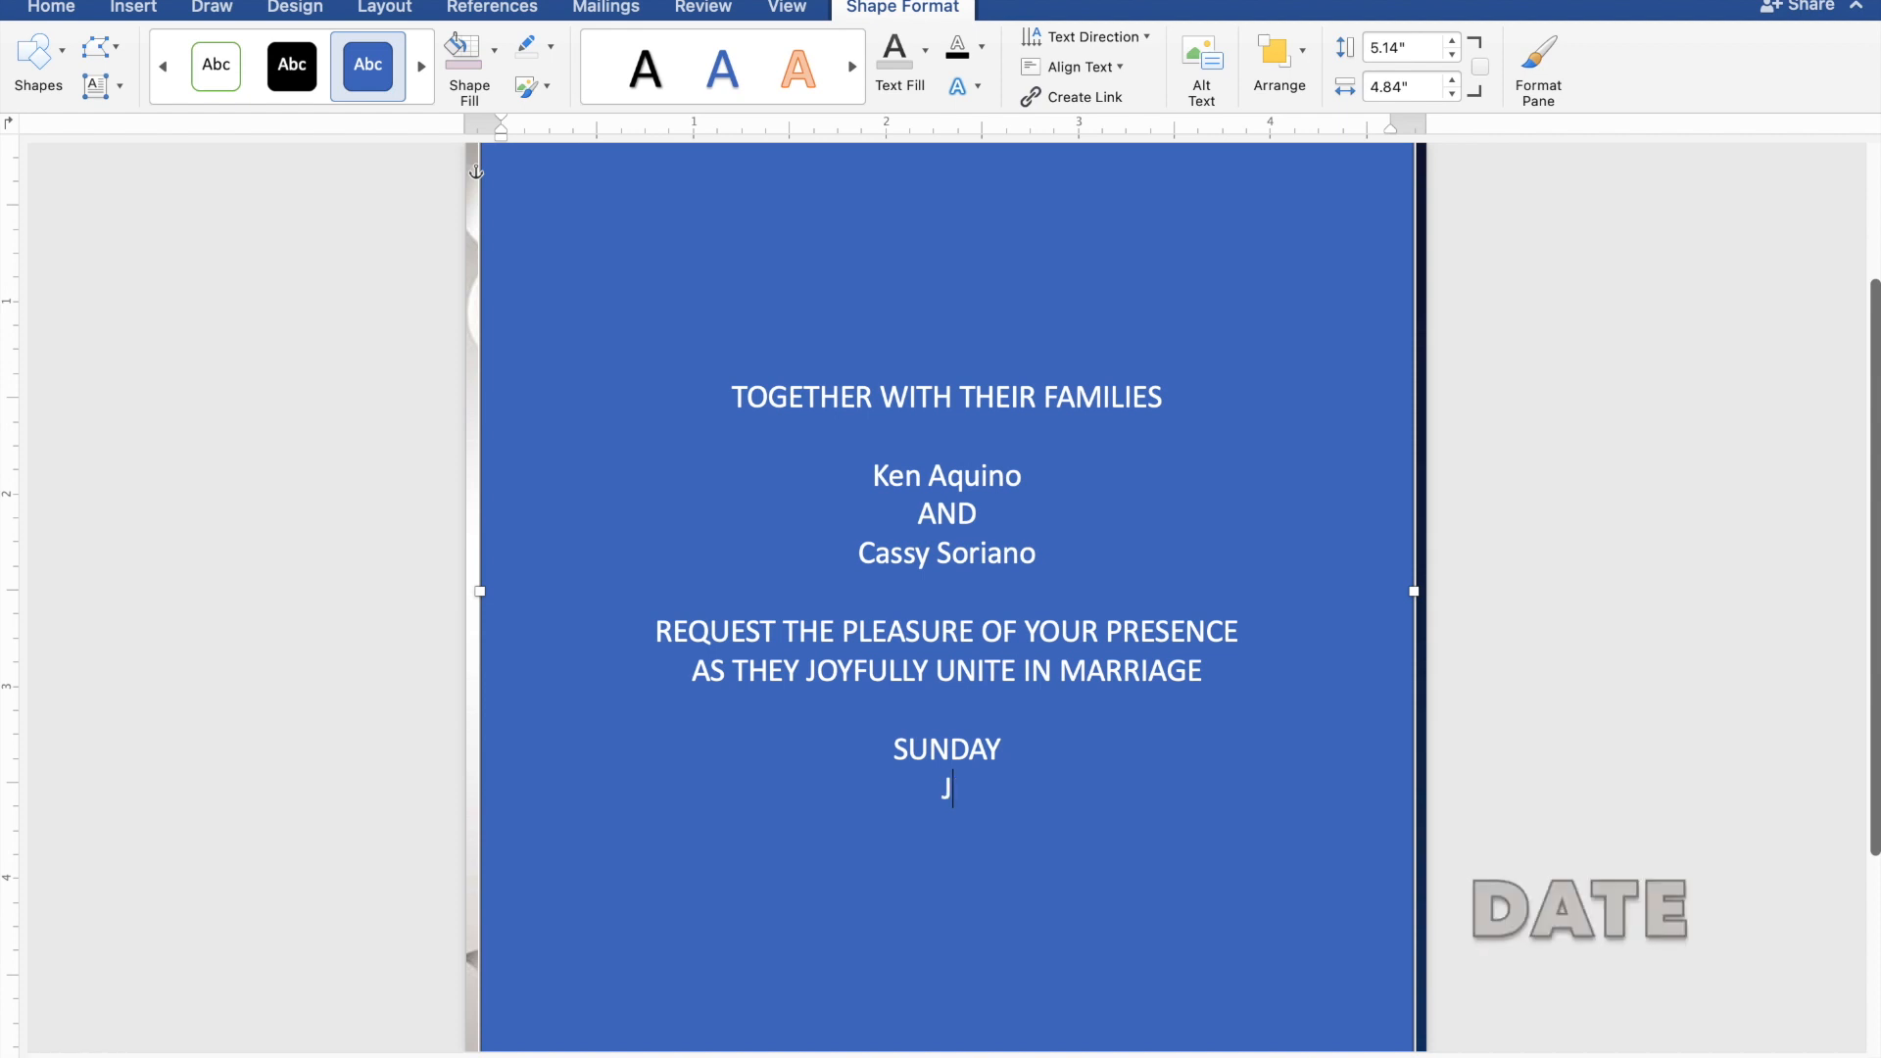
text(ANUARY)
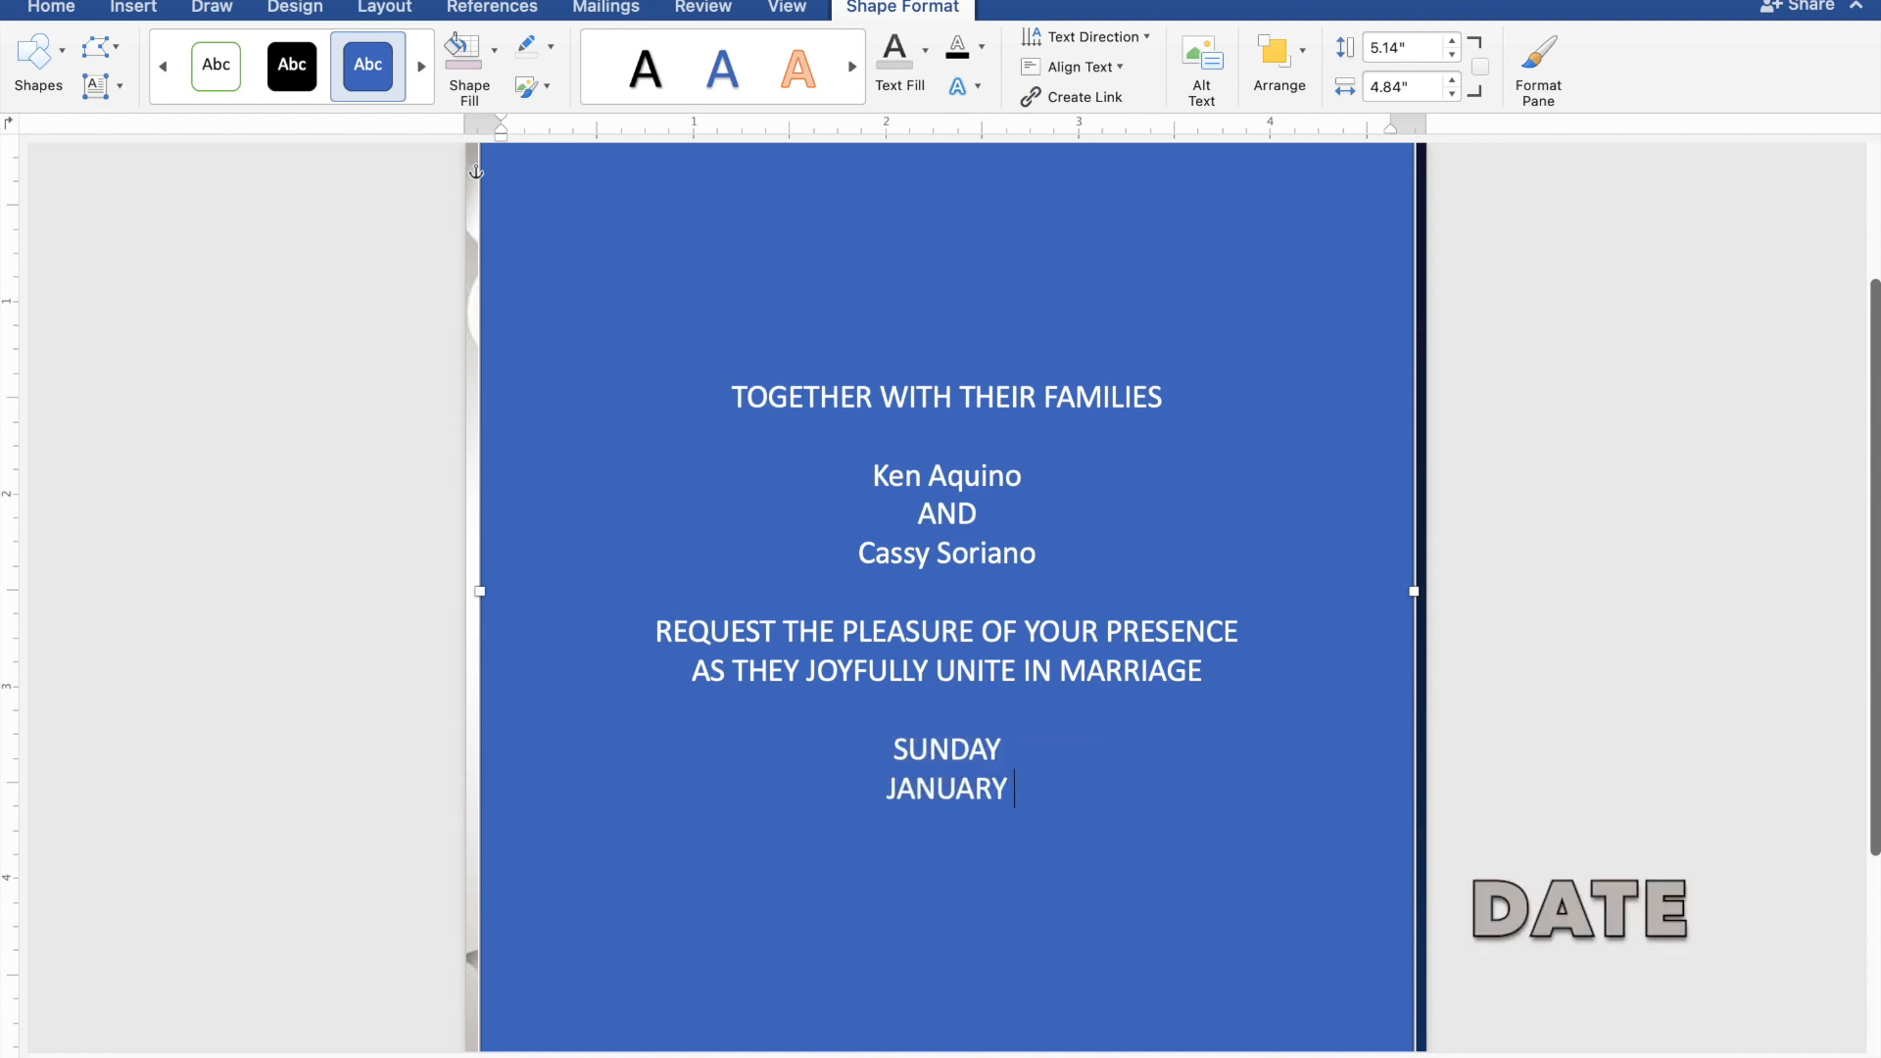
text( 28,)
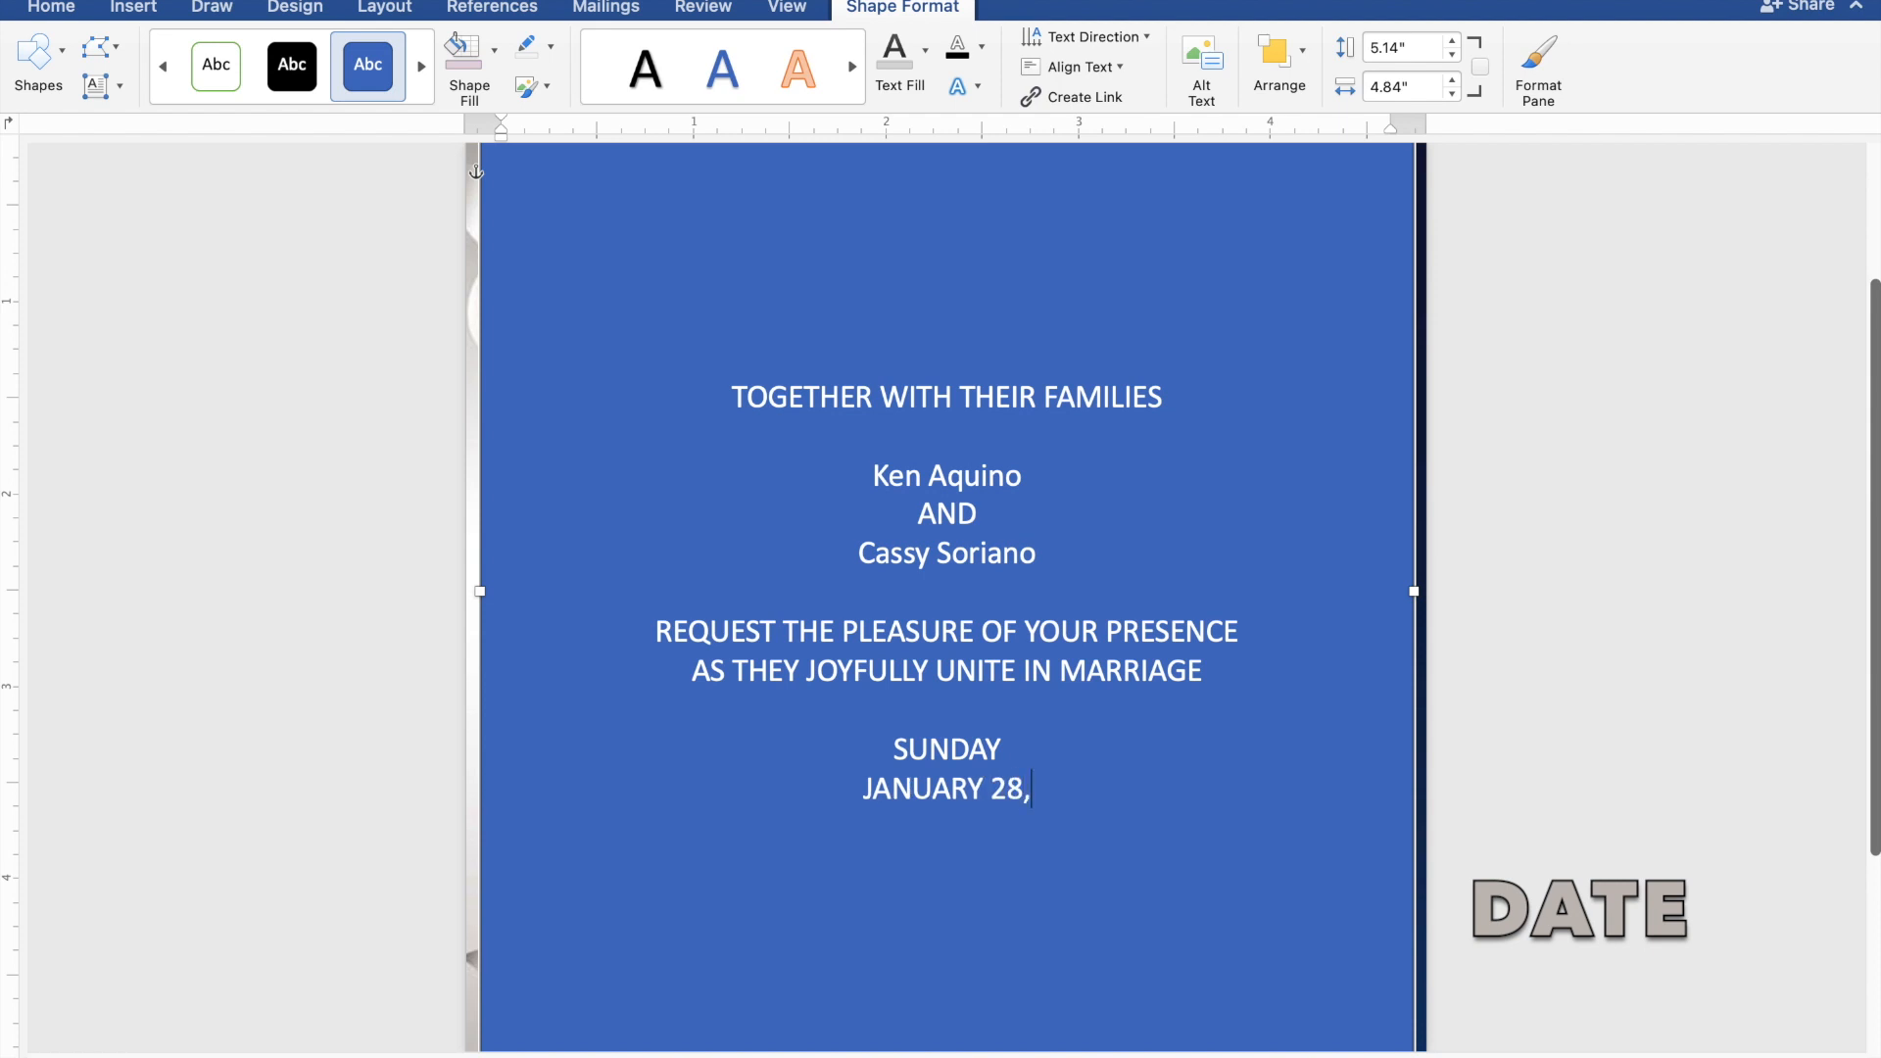
text( 2024)
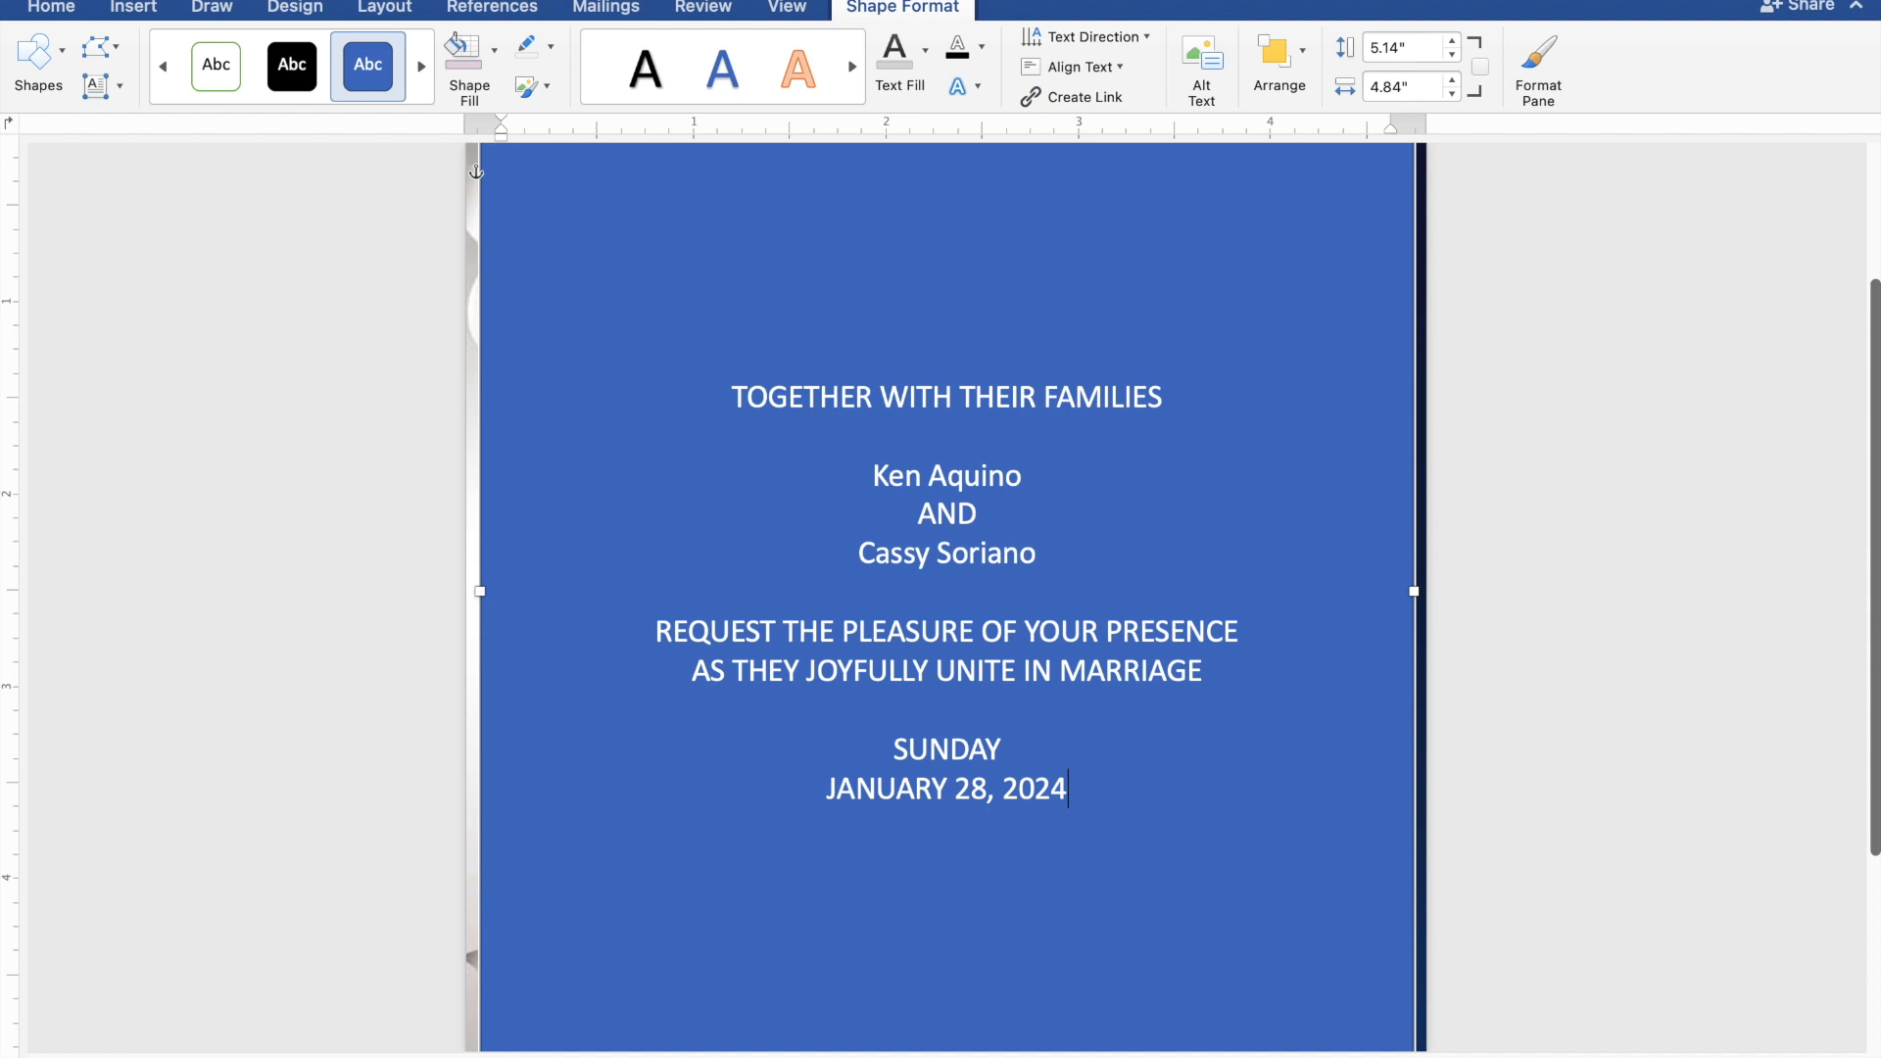
key(Return)
text(1)
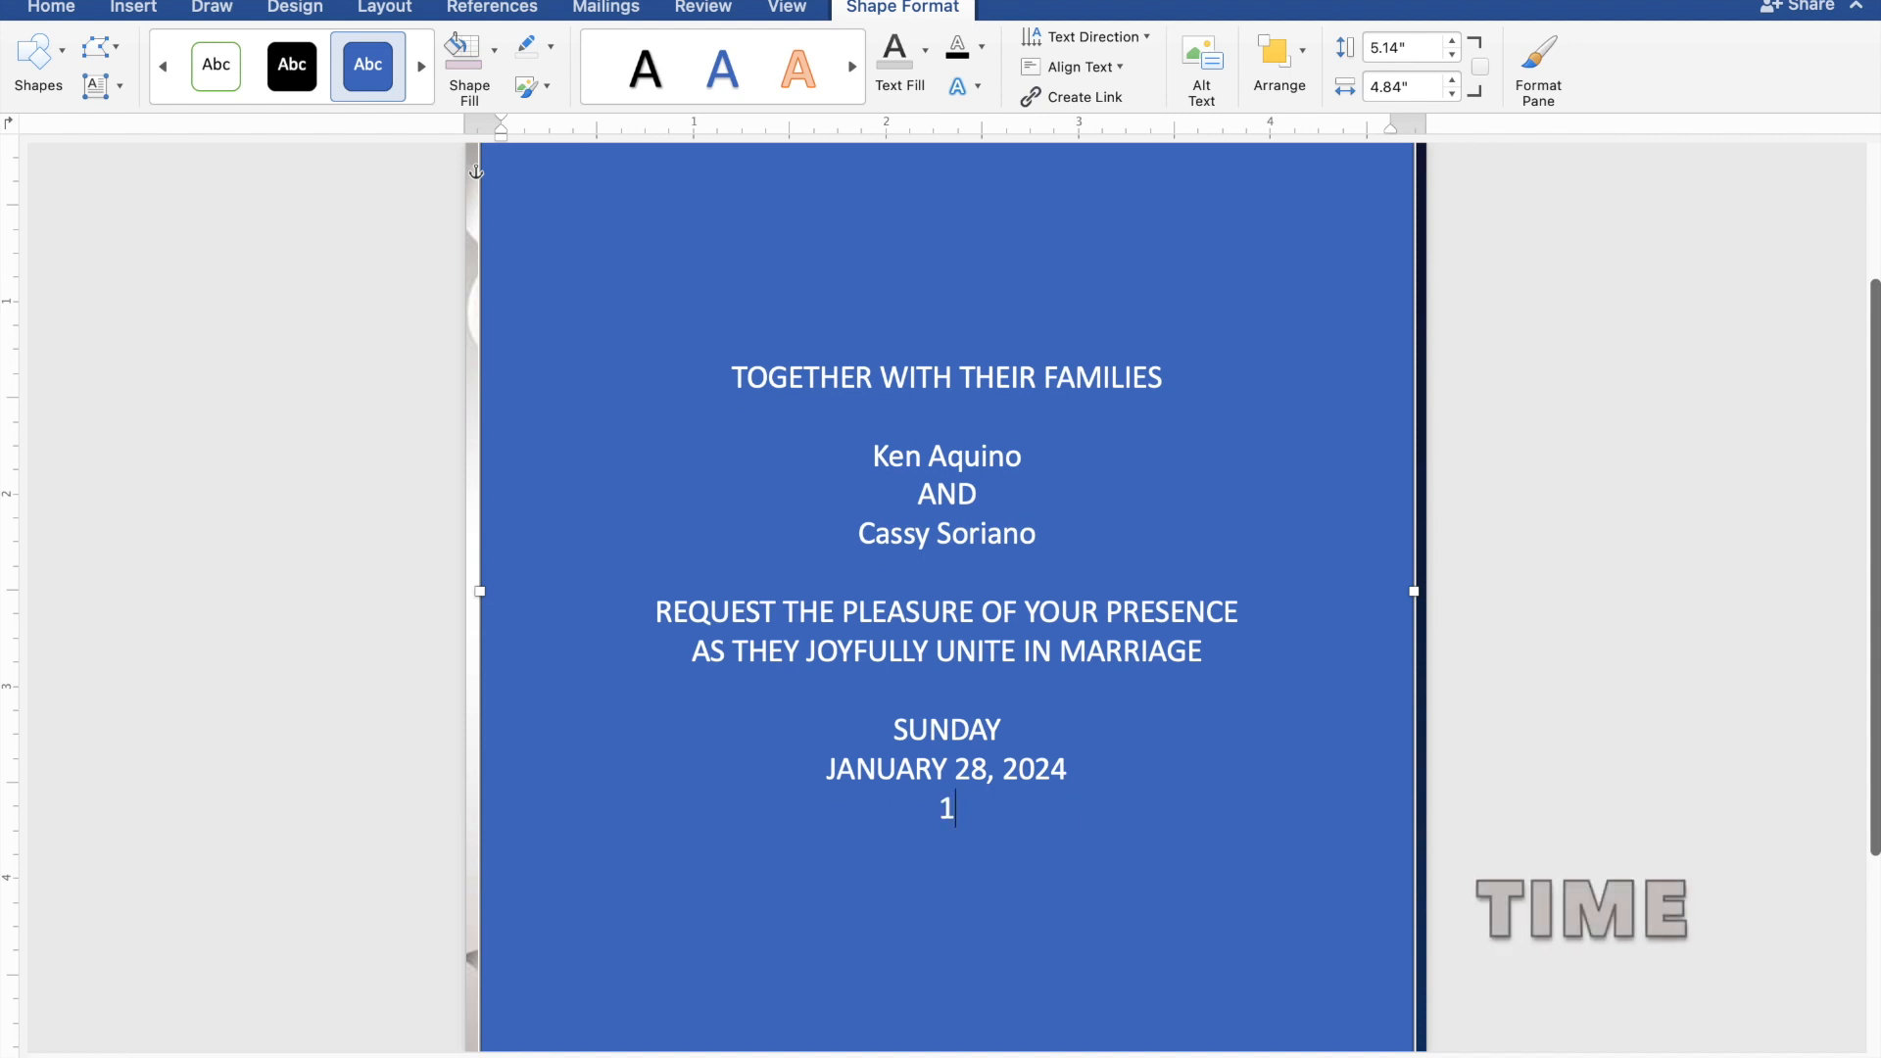
text(0:00 I)
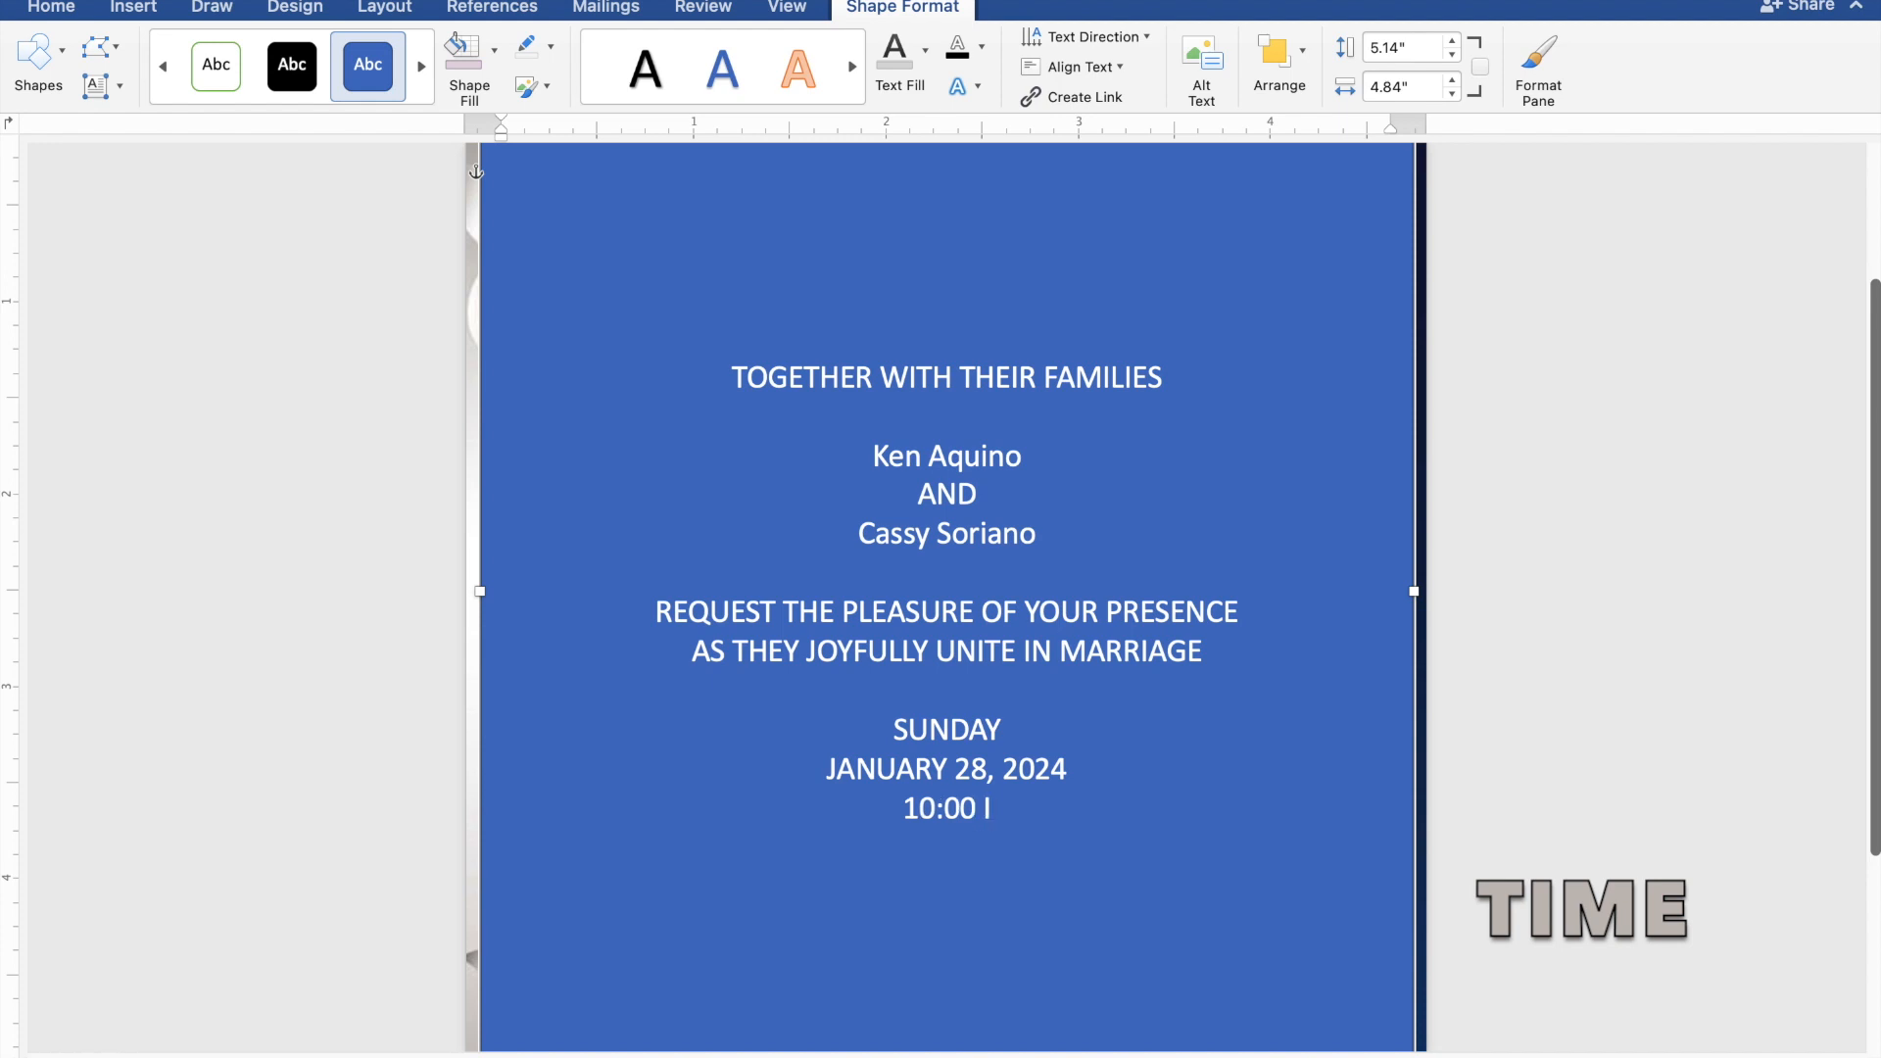
text(N T)
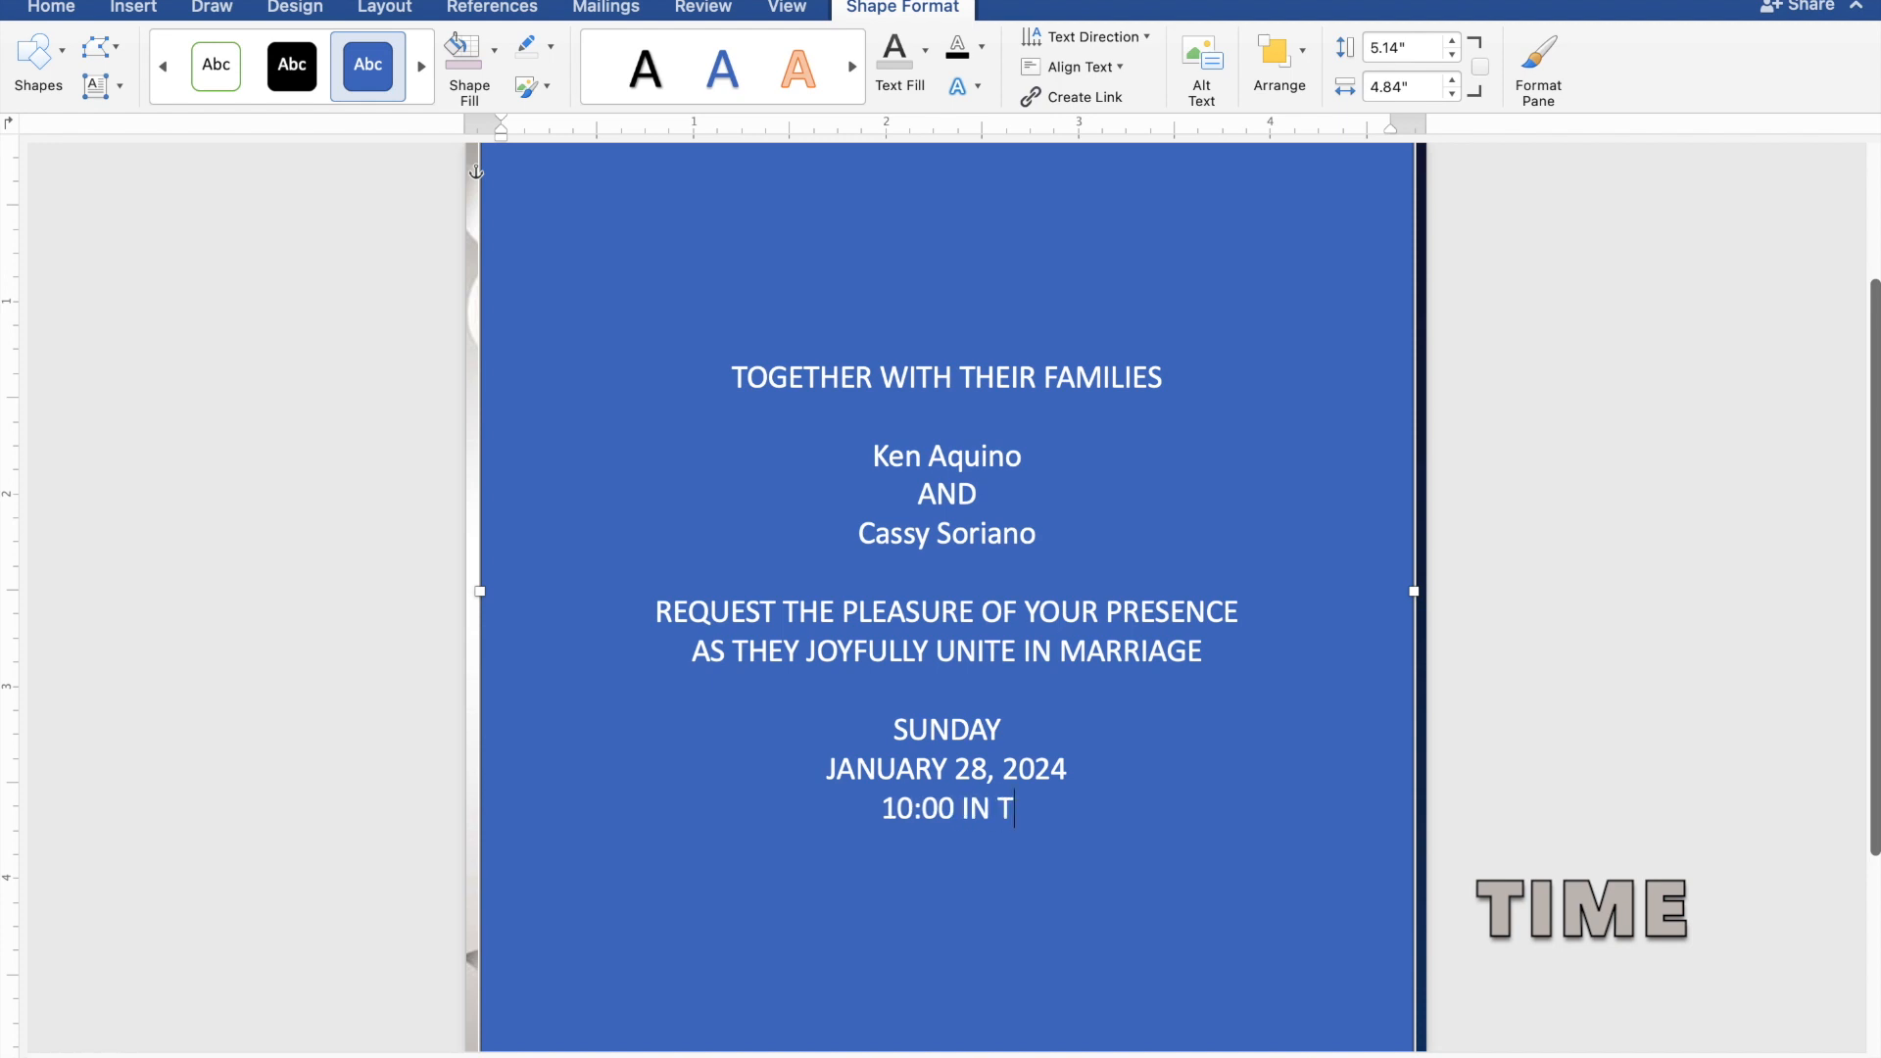
text(HE )
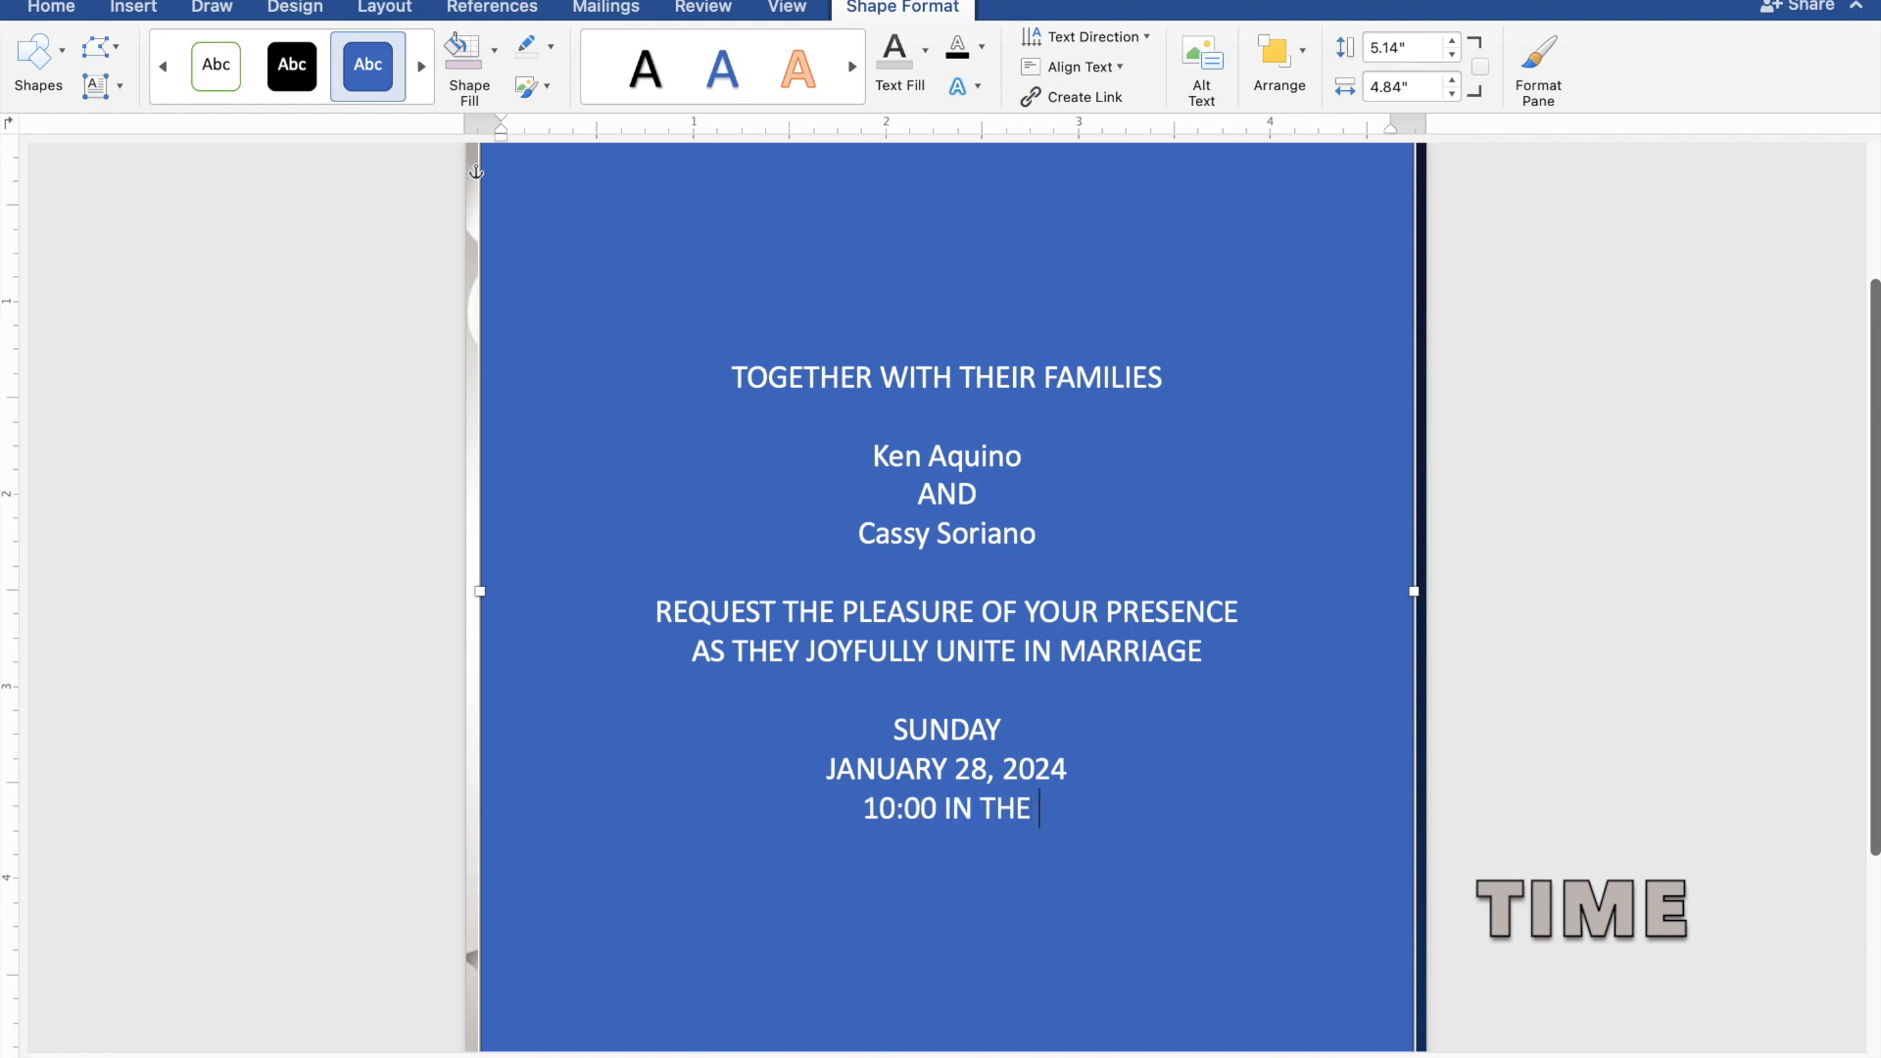
text(MORNING)
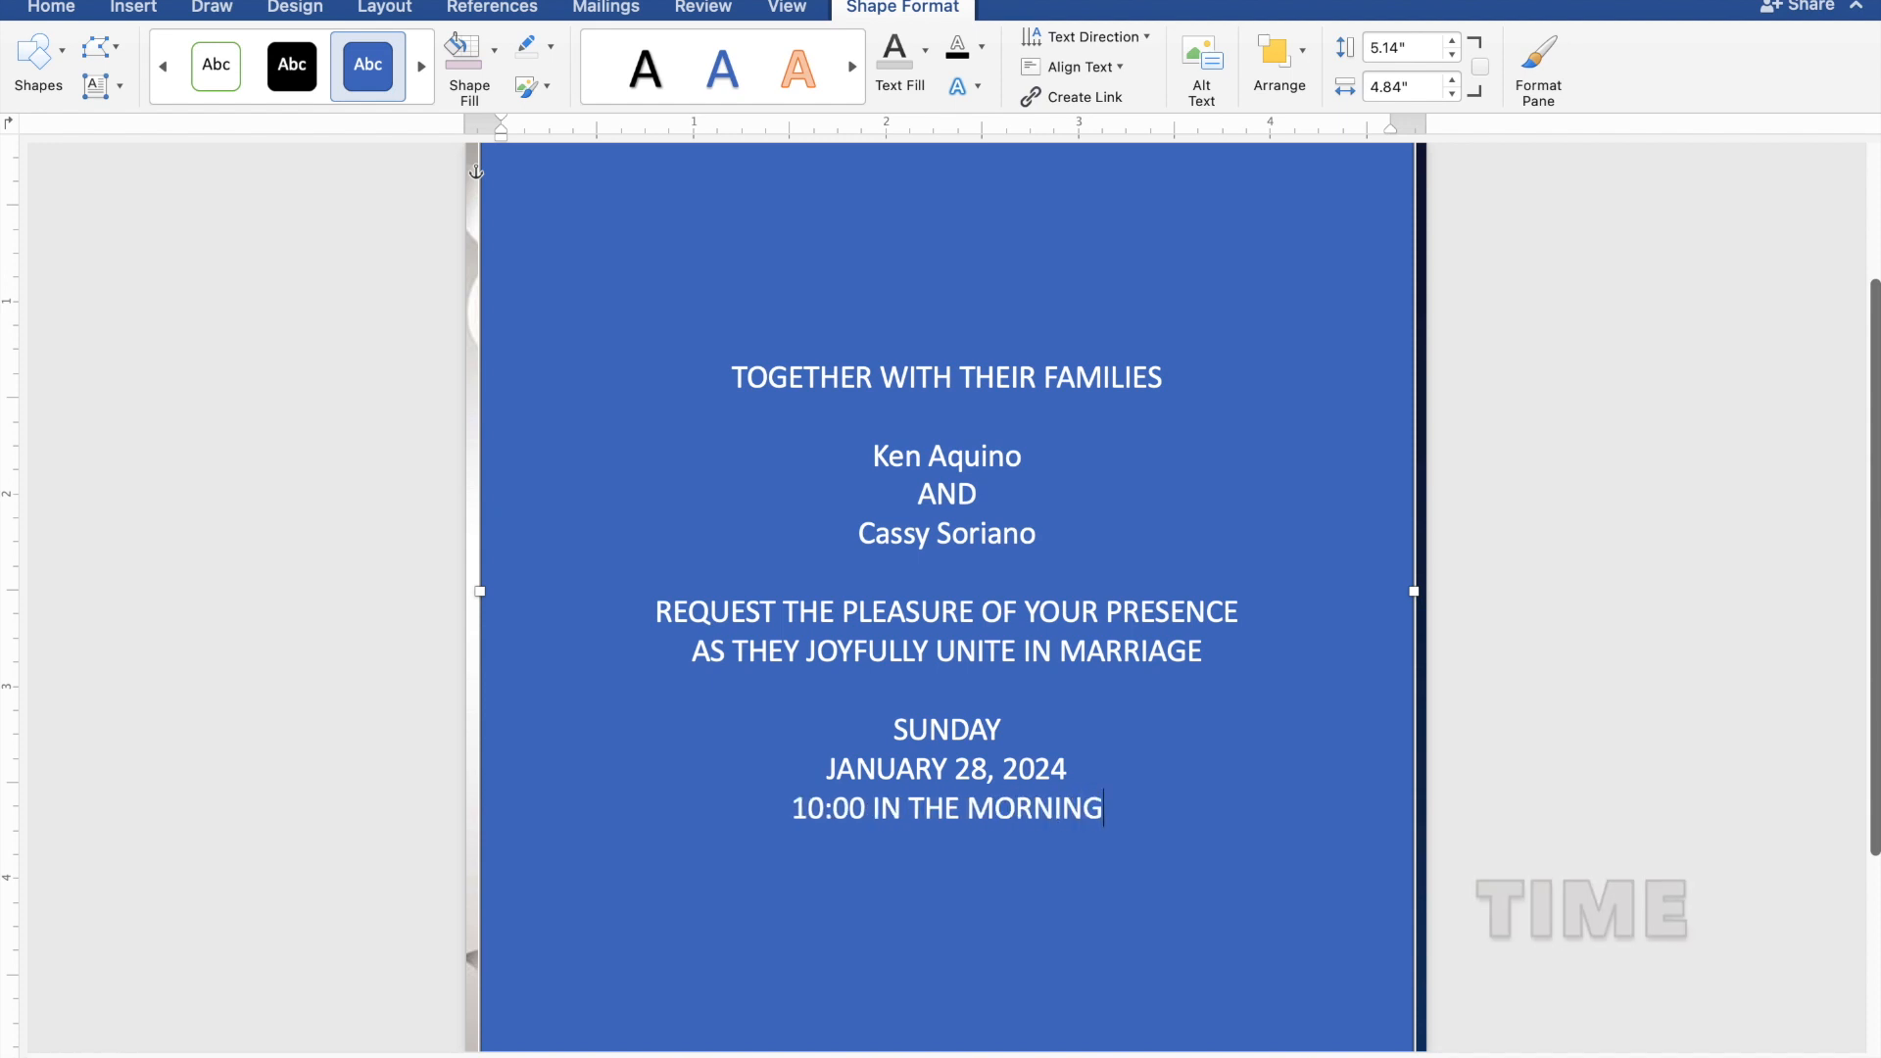
key(Return)
Type the venue lines 'ST. THOMAS AQUINAS PARISH CHURCH' and 'MANGALDAN, PANGASINAN'.
text(ST. T)
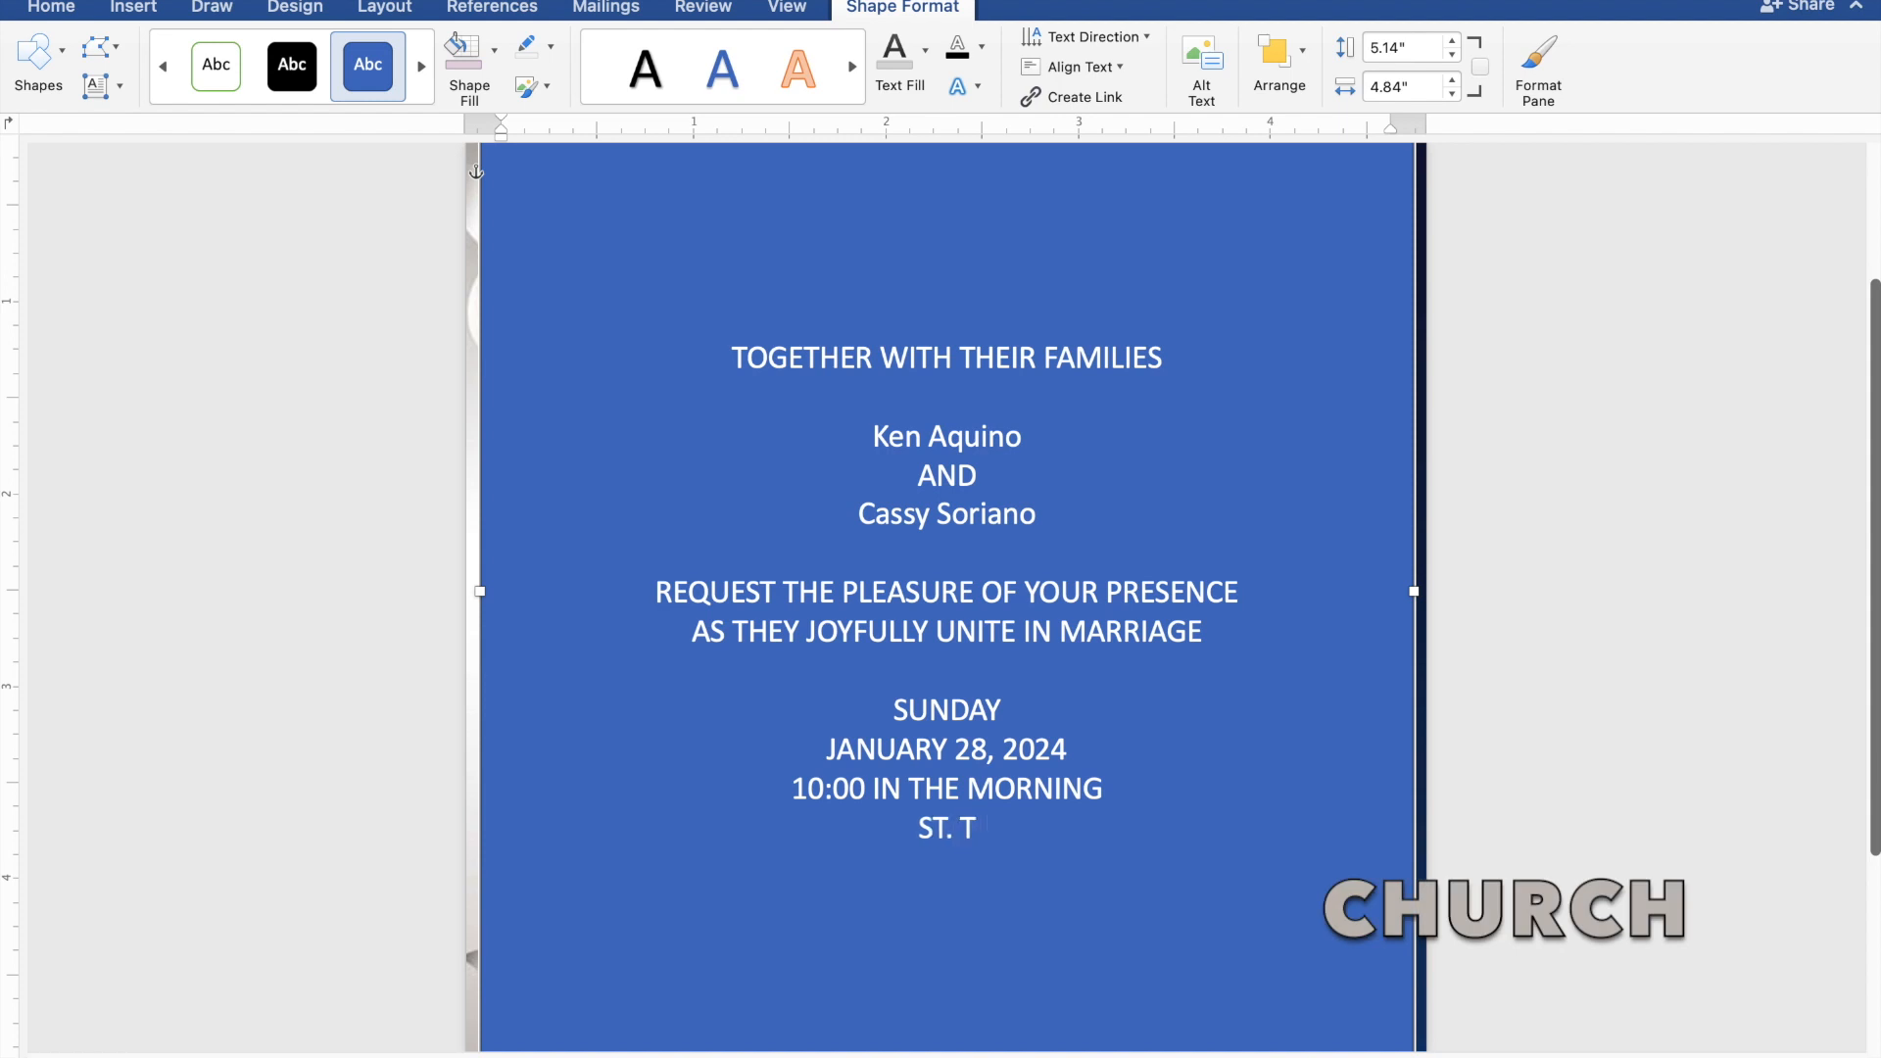
text(HOM)
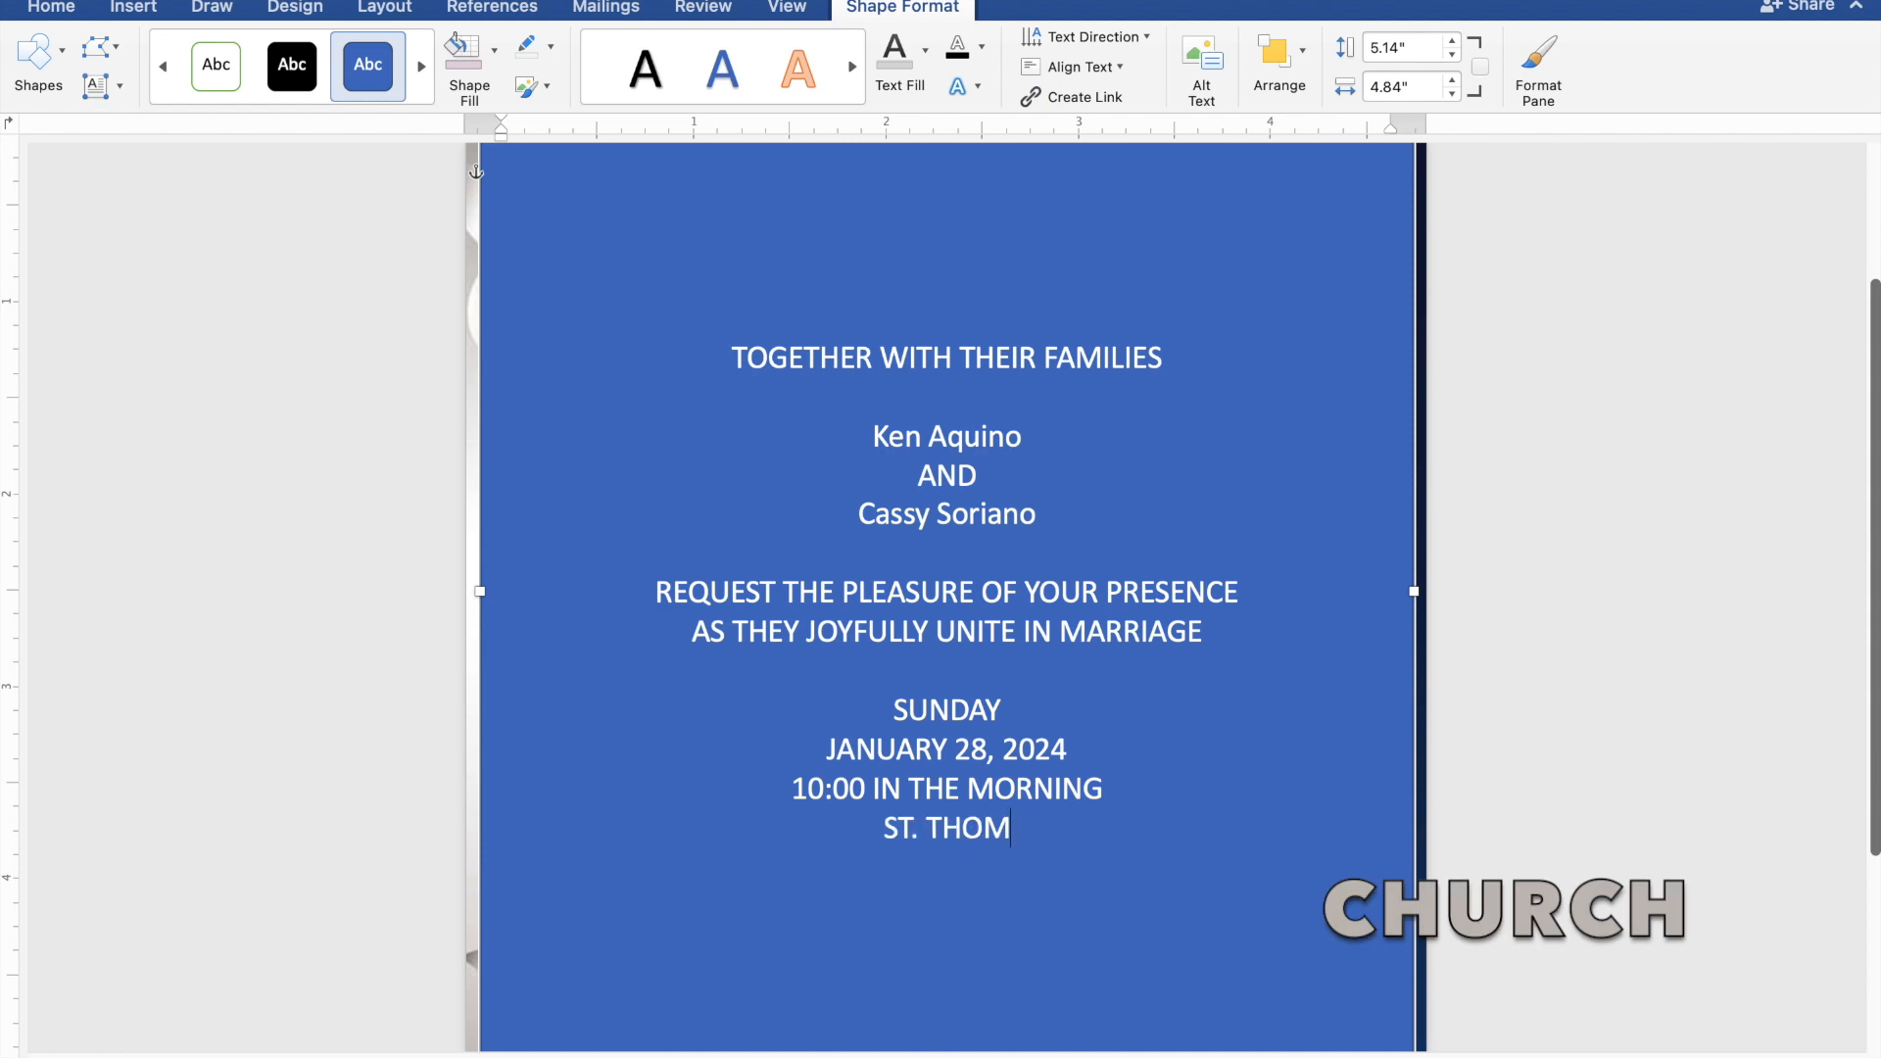
text(AS A)
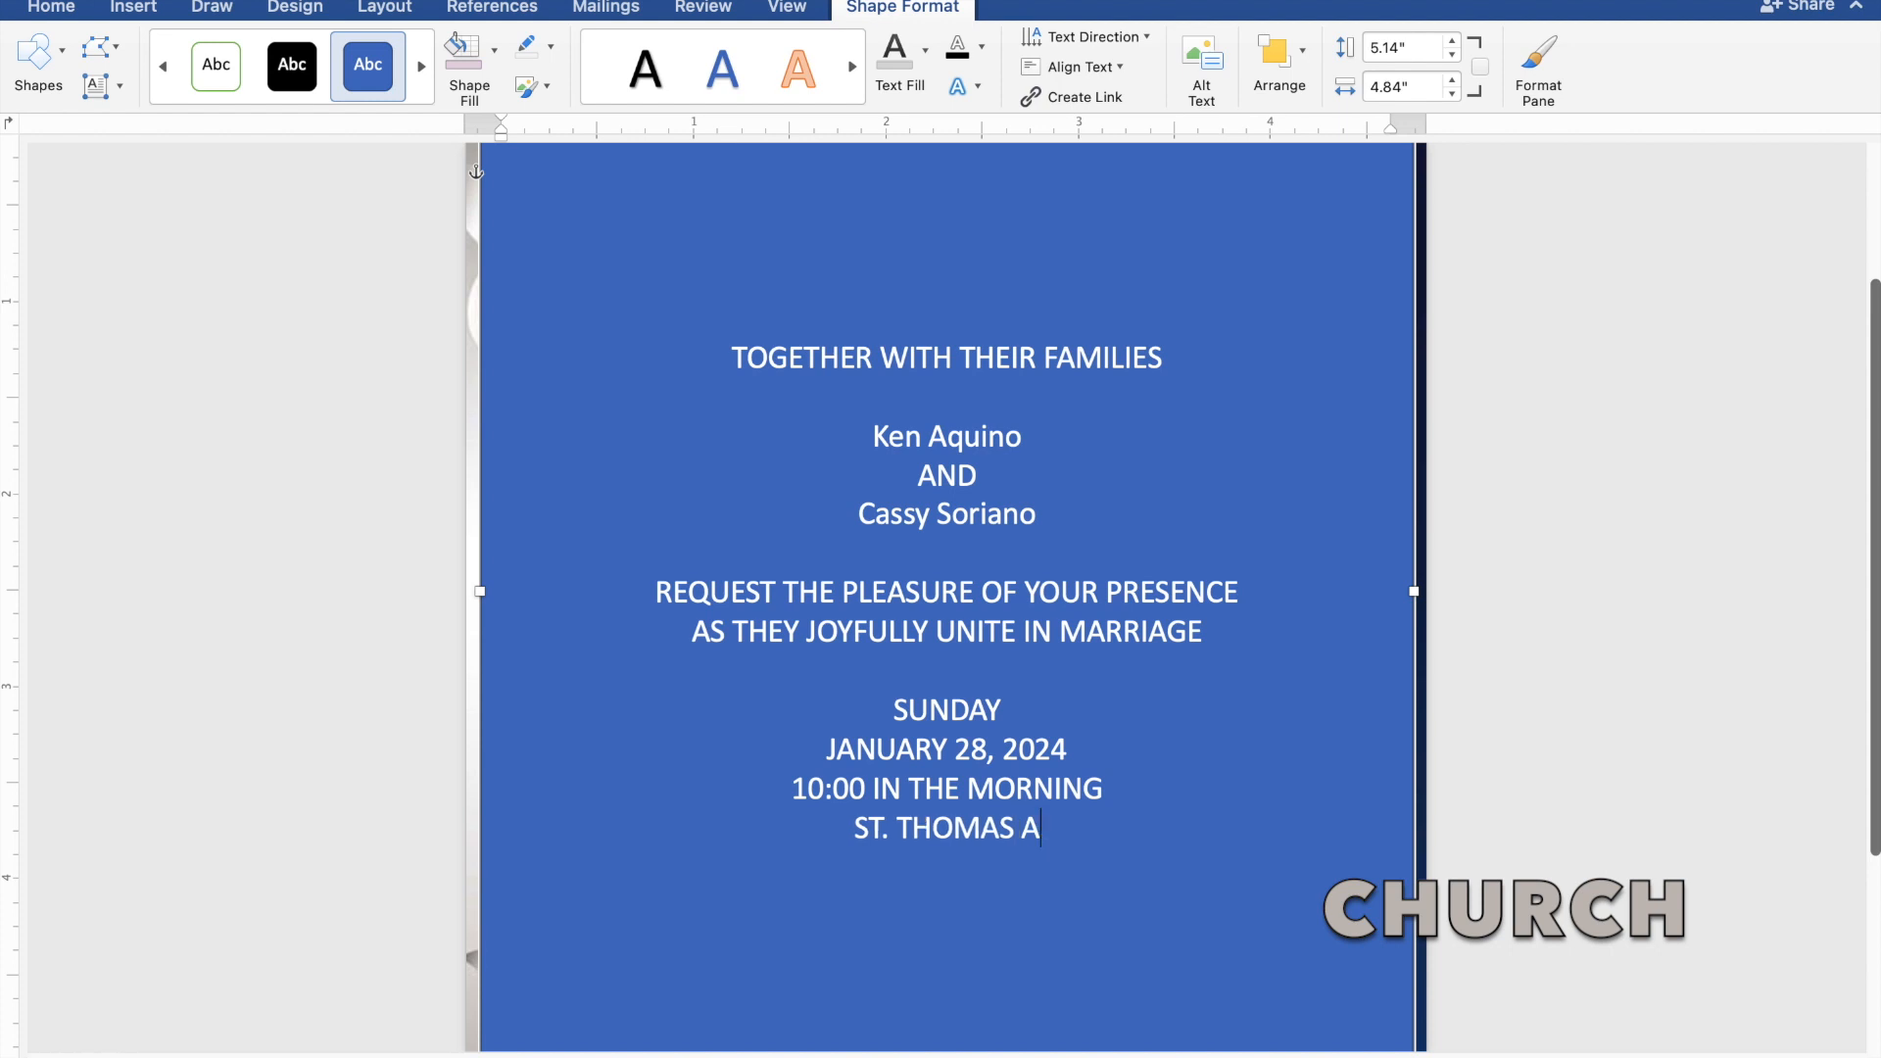
text(QUI)
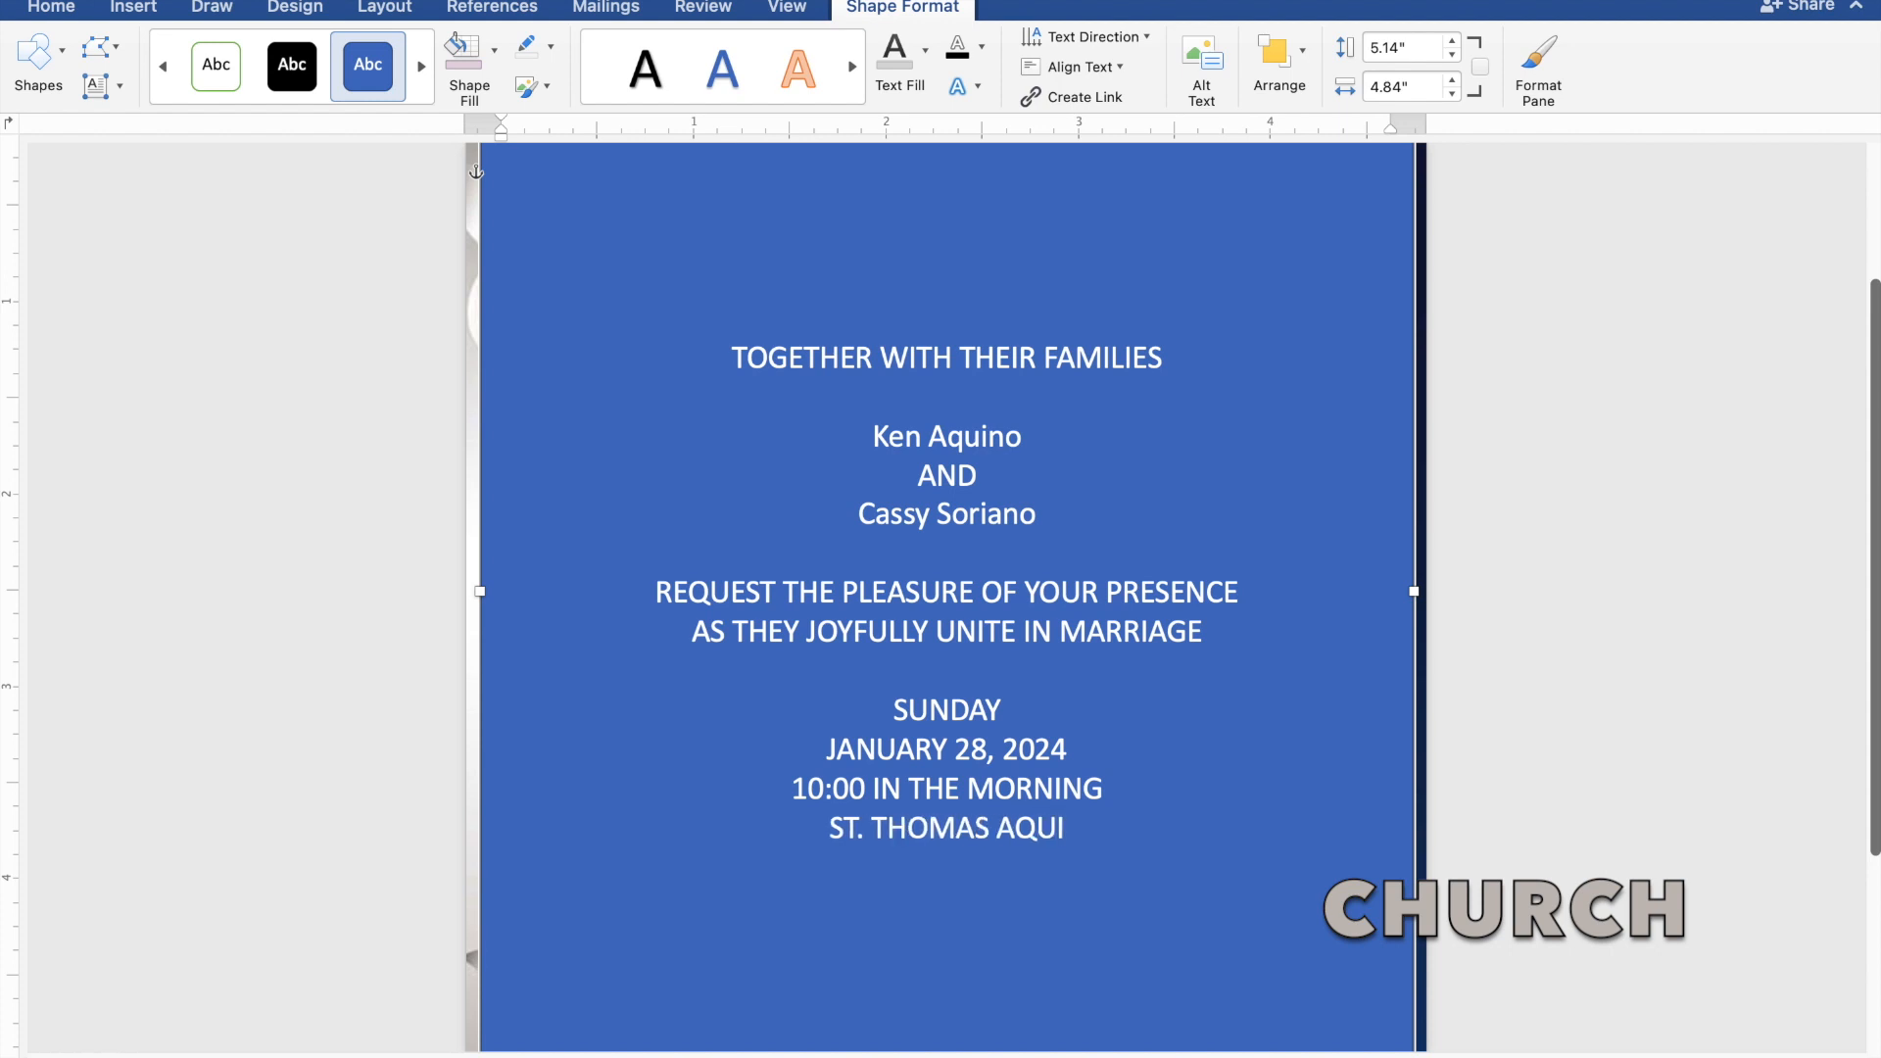
text(NAS)
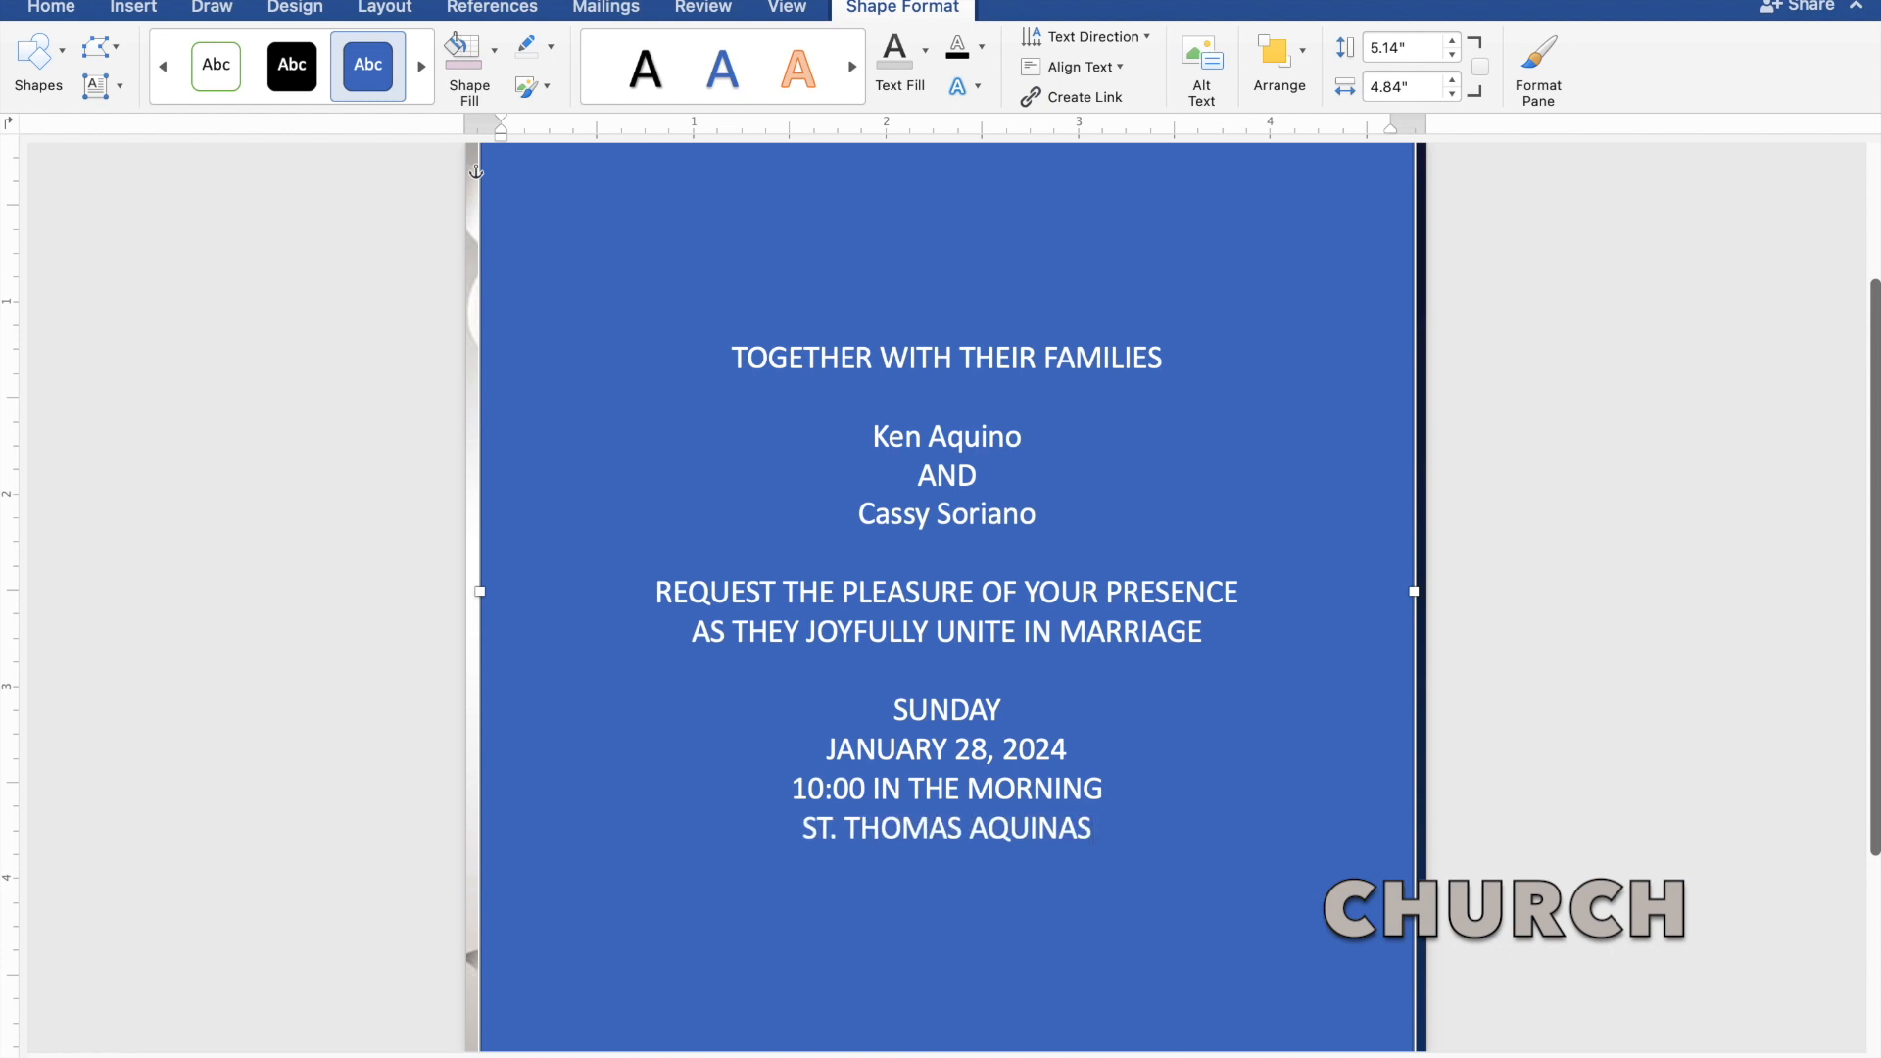
text( PAR)
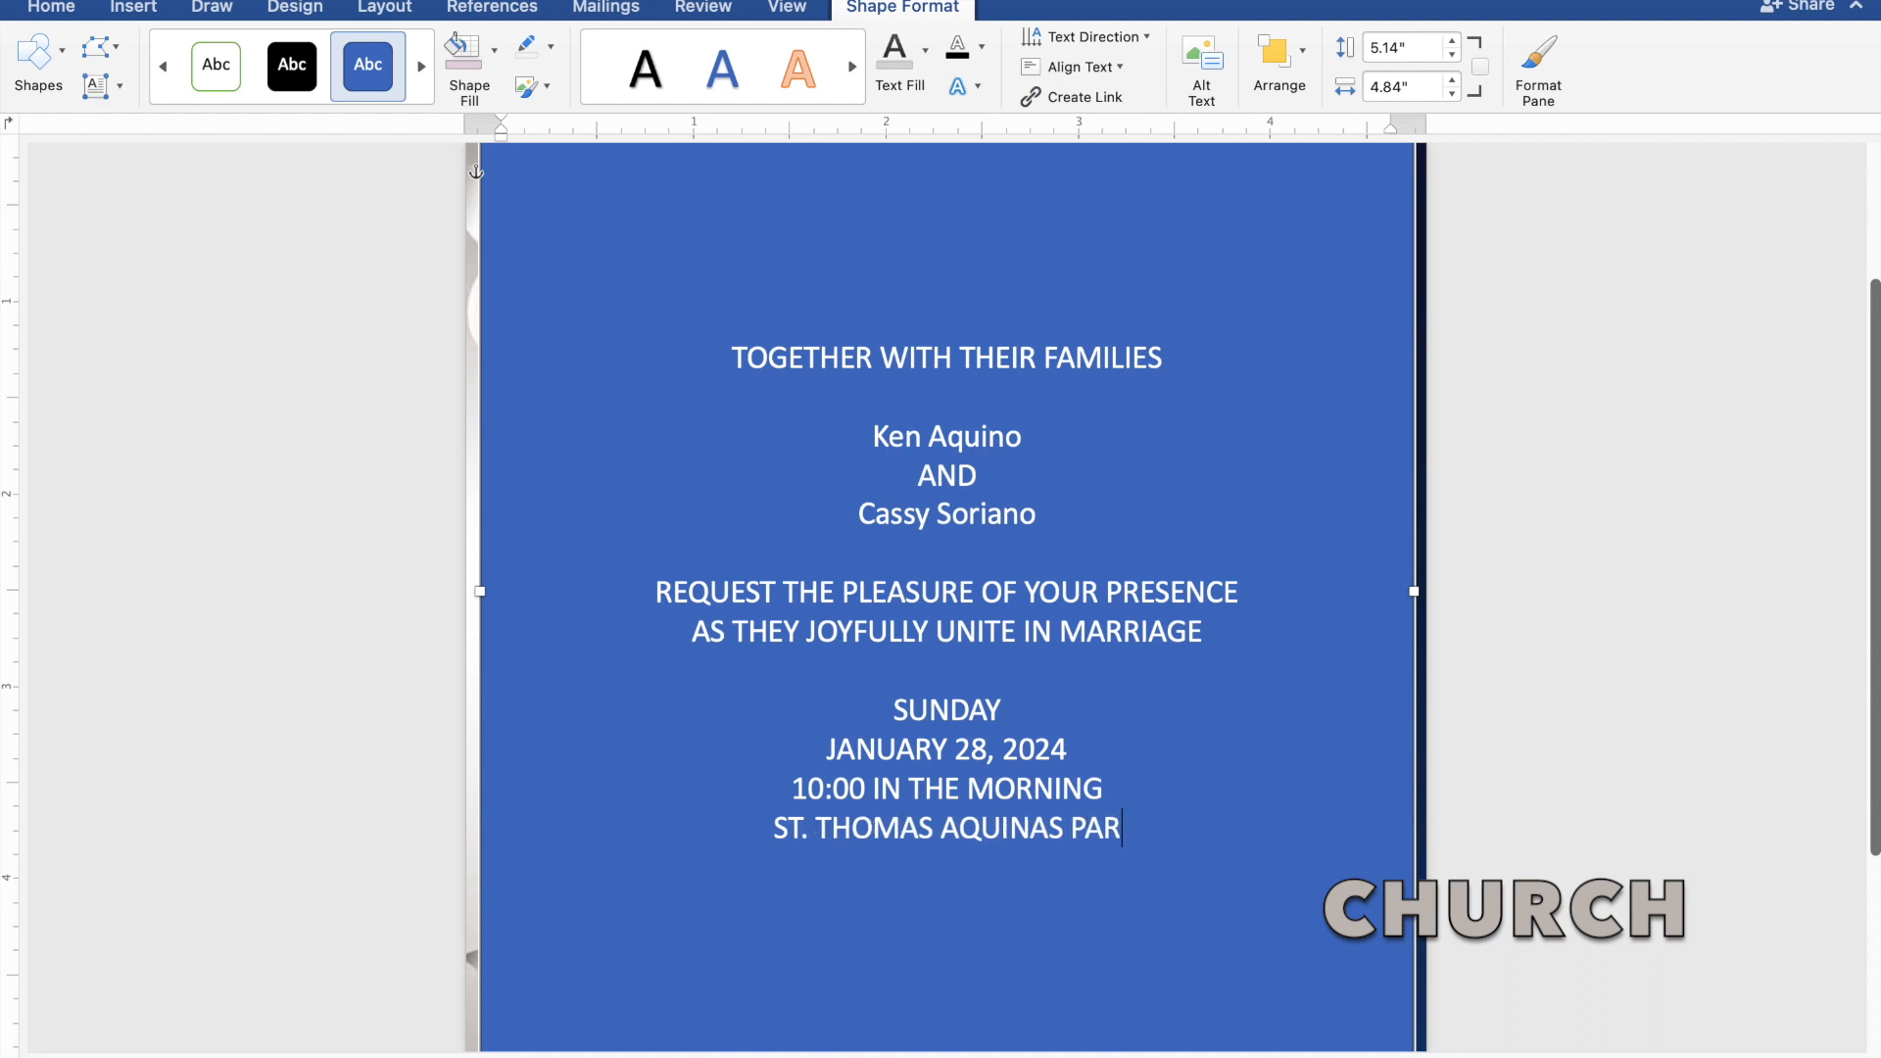
text(ISH)
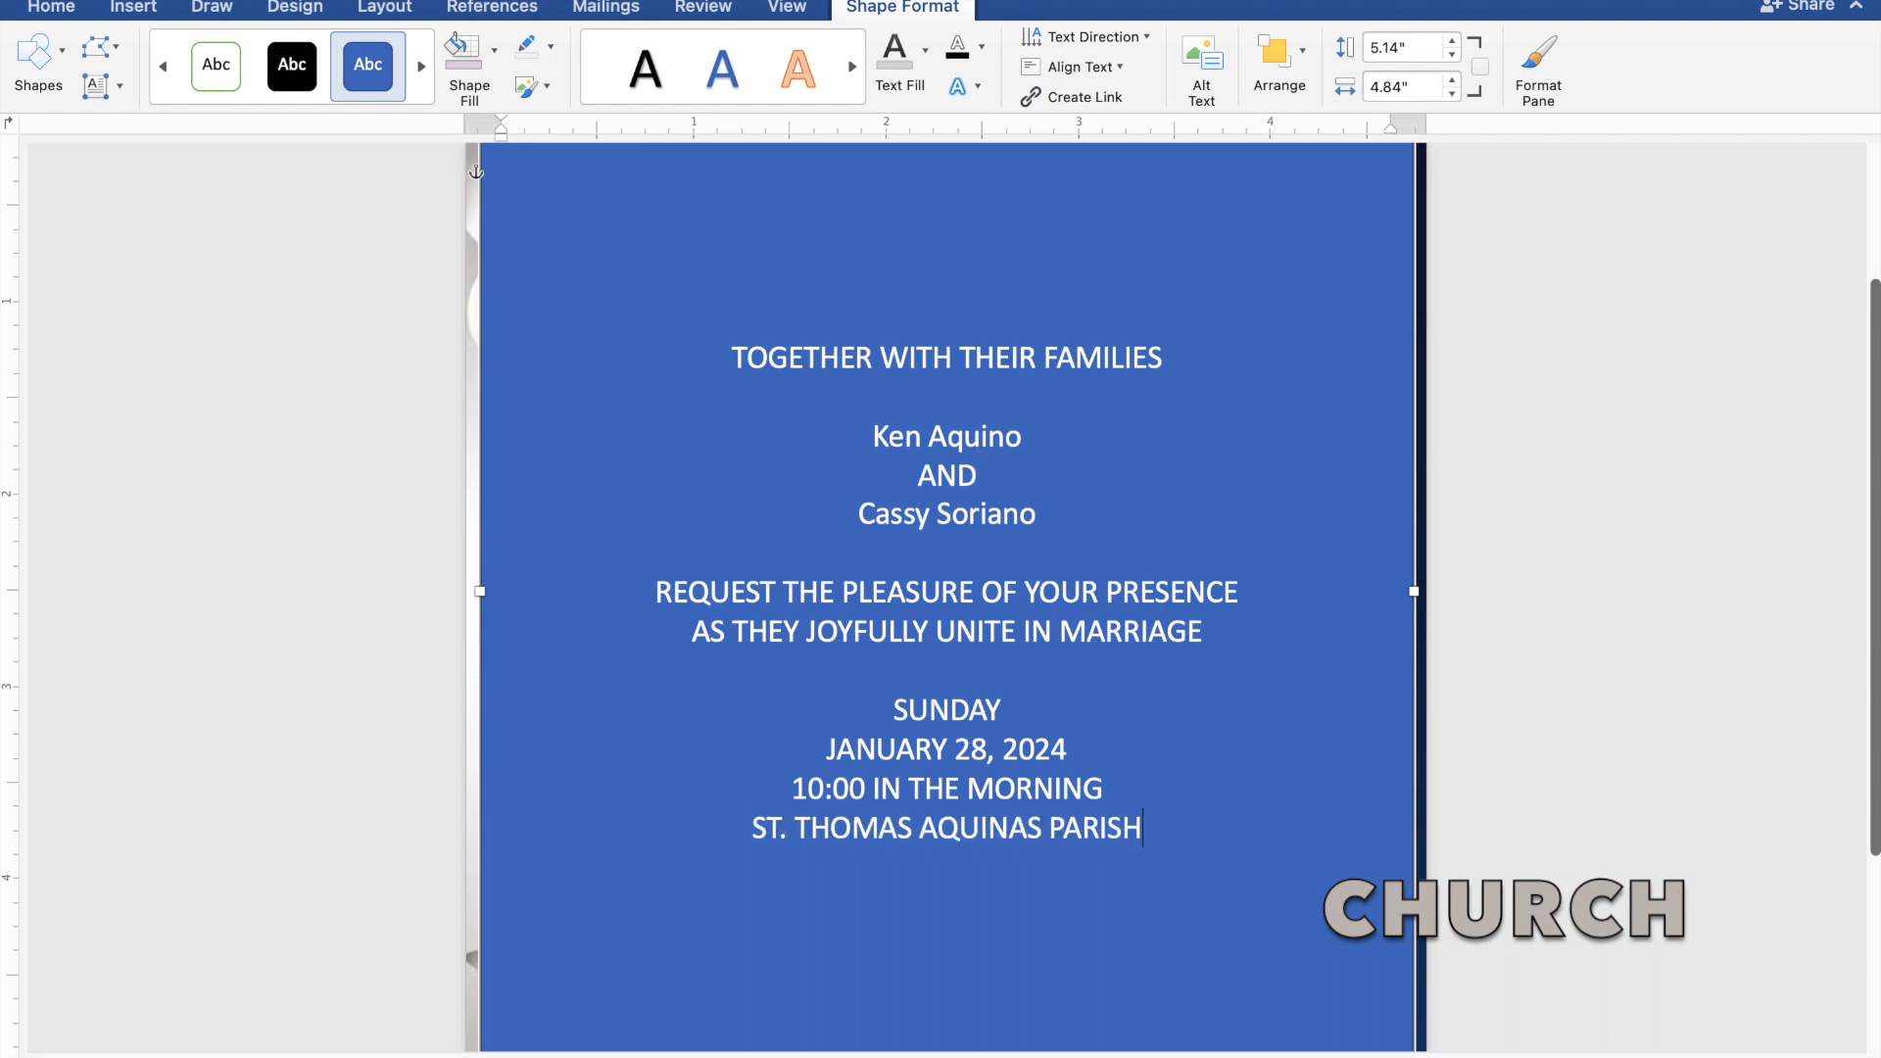
text( CHU)
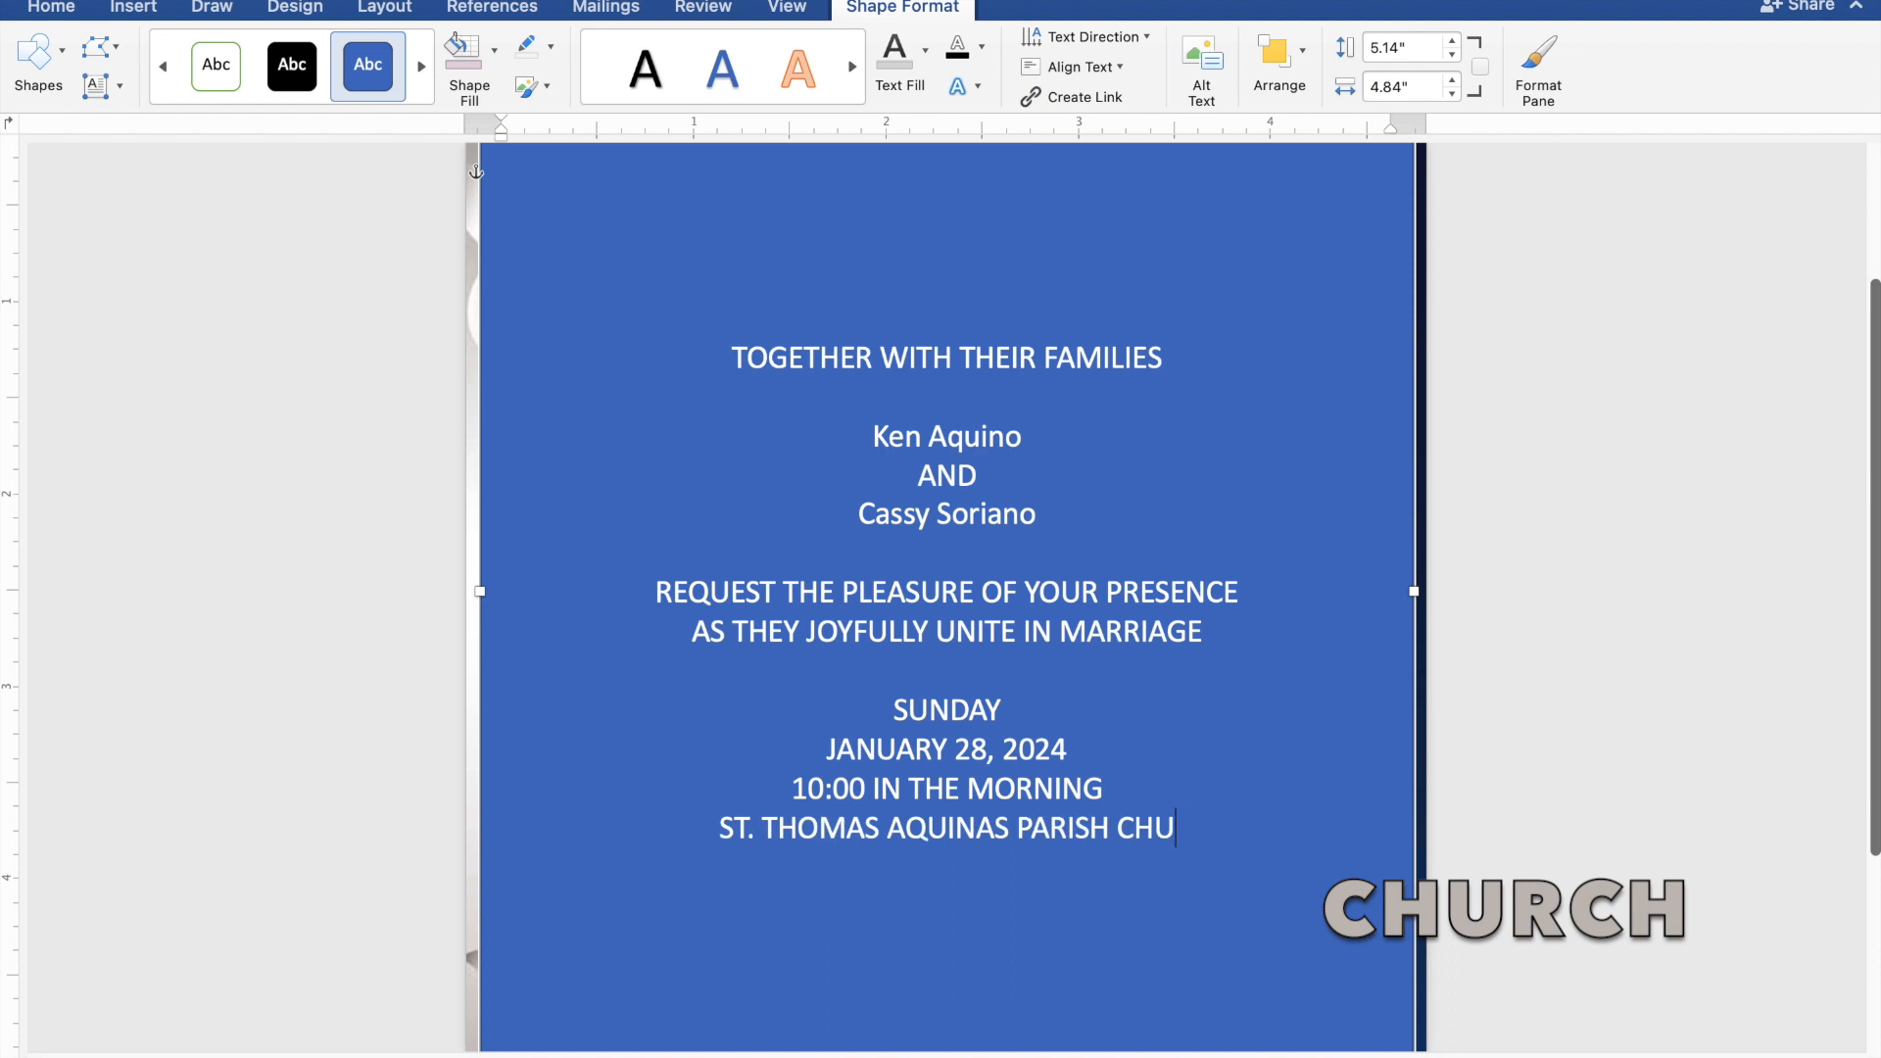
text(RCH)
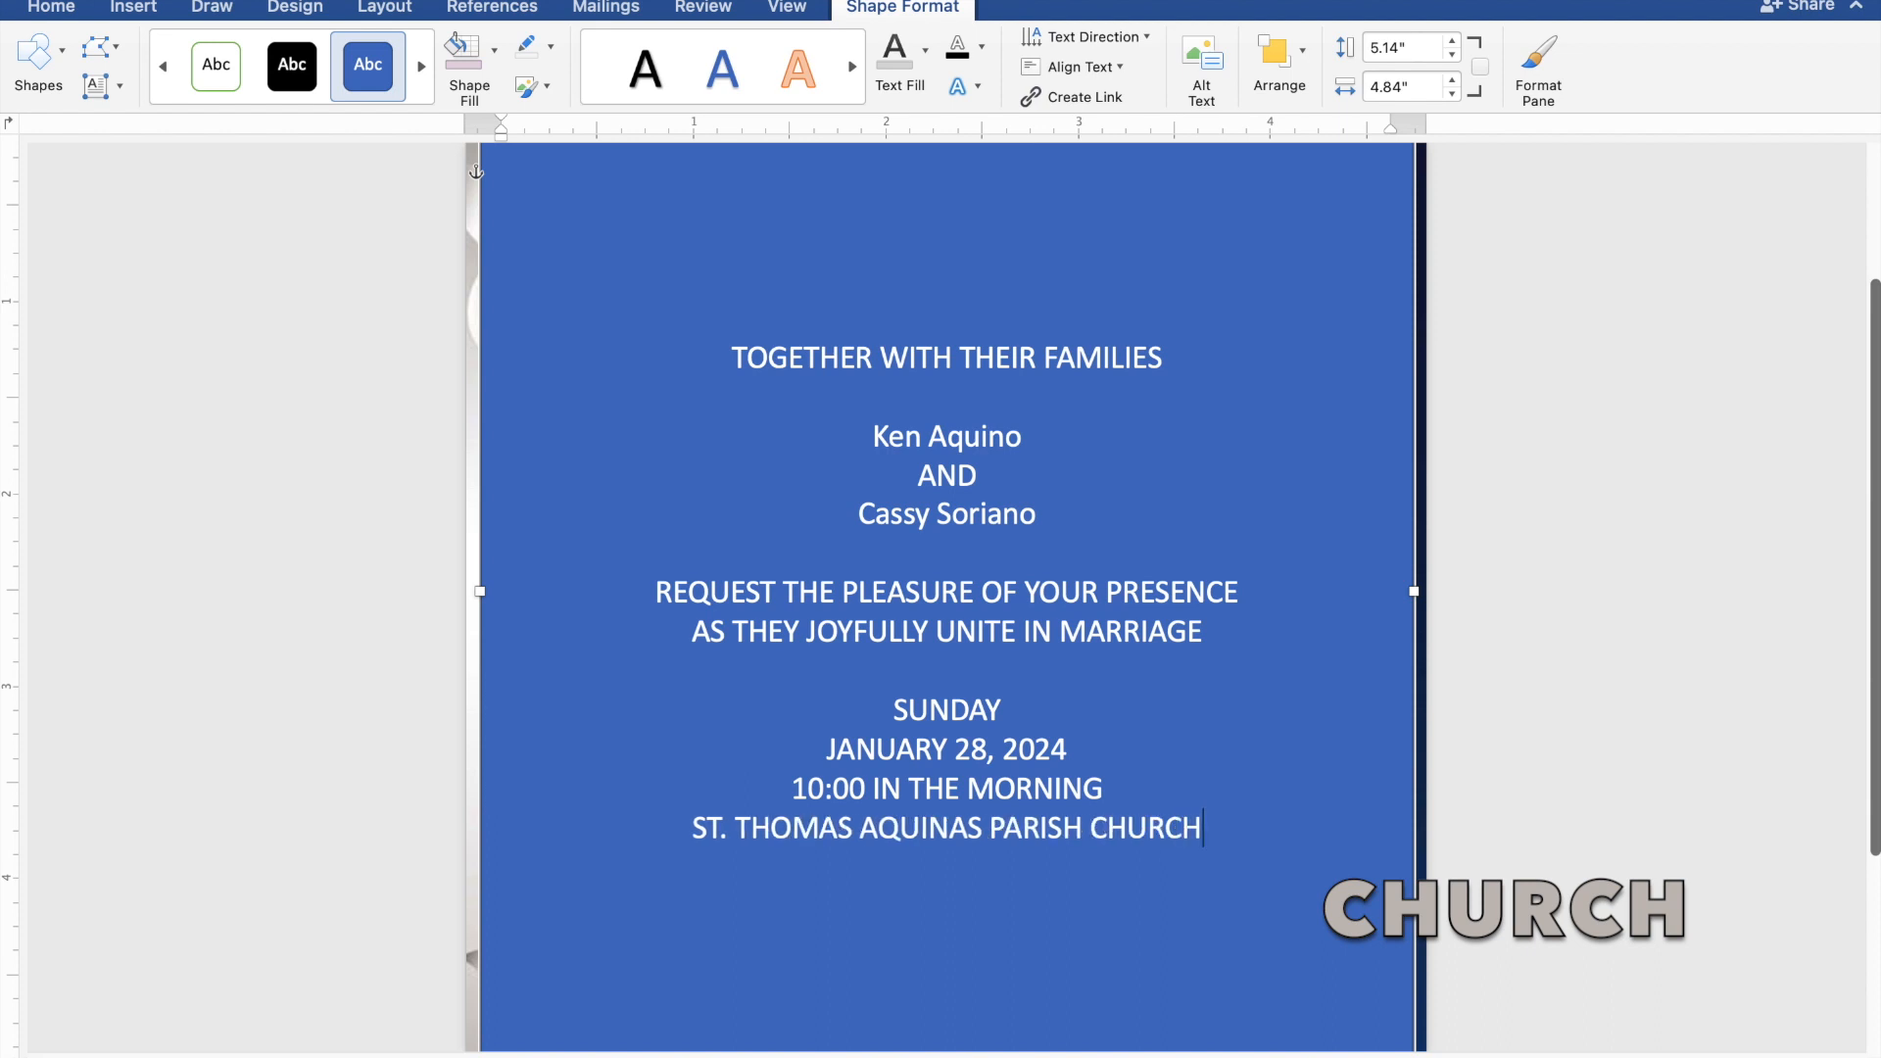
key(Return)
text(M)
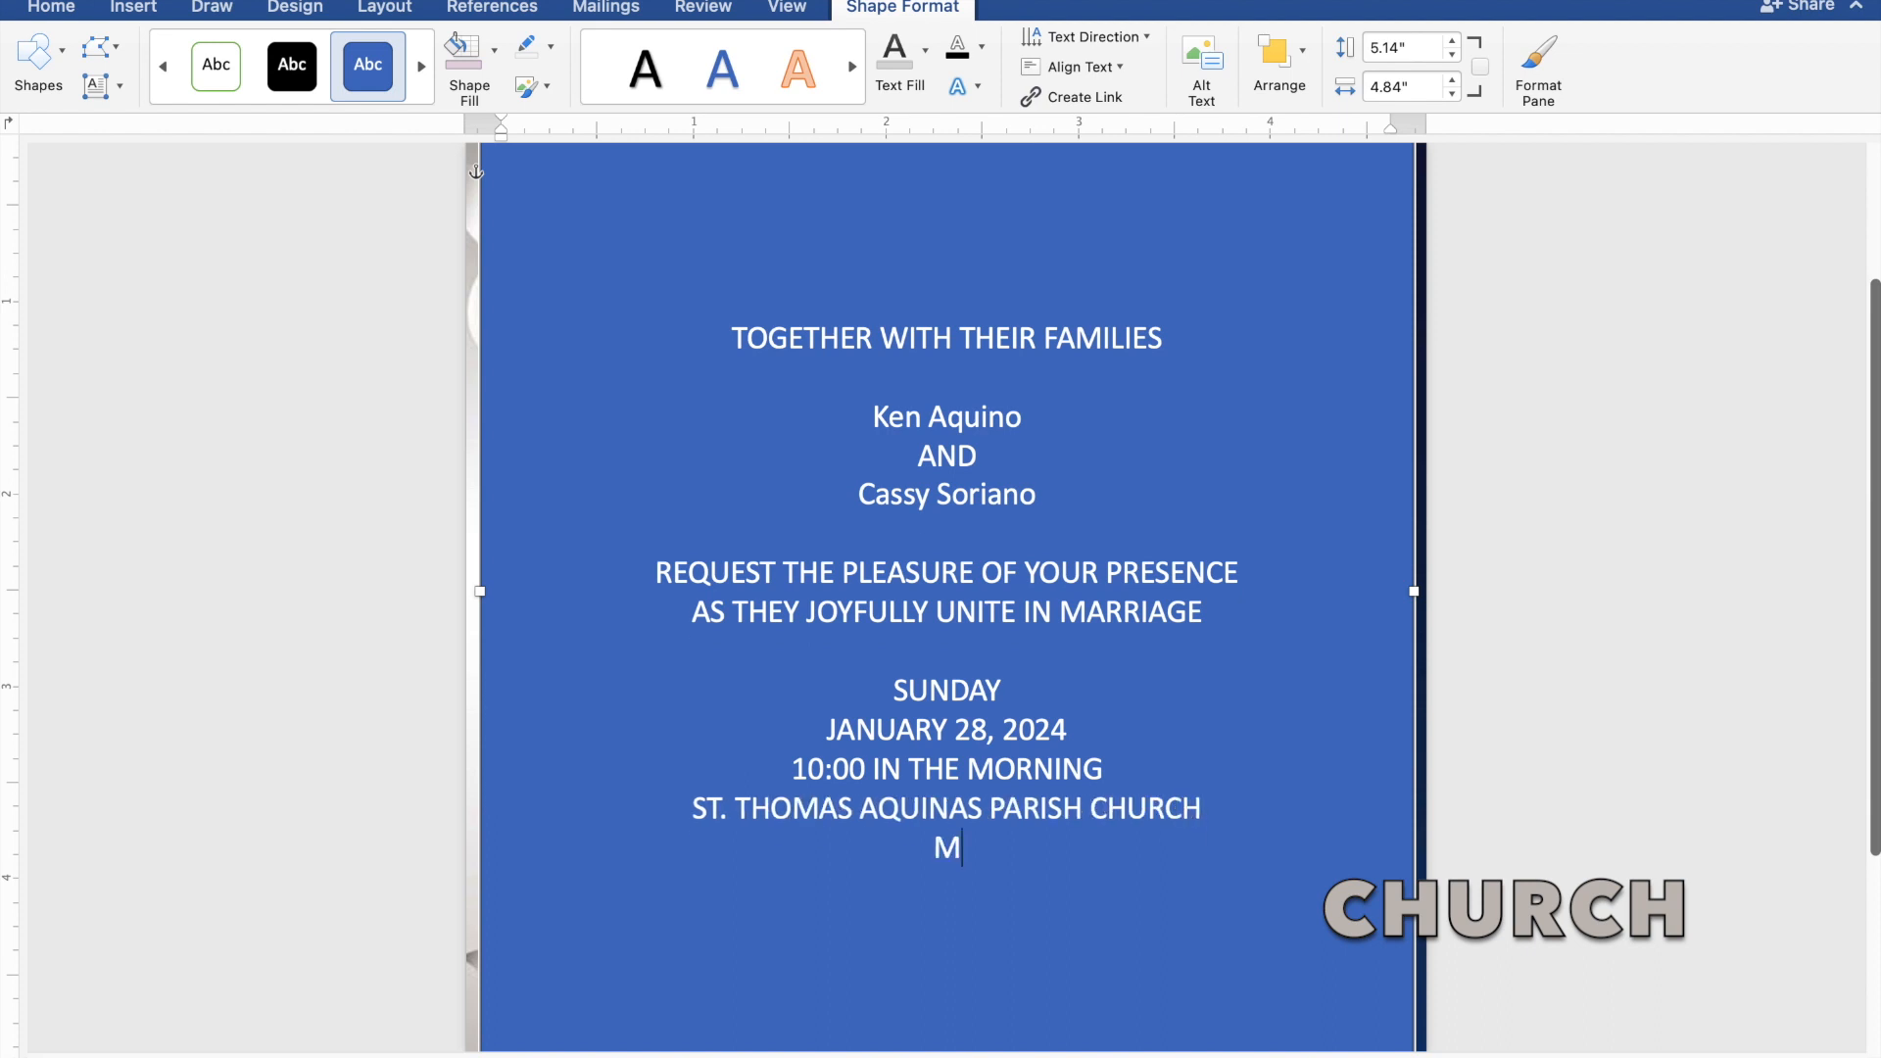
text(ANGALDAN, P)
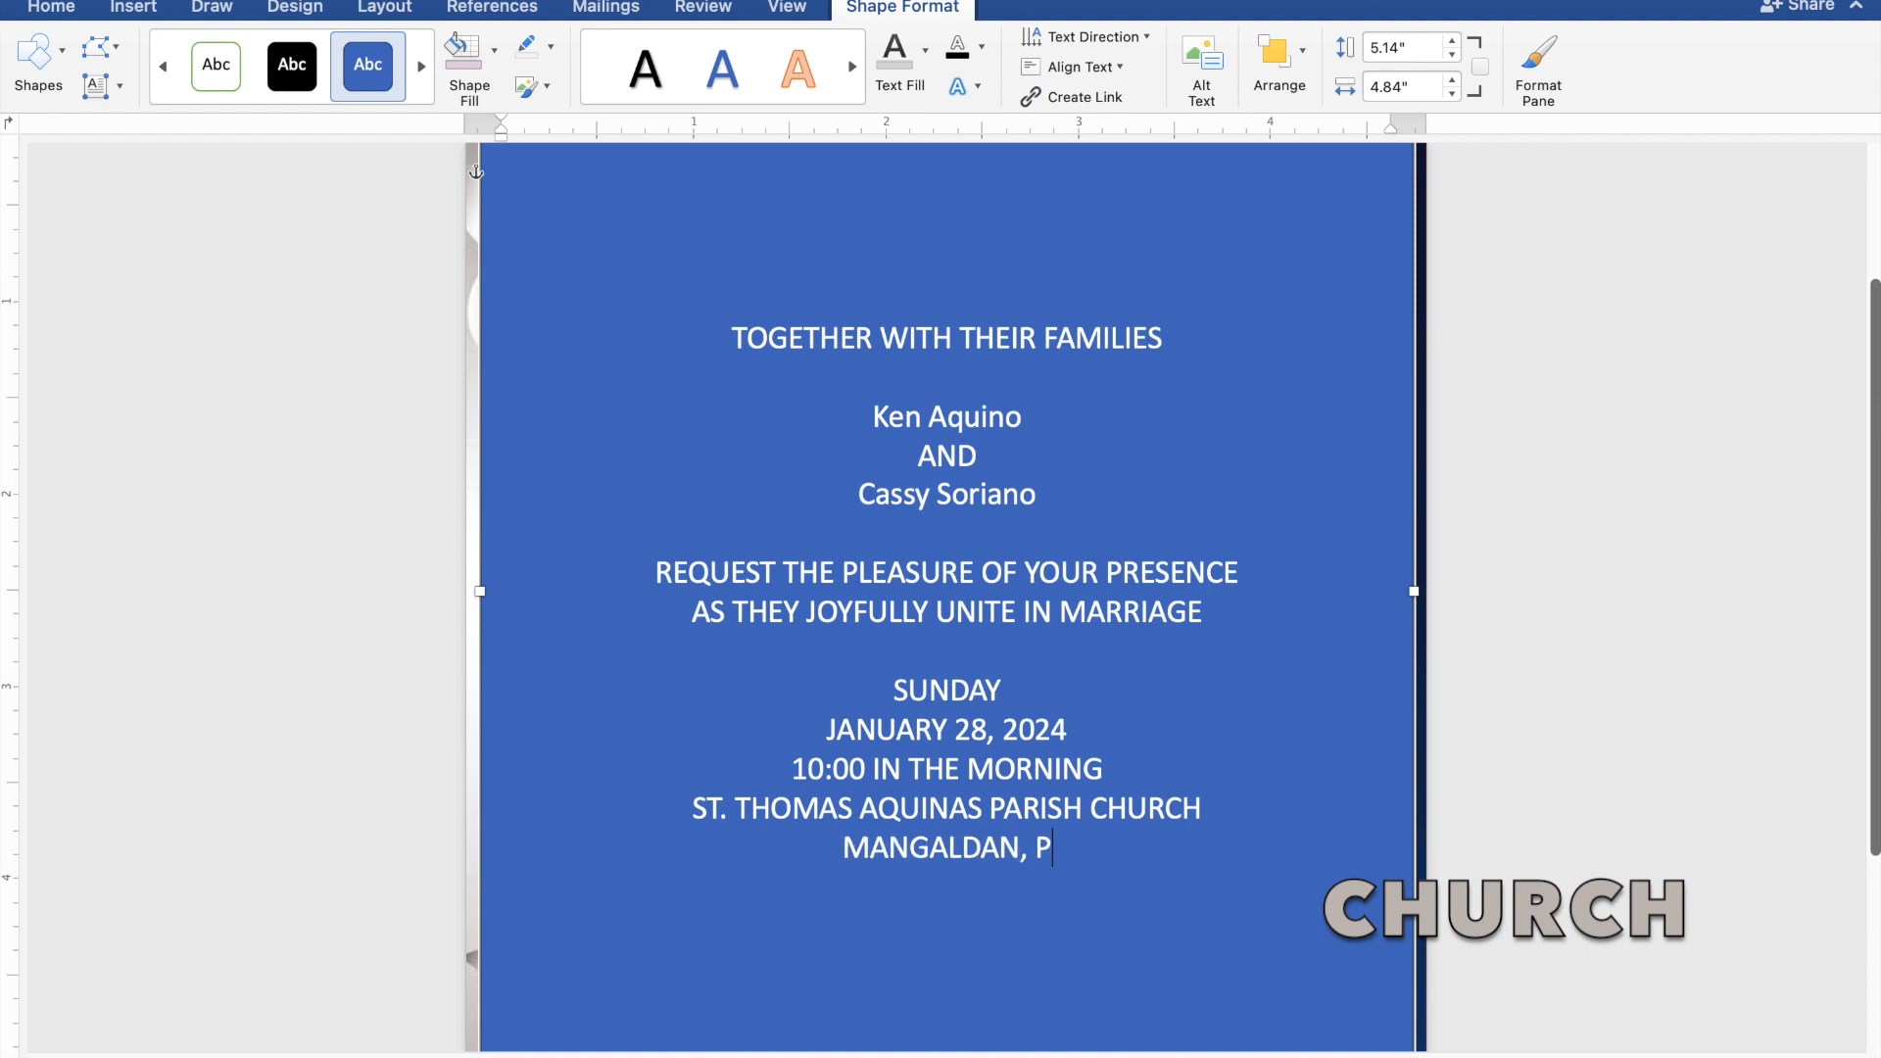
text(ANGA)
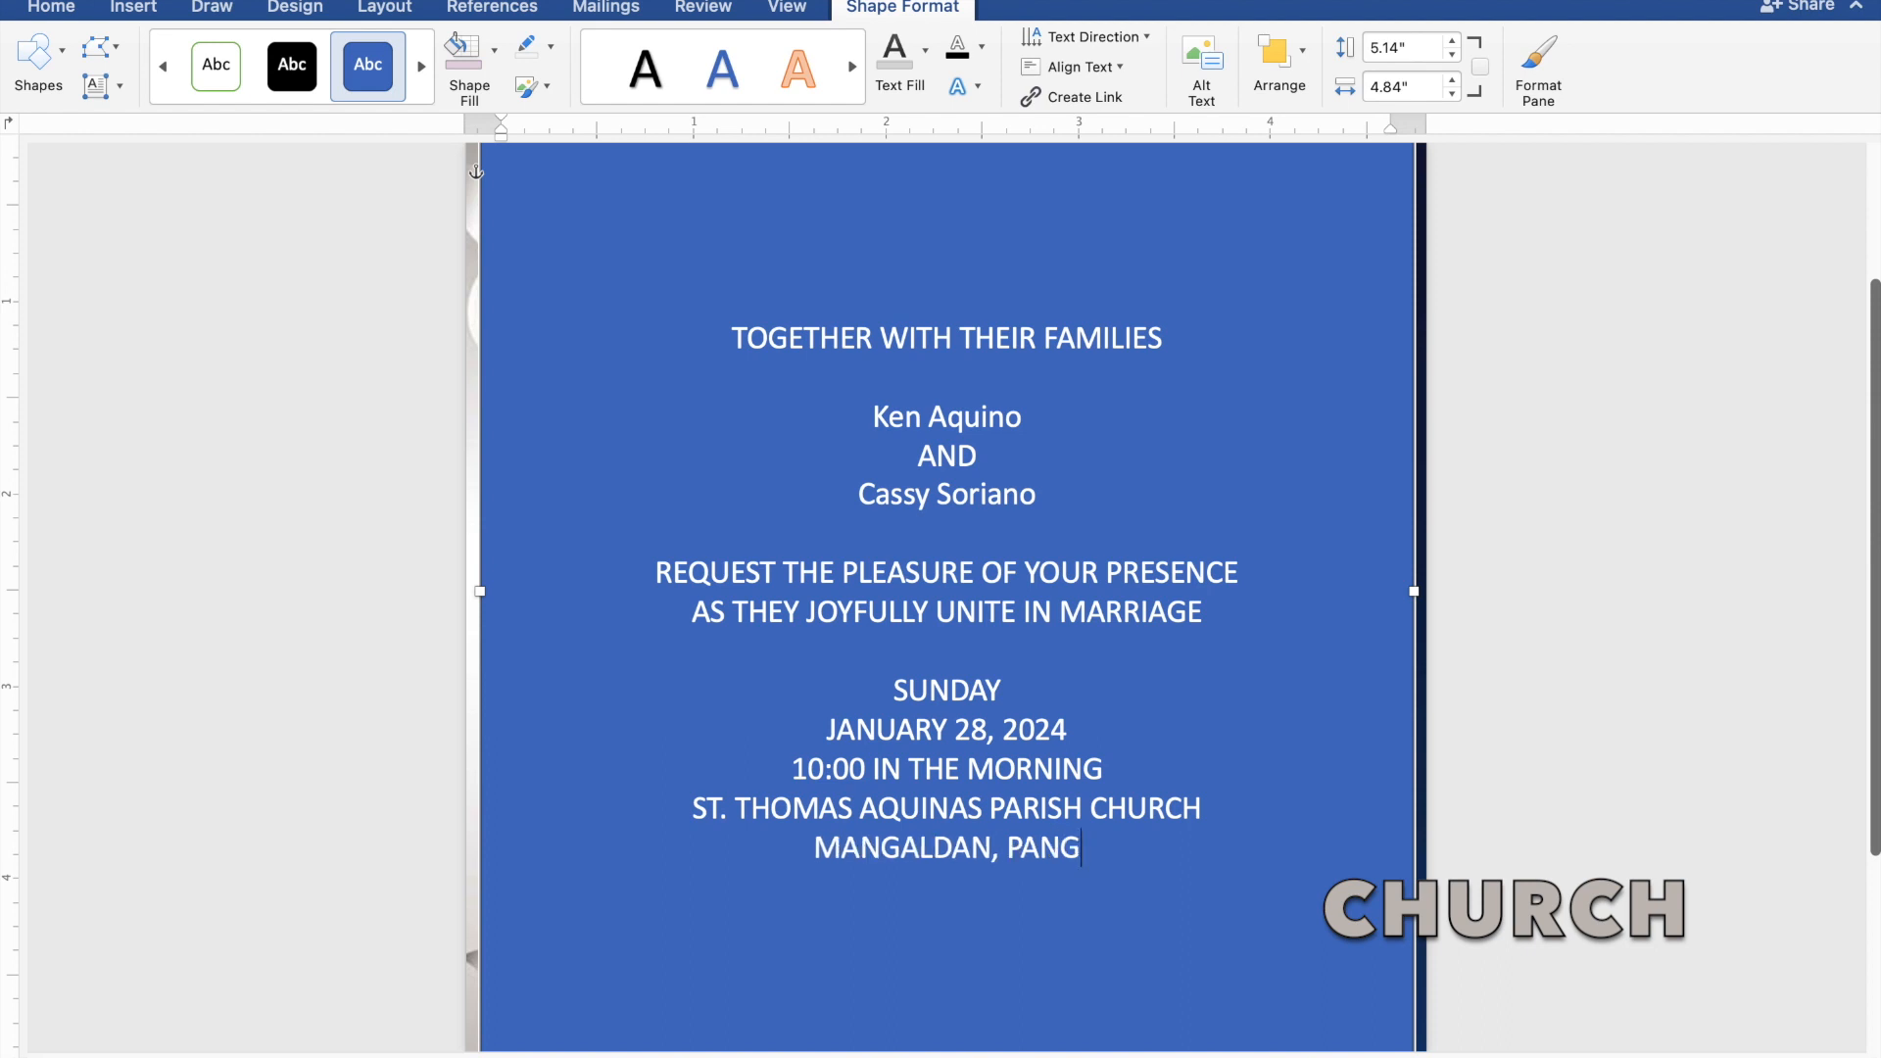
text(SIN)
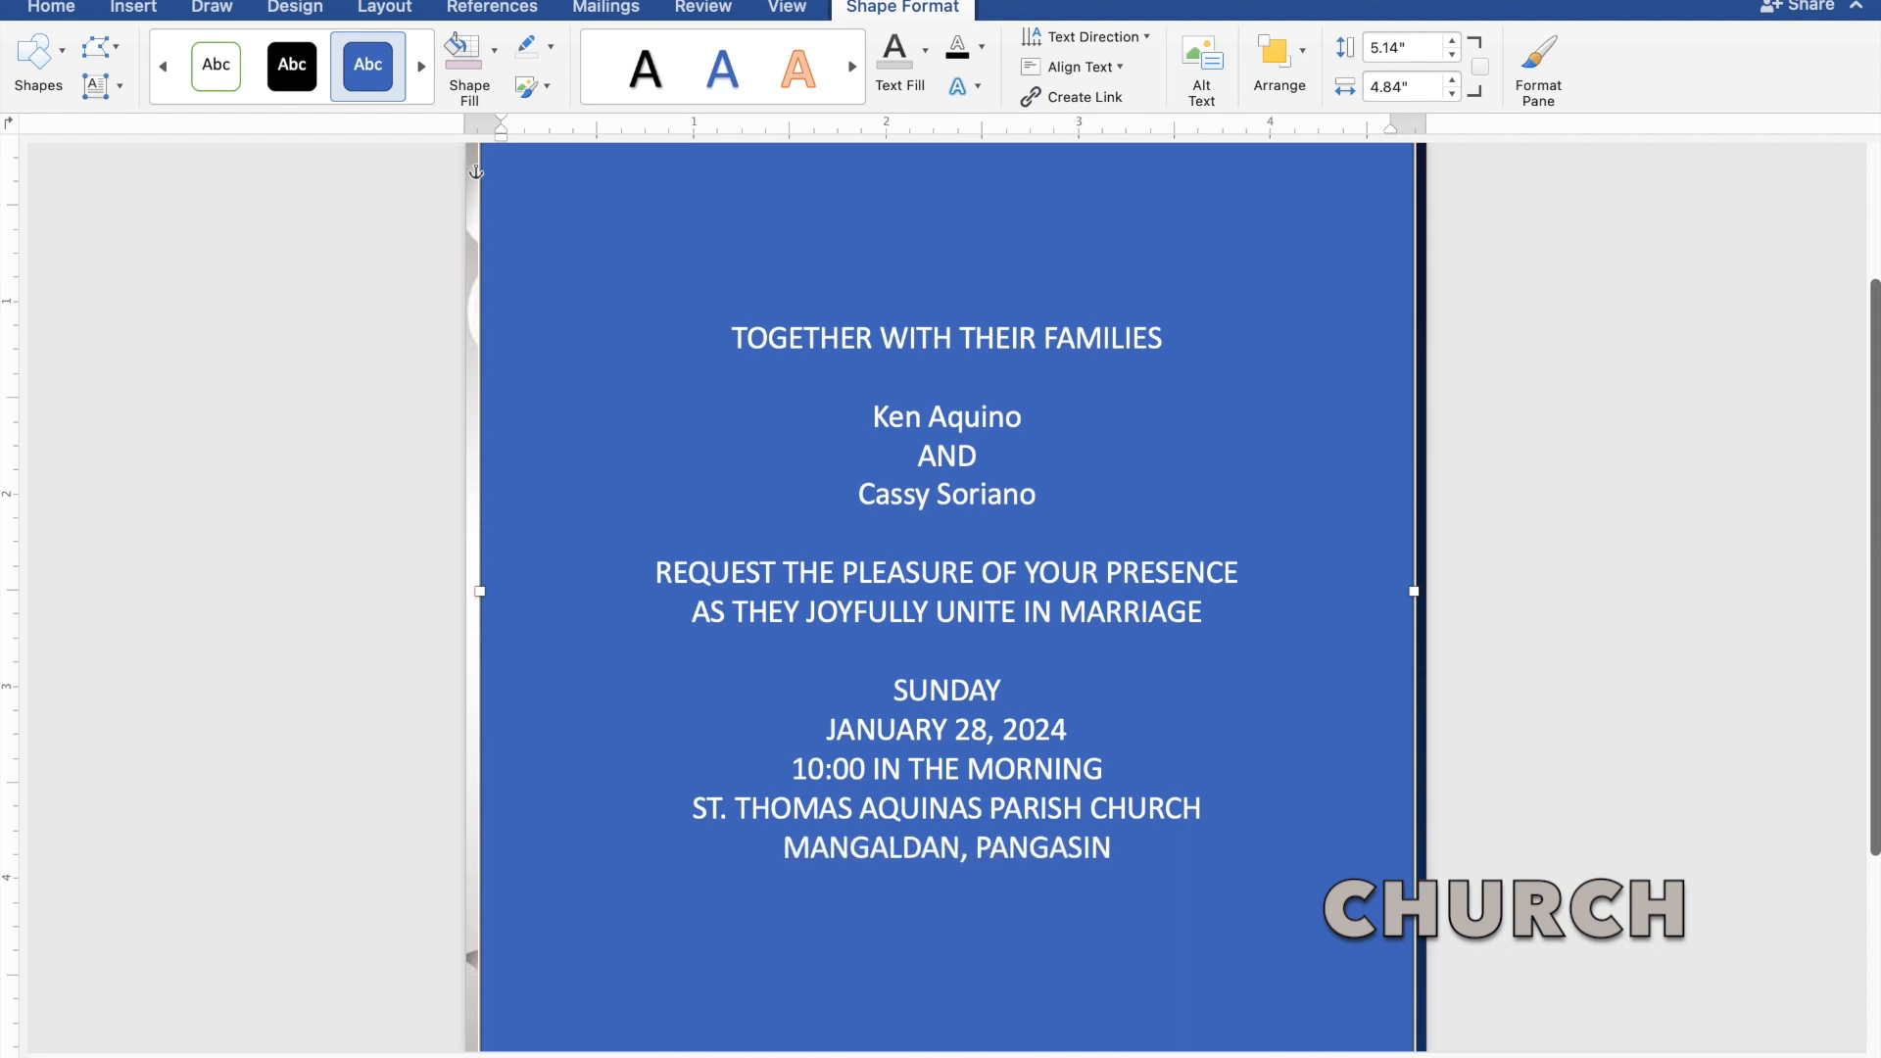
text(AN)
key(Return)
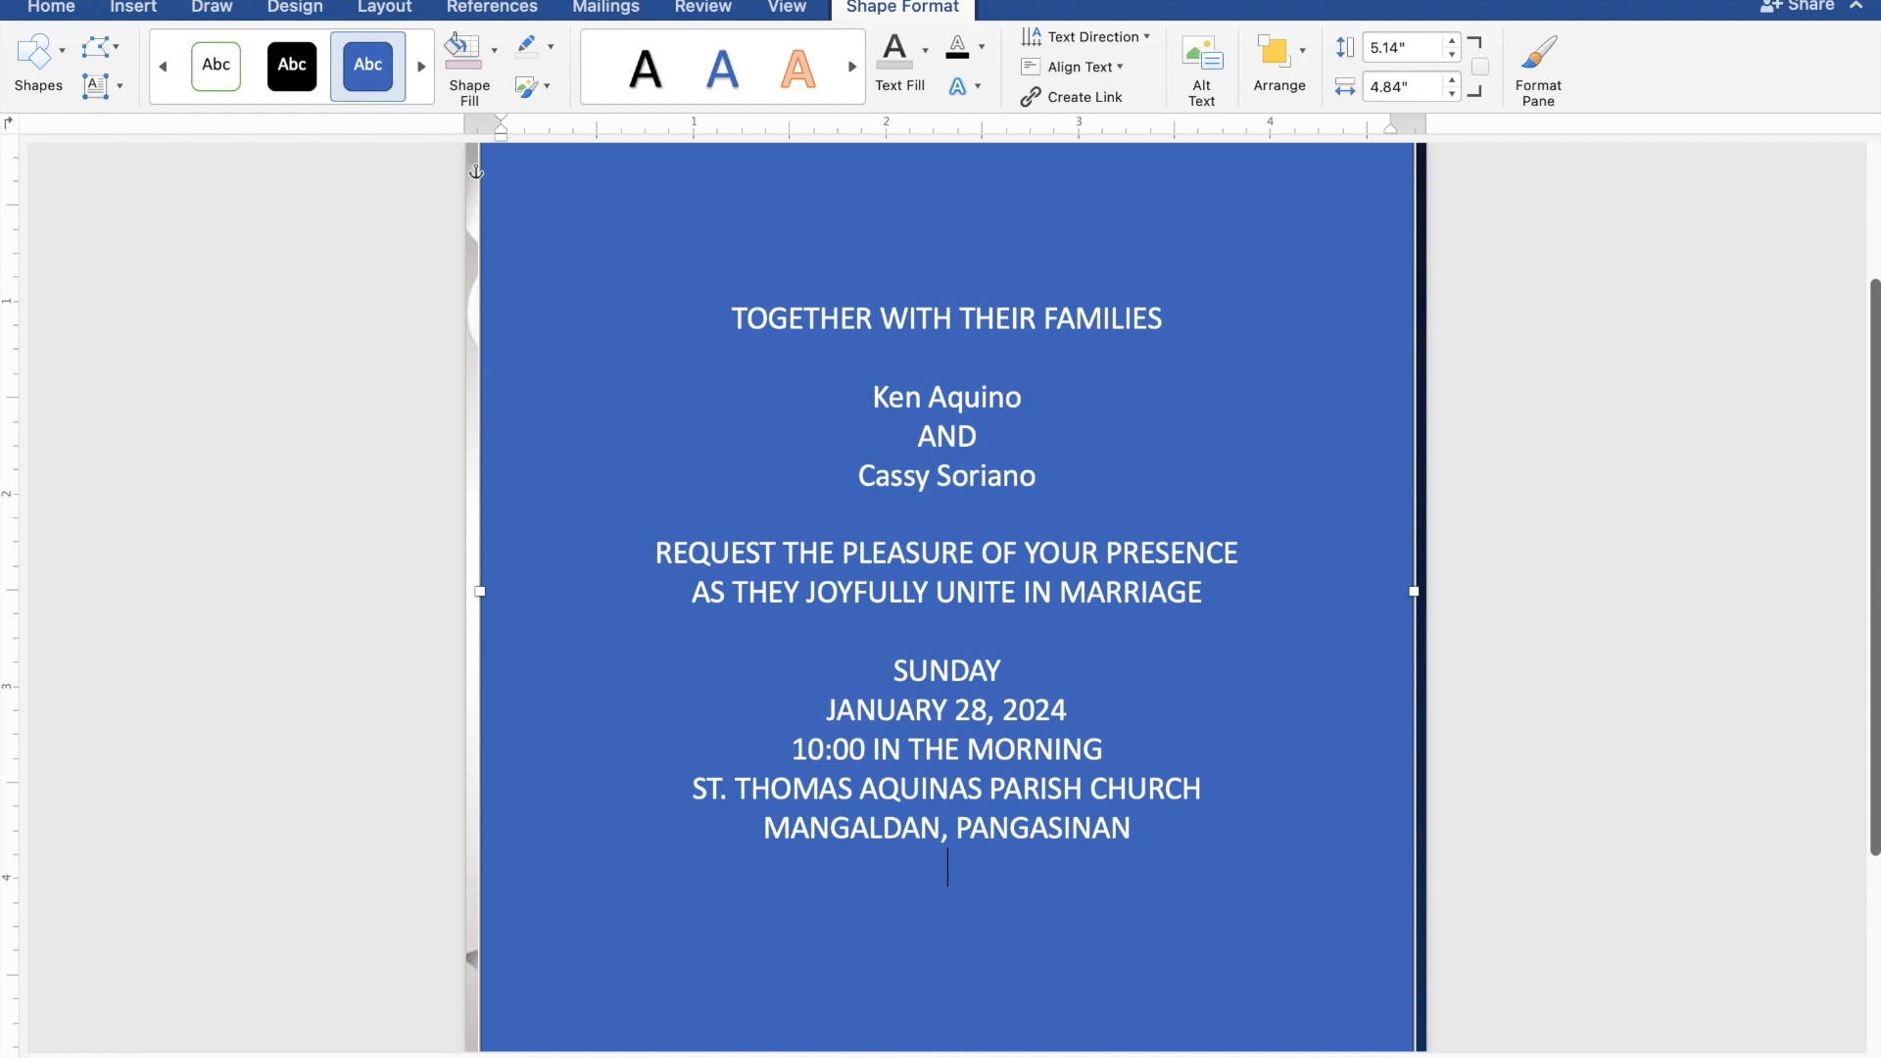
After a blank line, type 'Reception to follow'.
key(Return)
text(R)
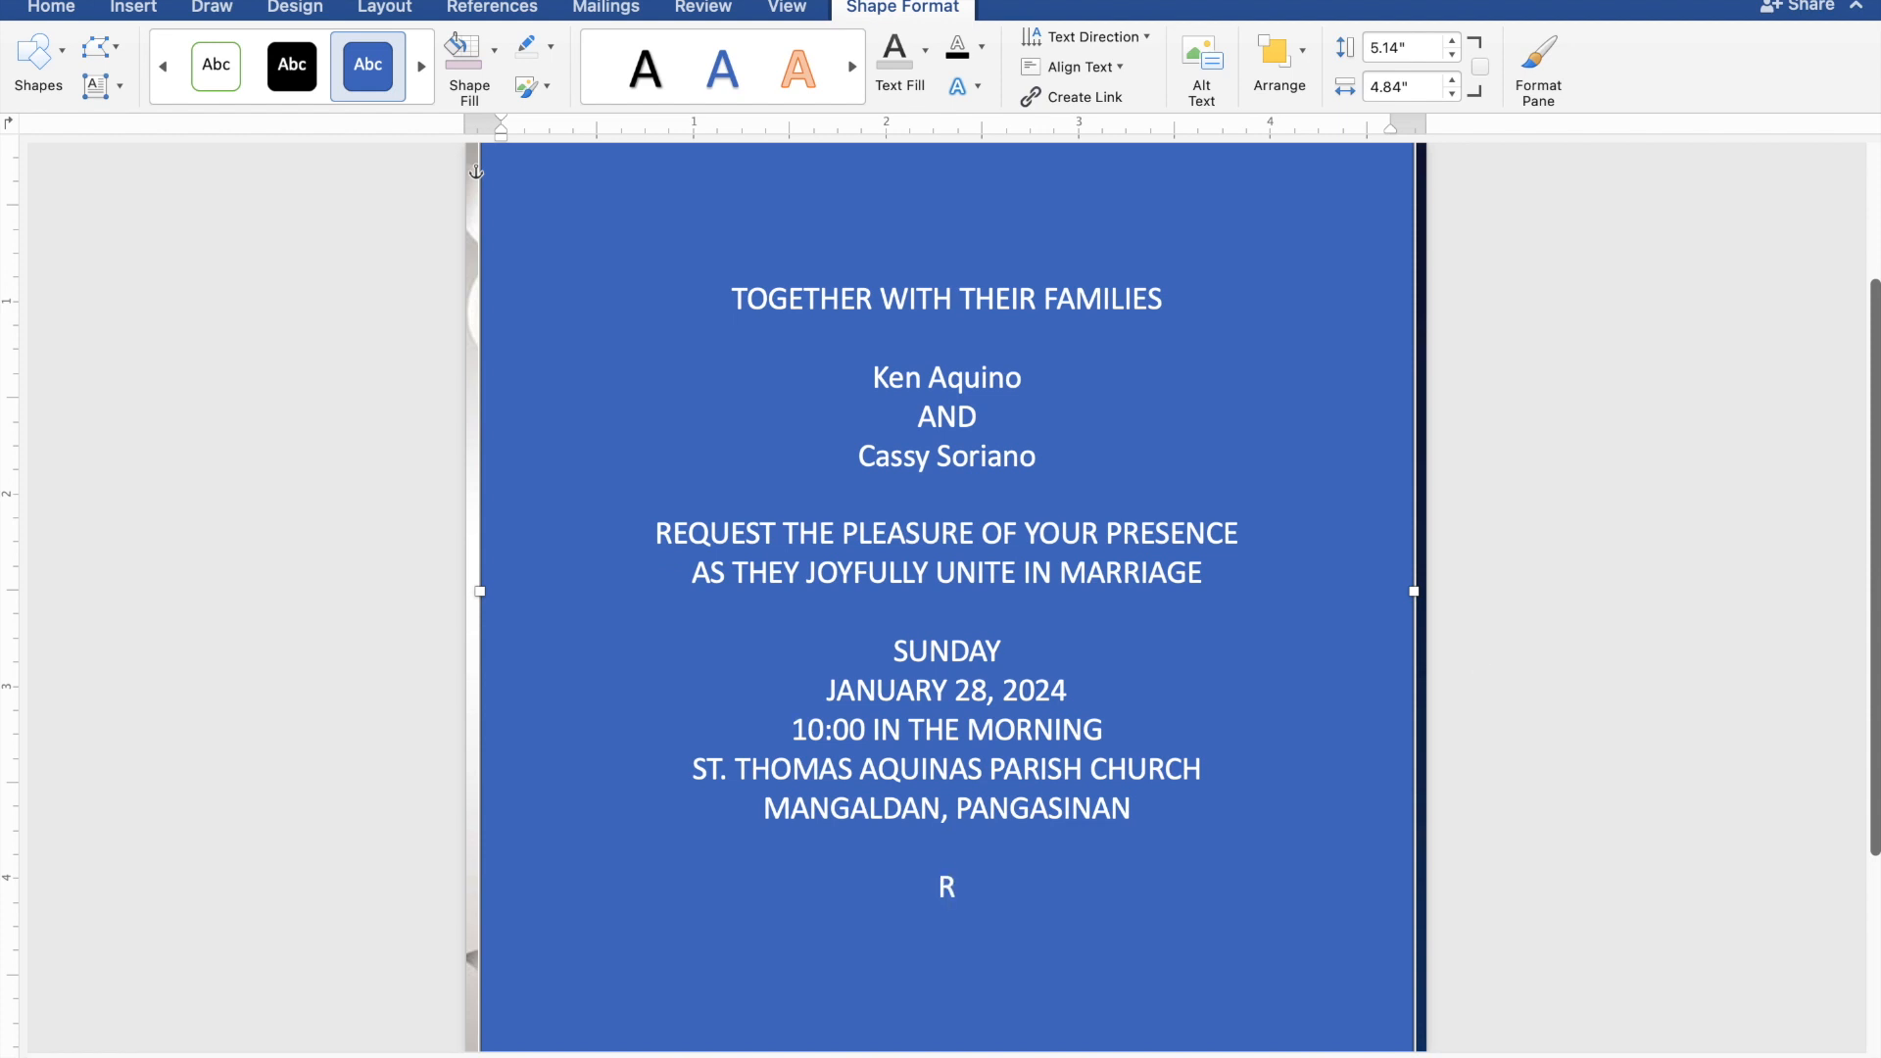
text(eception to fo)
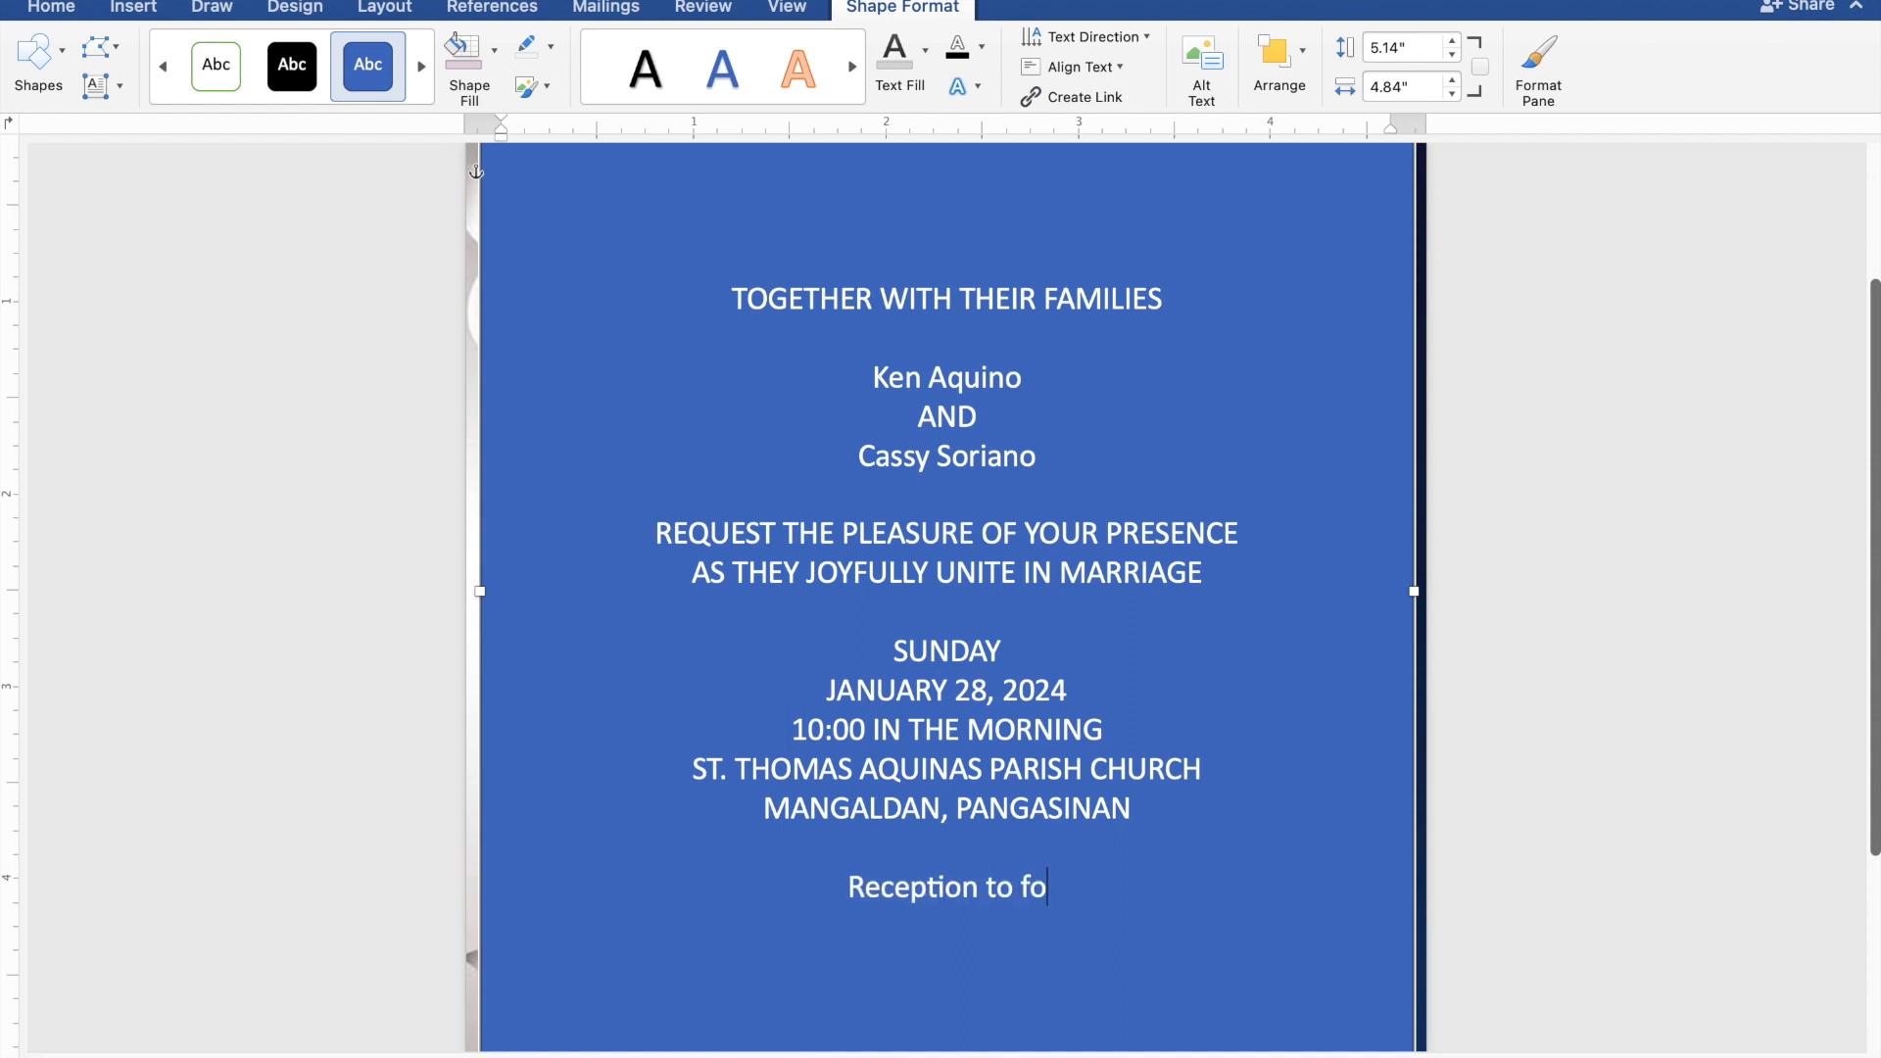
text(llow)
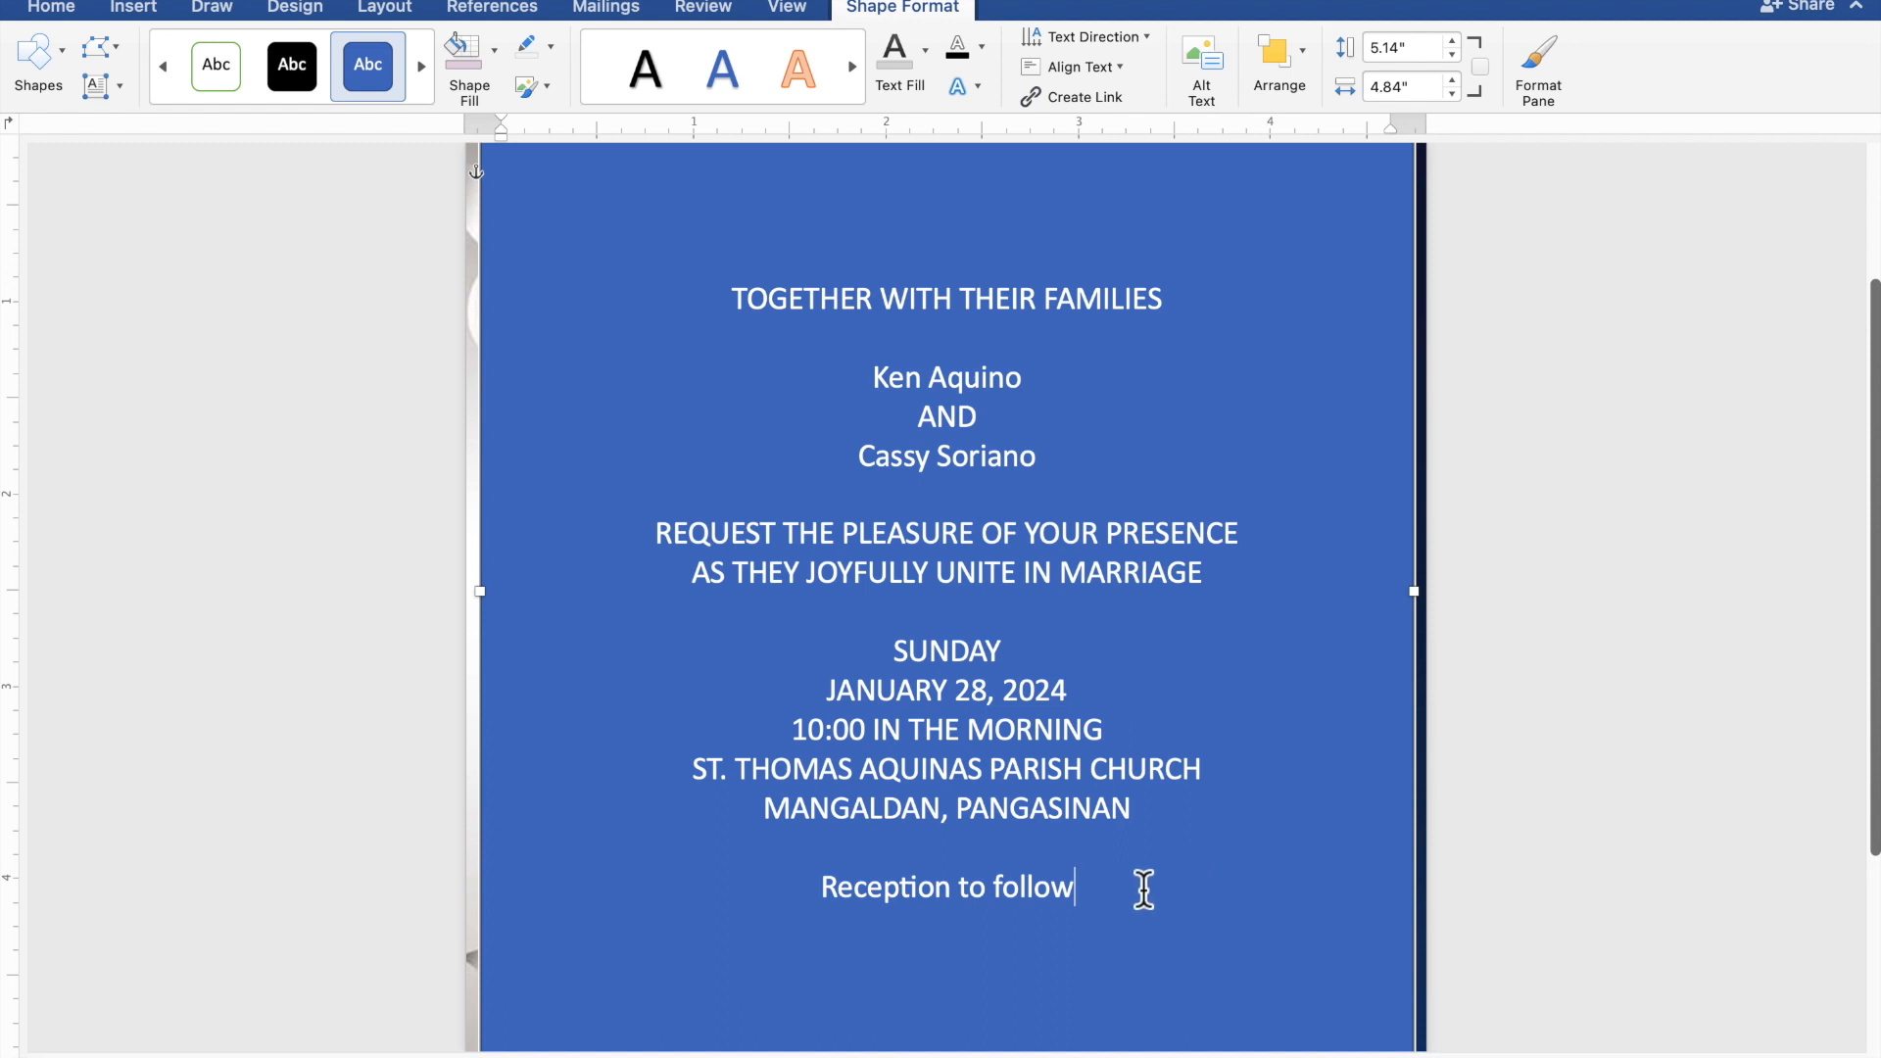
Select the invitation text and set the text box's Shape Fill to No Fill.
drag(1062, 873, 733, 314)
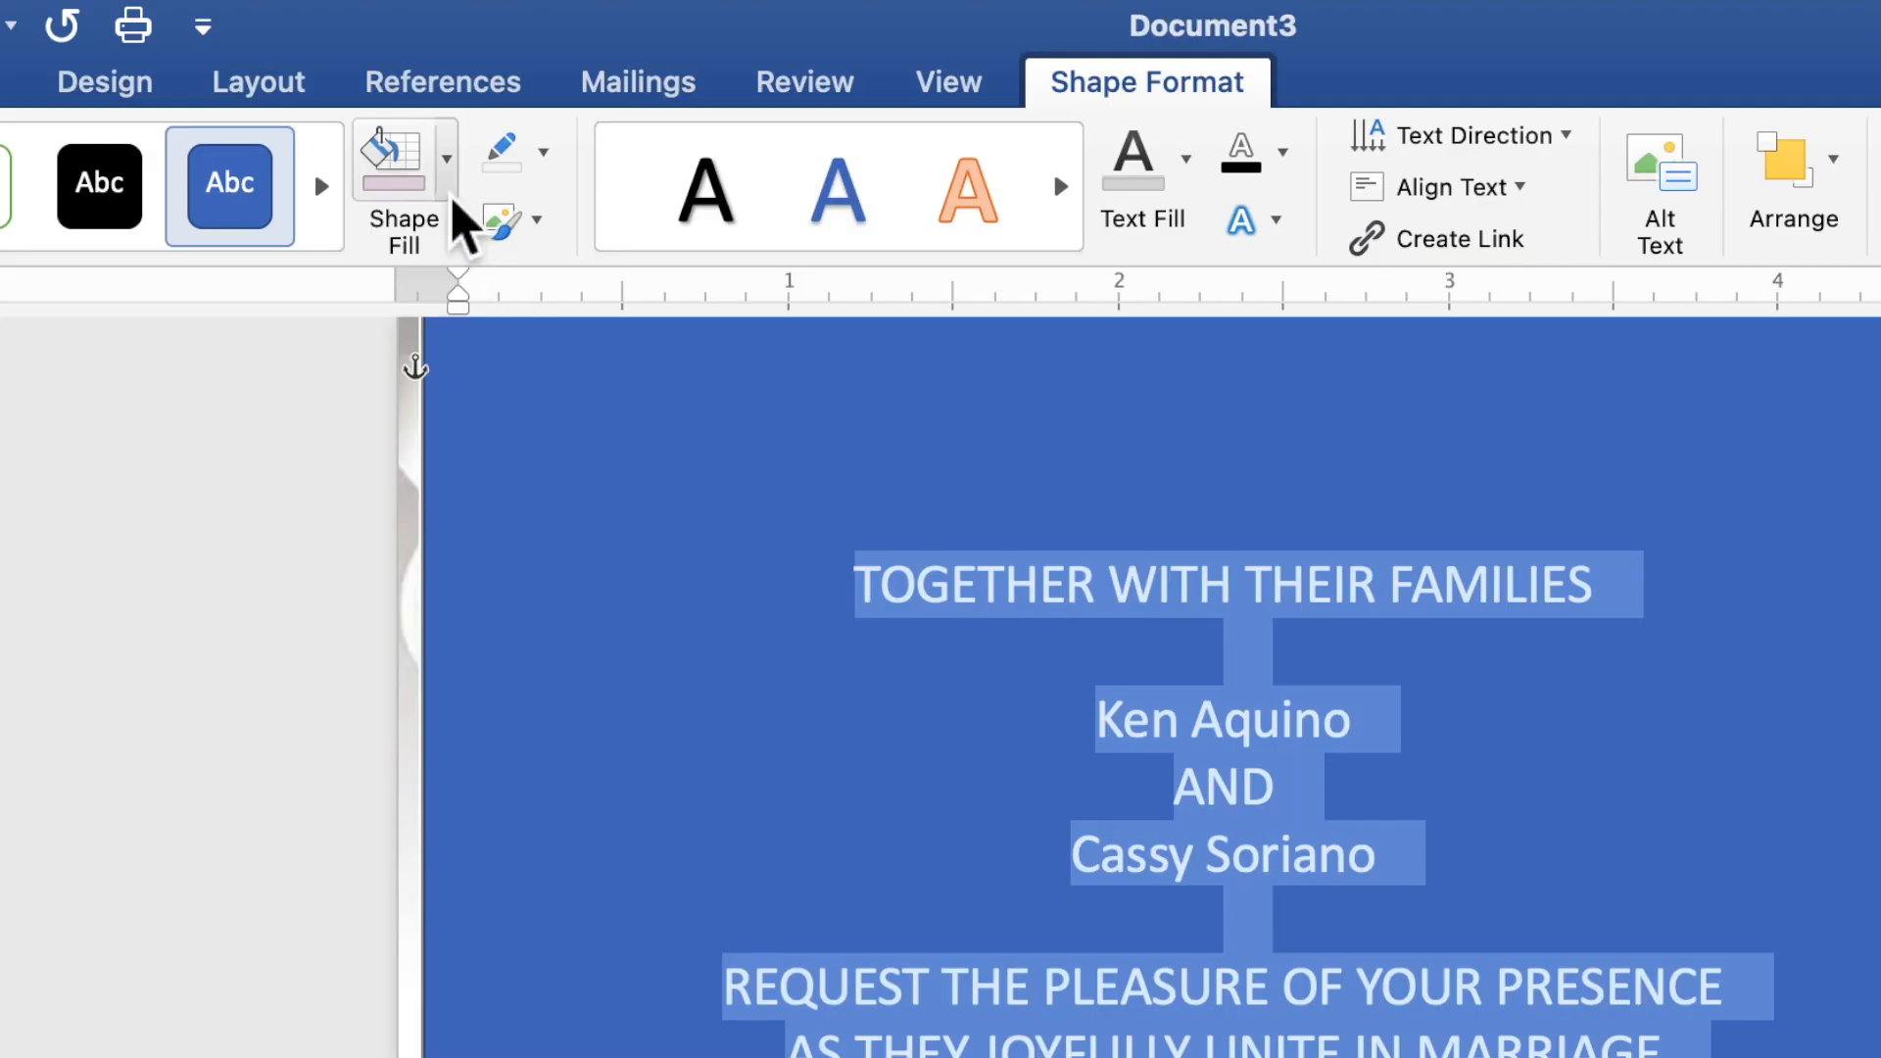
click(446, 159)
click(480, 260)
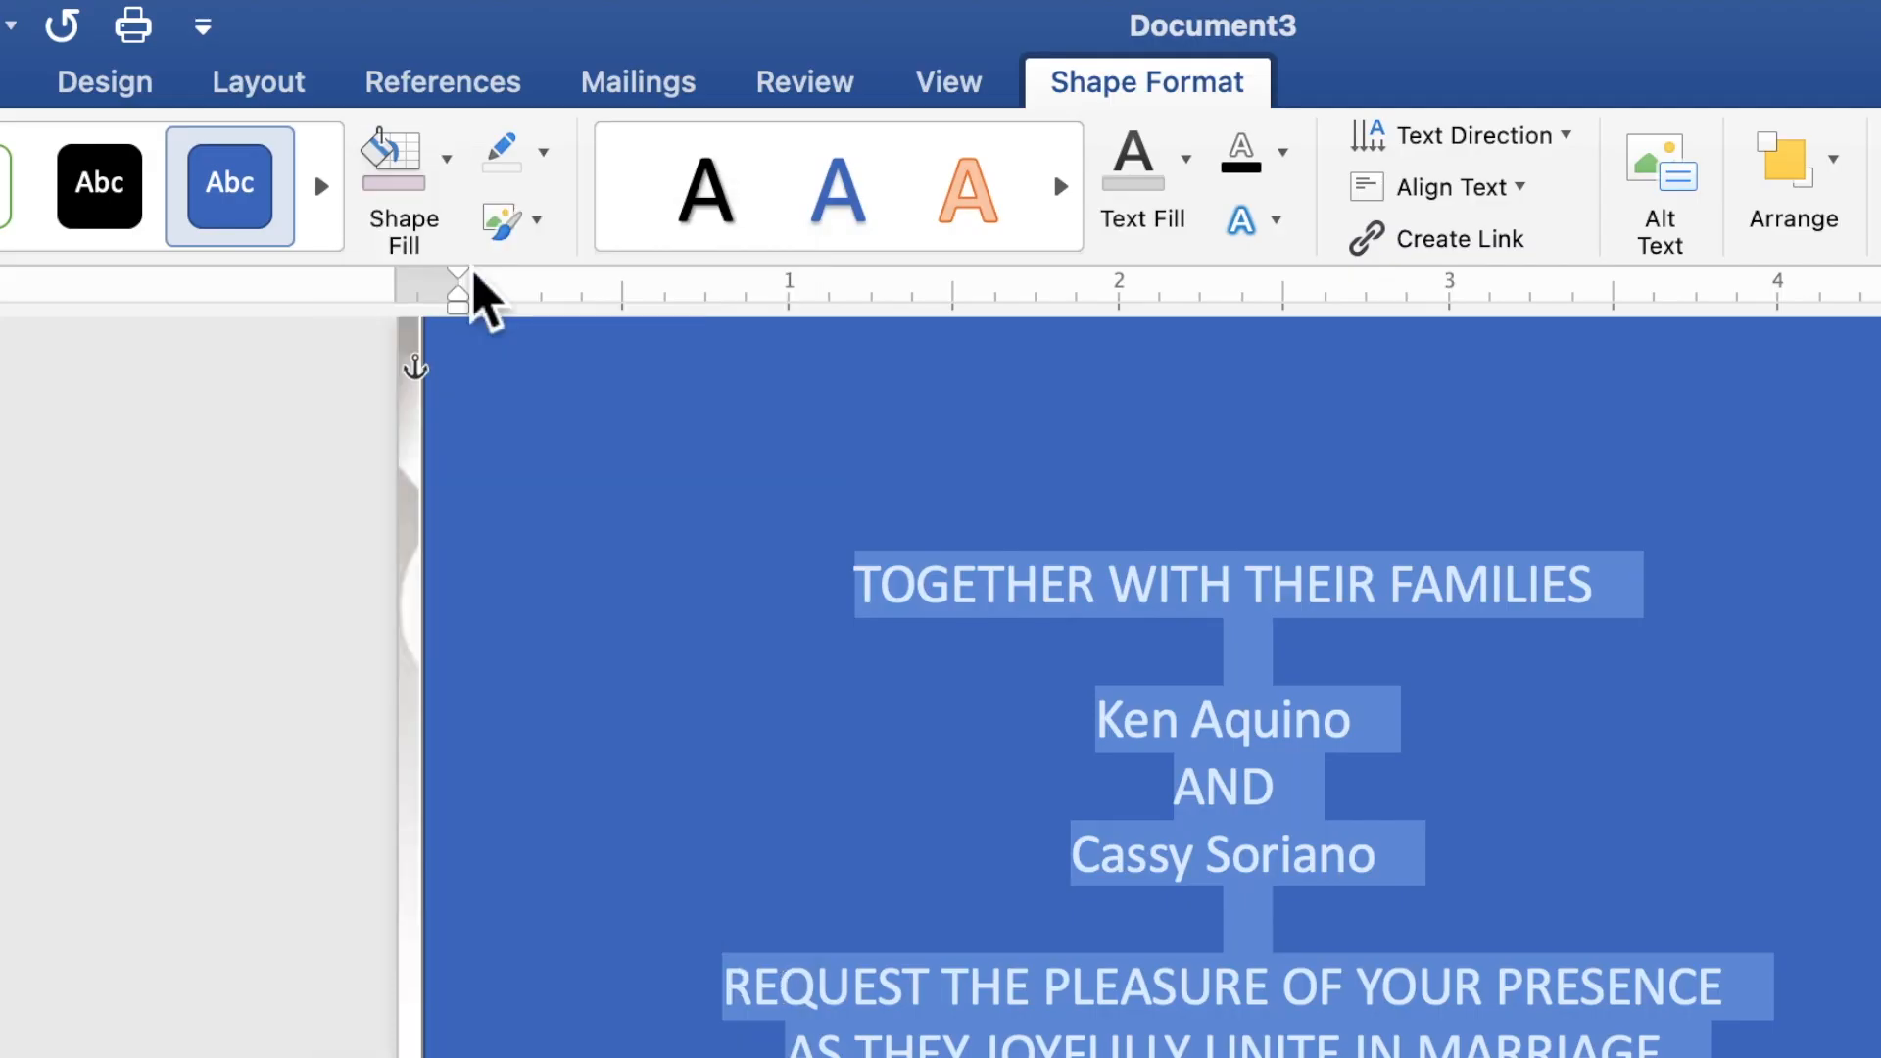
Remove the text box outline and make the invitation text light grey.
click(545, 155)
click(571, 245)
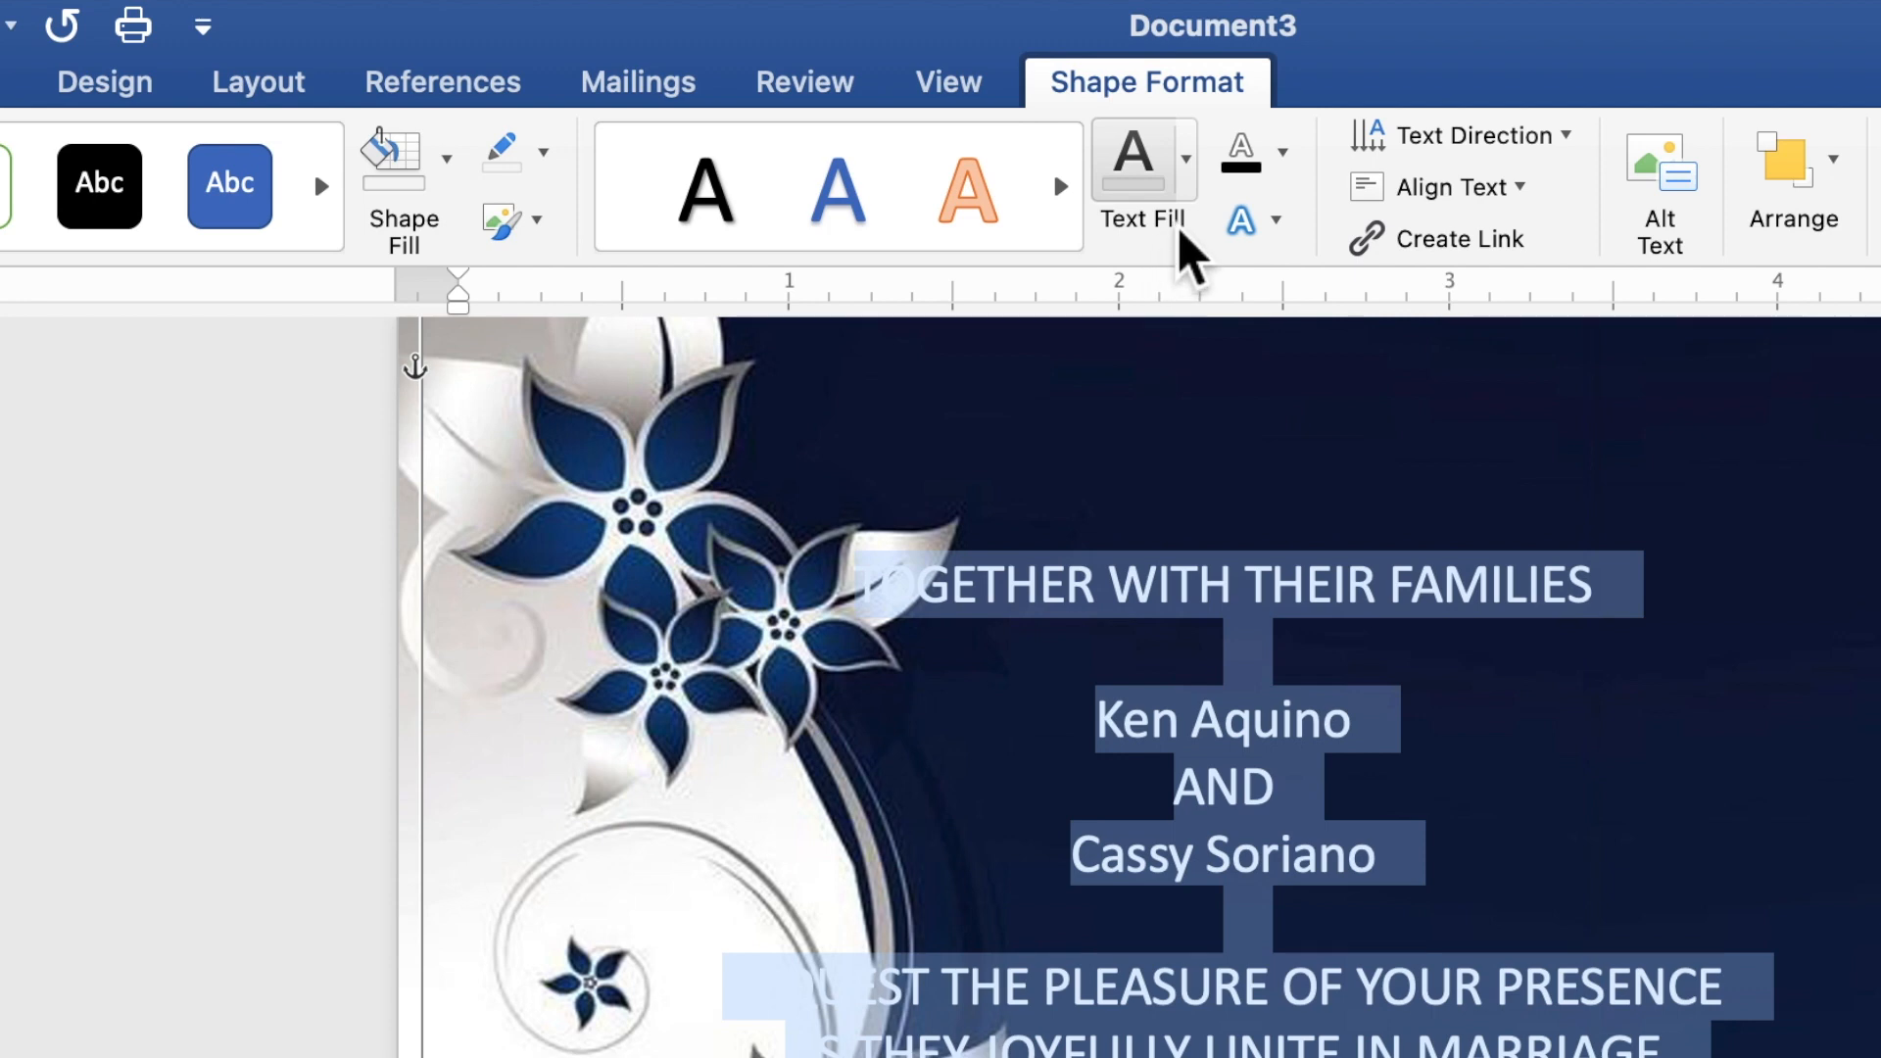
click(1192, 192)
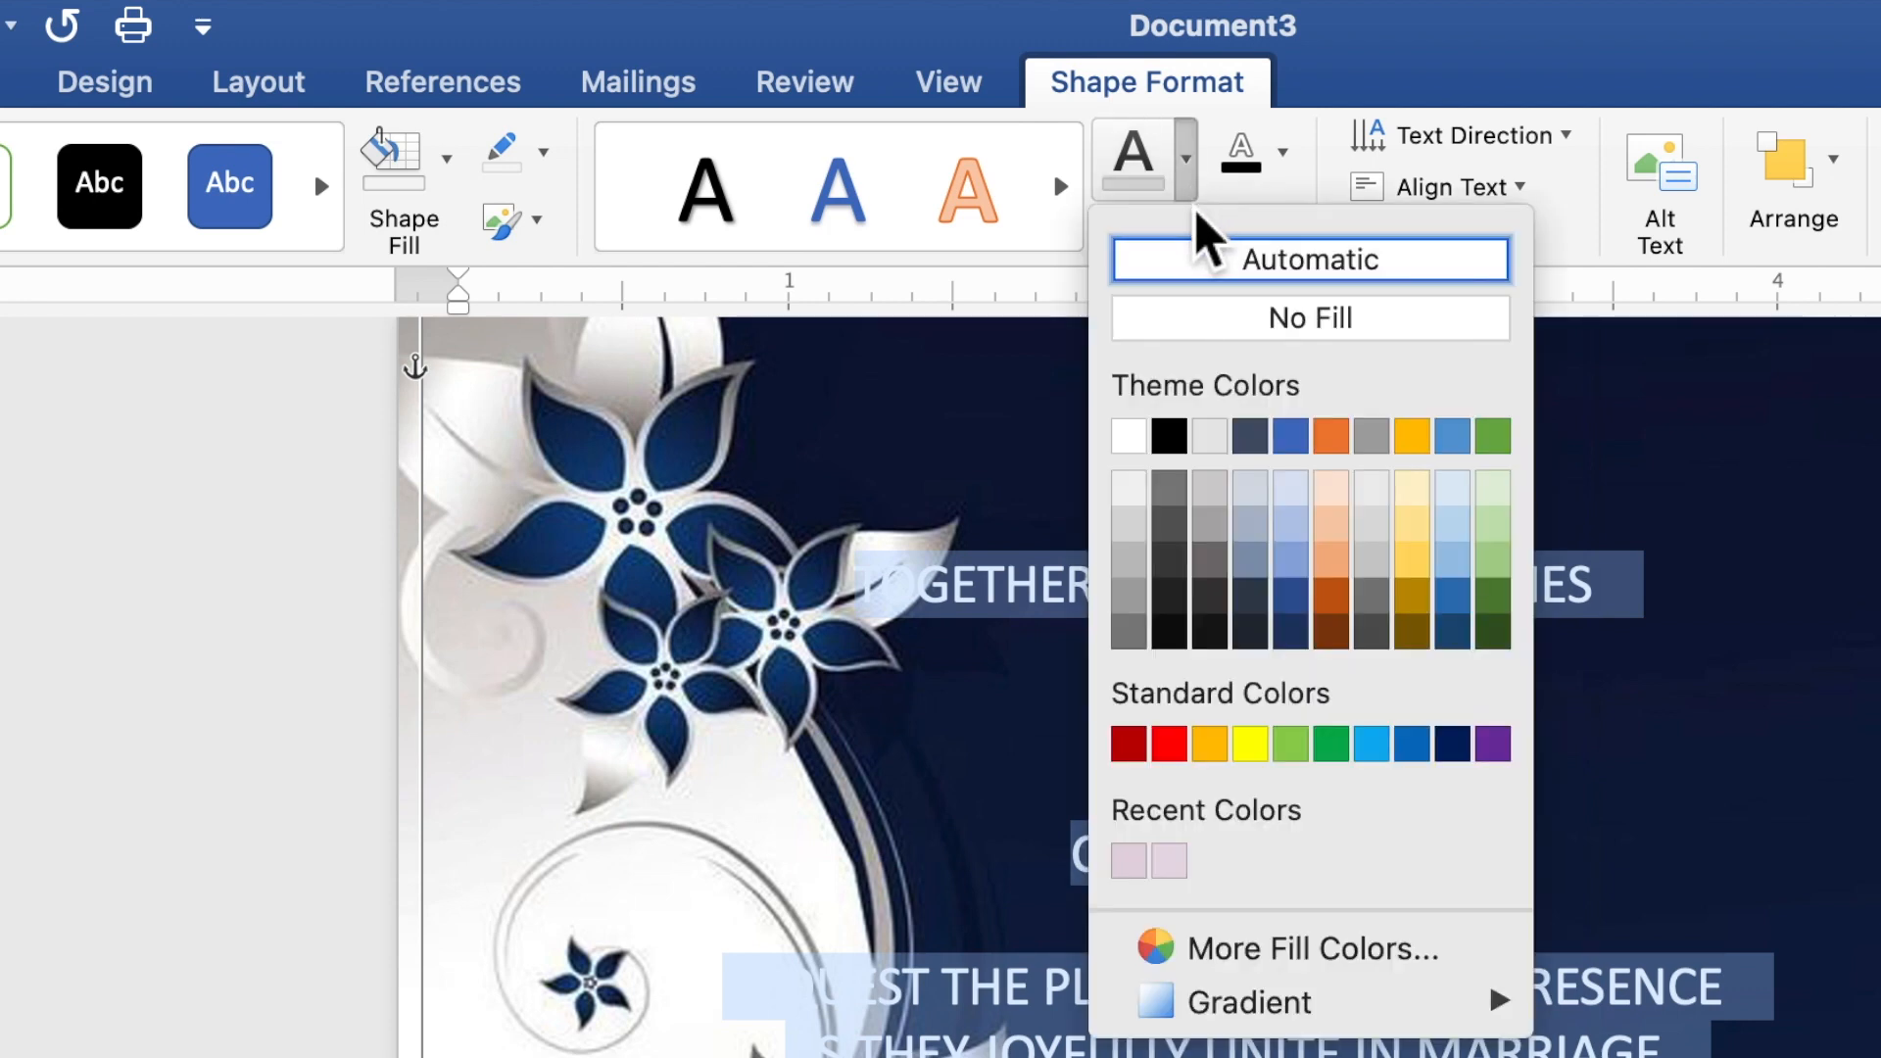
click(1134, 534)
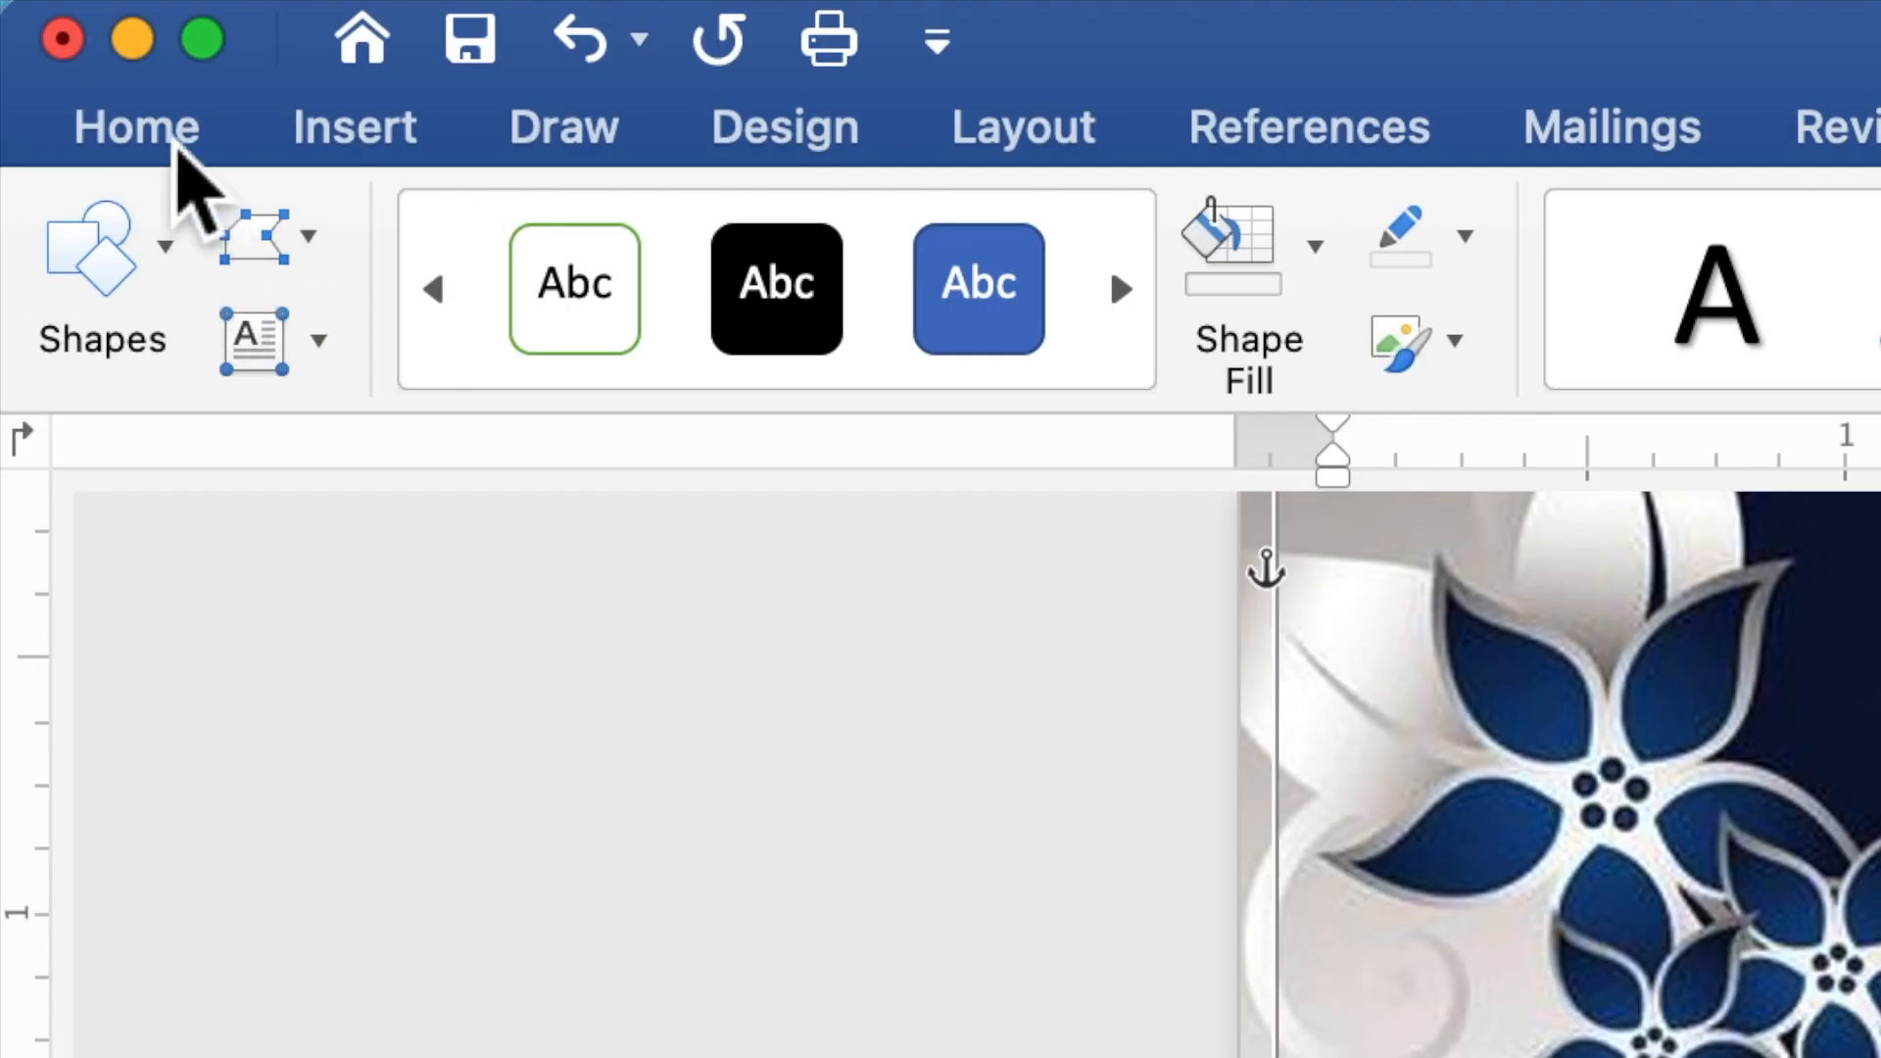
Change the invitation text to Times New Roman, size 10.
click(179, 155)
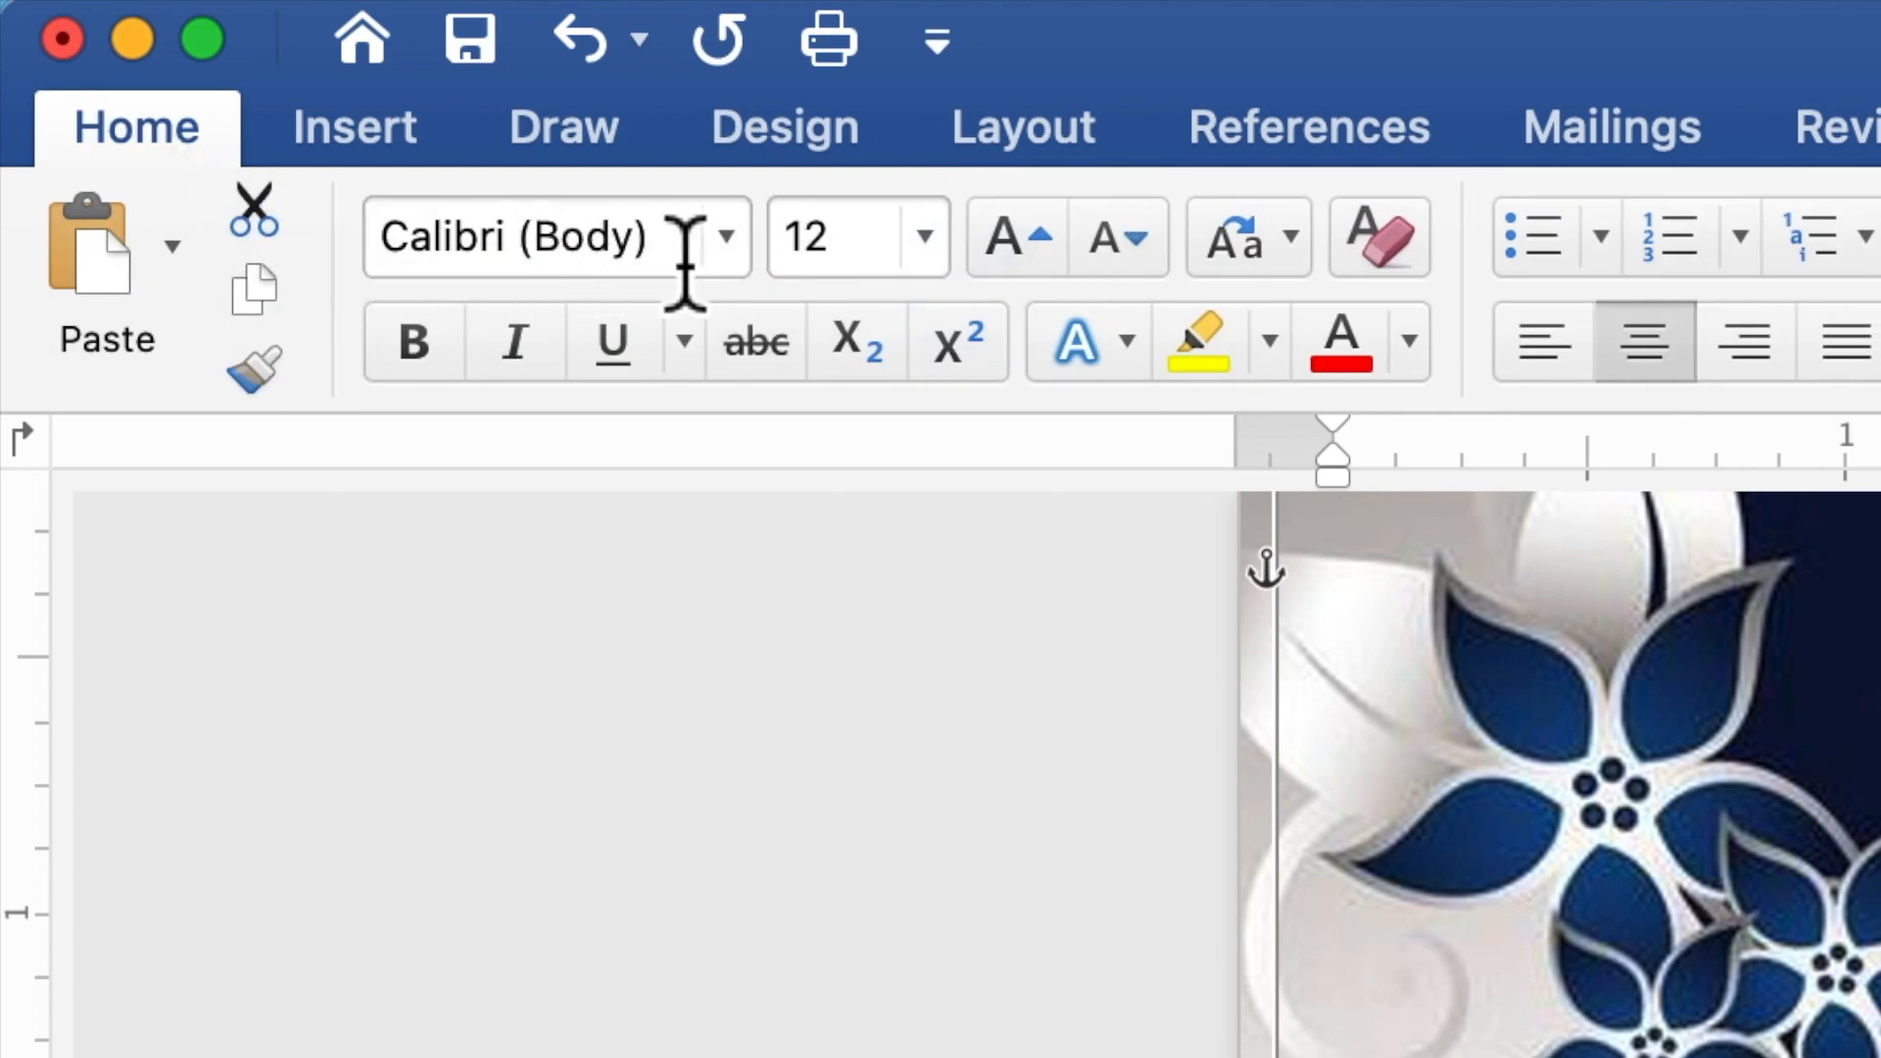
click(727, 243)
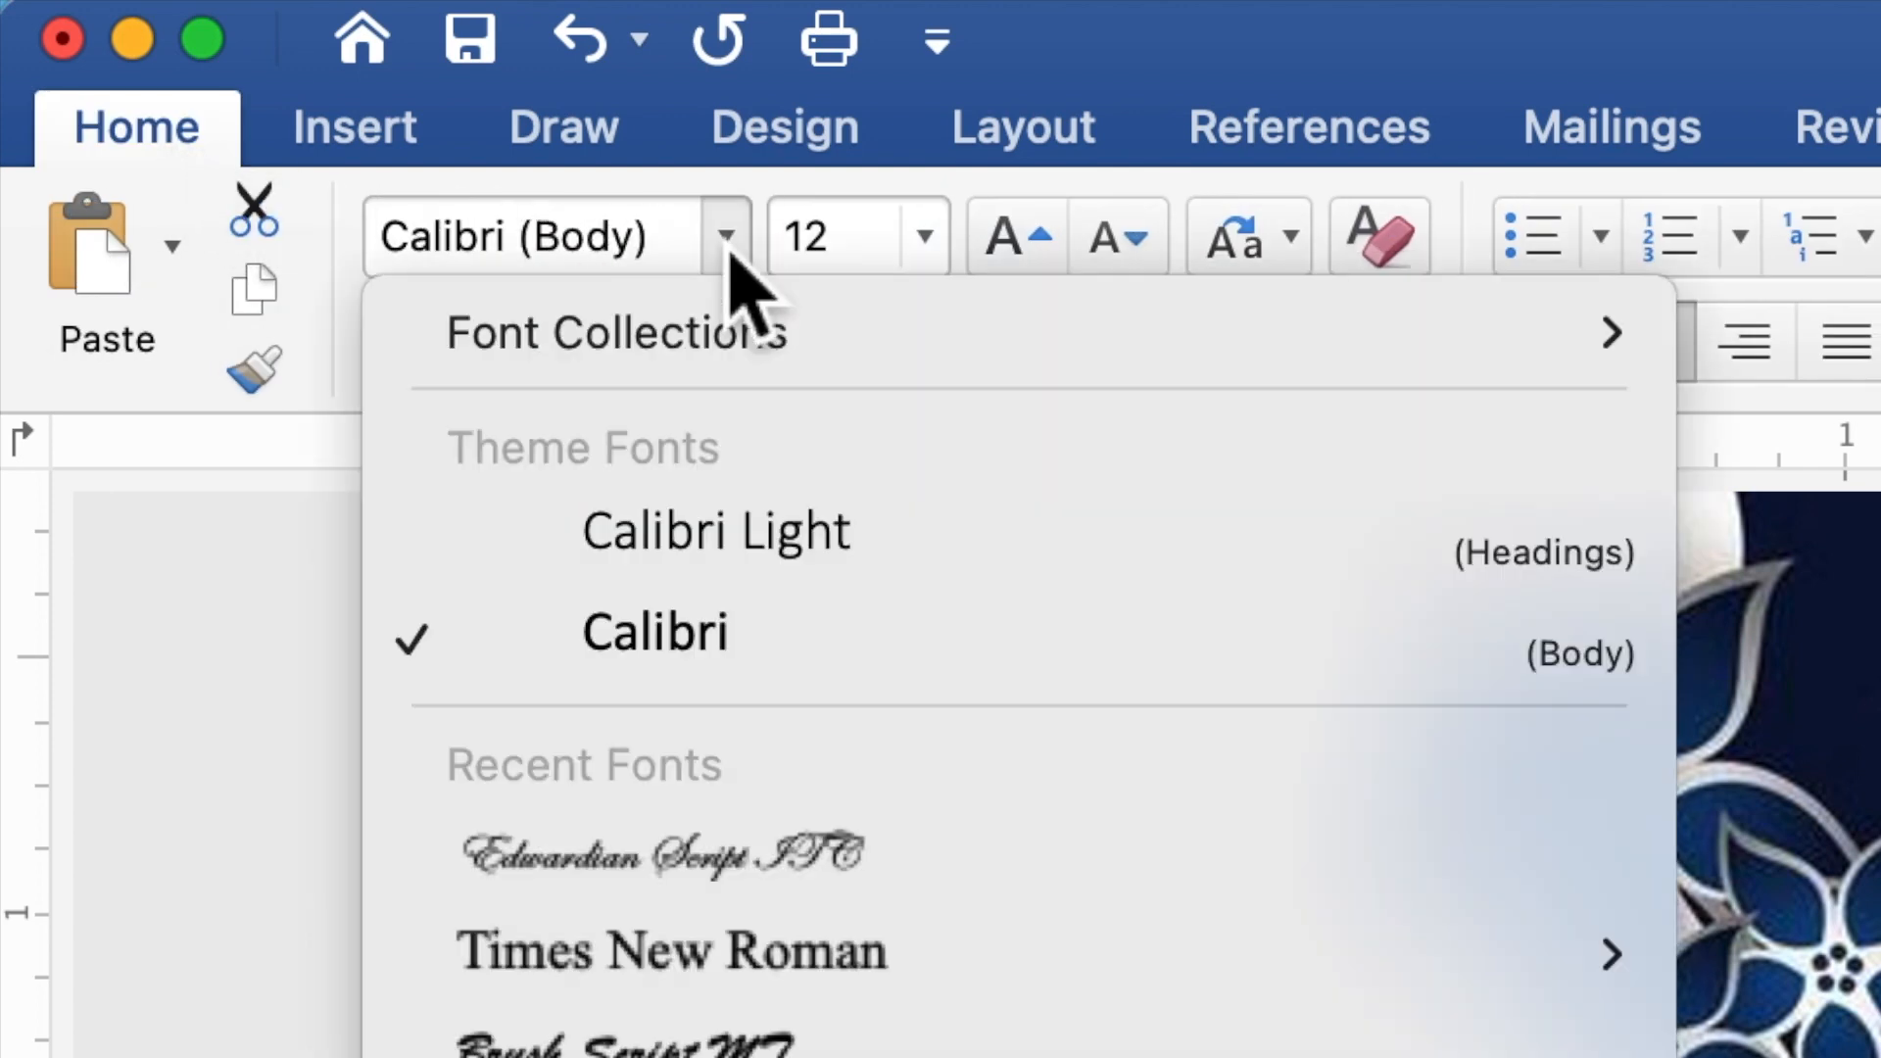
mouse_move(801, 960)
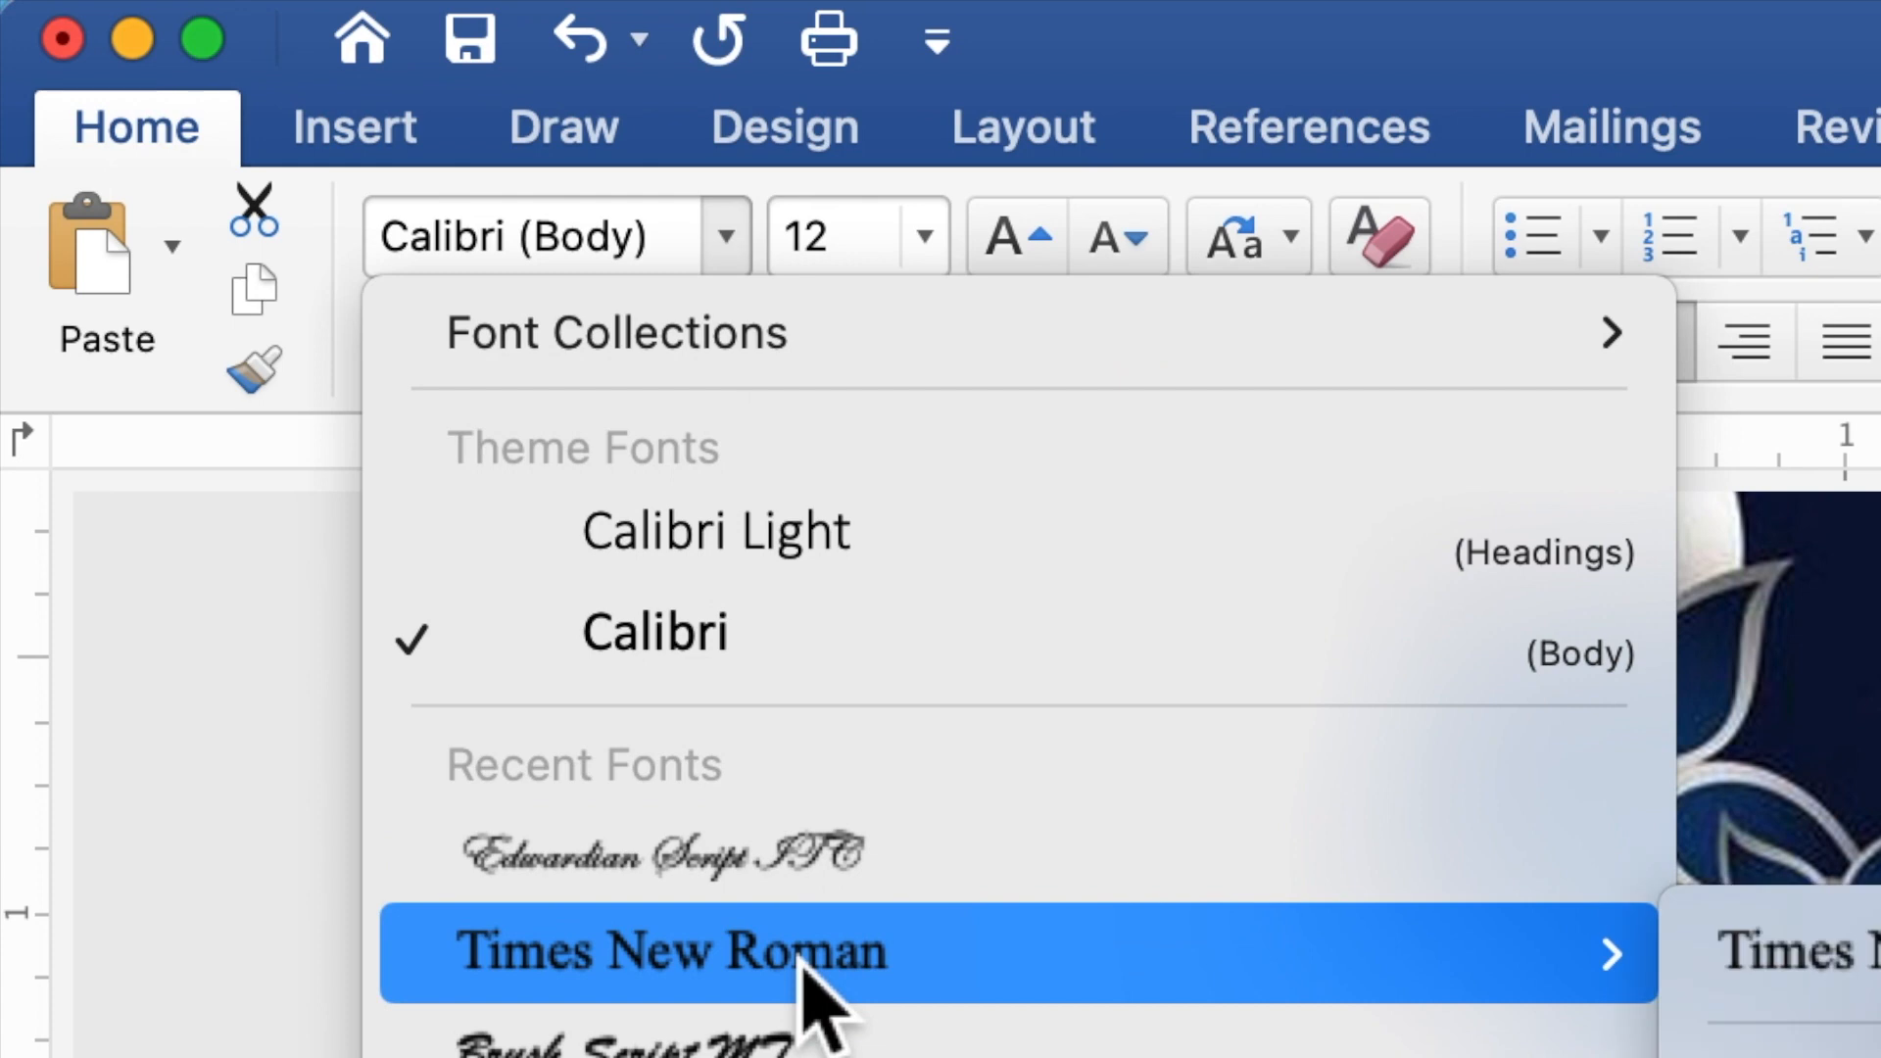
click(803, 962)
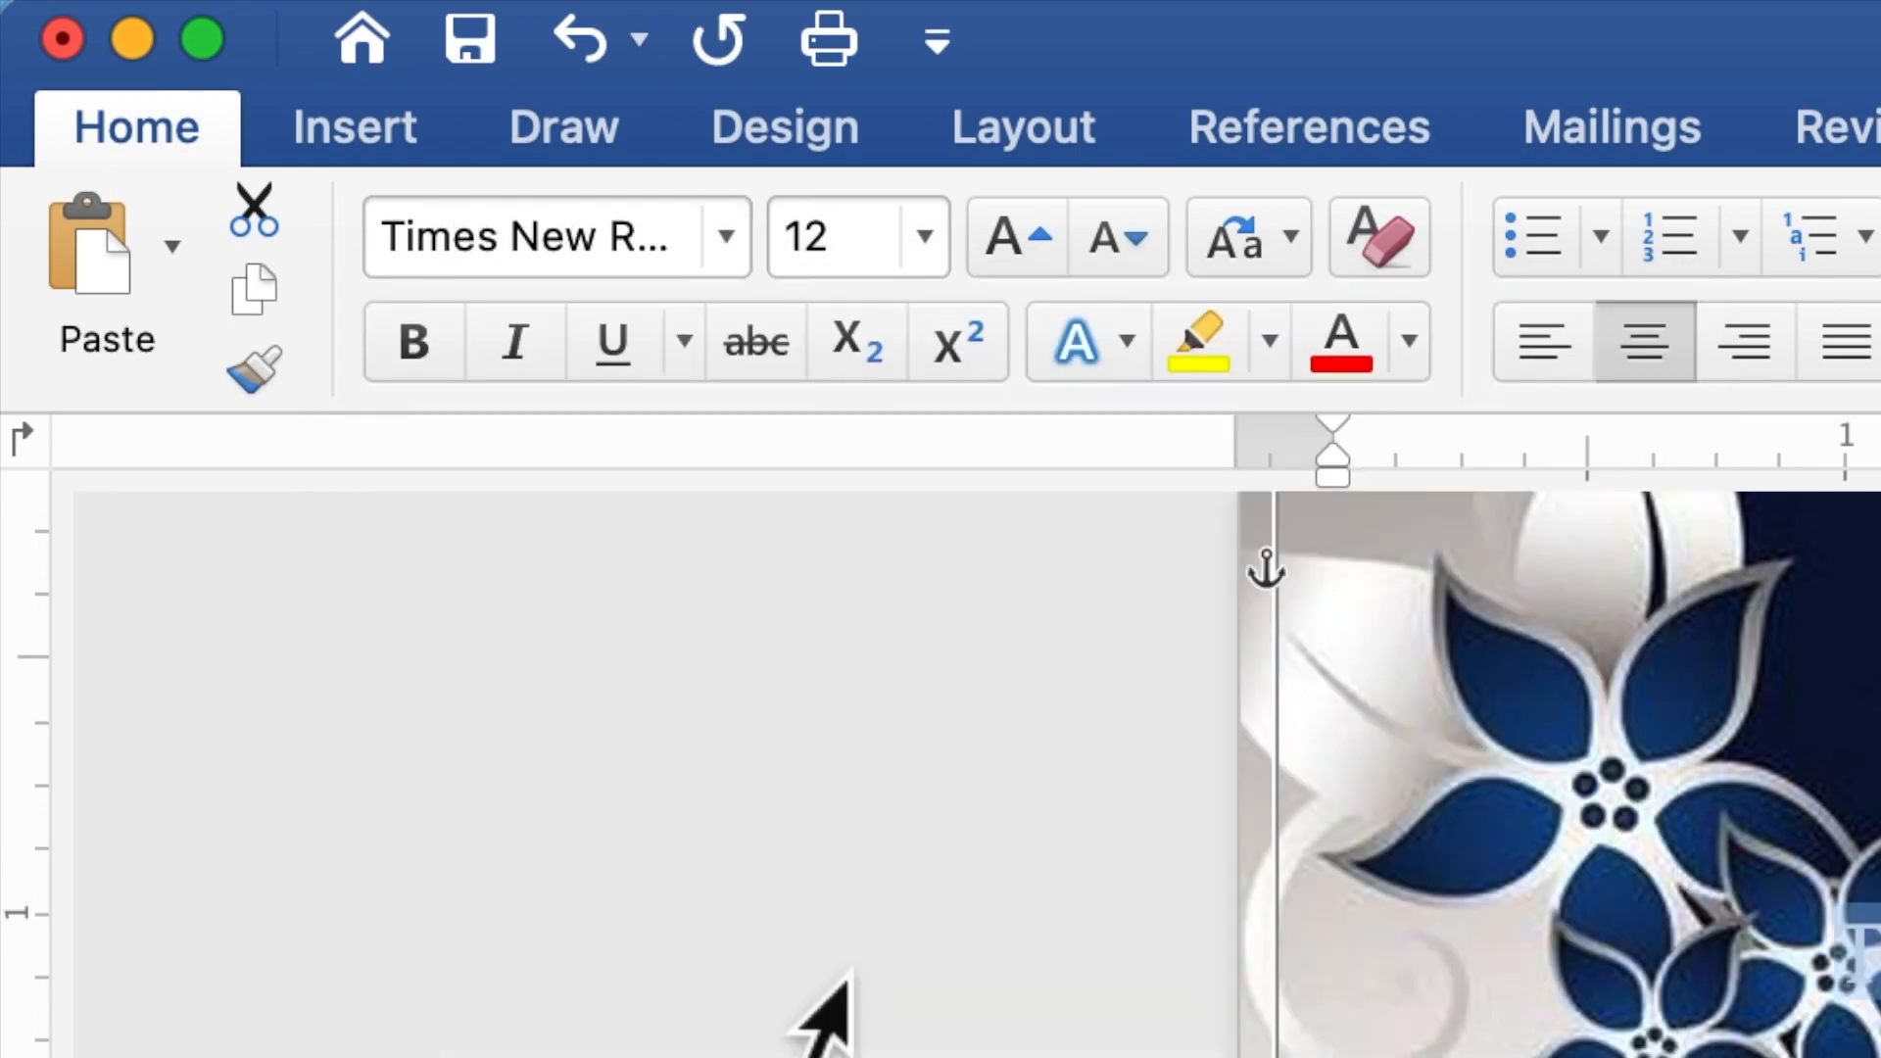
click(838, 262)
double_click(784, 257)
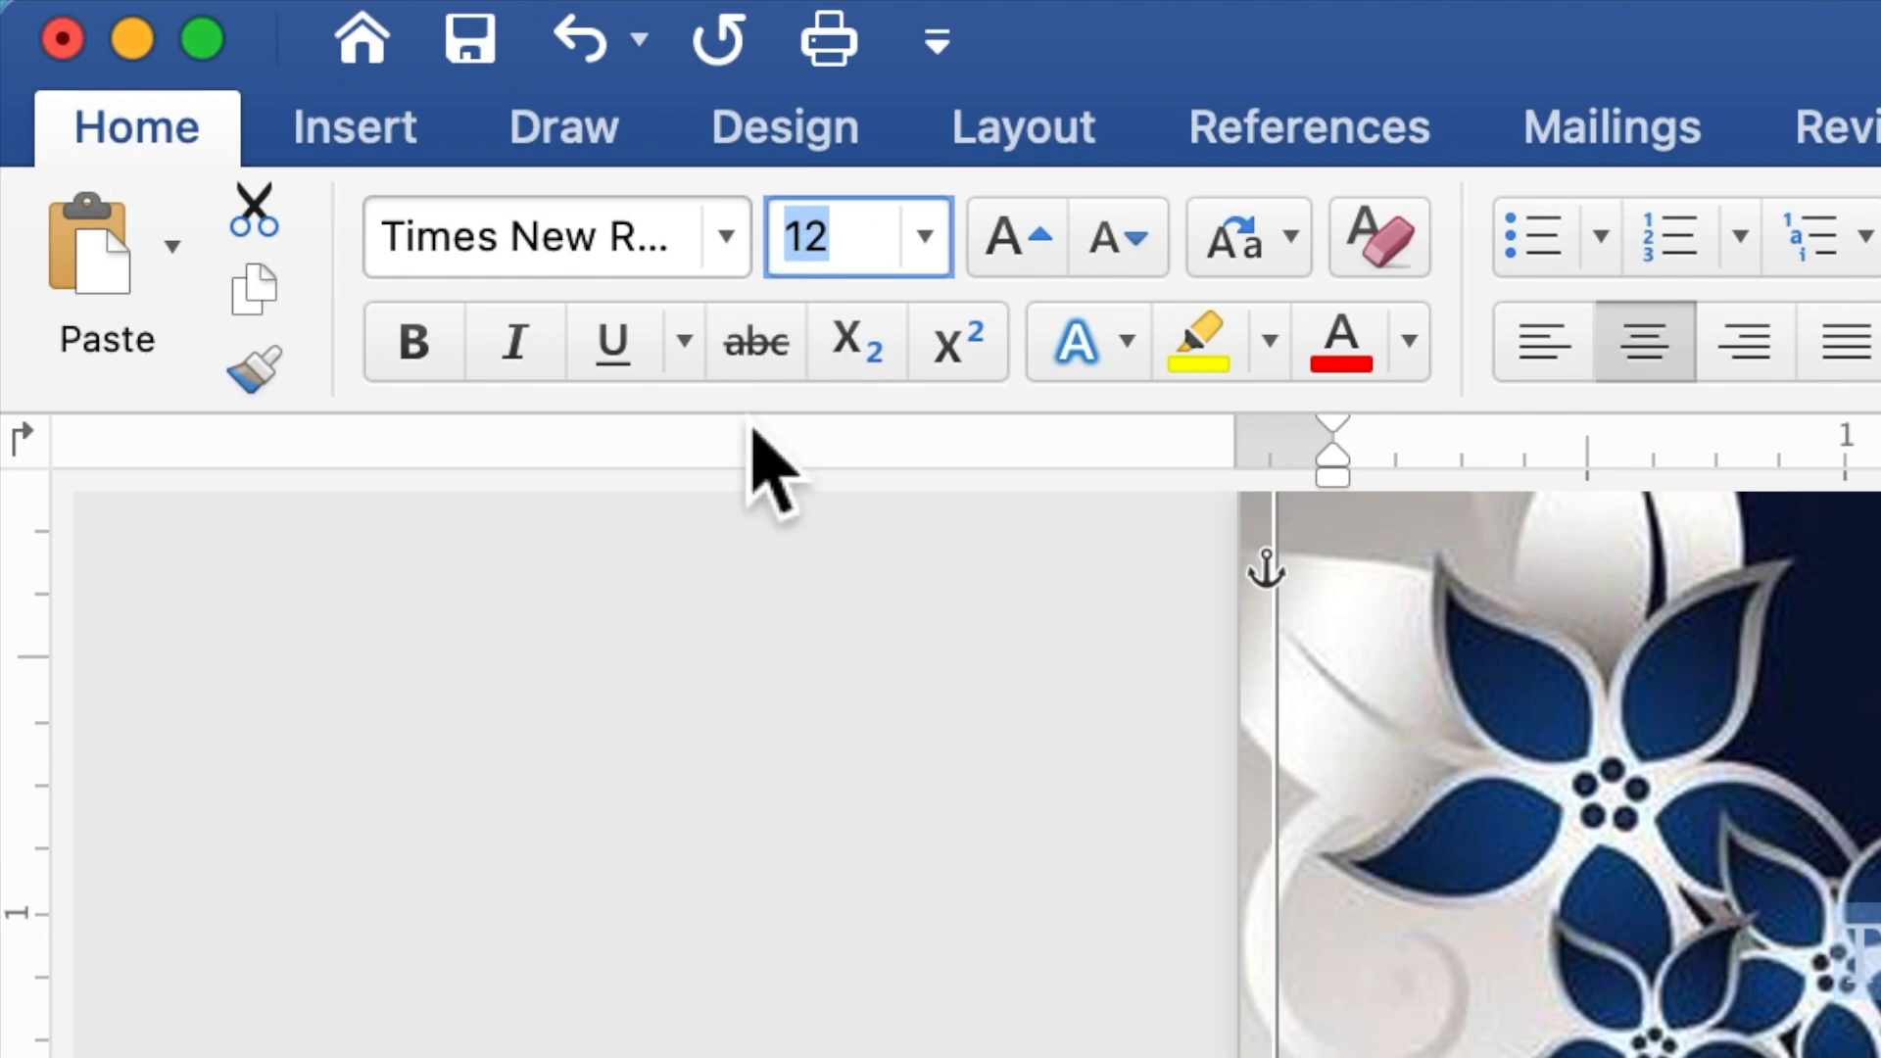
text(10)
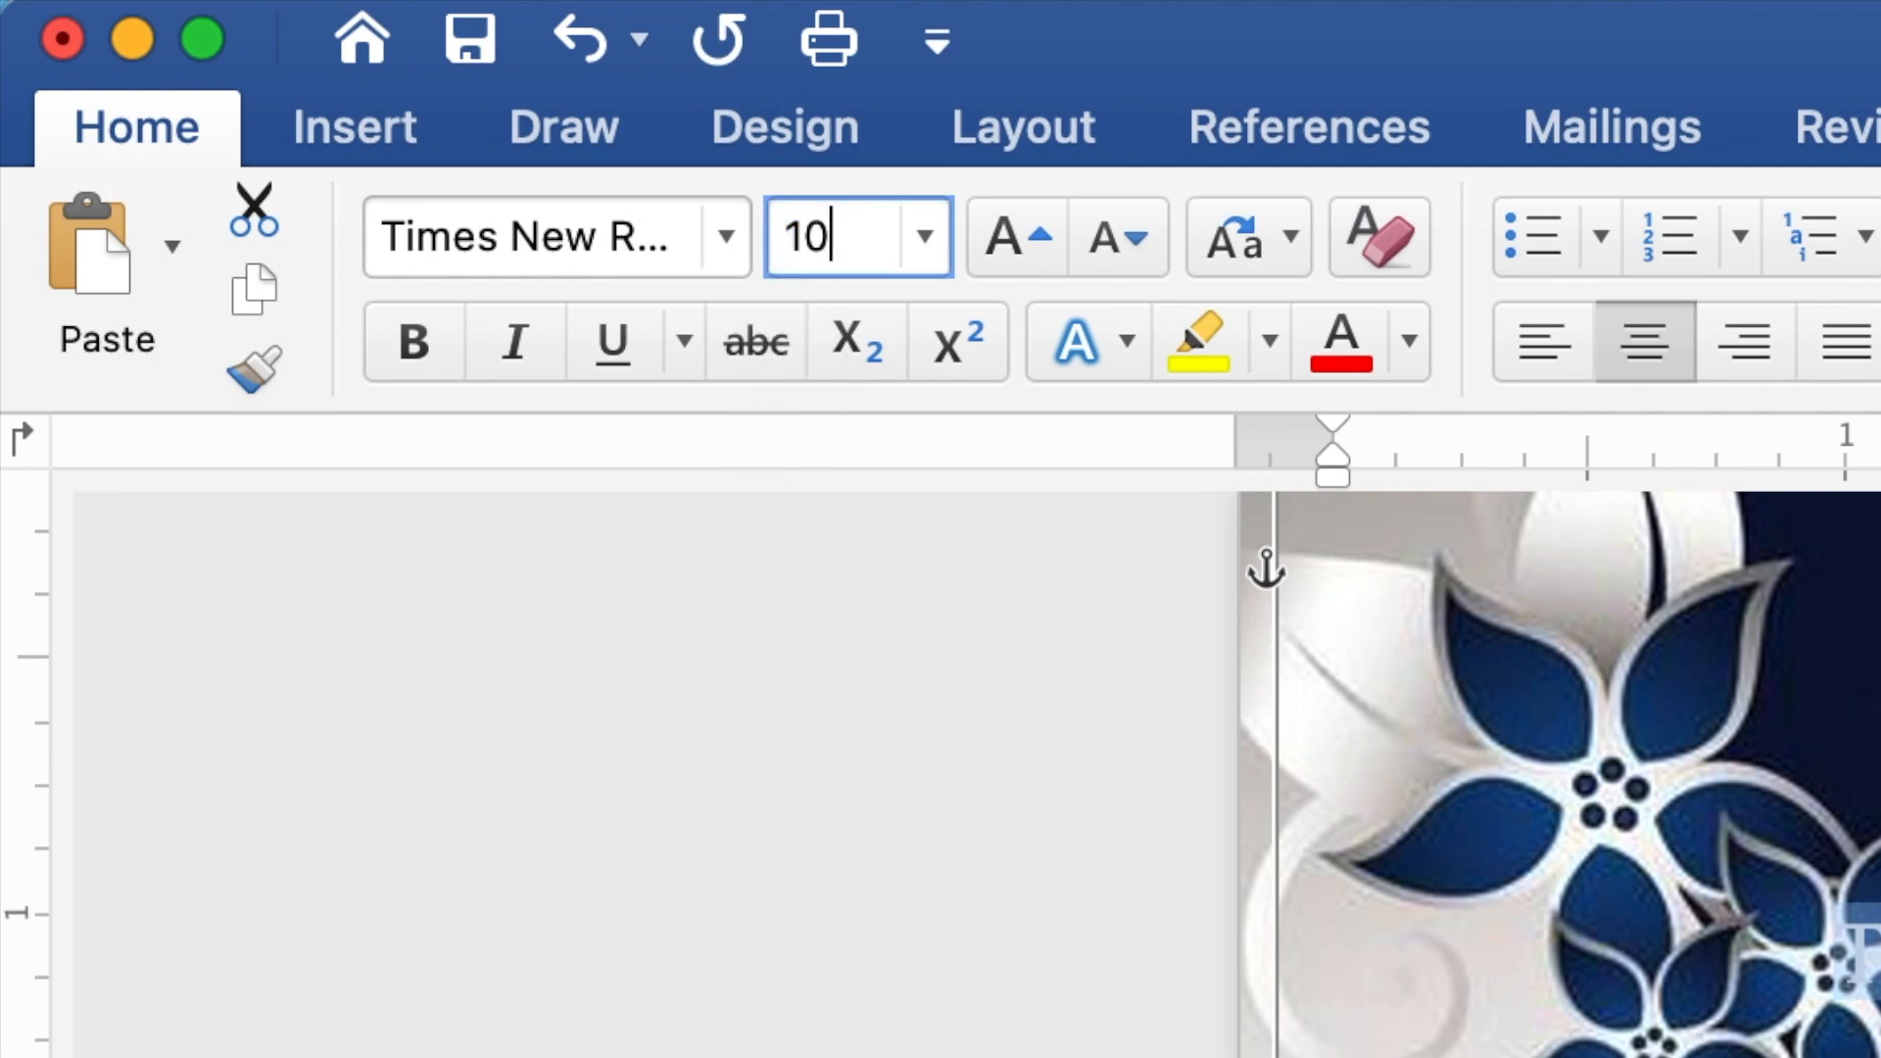
key(Return)
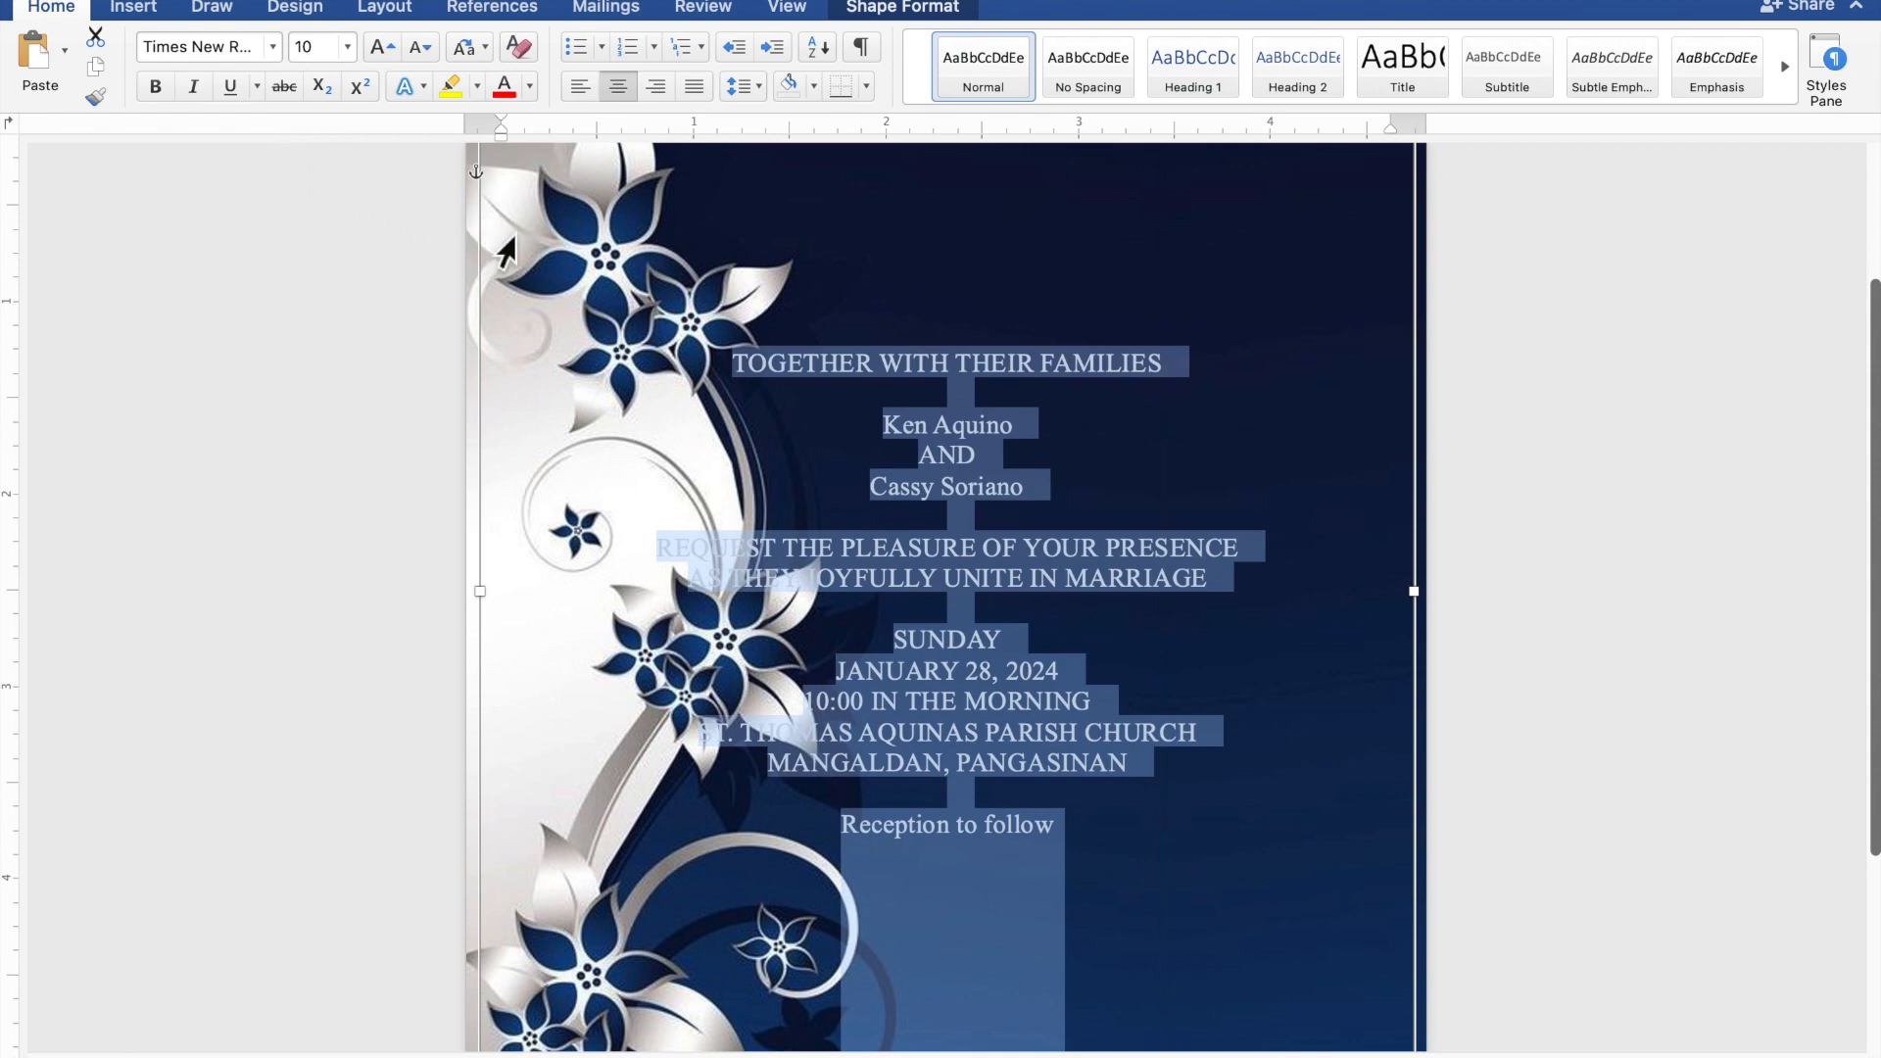
drag(1024, 423, 919, 436)
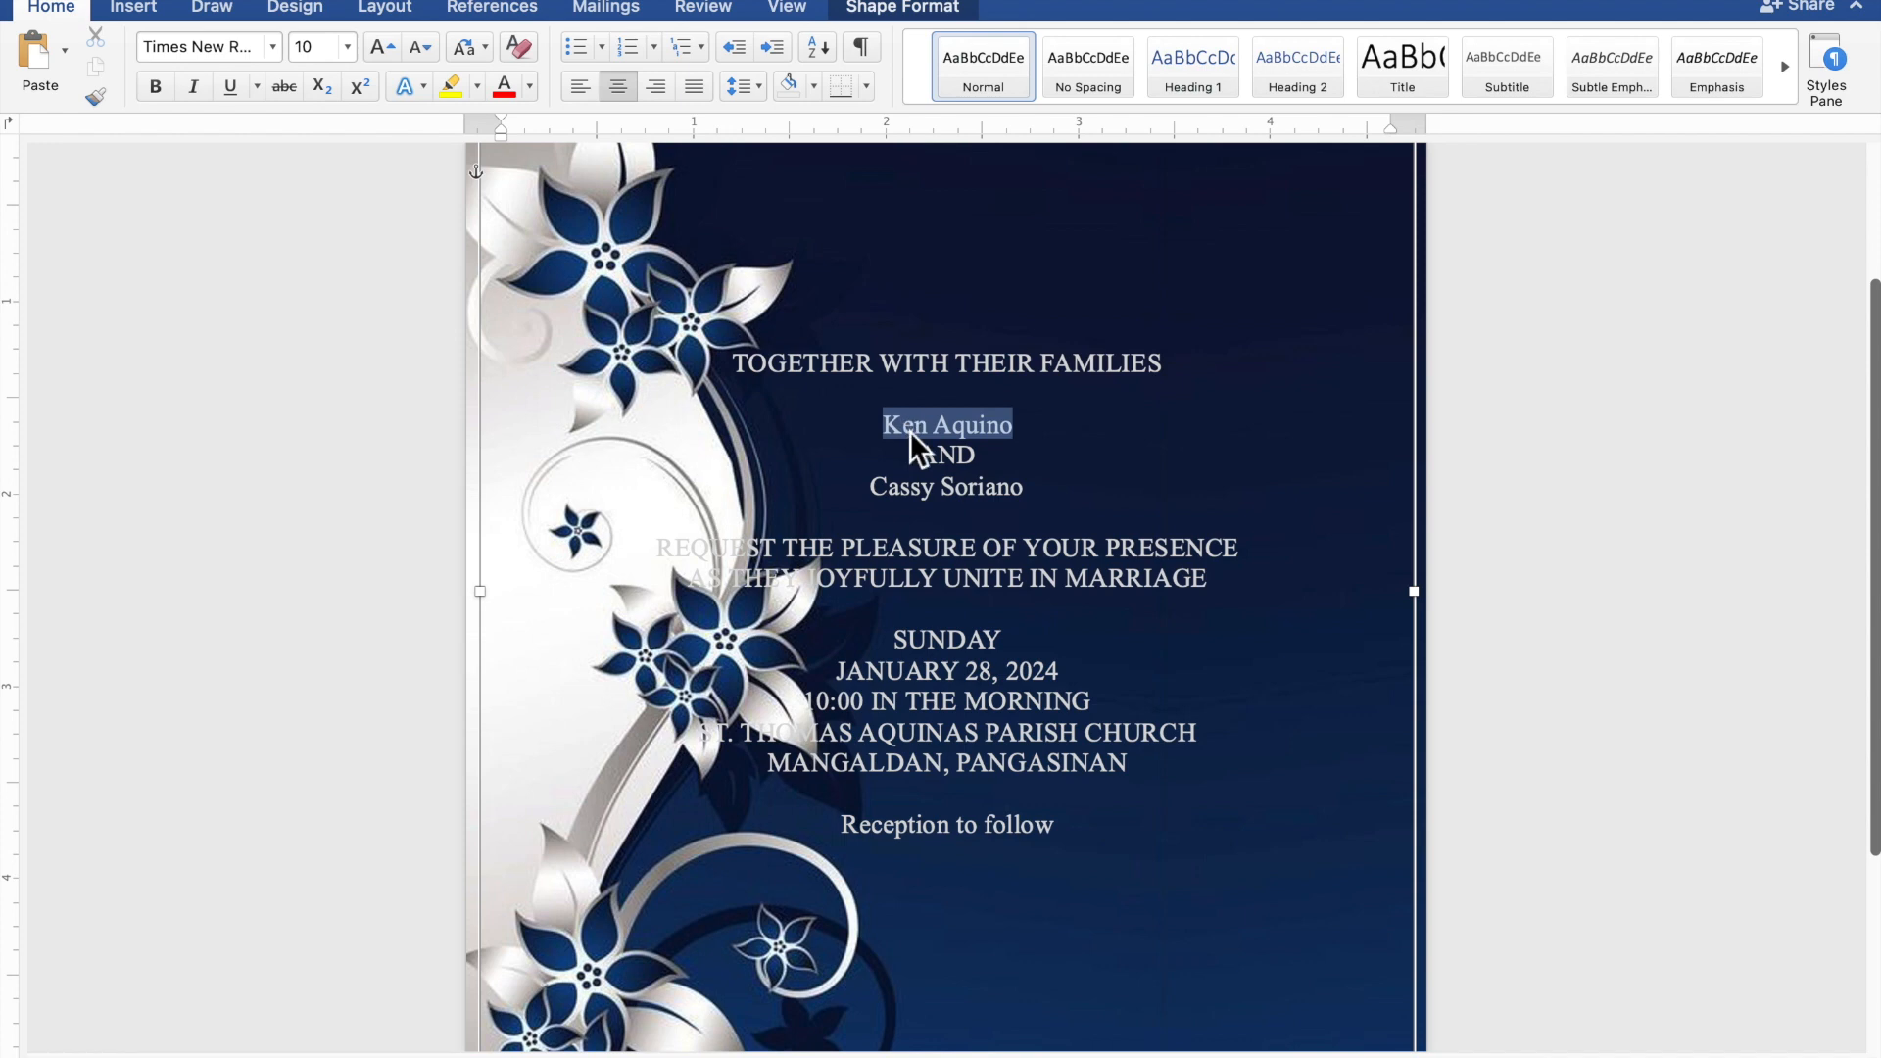
drag(1033, 493, 905, 495)
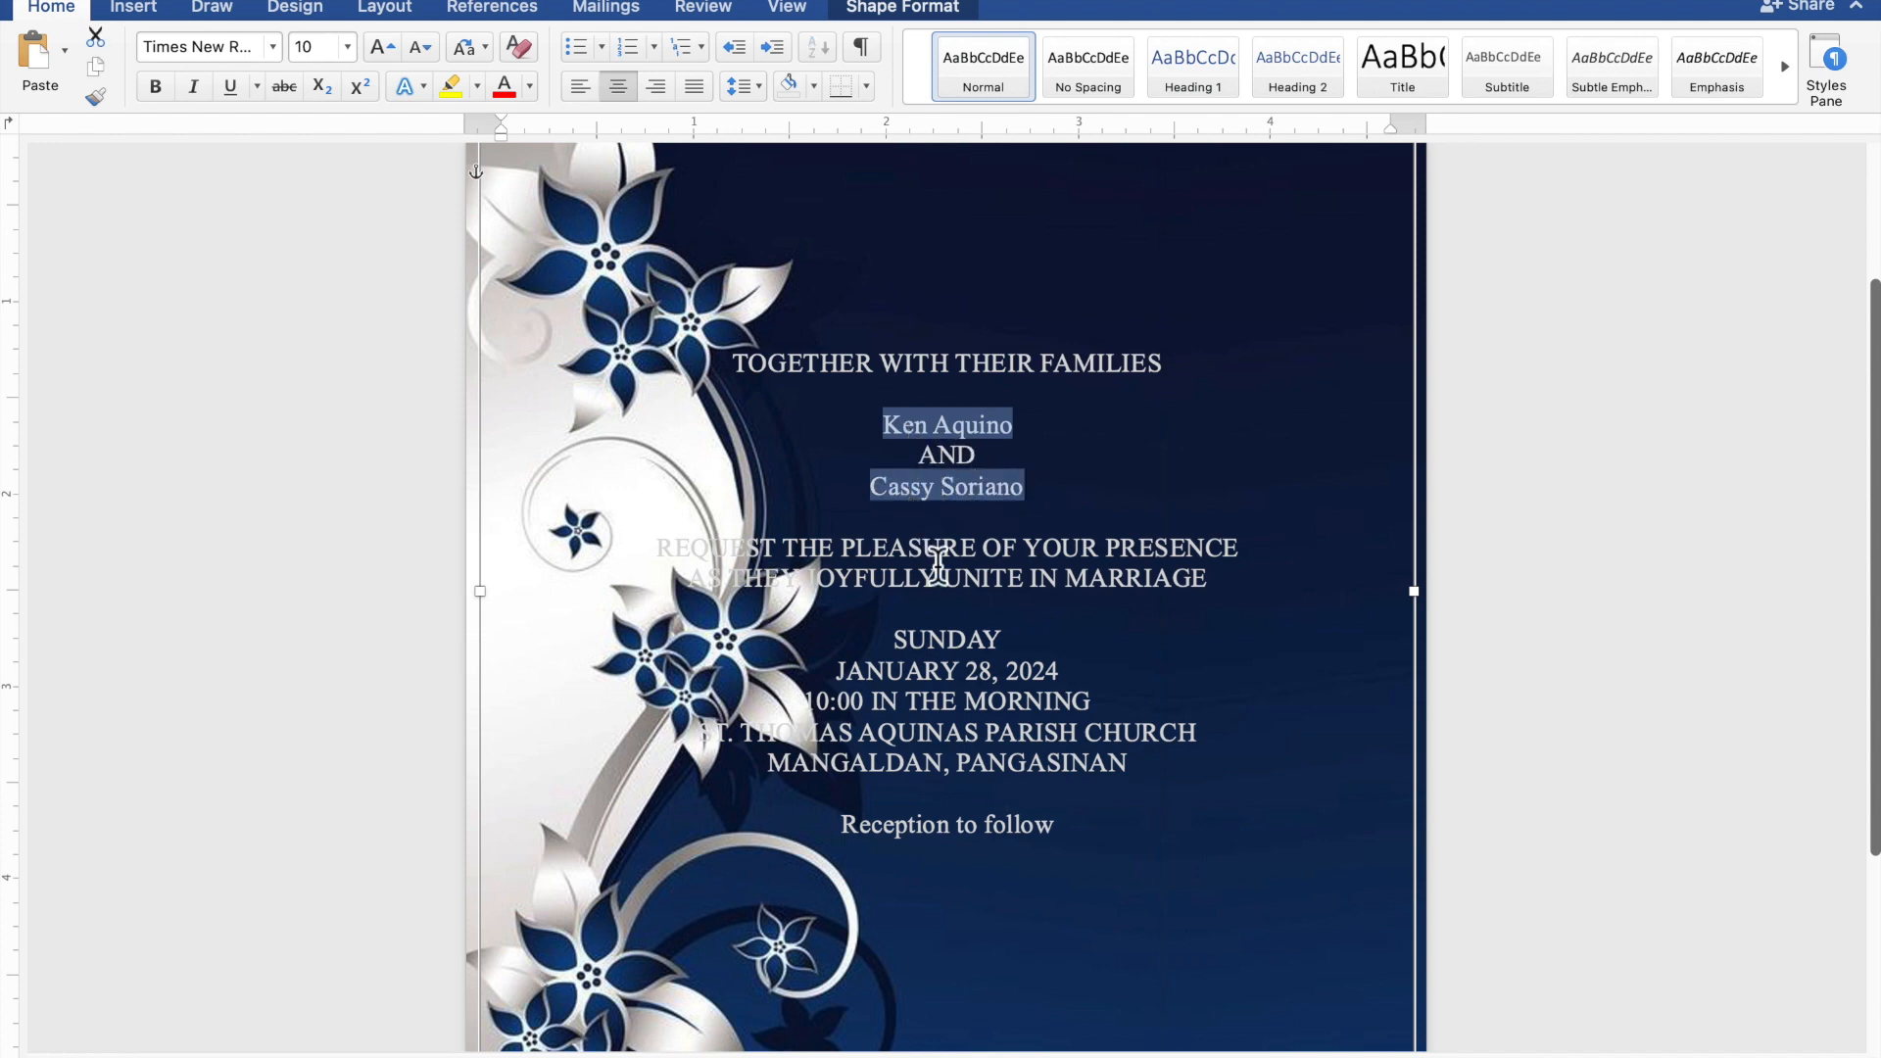
drag(1063, 835, 889, 831)
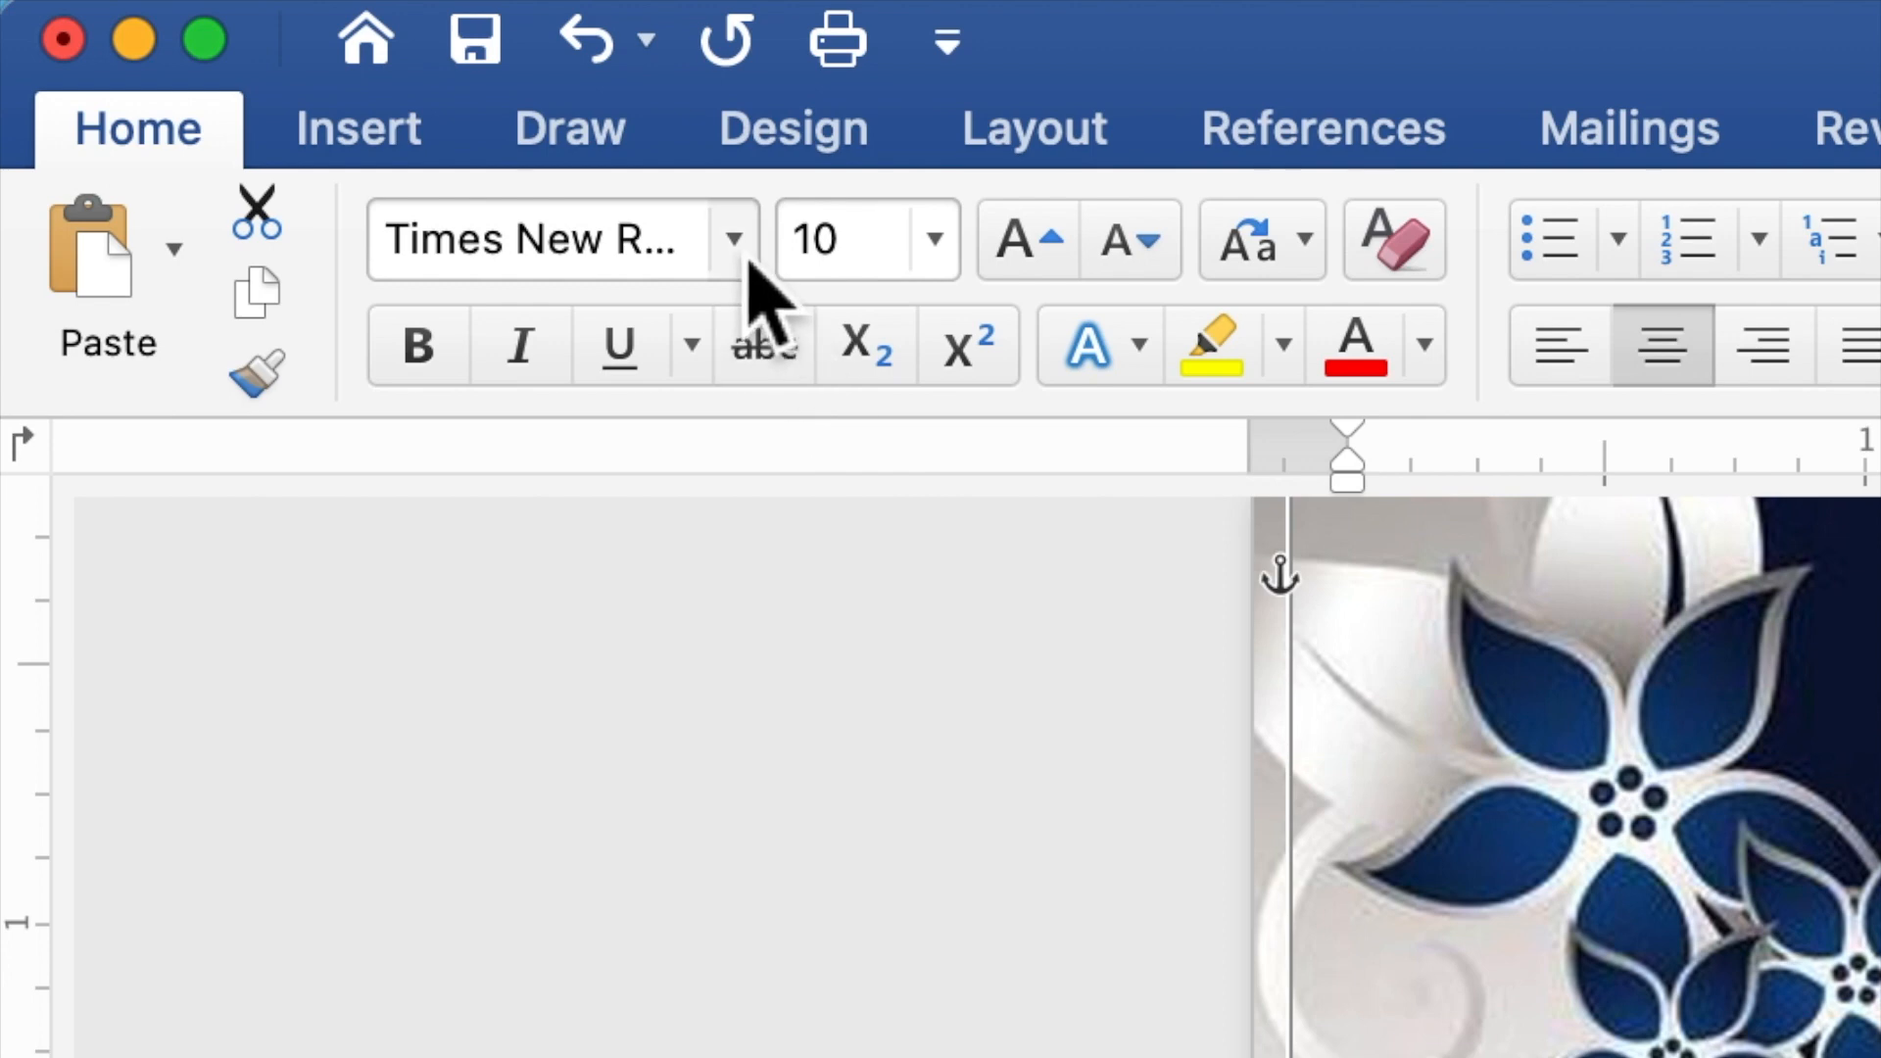
click(748, 259)
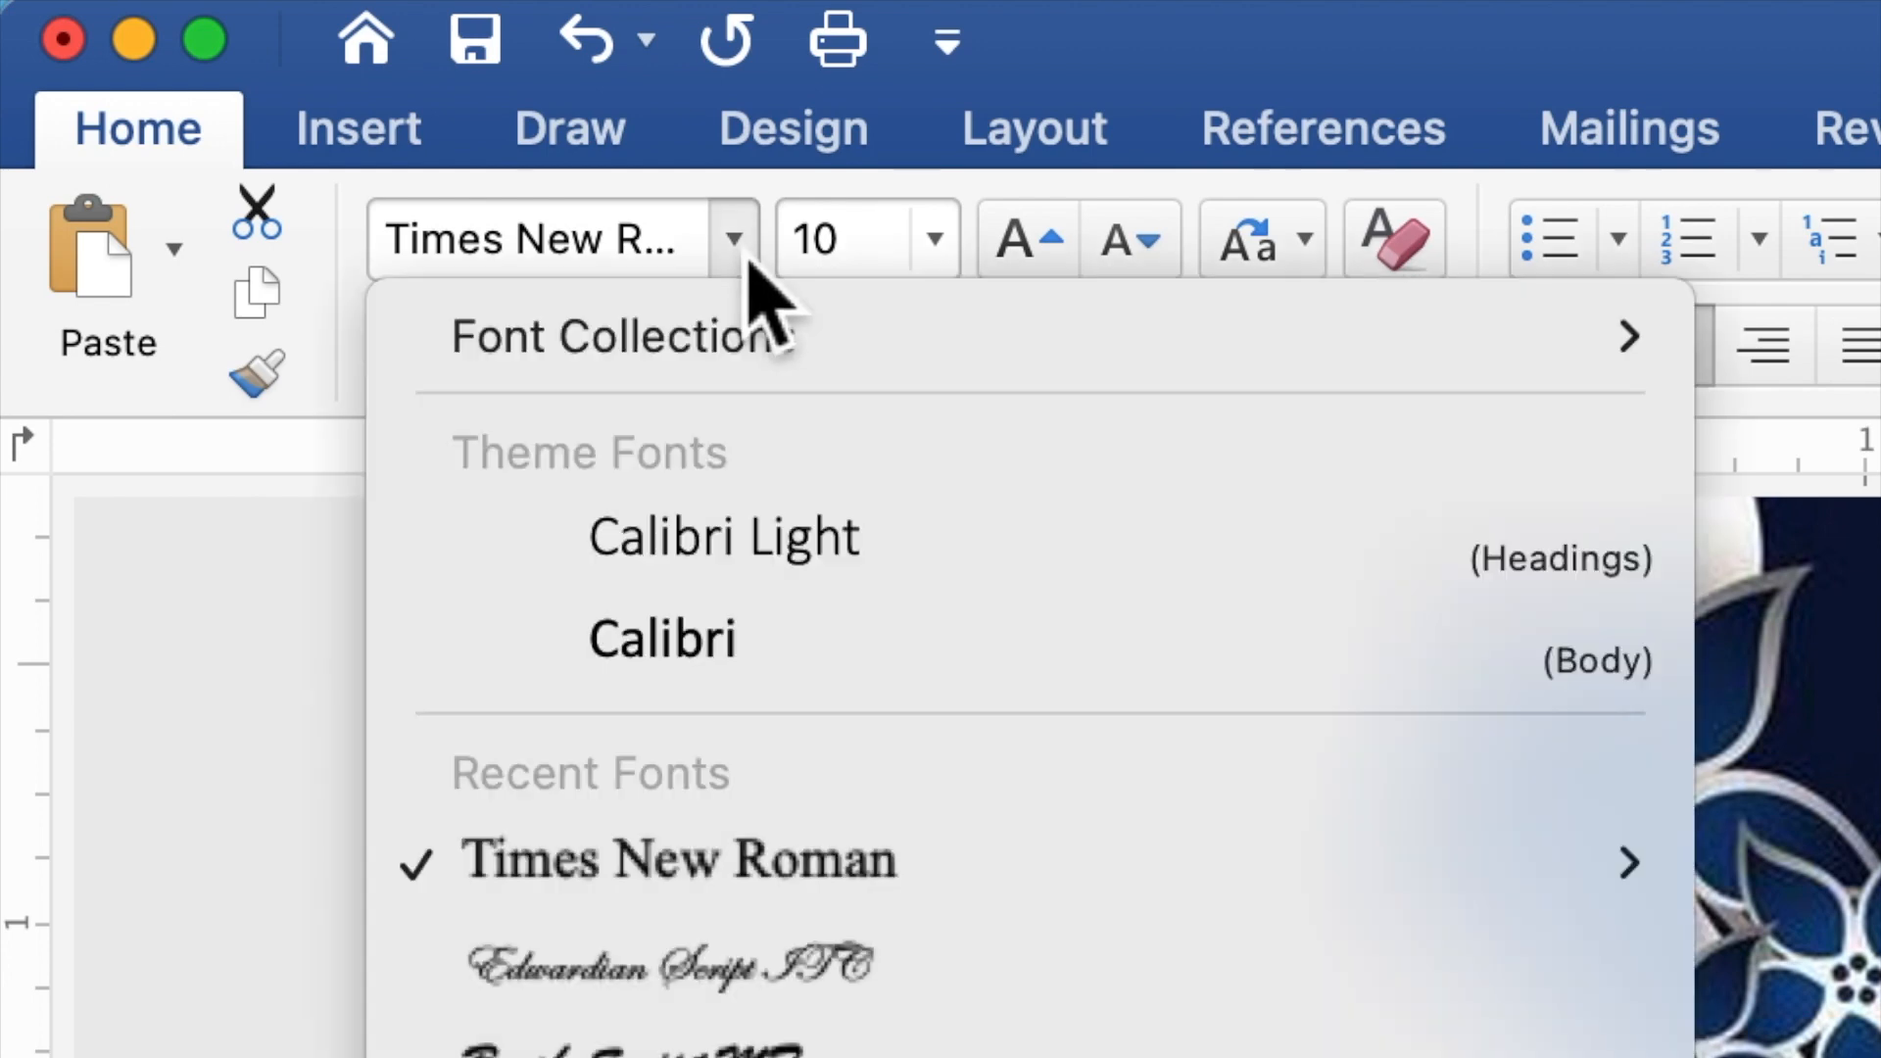
click(770, 975)
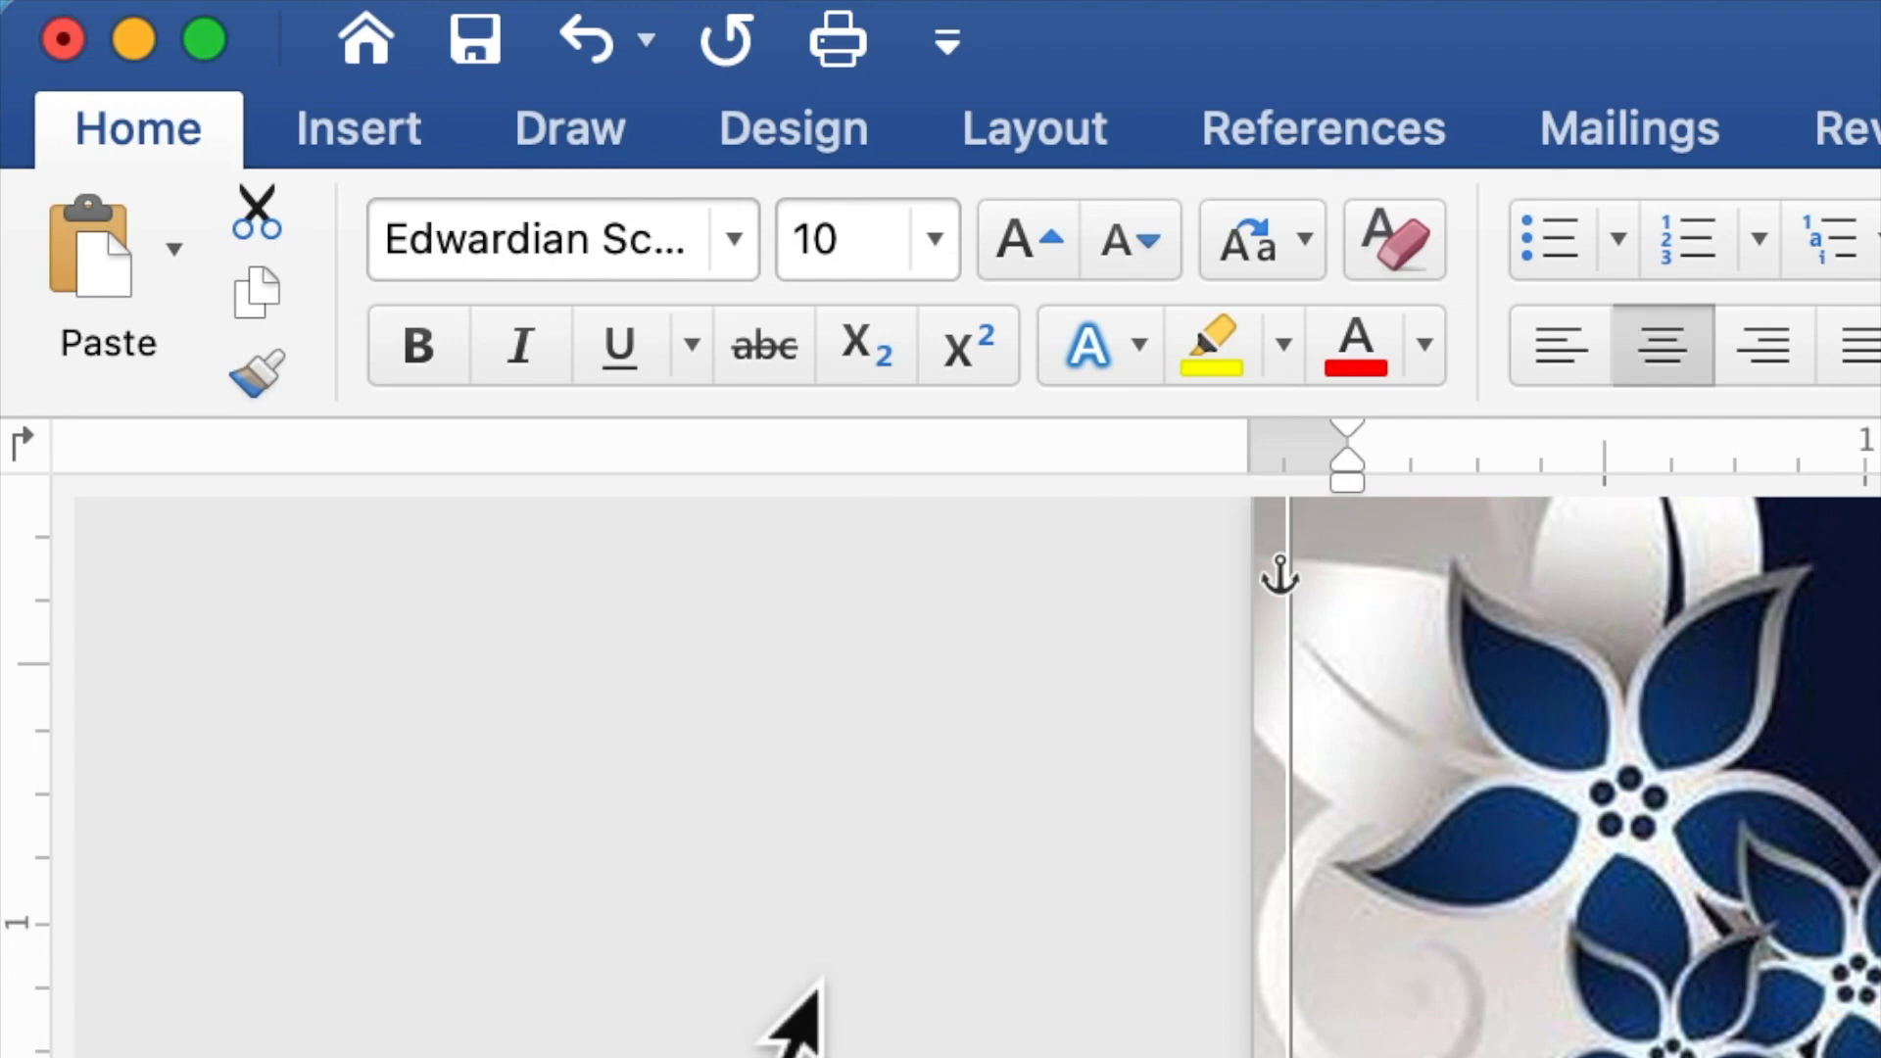
click(803, 256)
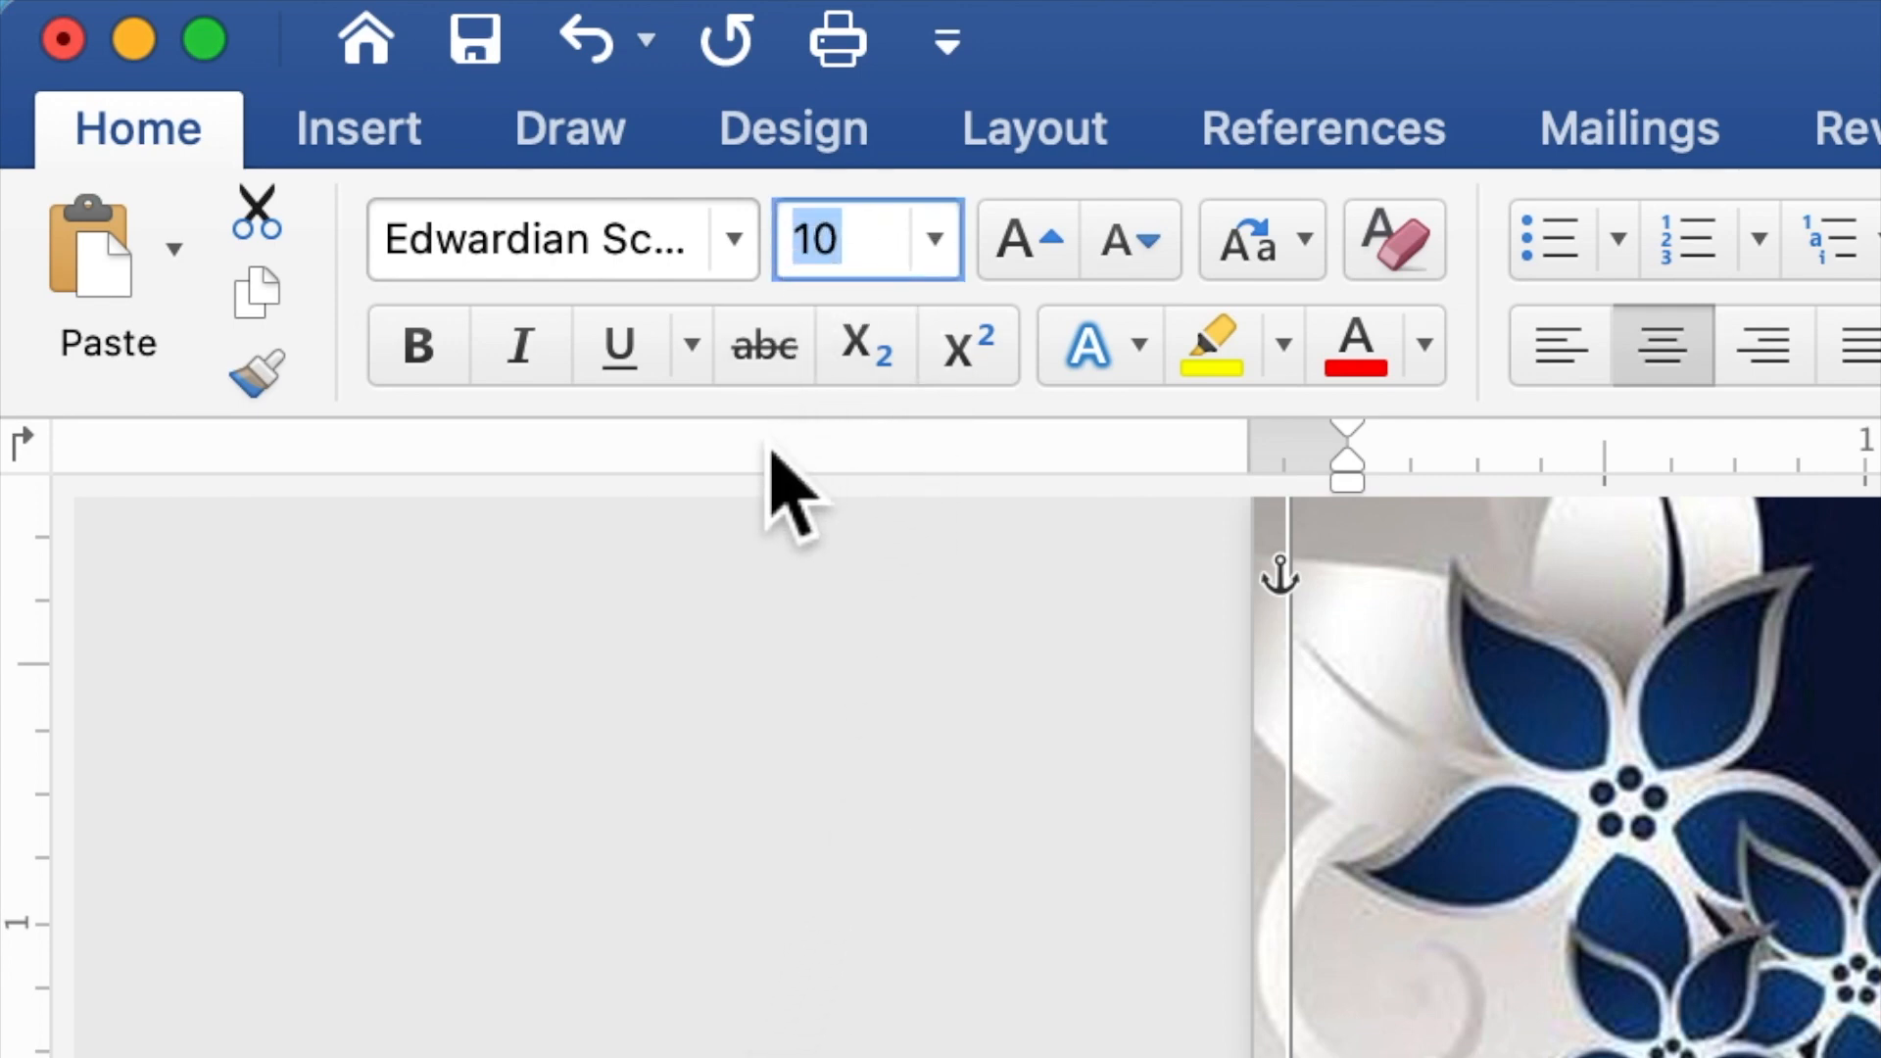
text(20)
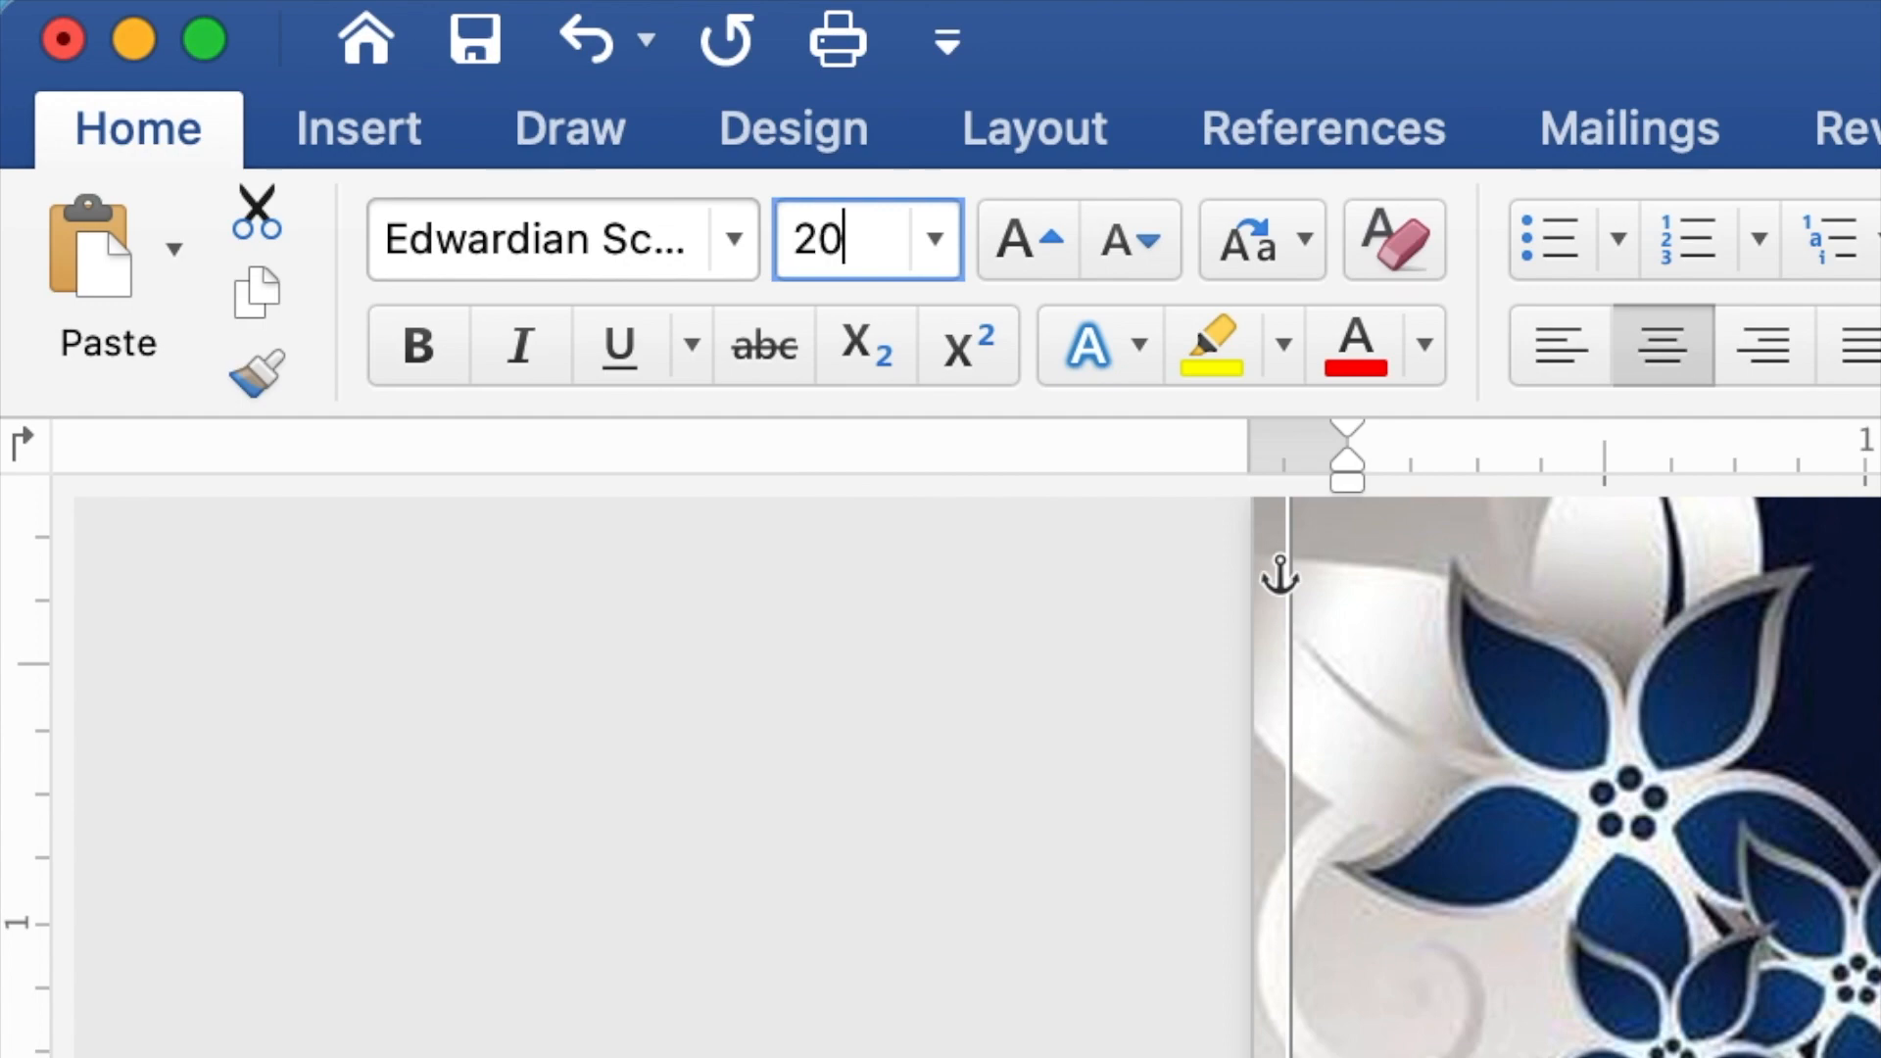
key(Return)
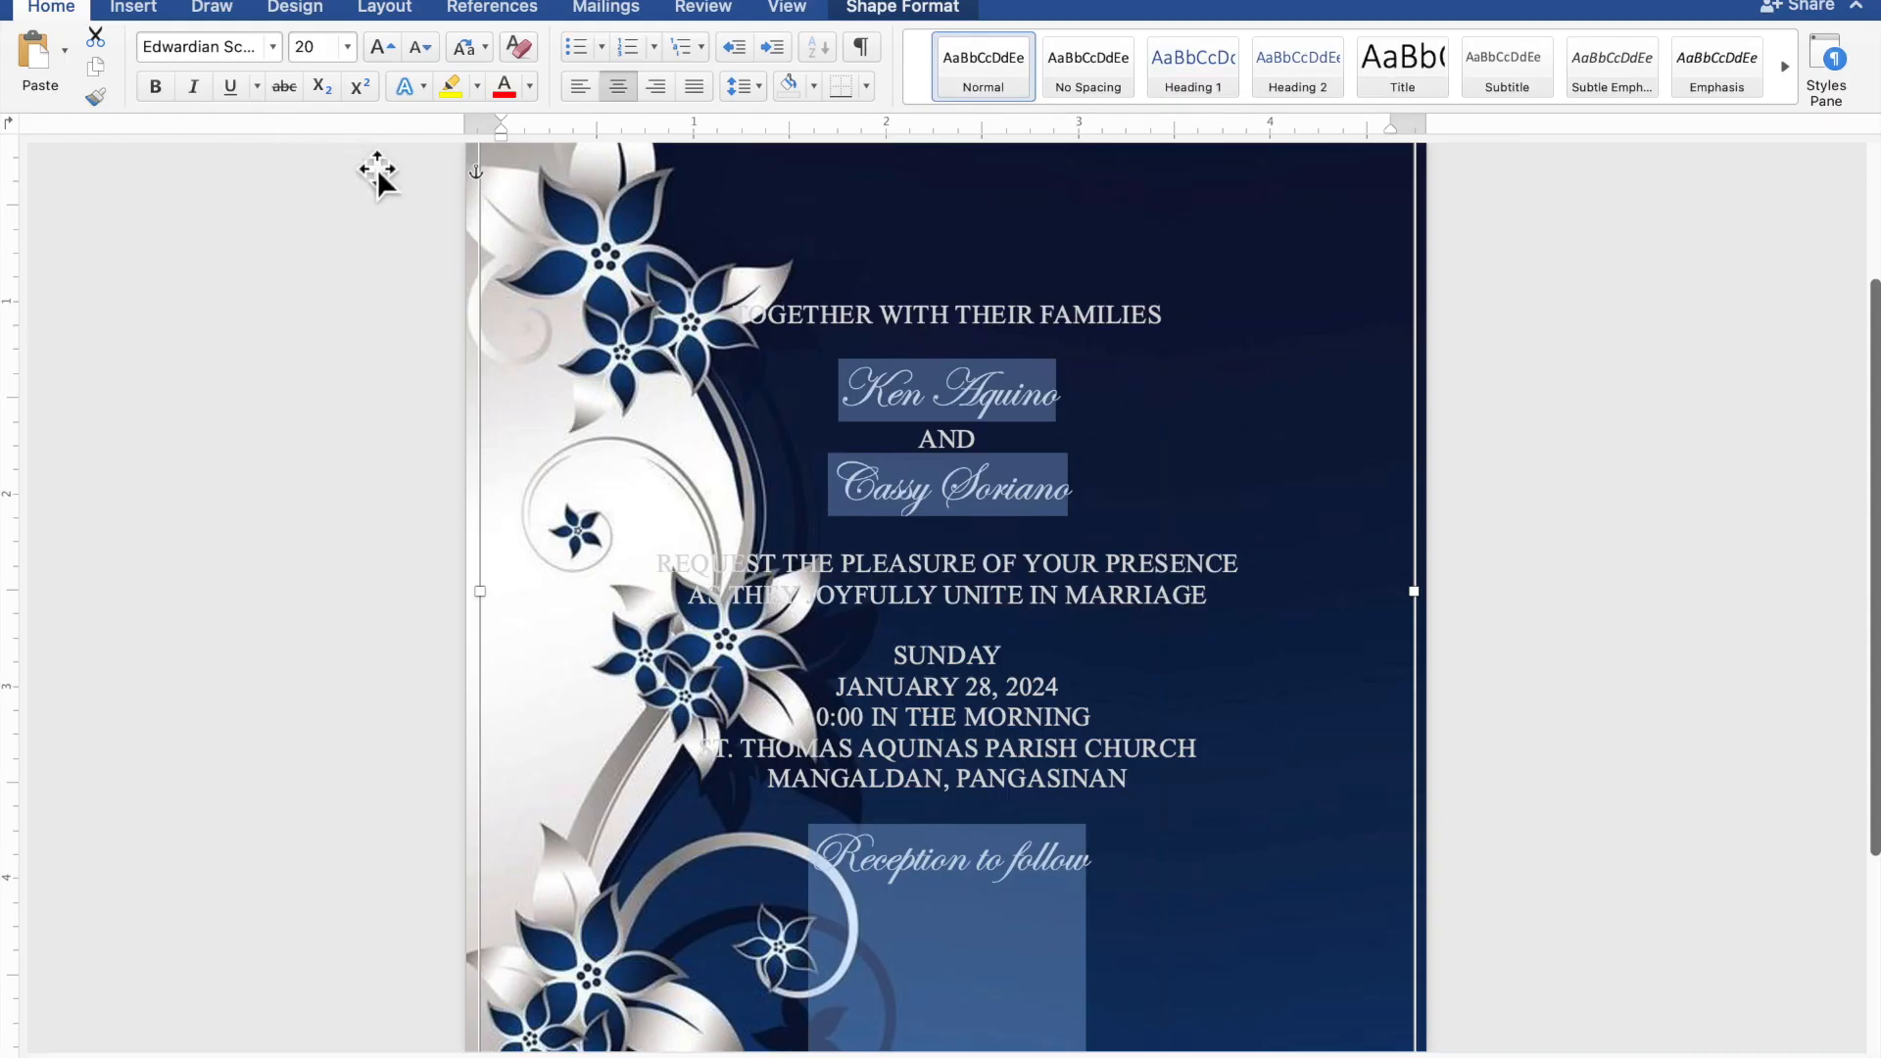
click(1071, 398)
drag(1071, 399, 866, 392)
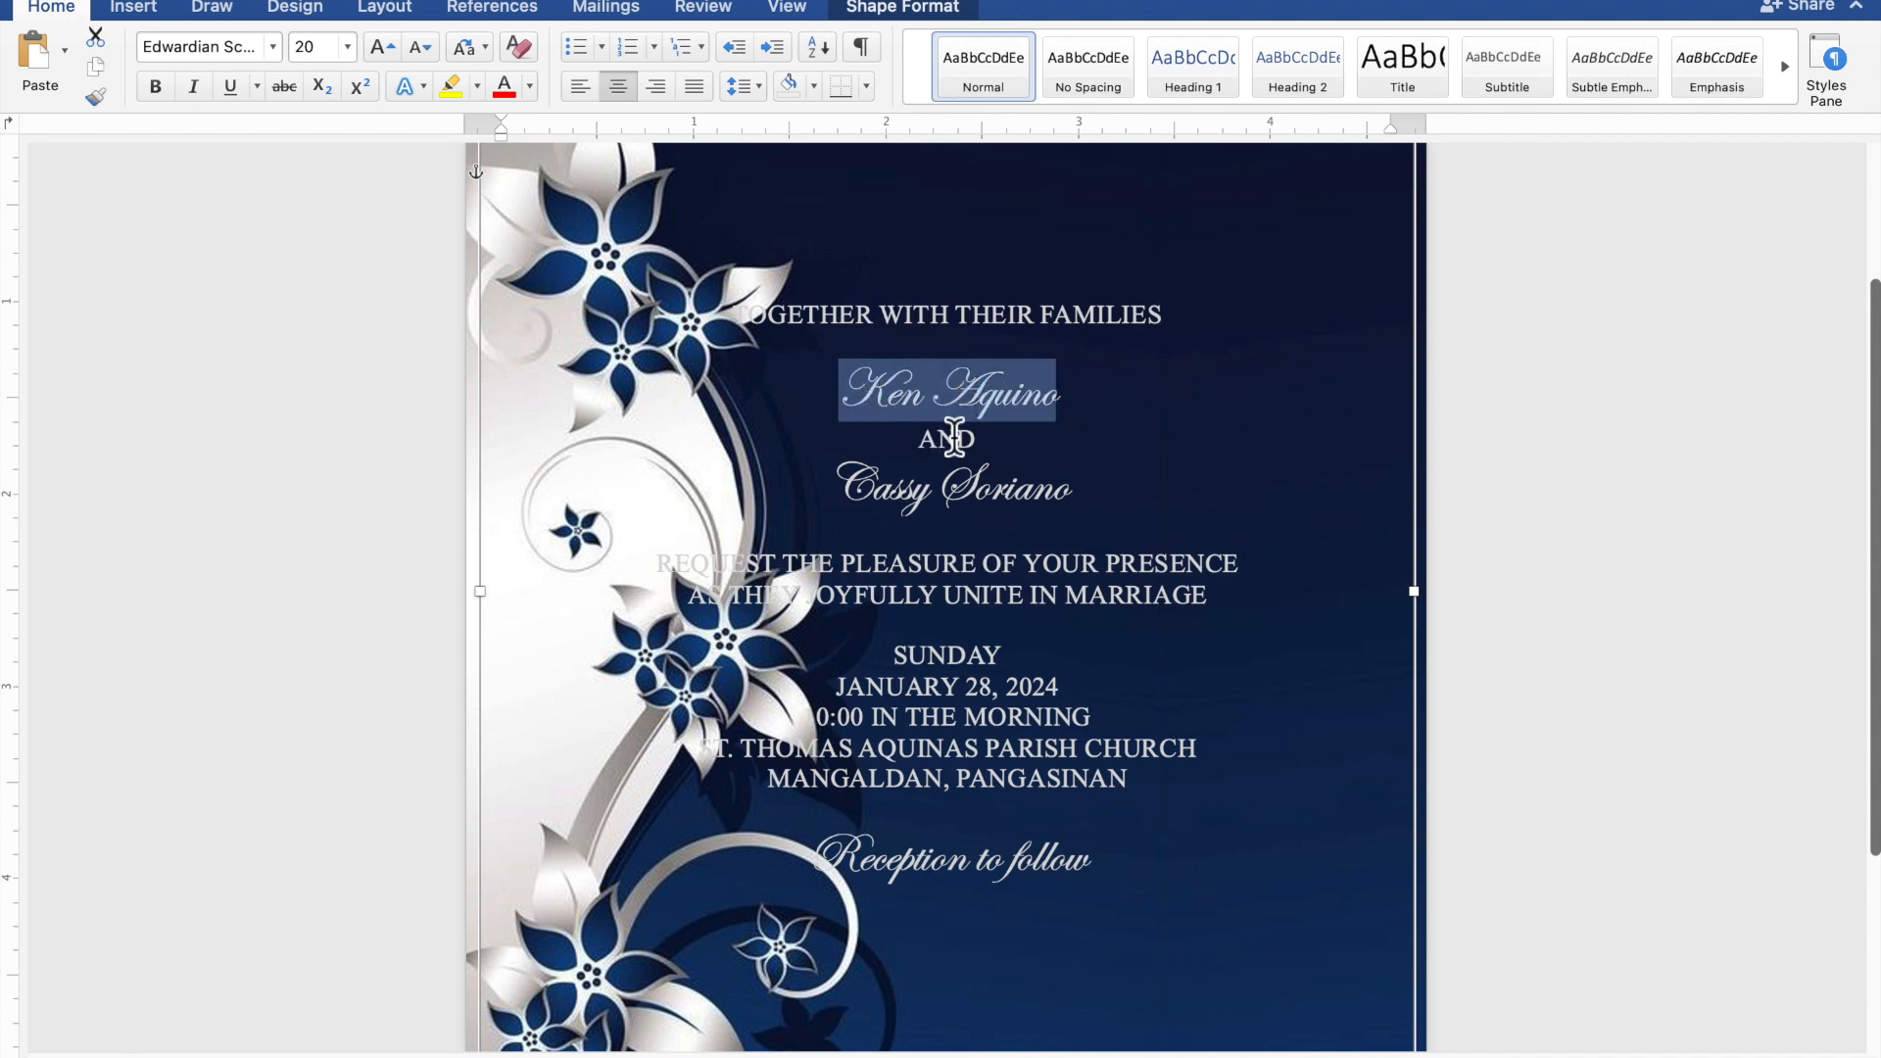
drag(1080, 498, 879, 497)
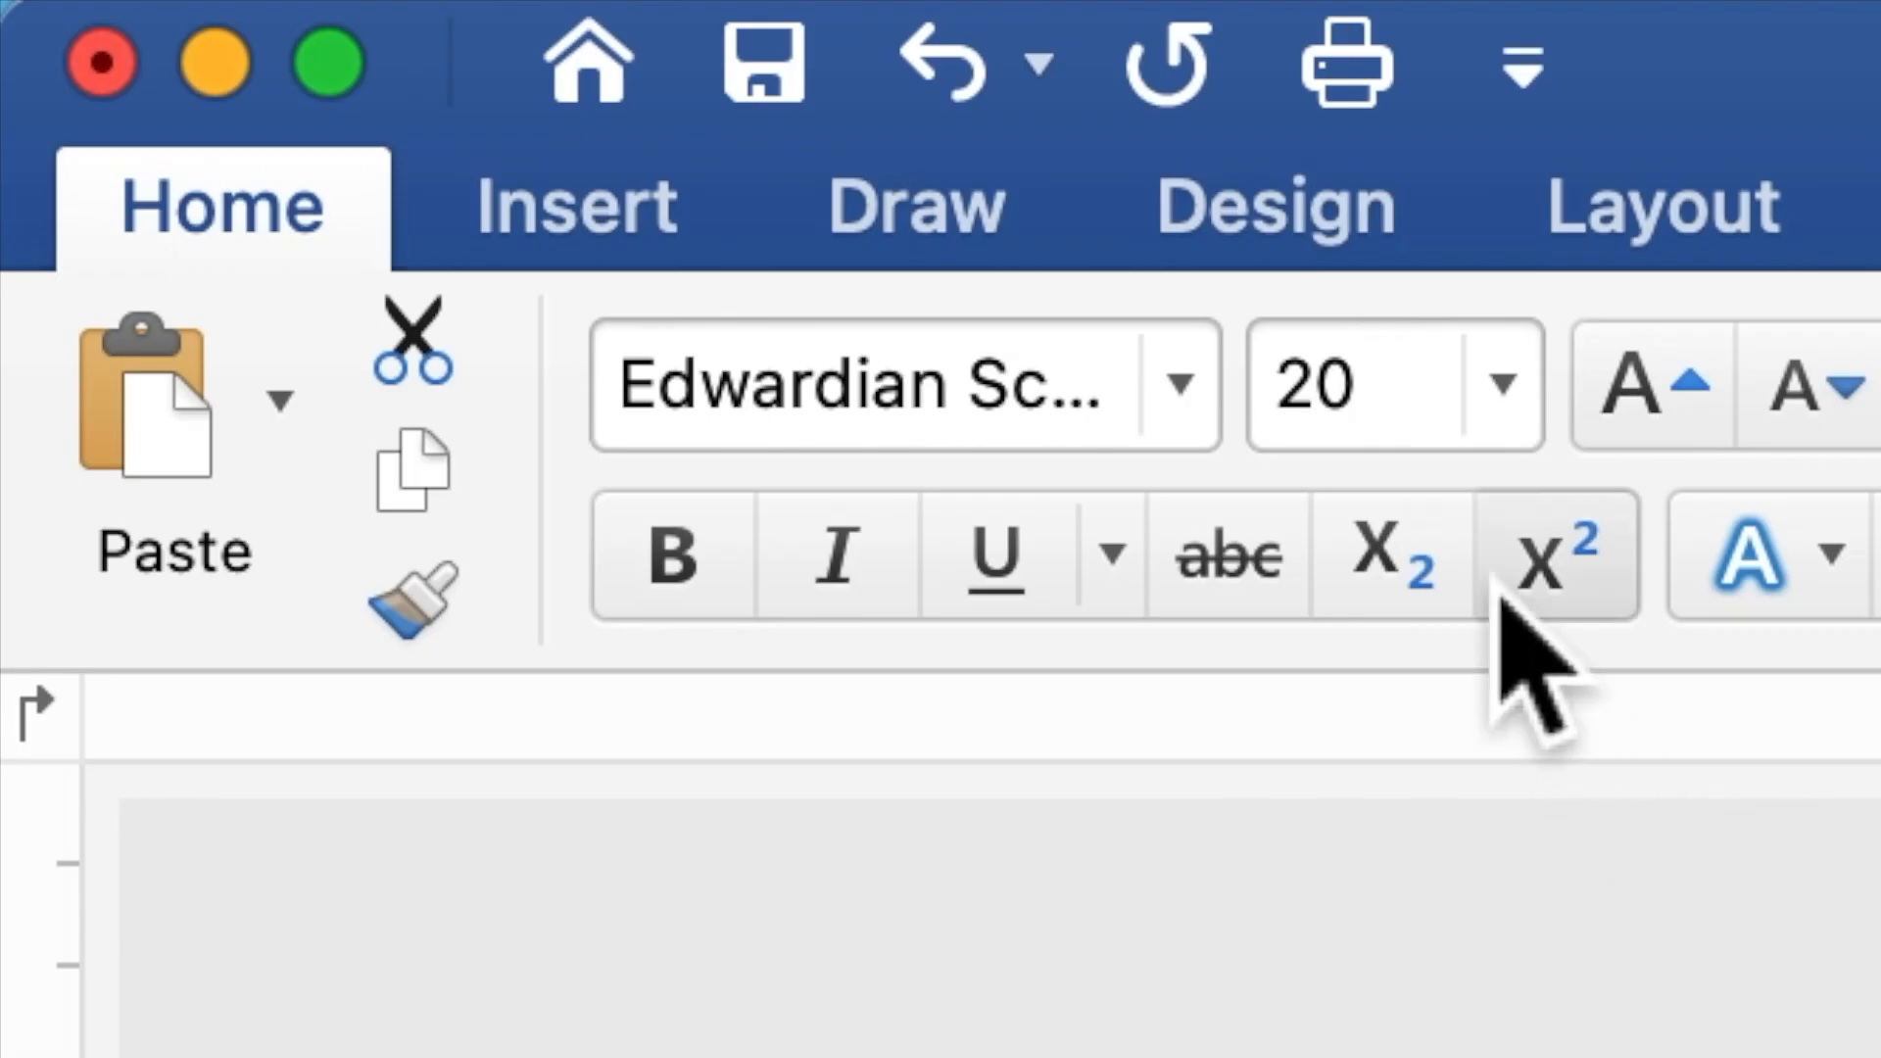
drag(325, 50, 298, 53)
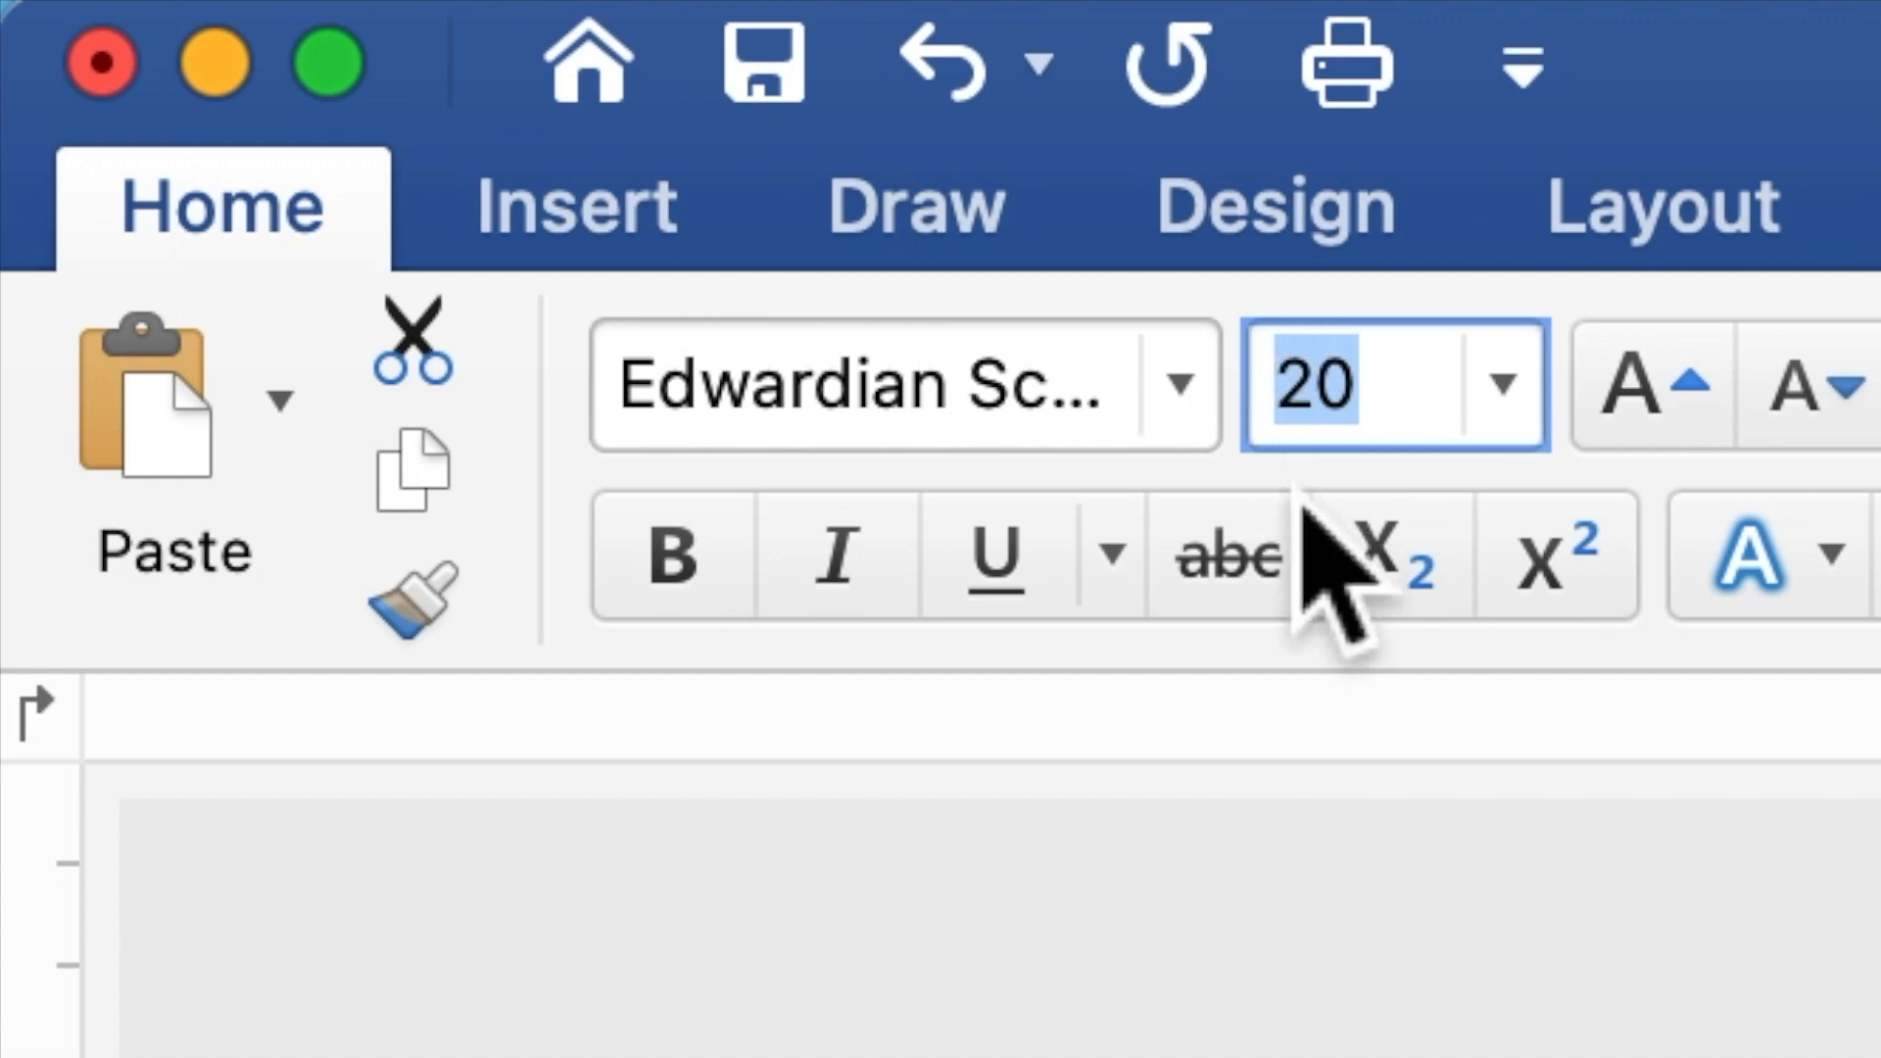
text(40)
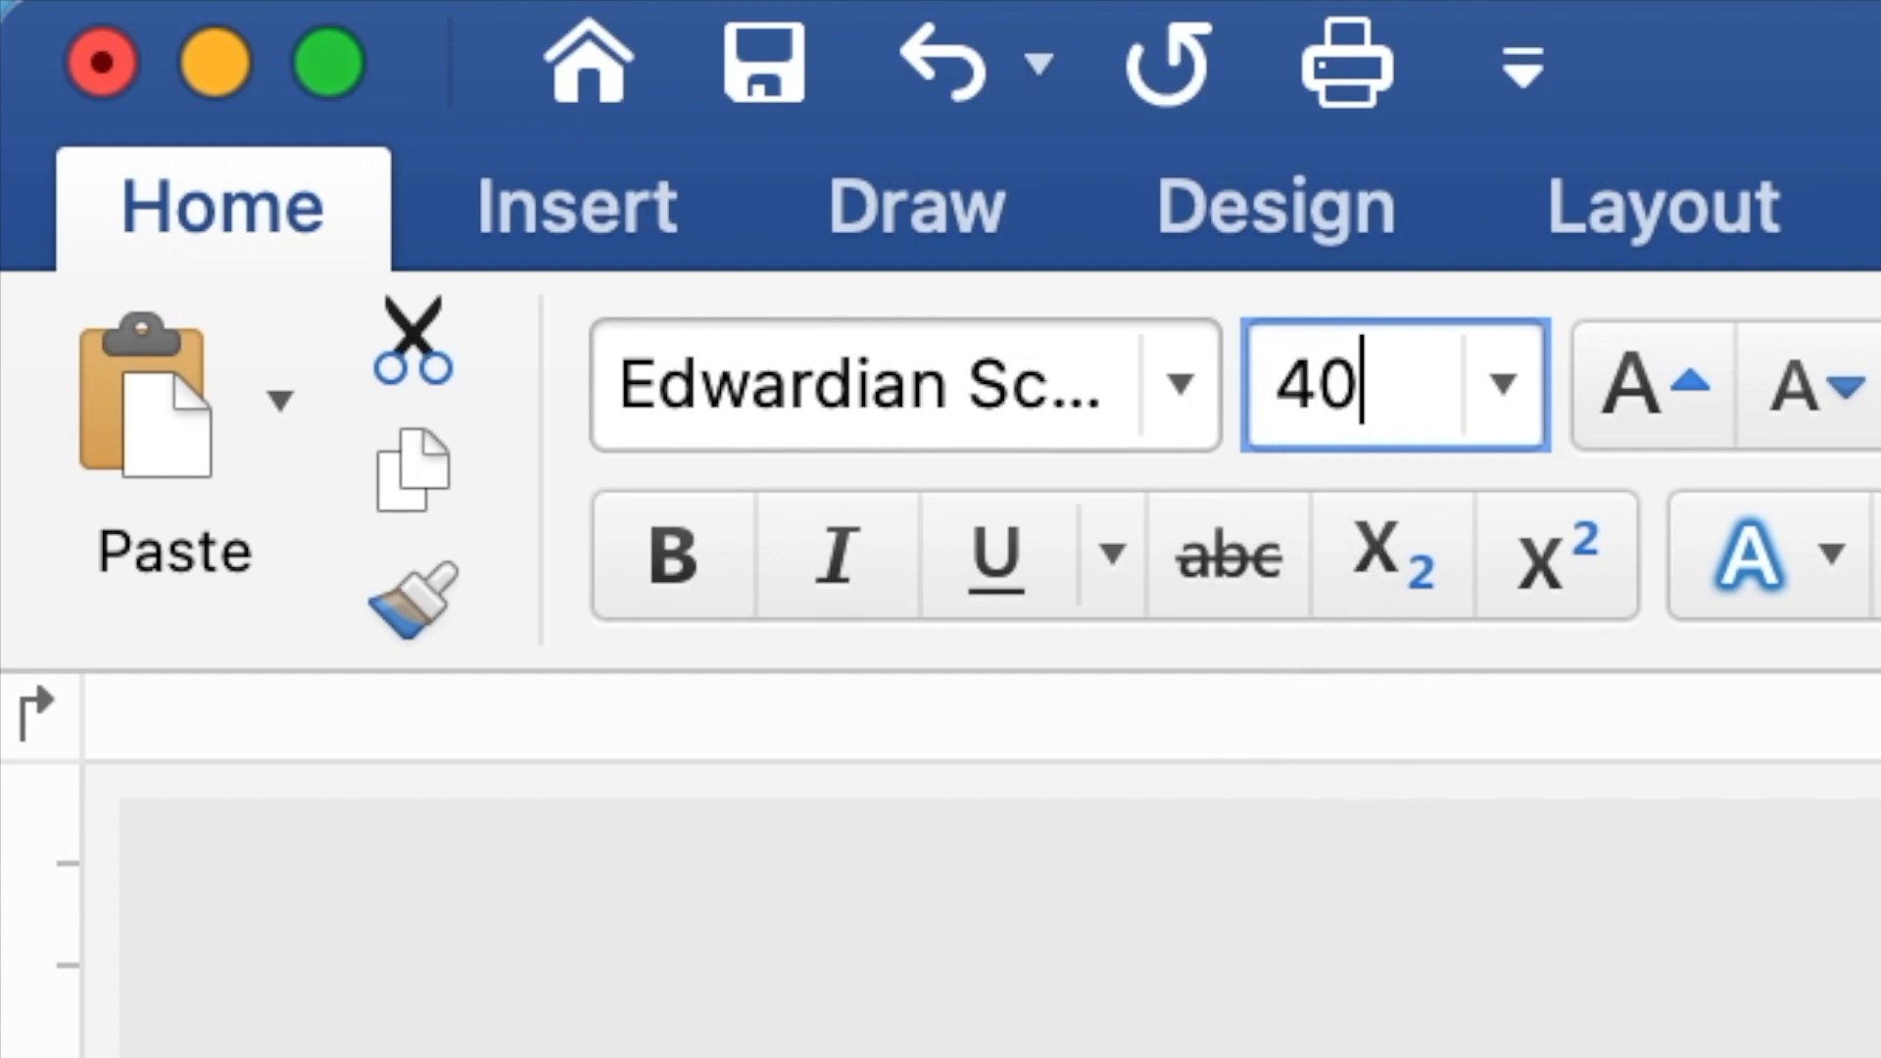
key(Return)
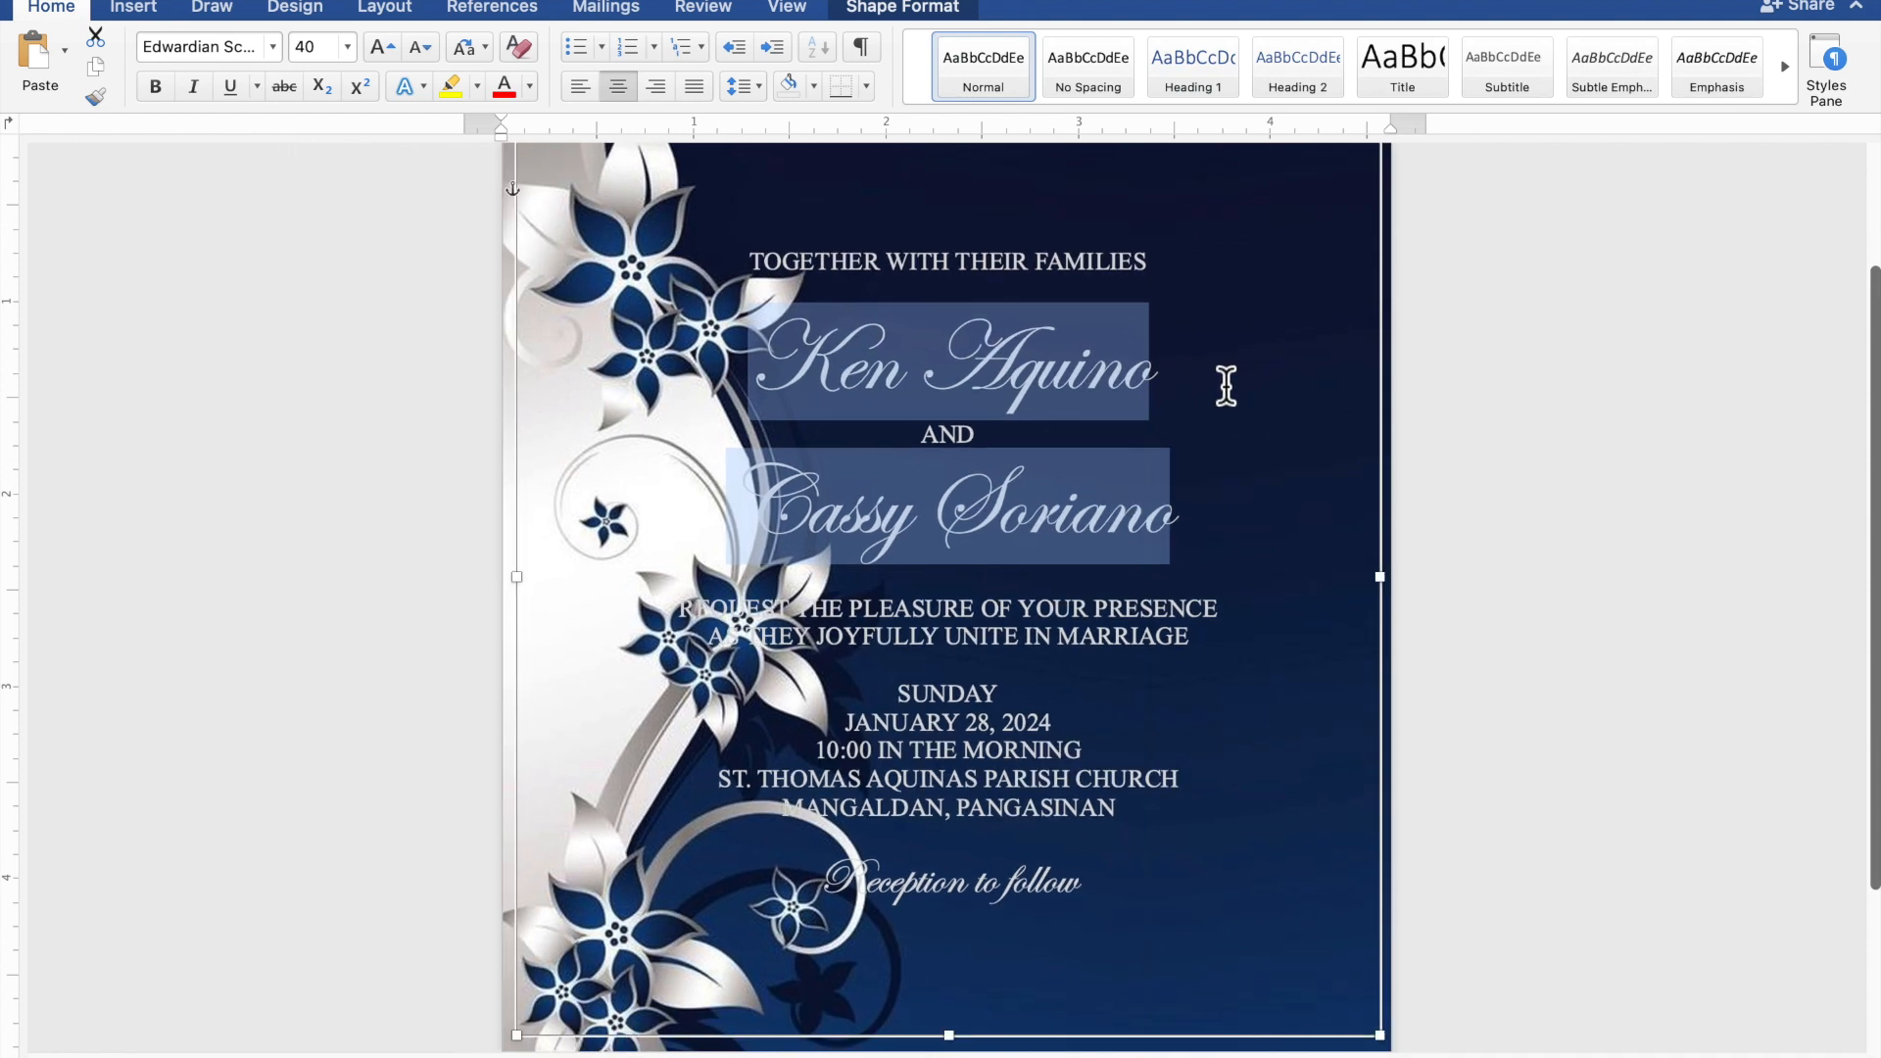
Stretch the invitation text box to about 5.77" tall and move it up and right.
scroll(1225, 385, down, 5)
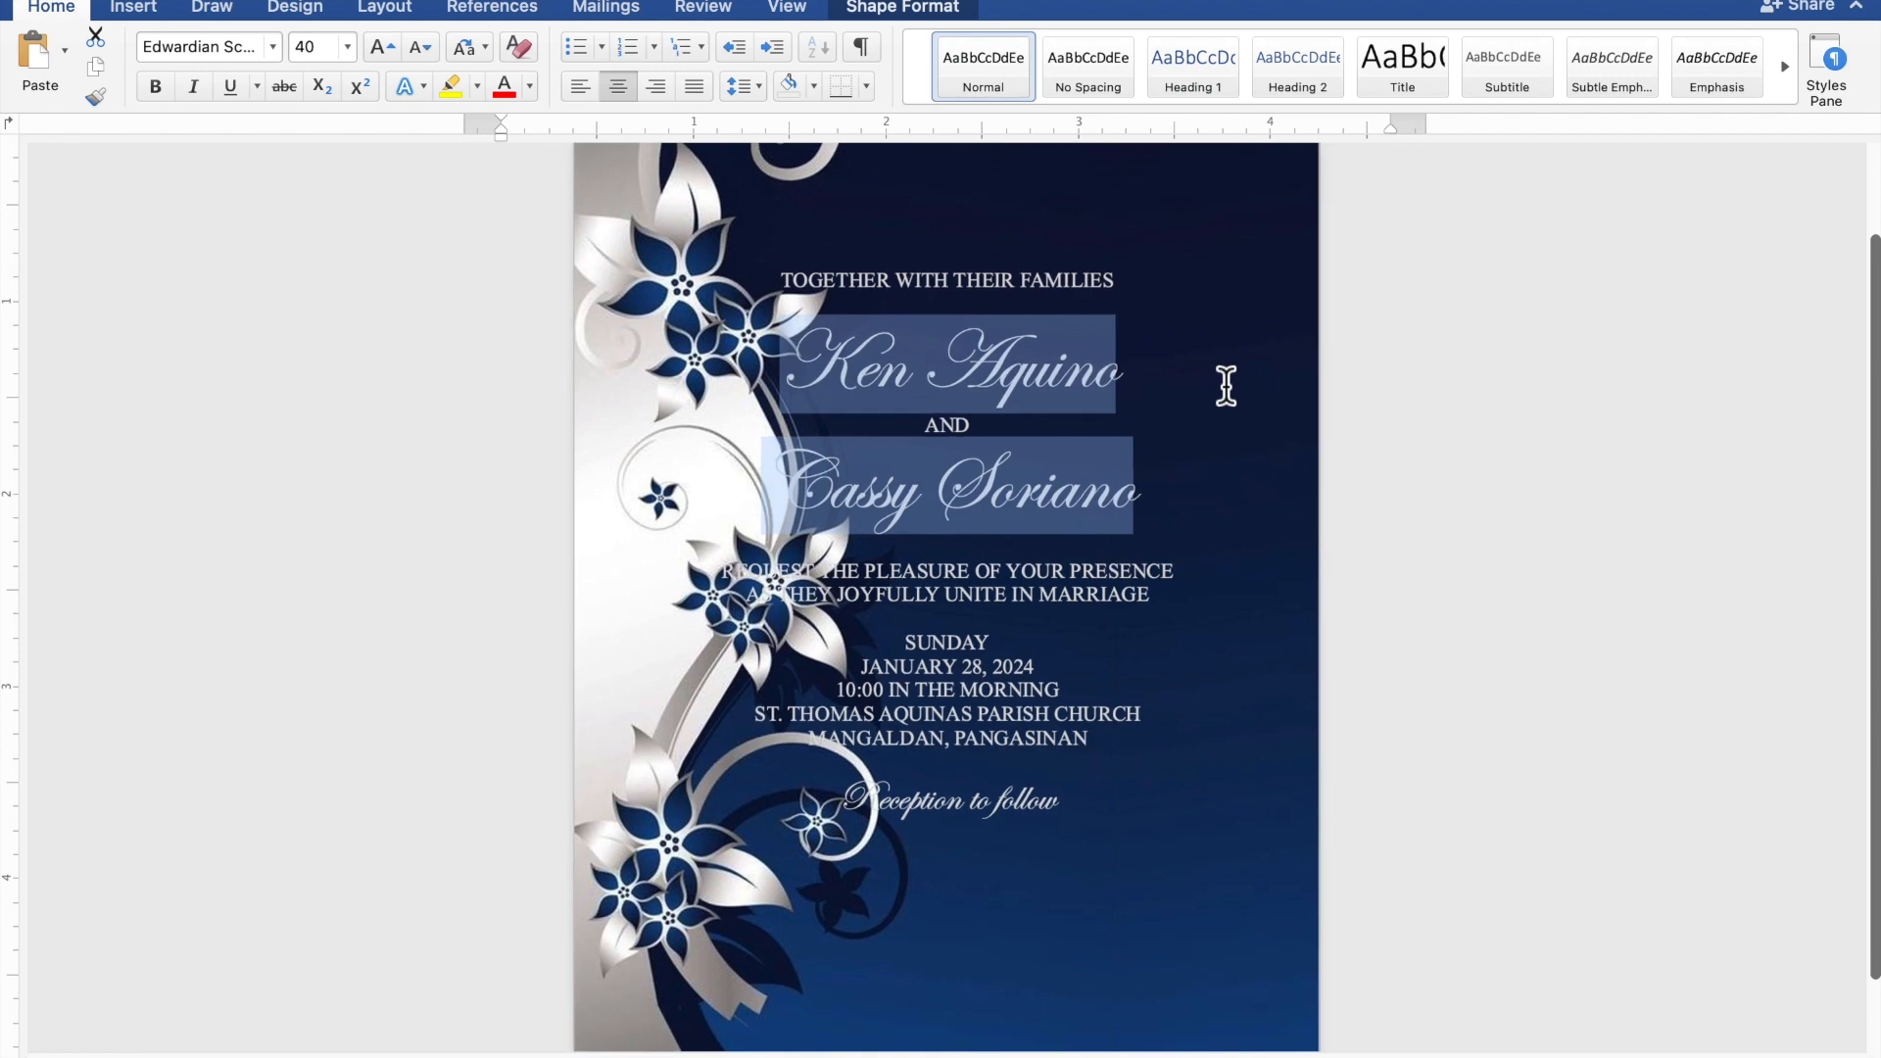
scroll(1225, 384, down, 2)
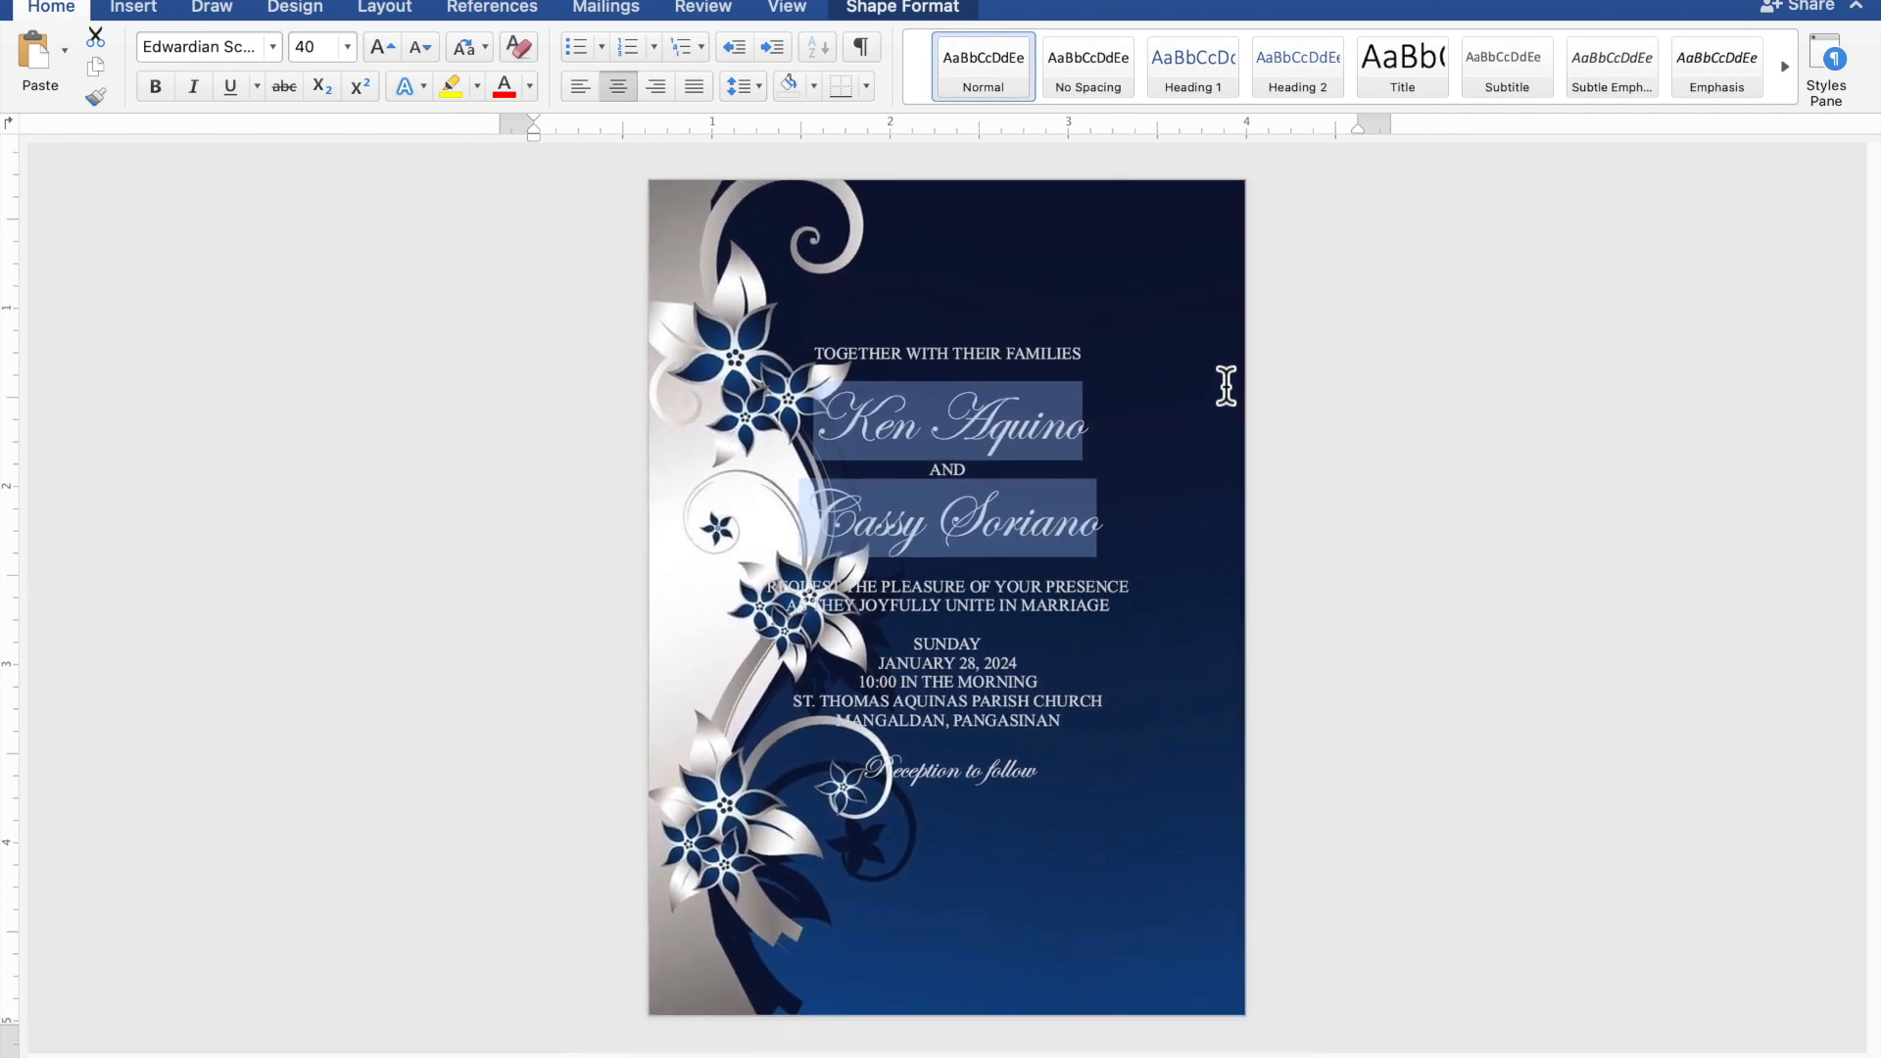
scroll(1226, 386, up, 2)
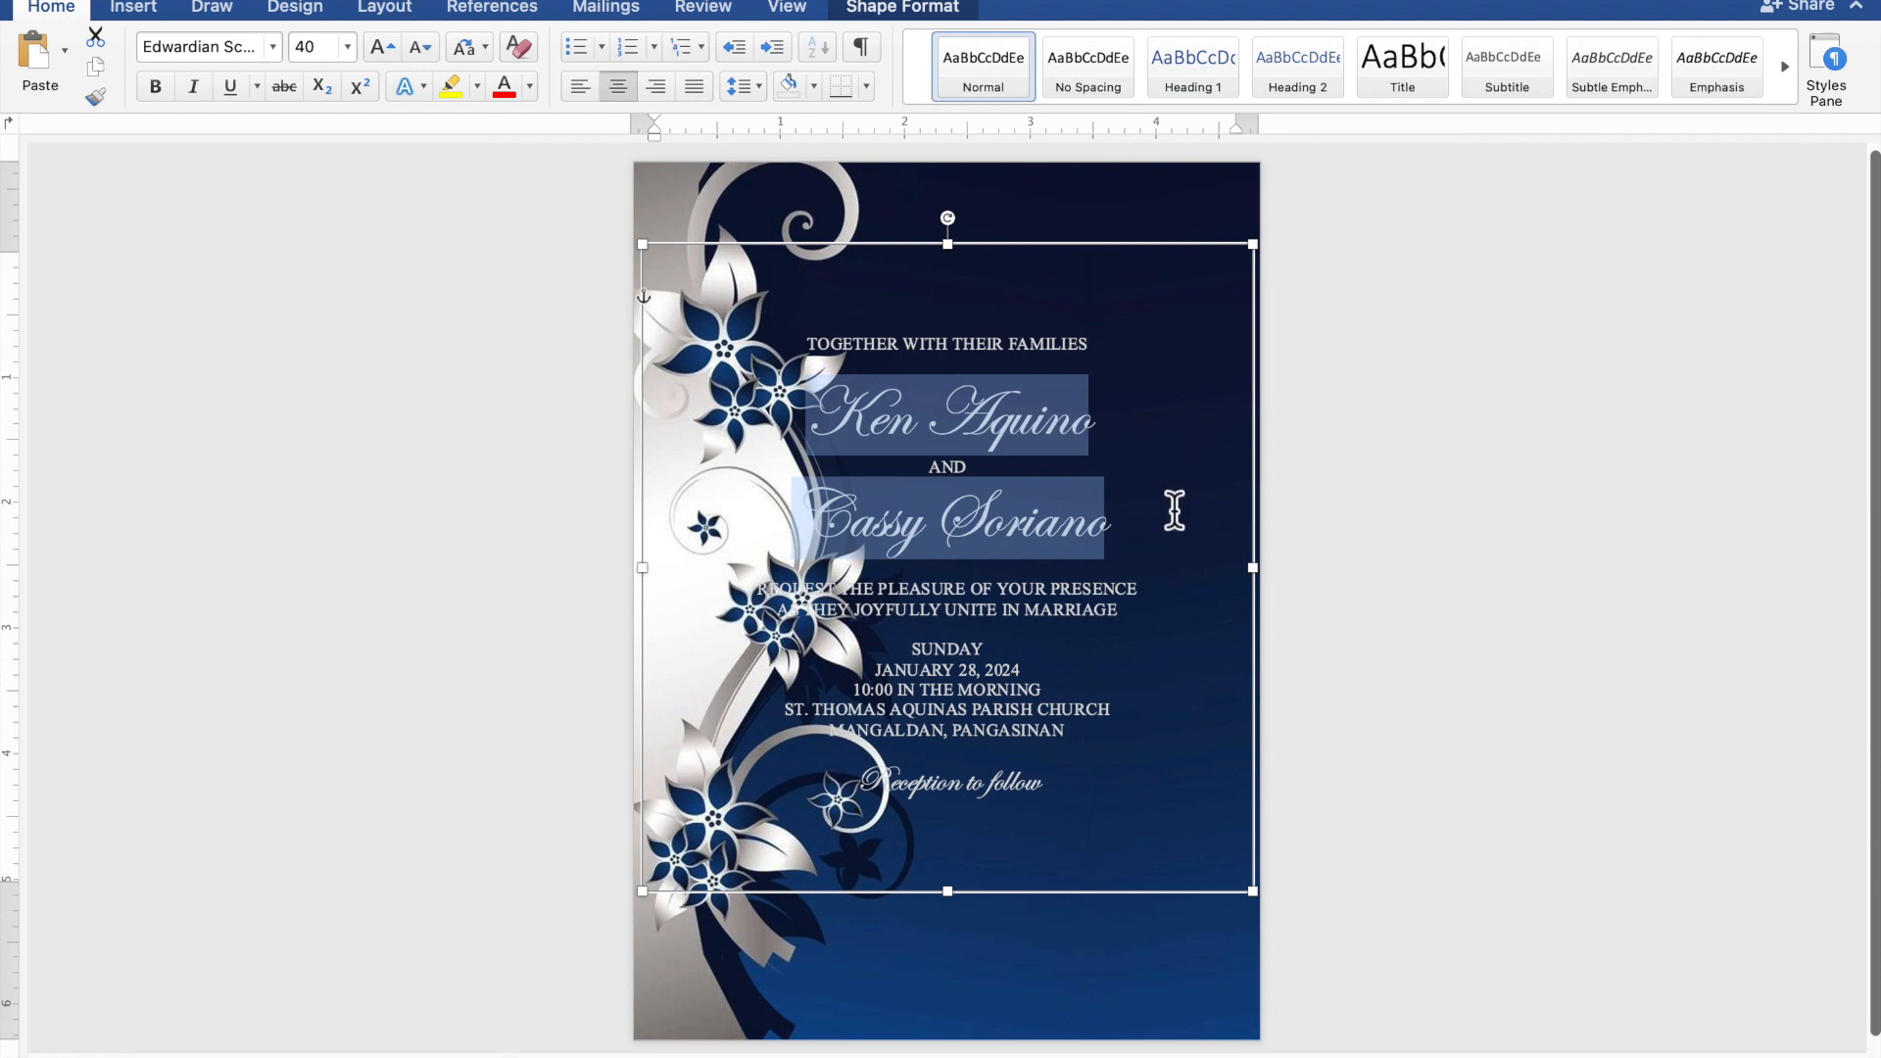
drag(952, 895, 959, 1053)
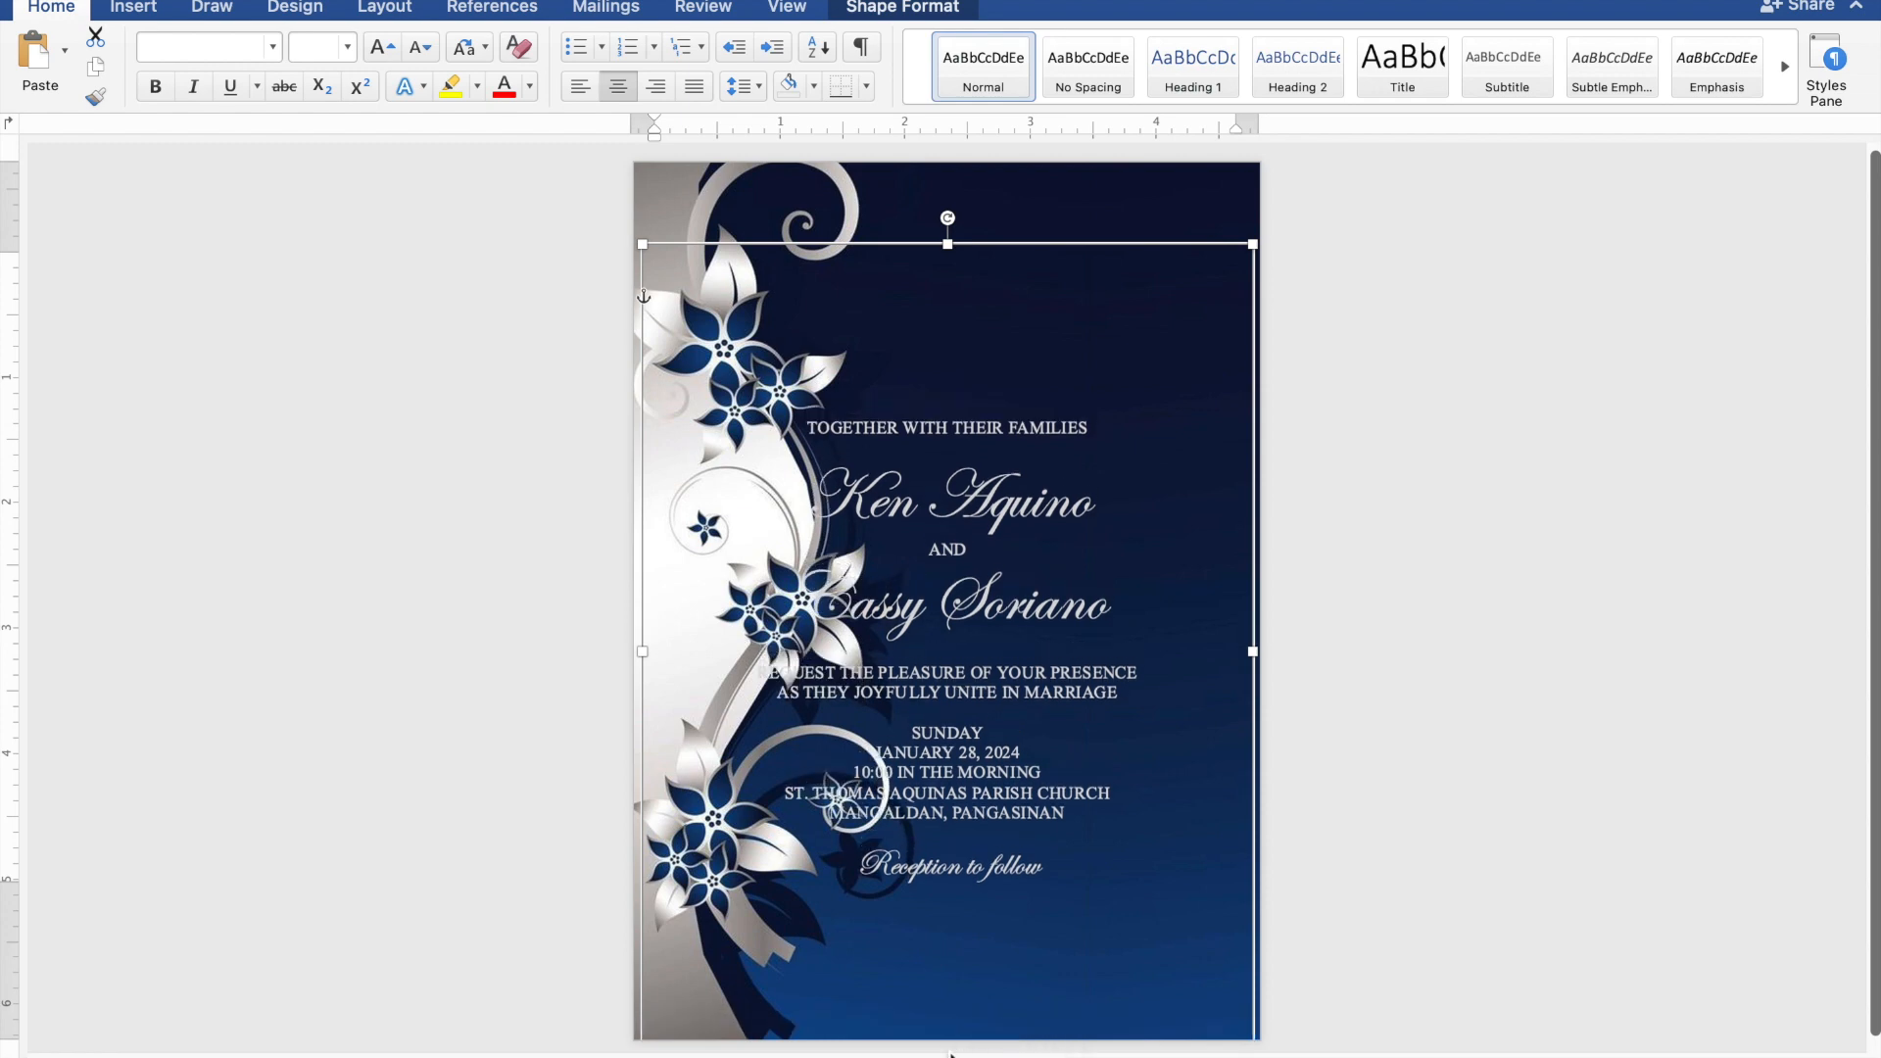
drag(1017, 848, 1071, 786)
Add blank lines after the heading and before REQUEST, SUNDAY and Reception, then shift the box down-right.
click(1099, 391)
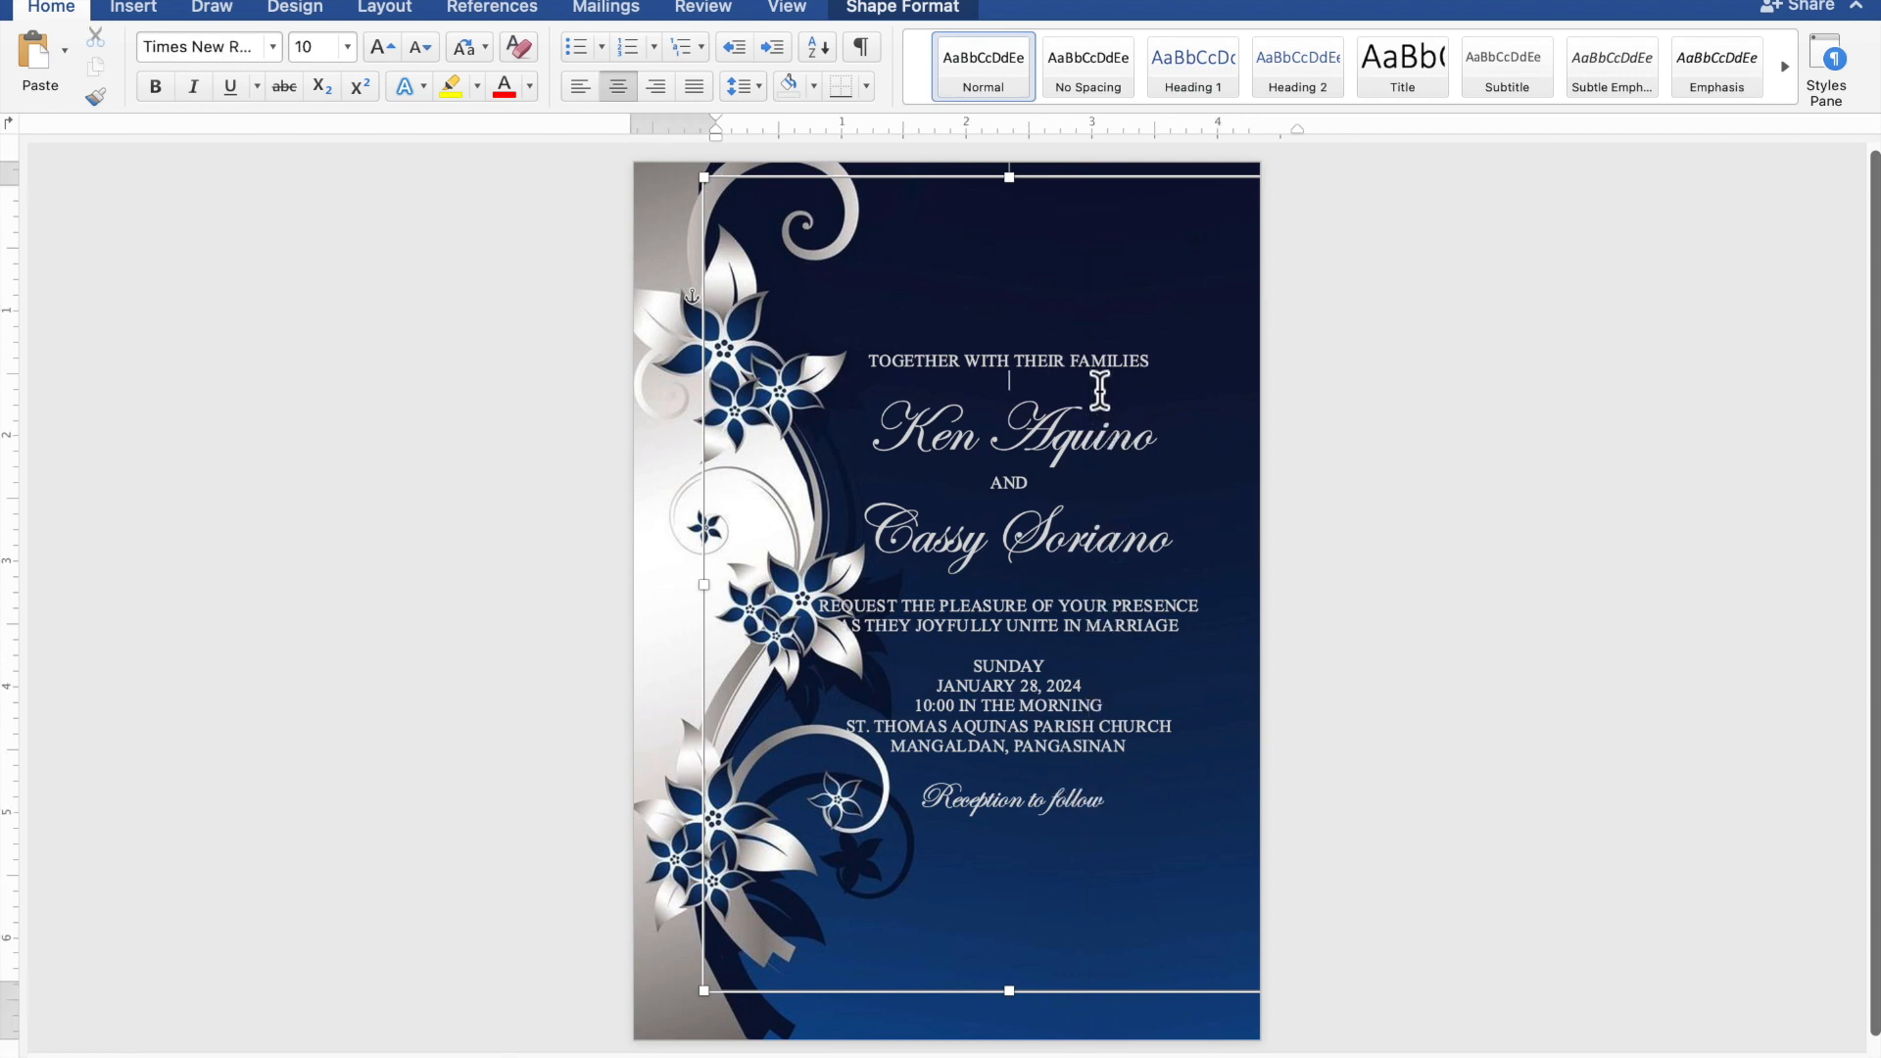
key(Return)
key(Return)
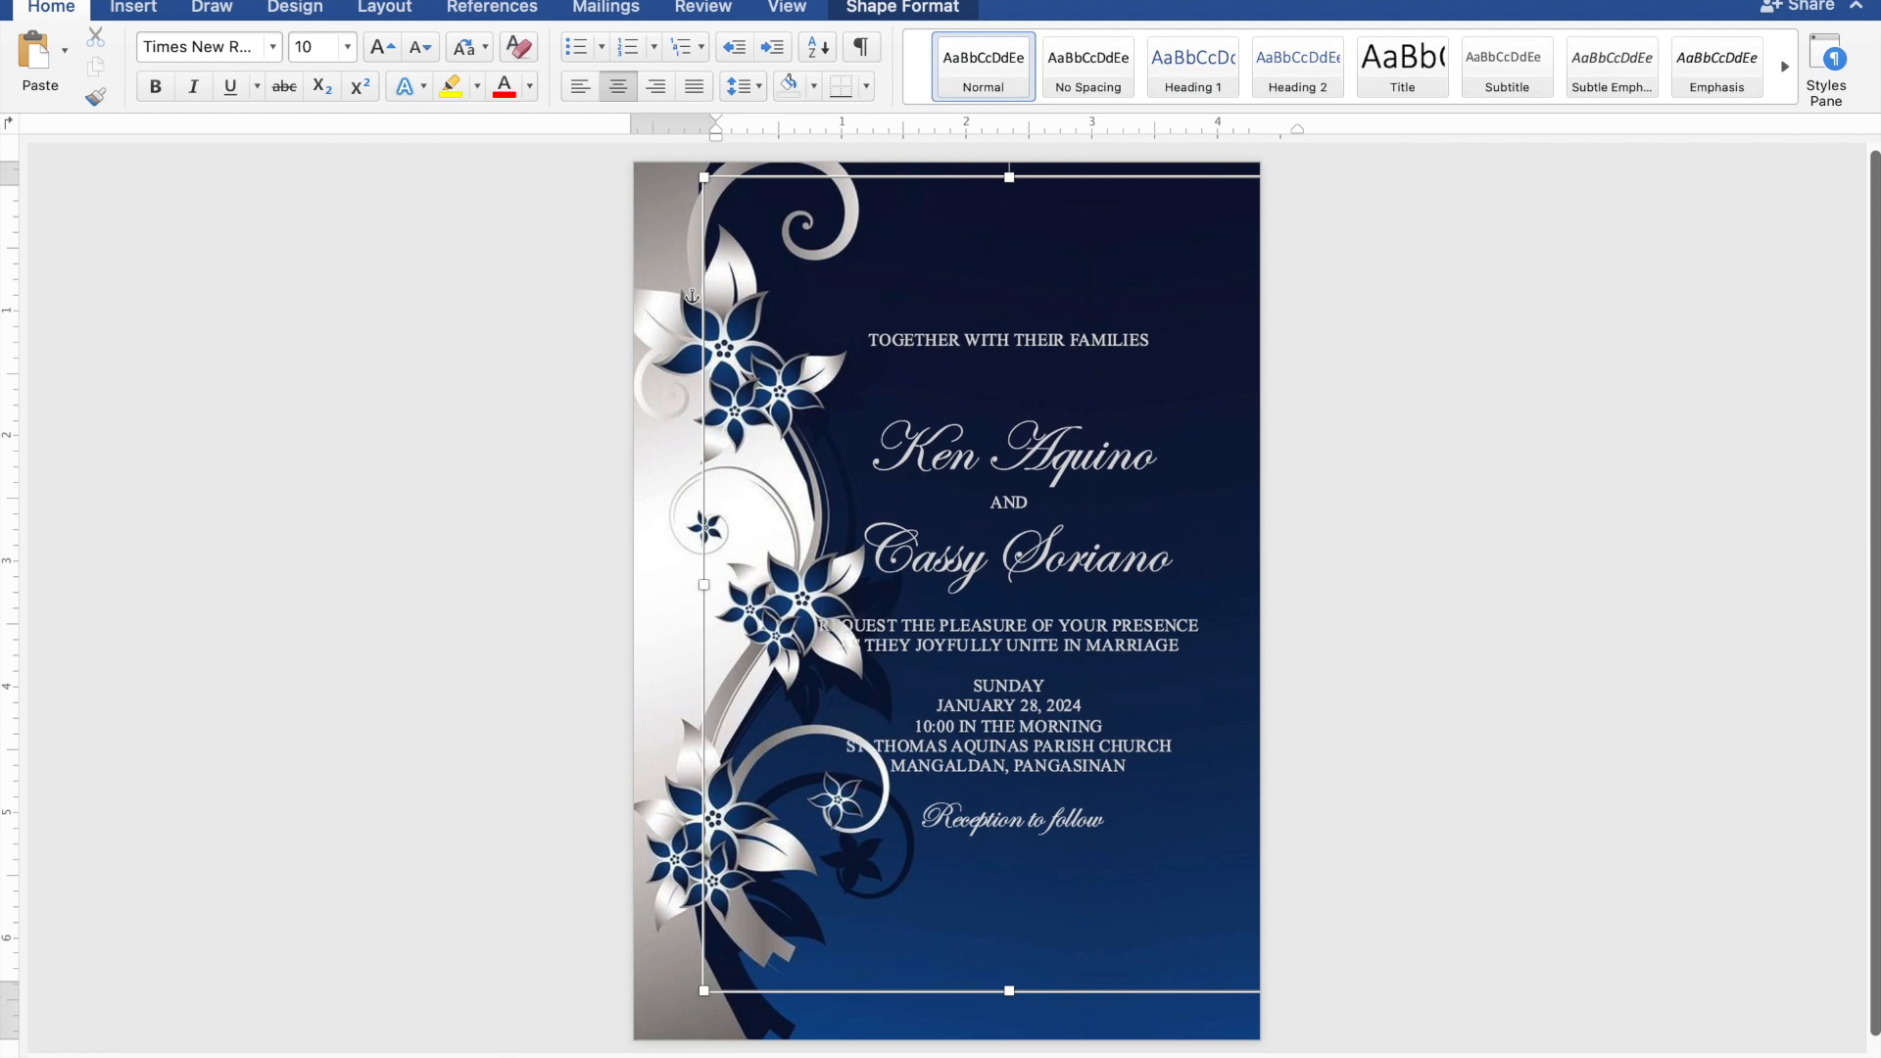
key(Return)
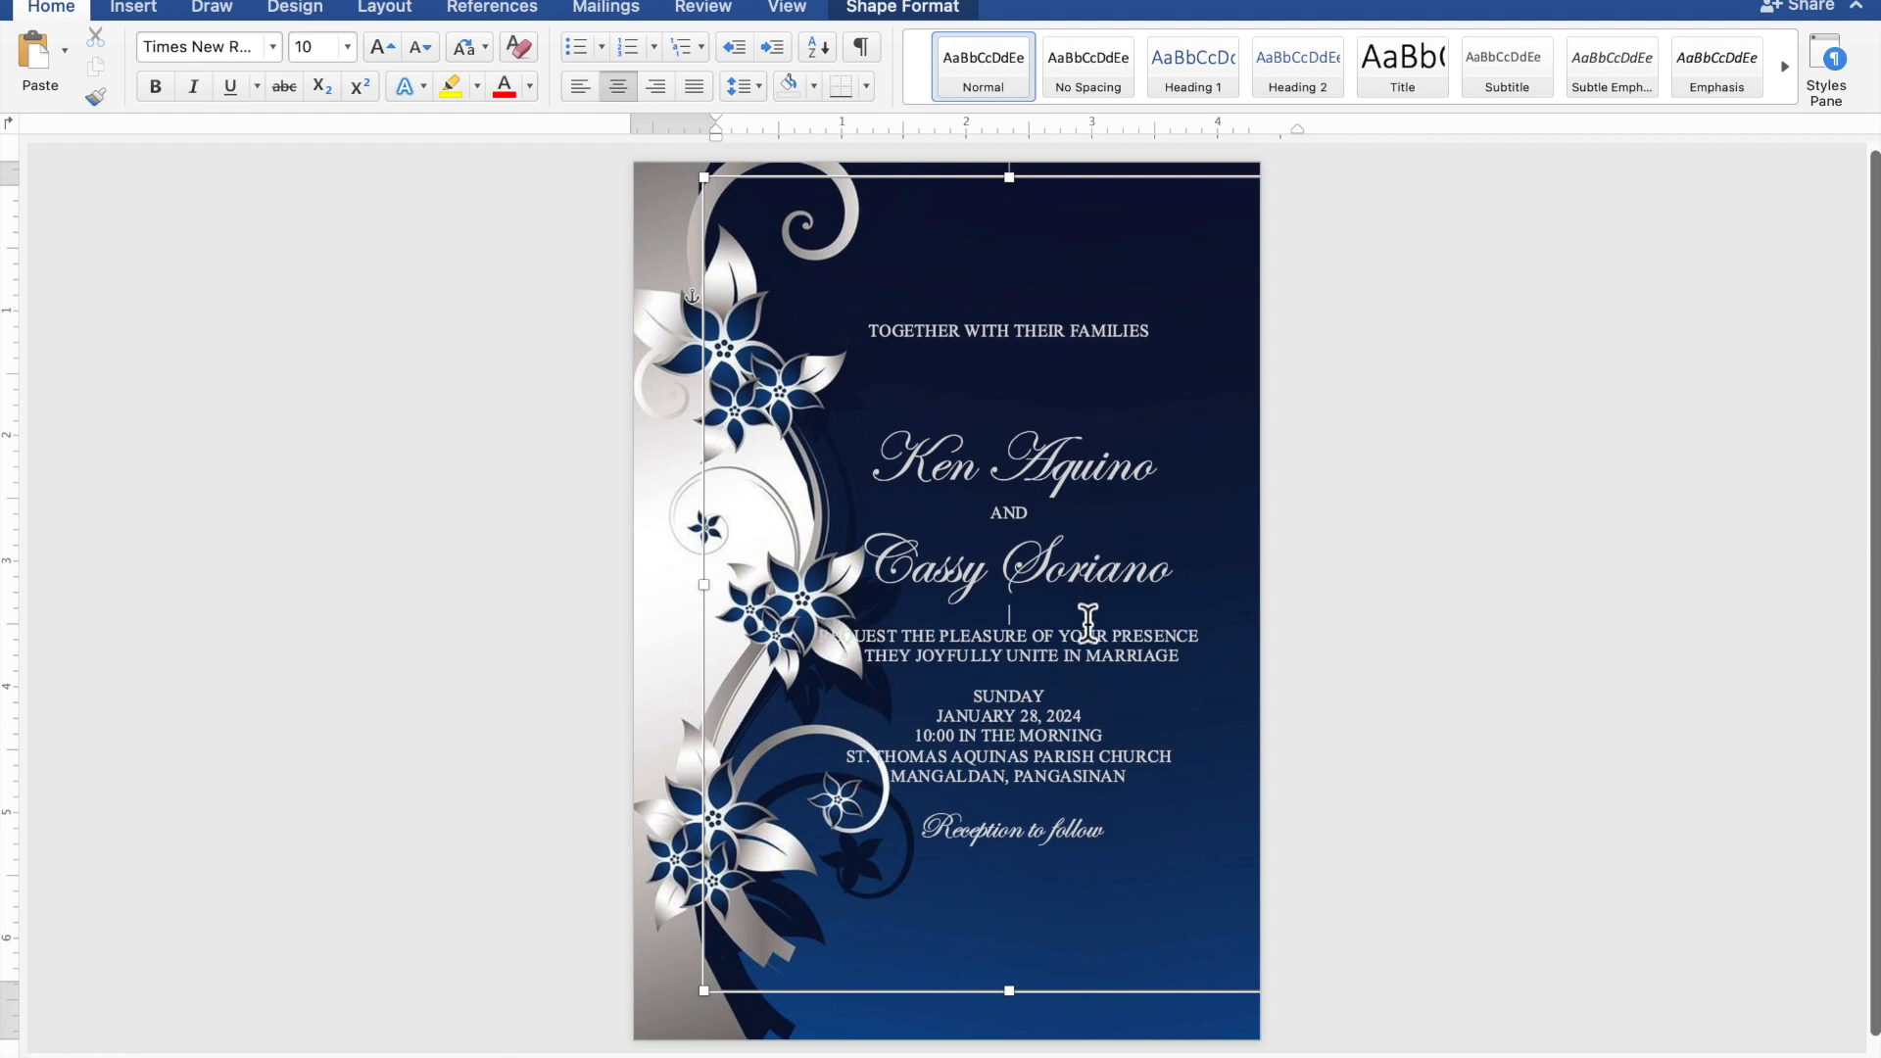
key(Return)
key(Return)
key(Return)
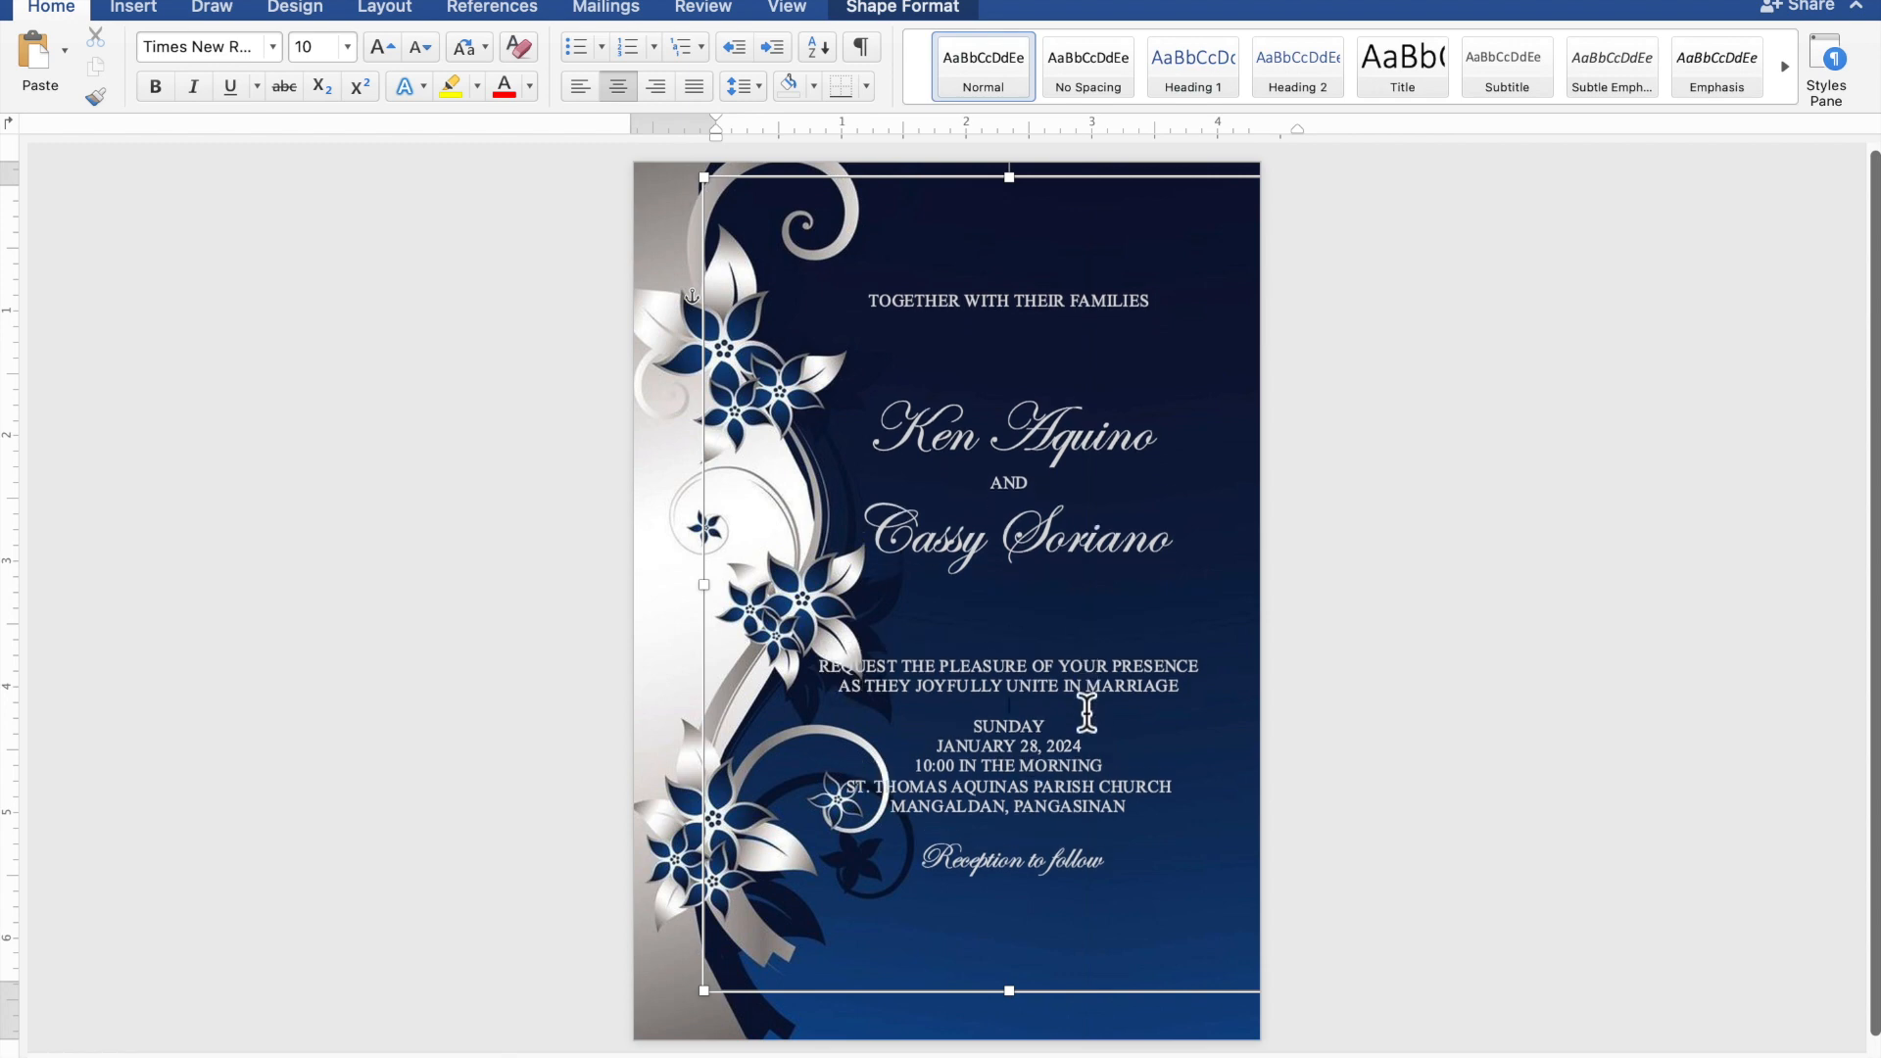
key(Return)
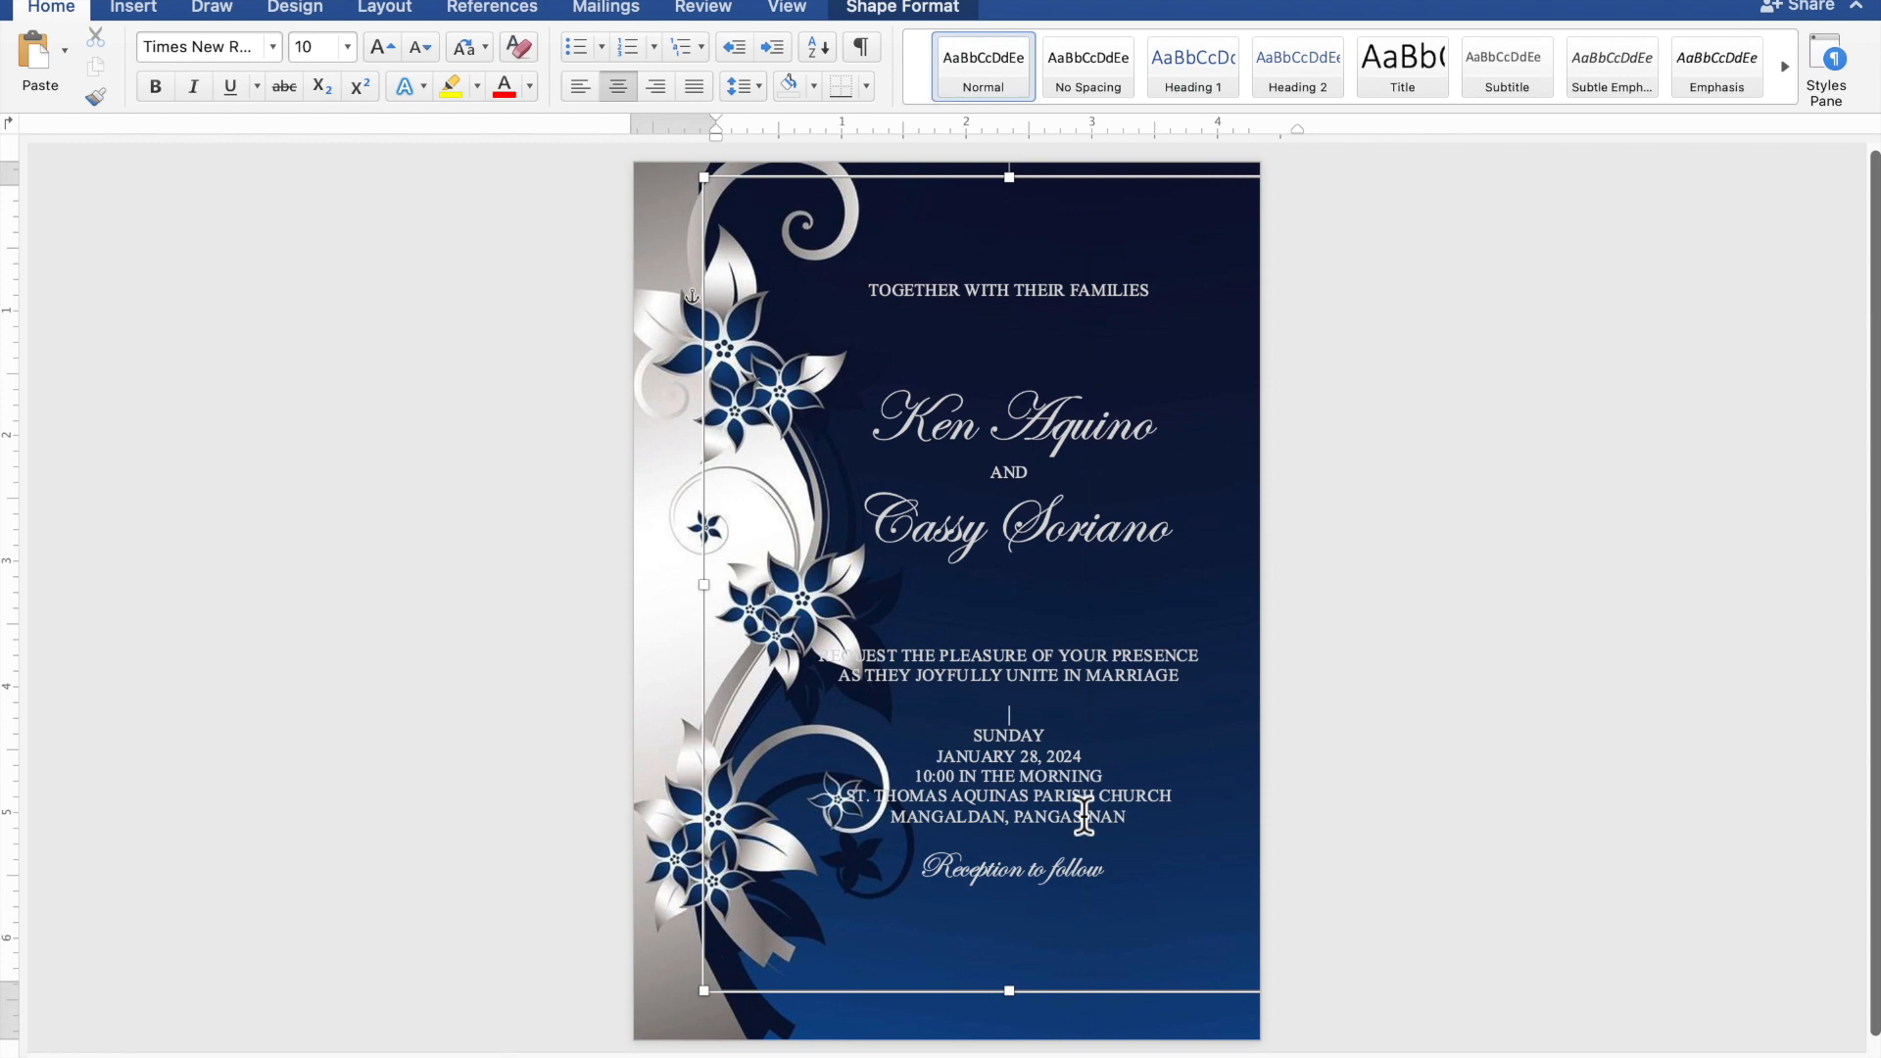
key(Return)
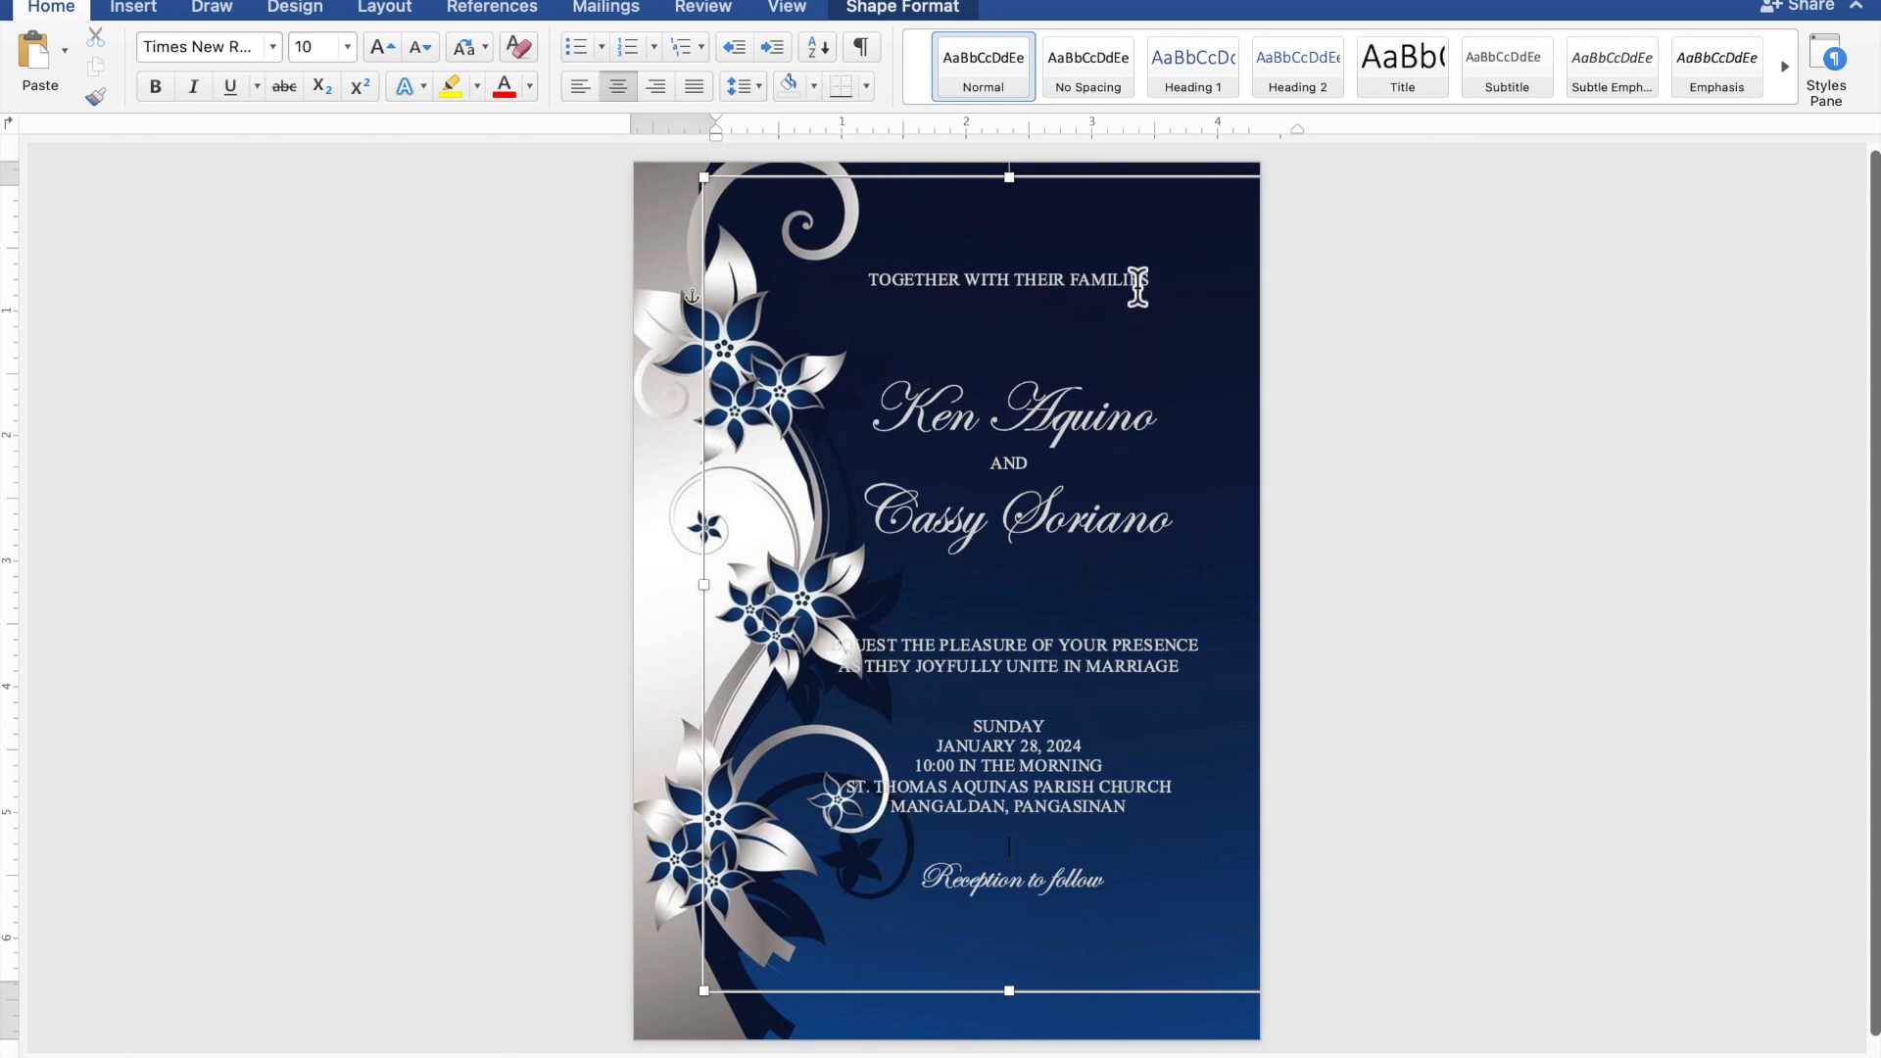
drag(1148, 194, 1205, 228)
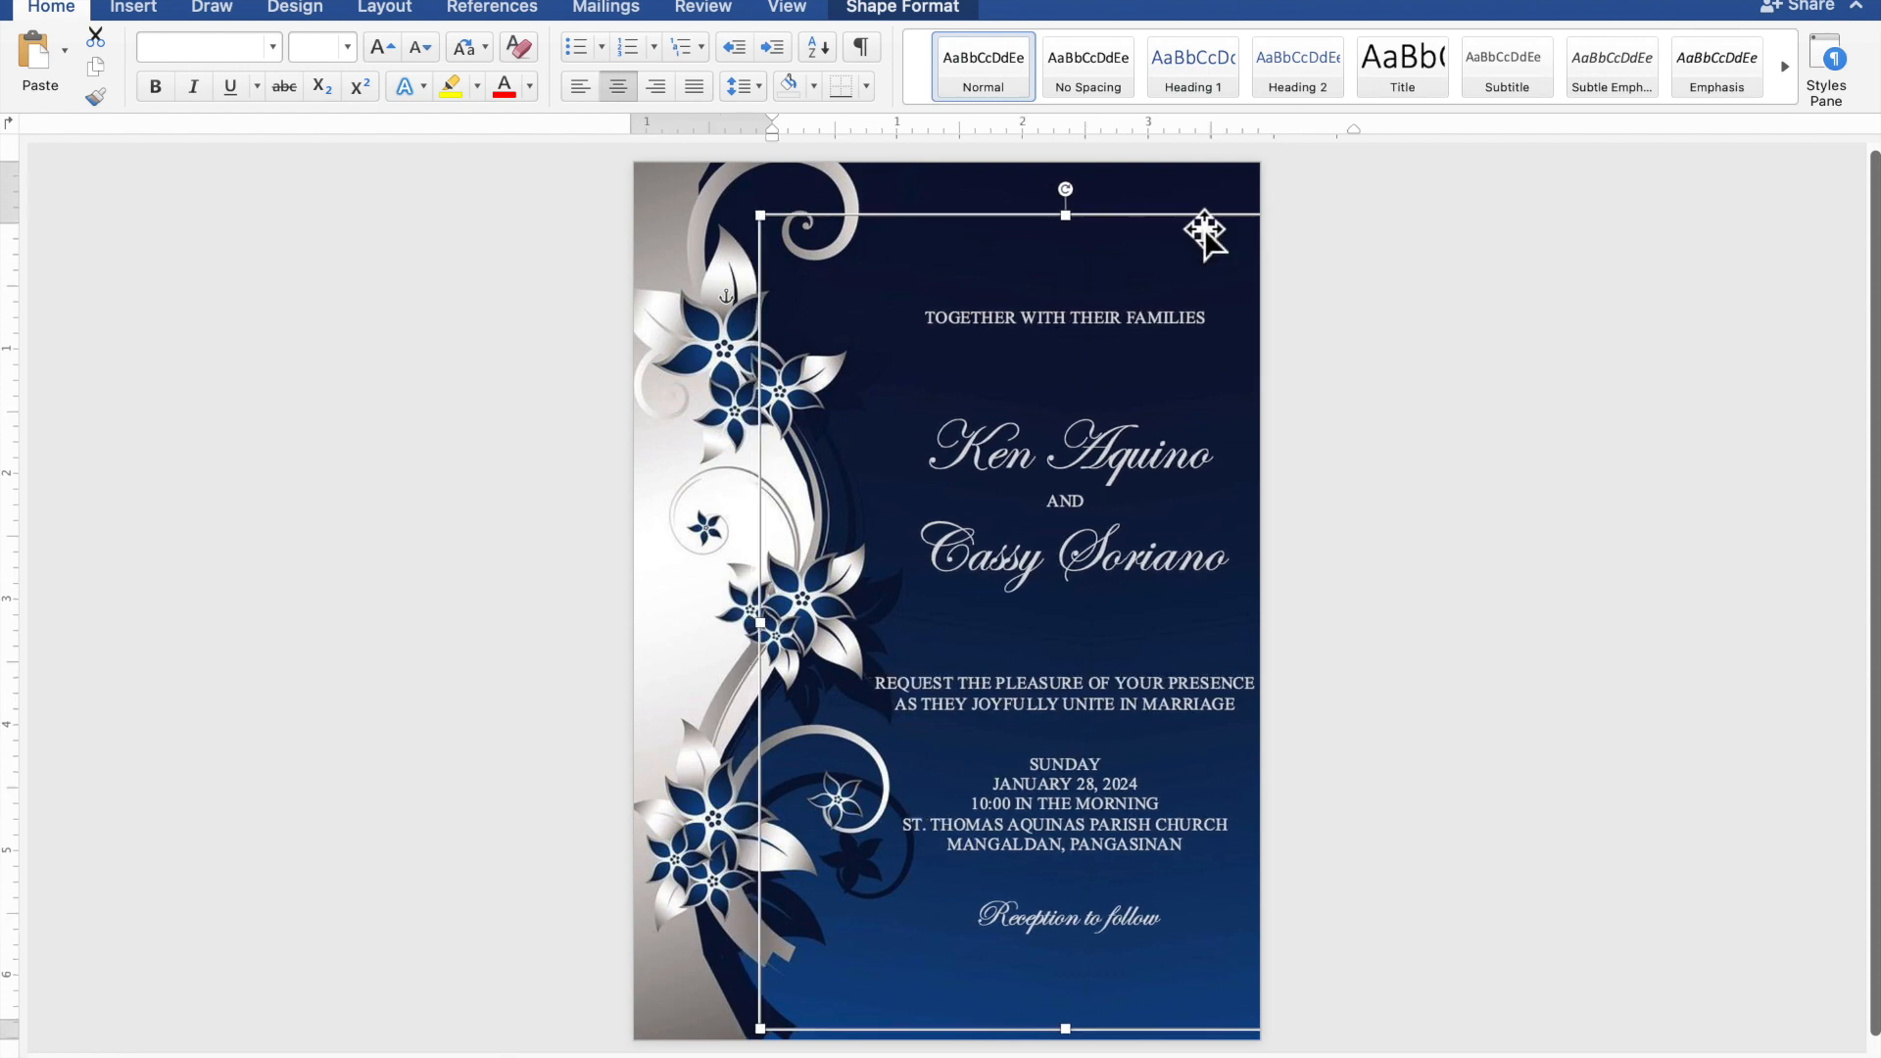
Nudge the text box a few steps up and left with the arrow keys, then deselect it.
key(Up)
key(Up)
key(Up)
key(Up)
key(Up)
key(Up)
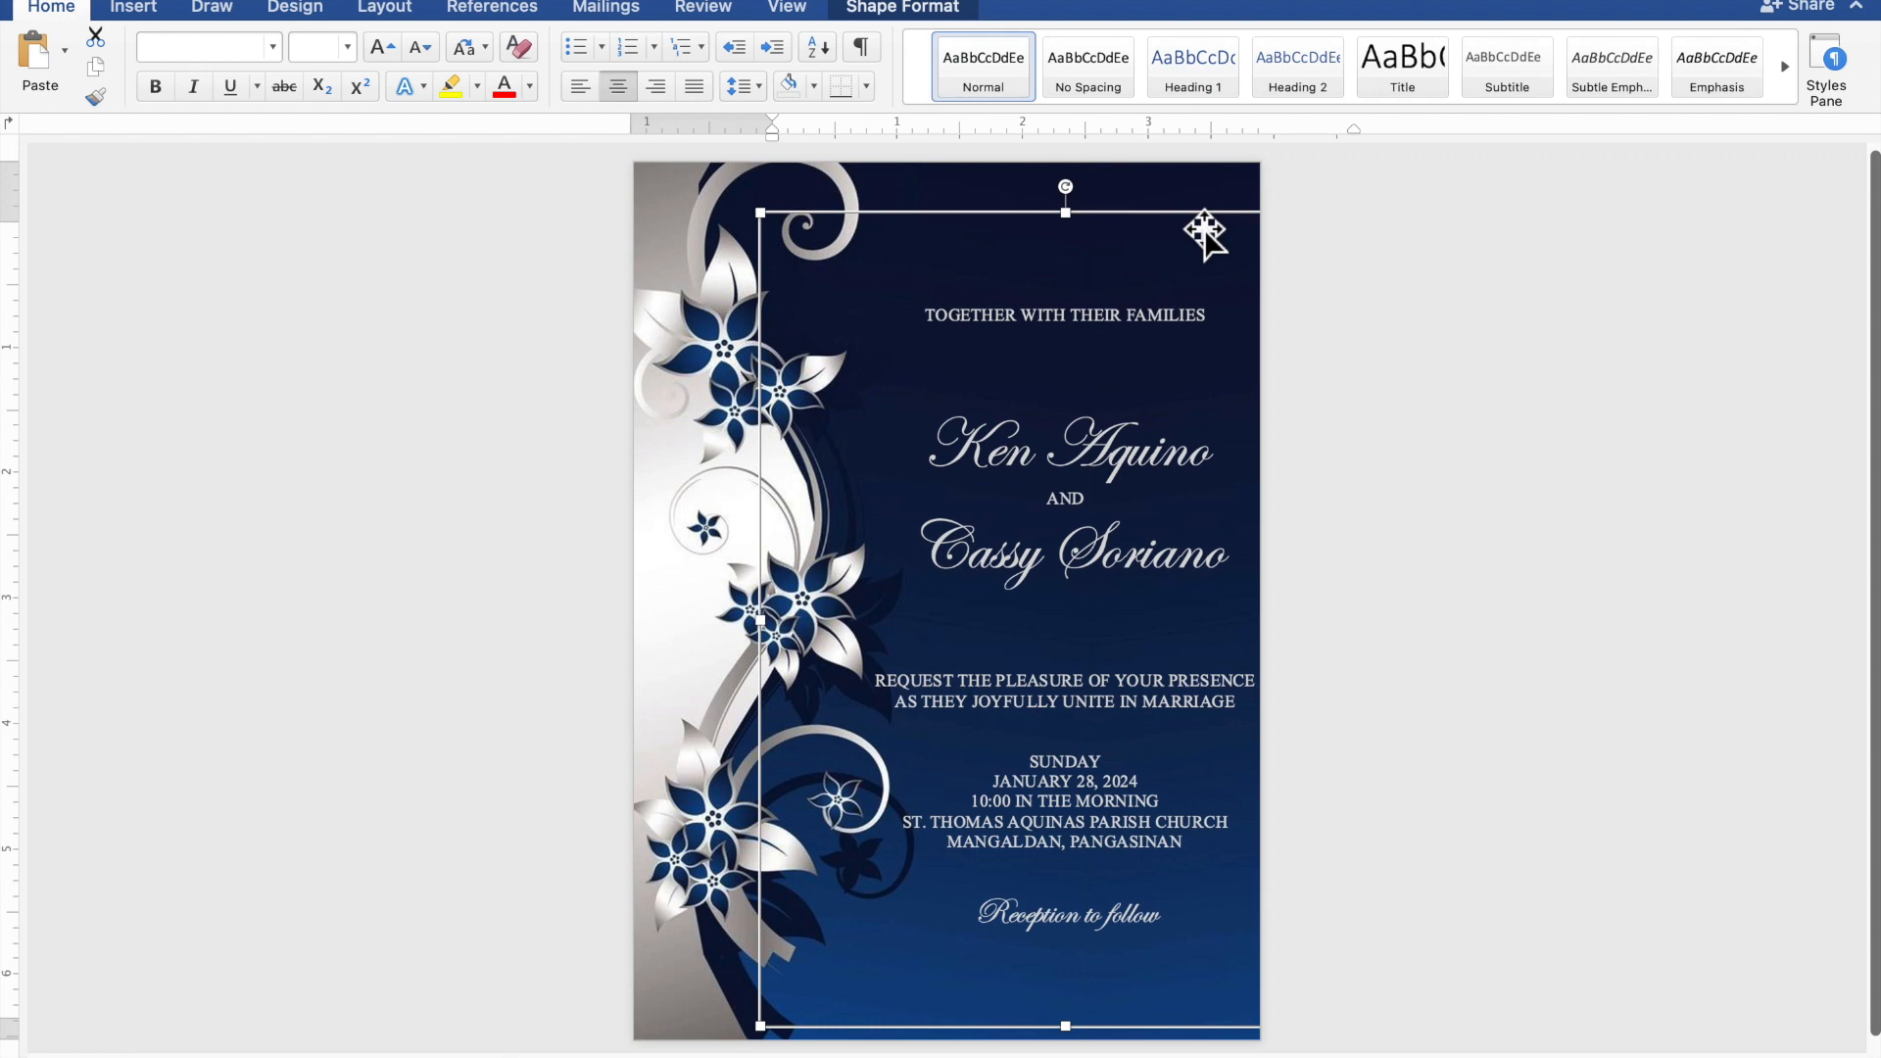
key(Up)
key(Up)
key(Up)
key(Up)
key(Up)
key(Up)
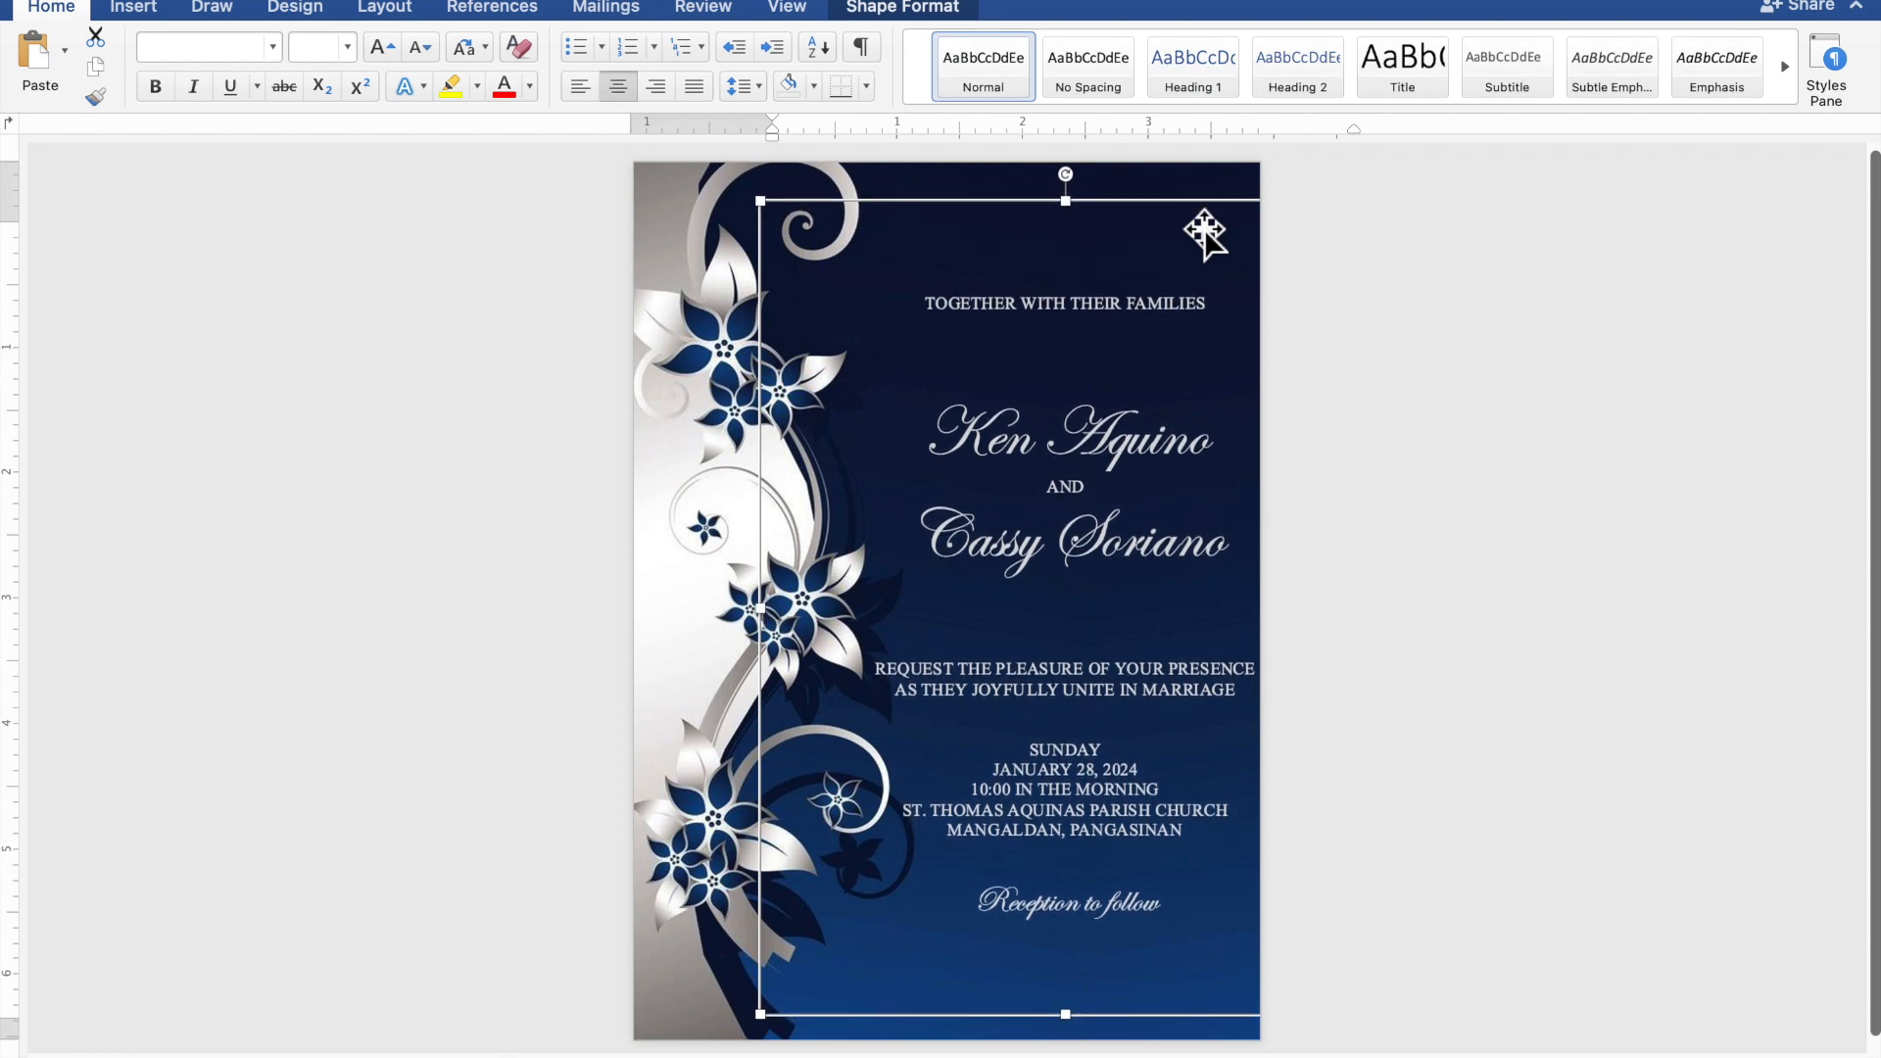
key(Left)
key(Left)
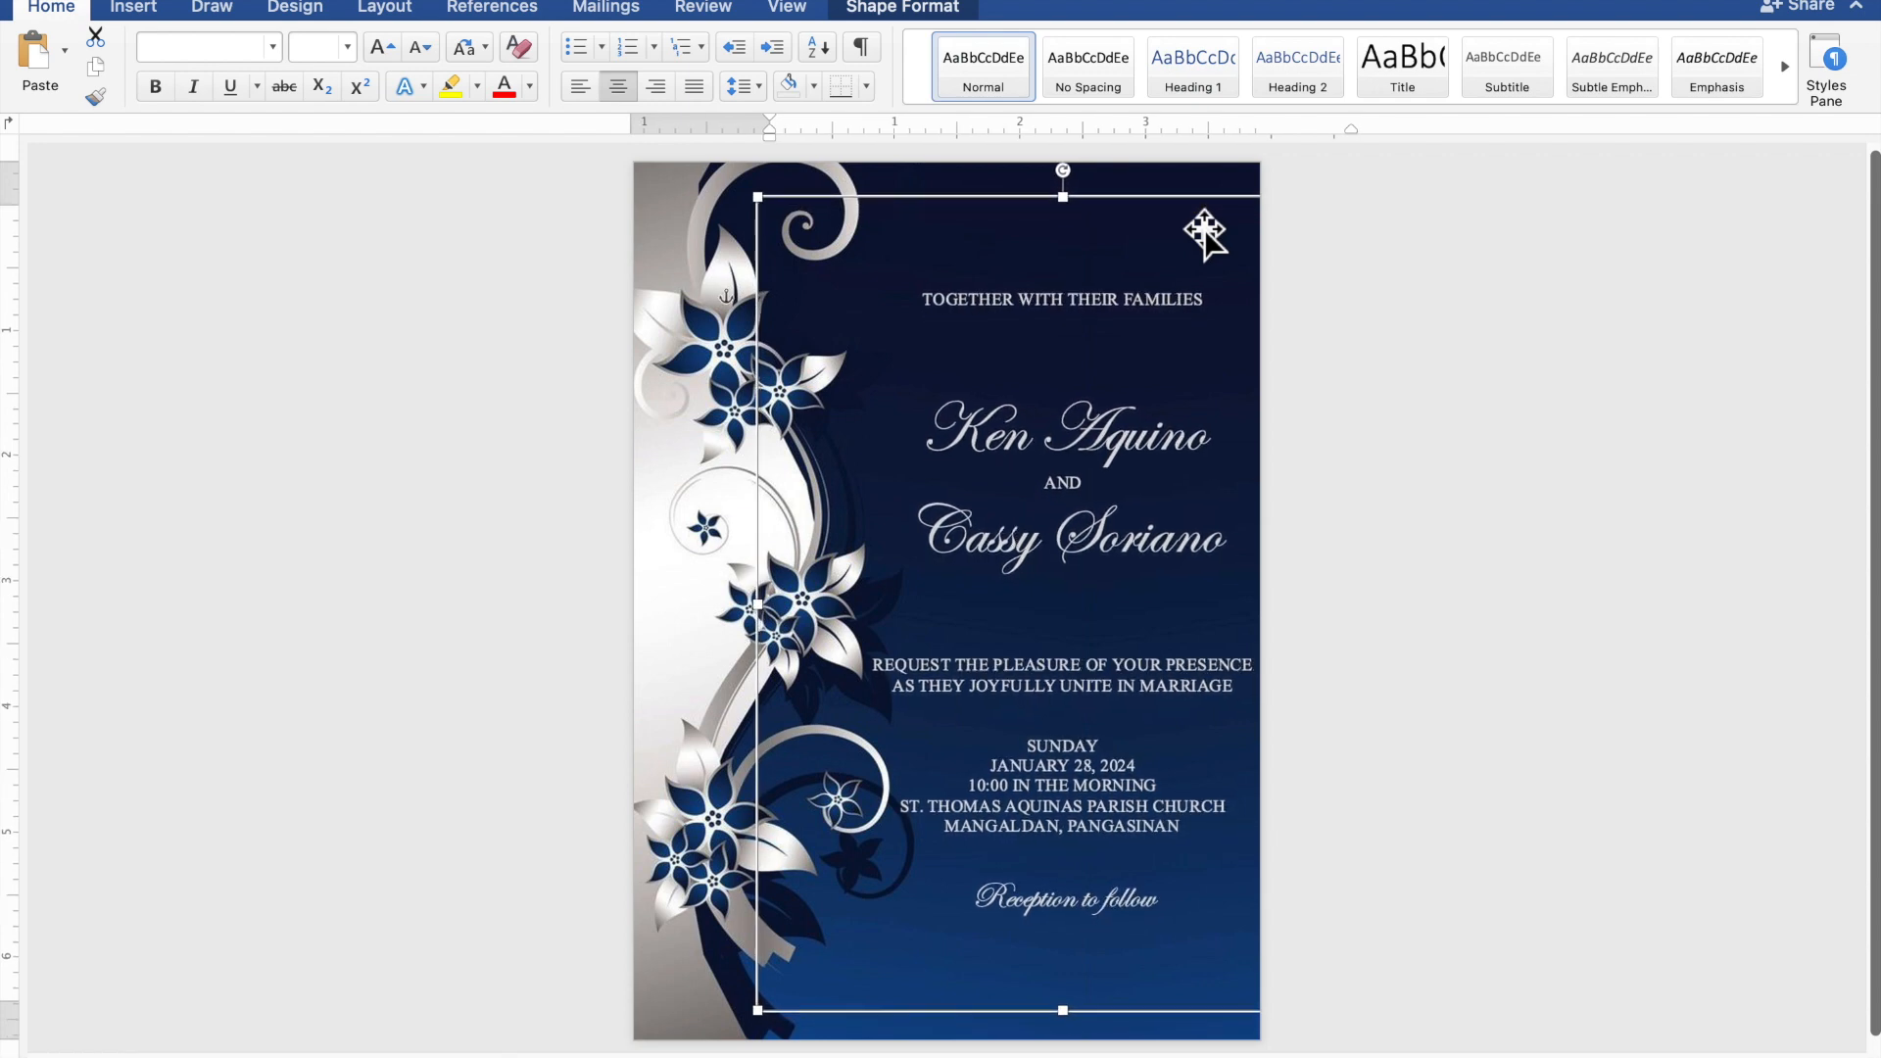
key(Left)
key(Left)
key(Up)
key(Up)
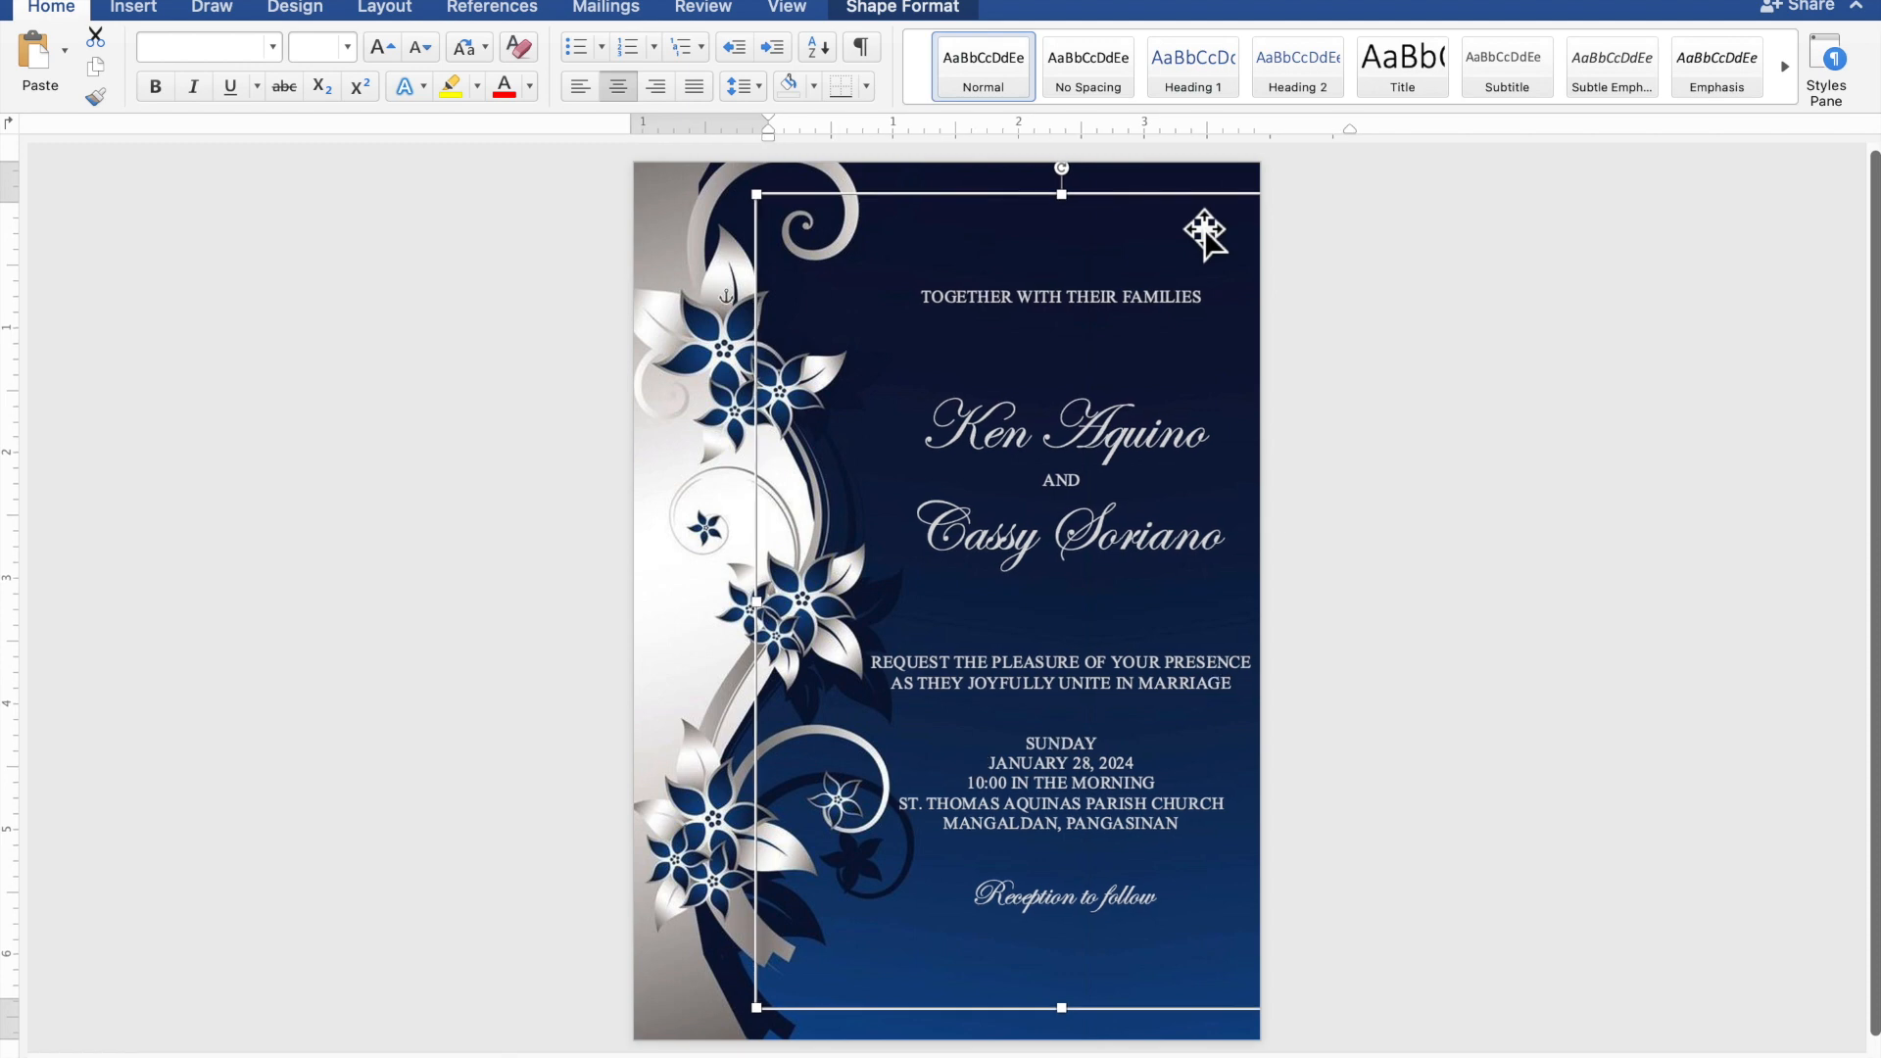
key(Left)
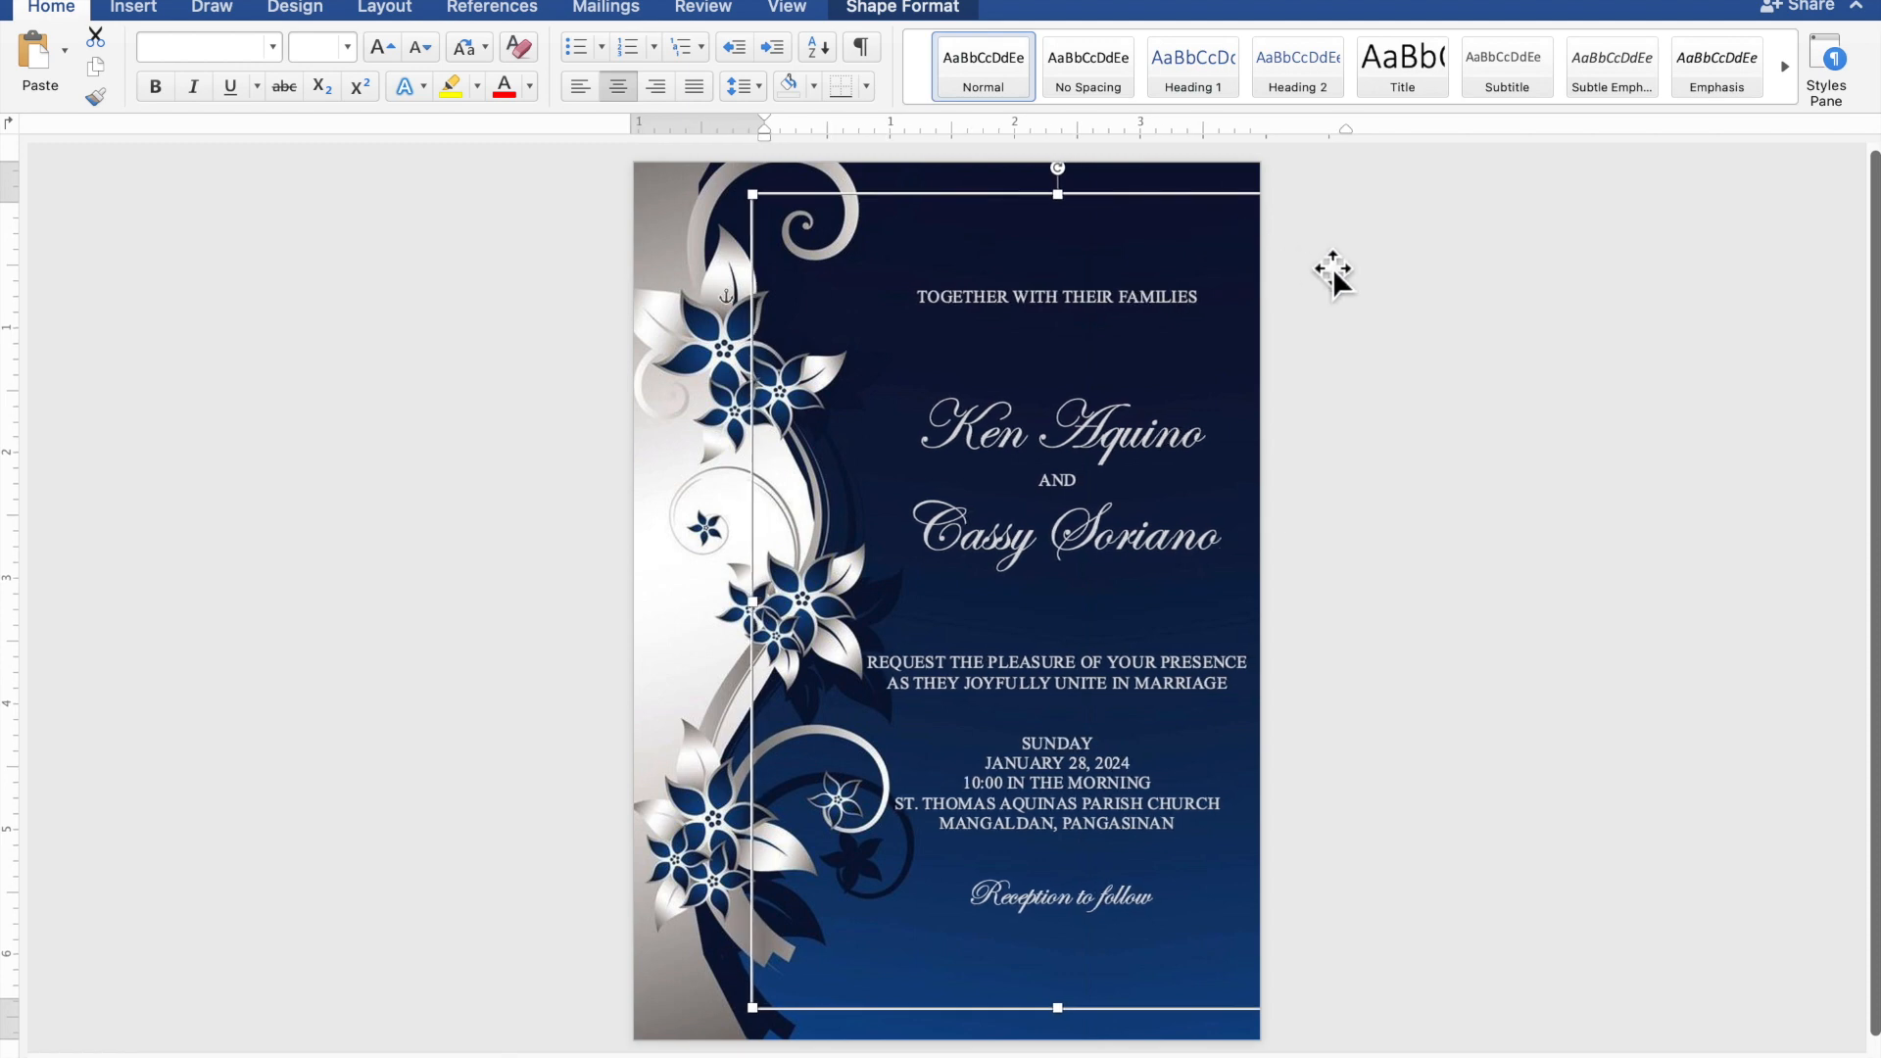
click(1634, 316)
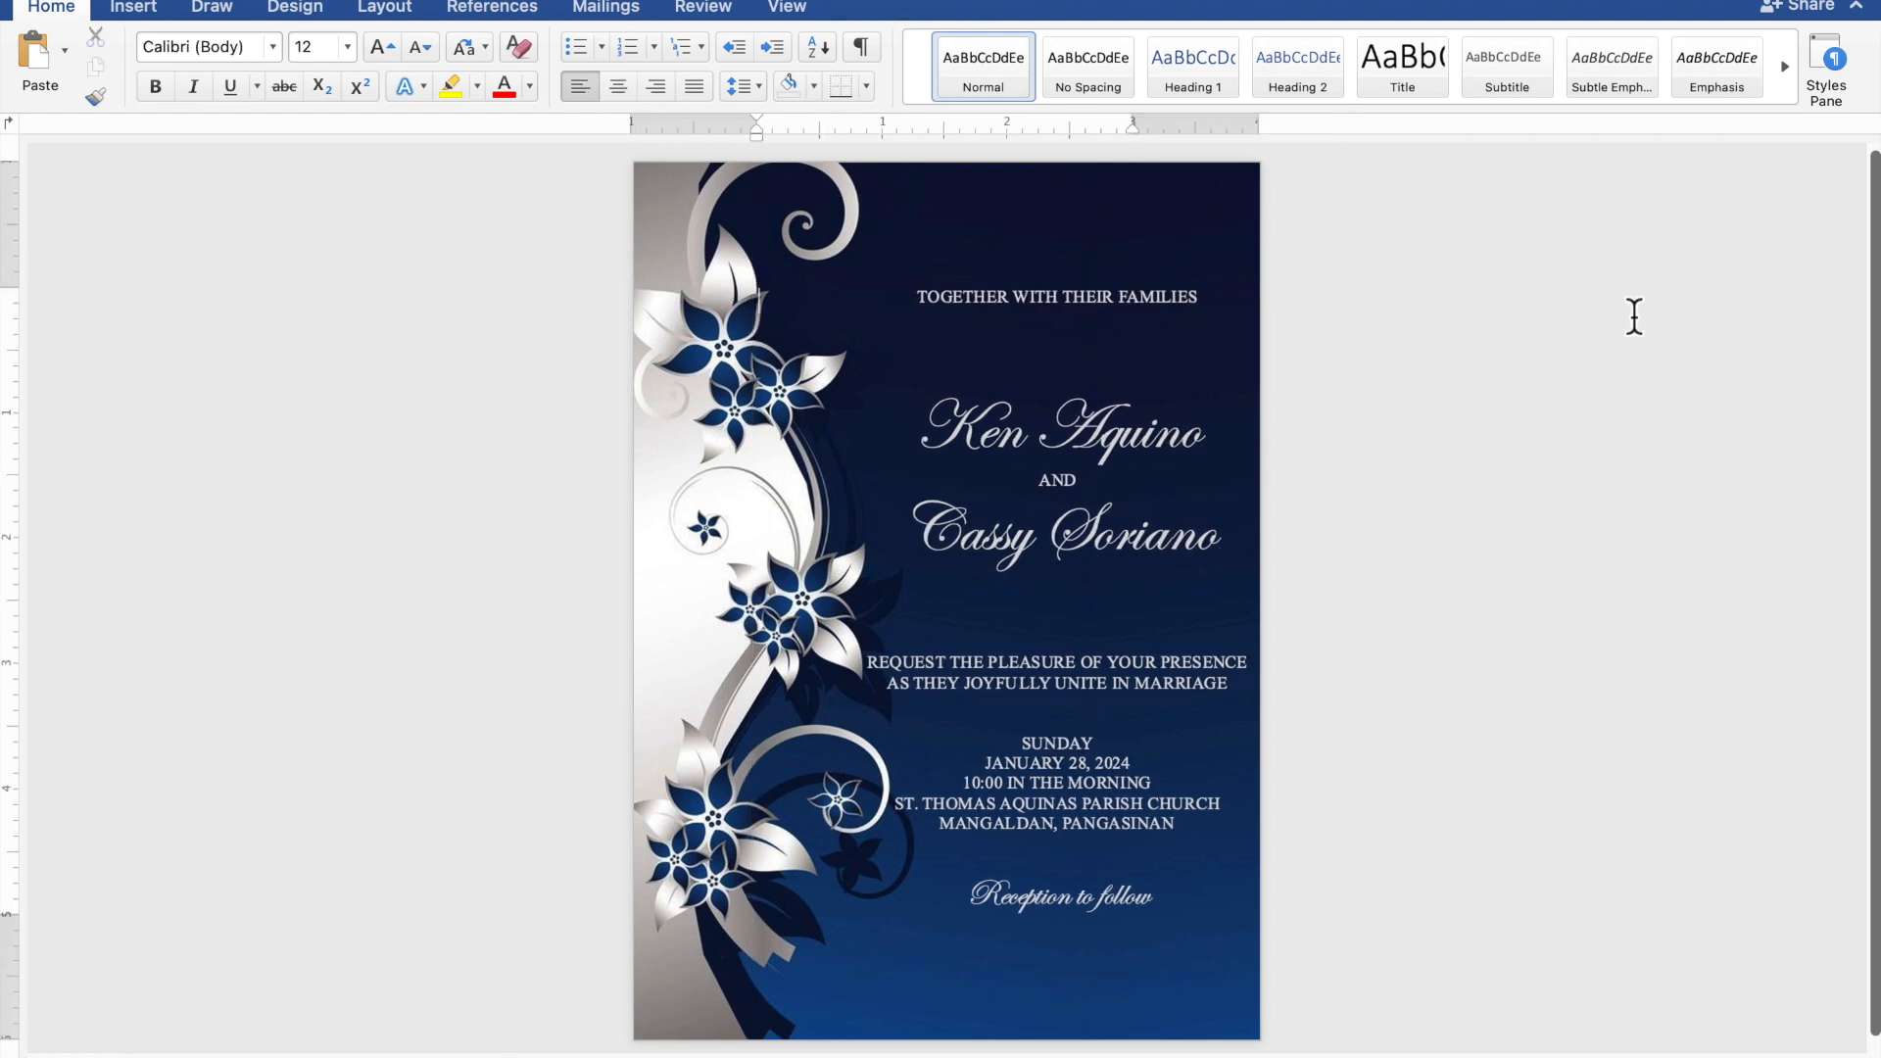